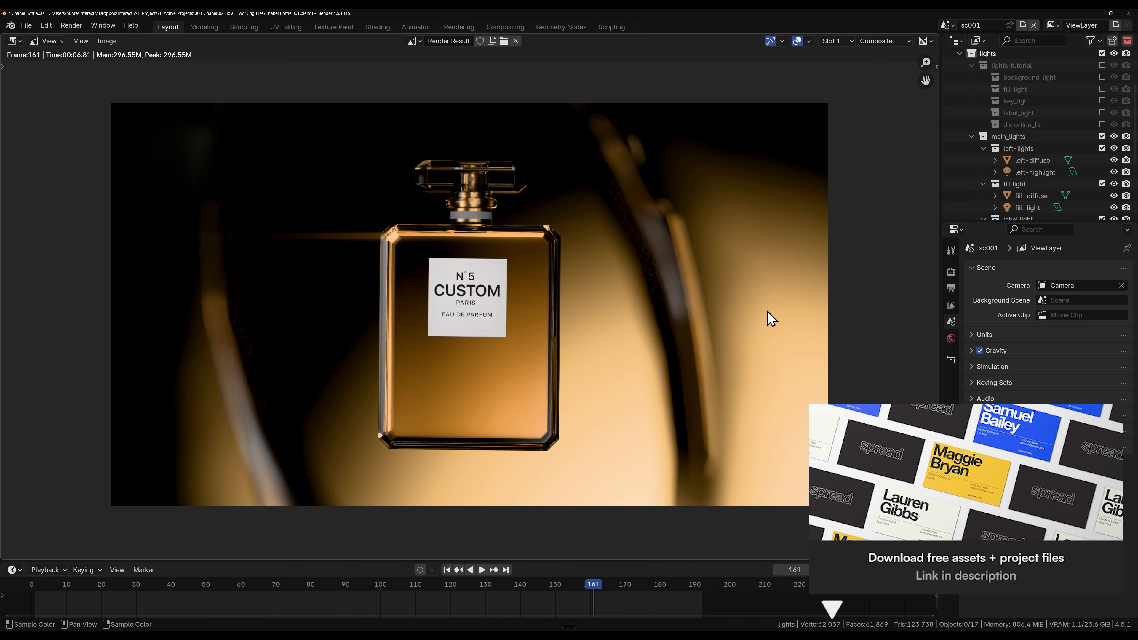
Step: Close the render result and return to the camera view of the perfume bottle scene
scroll(1046, 139, down, 2)
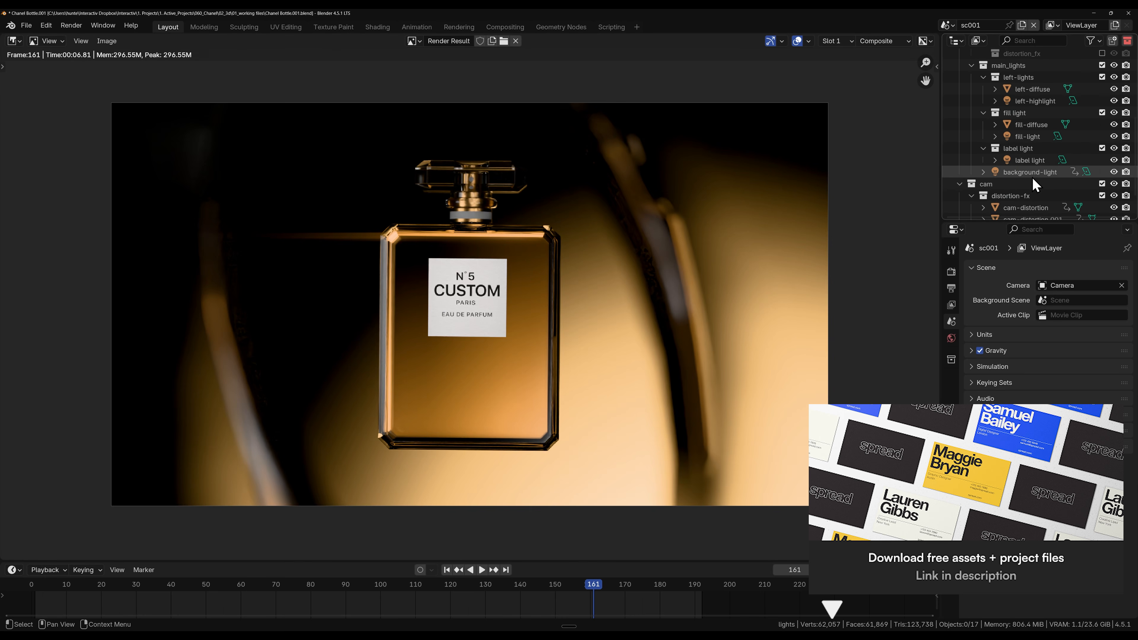
scroll(1033, 174, down, 1)
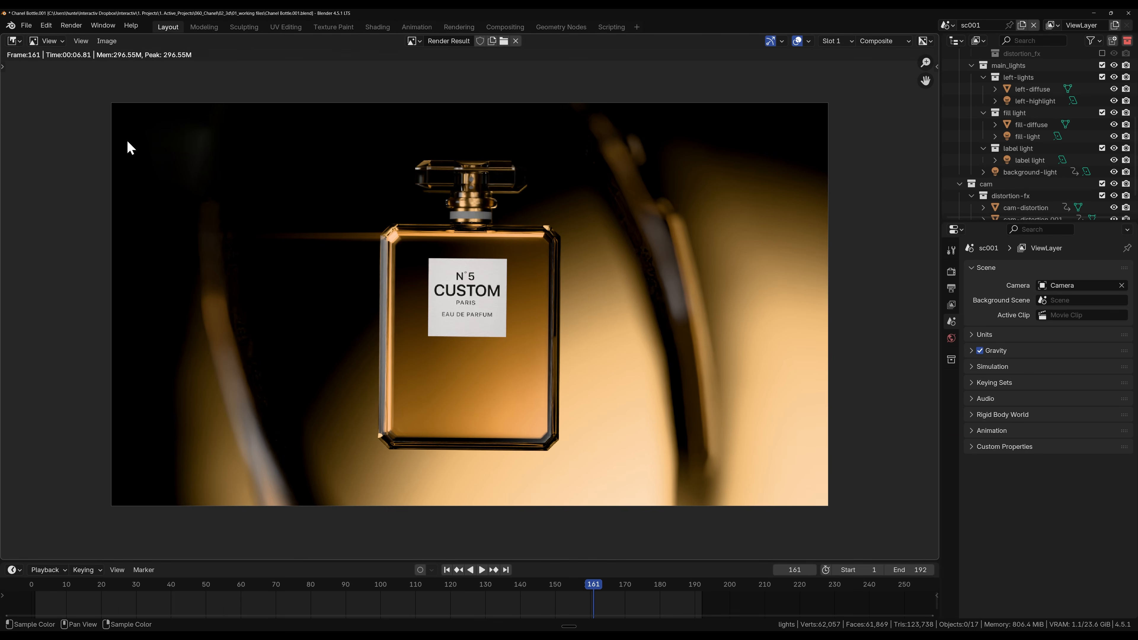
key(Escape)
key(Home)
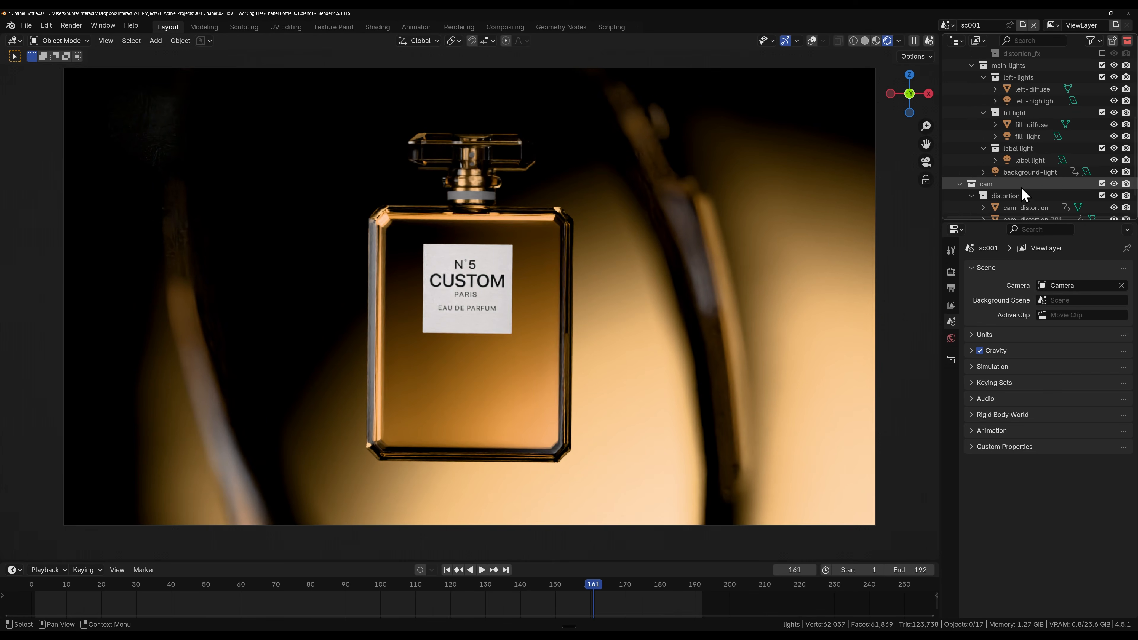
Step: Exclude and re-include the left-lights collection to compare its effect on the rendered bottle
scroll(1058, 185, up, 2)
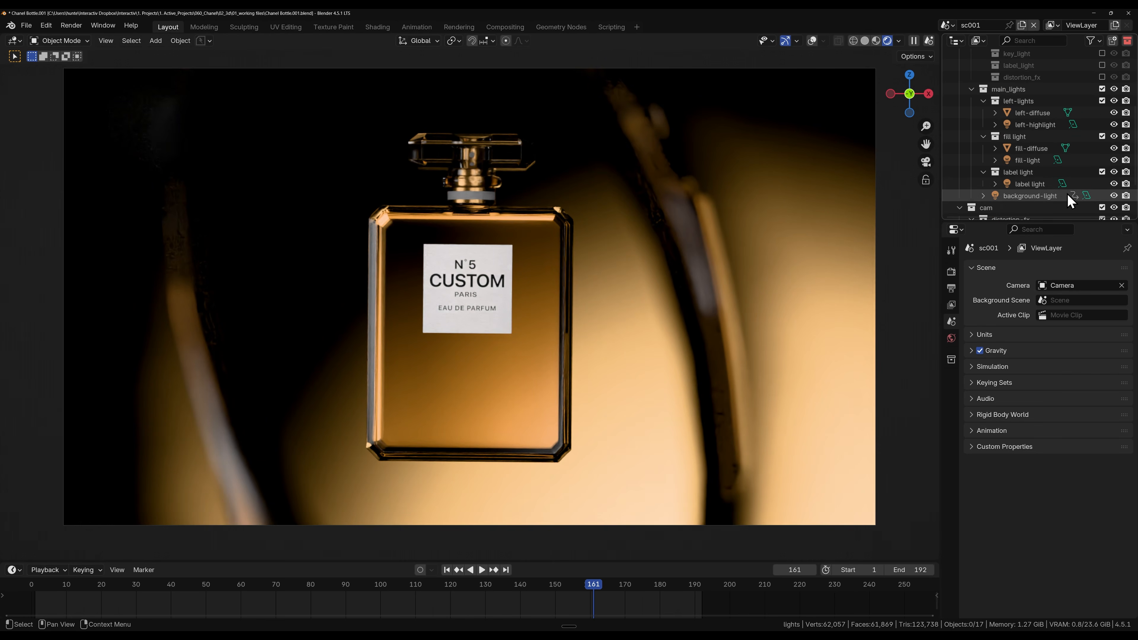
click(1101, 101)
click(1101, 100)
click(1102, 100)
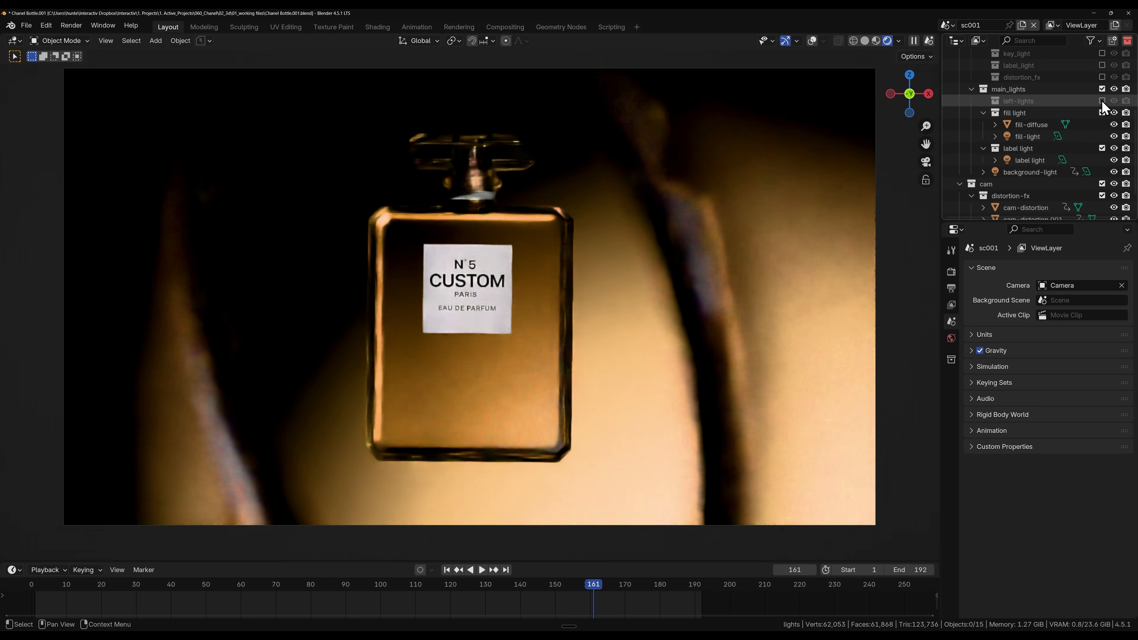
click(1102, 100)
click(1101, 101)
click(1102, 101)
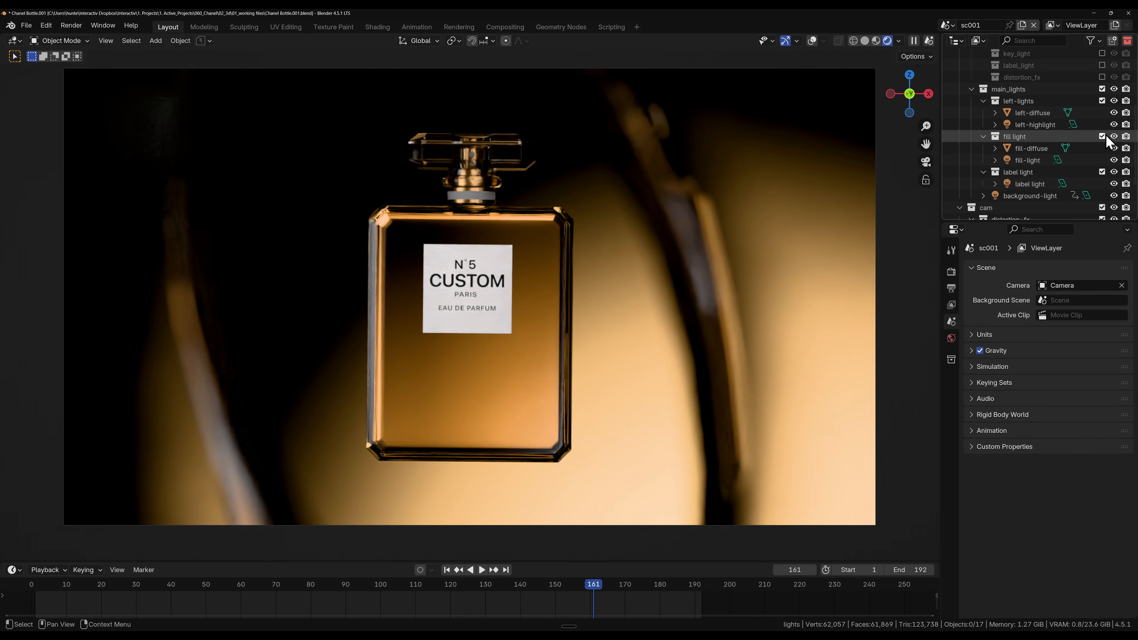
Step: Exclude and re-include the fill light collection to compare its effect on the rendered bottle
click(1103, 136)
click(1102, 136)
click(1103, 136)
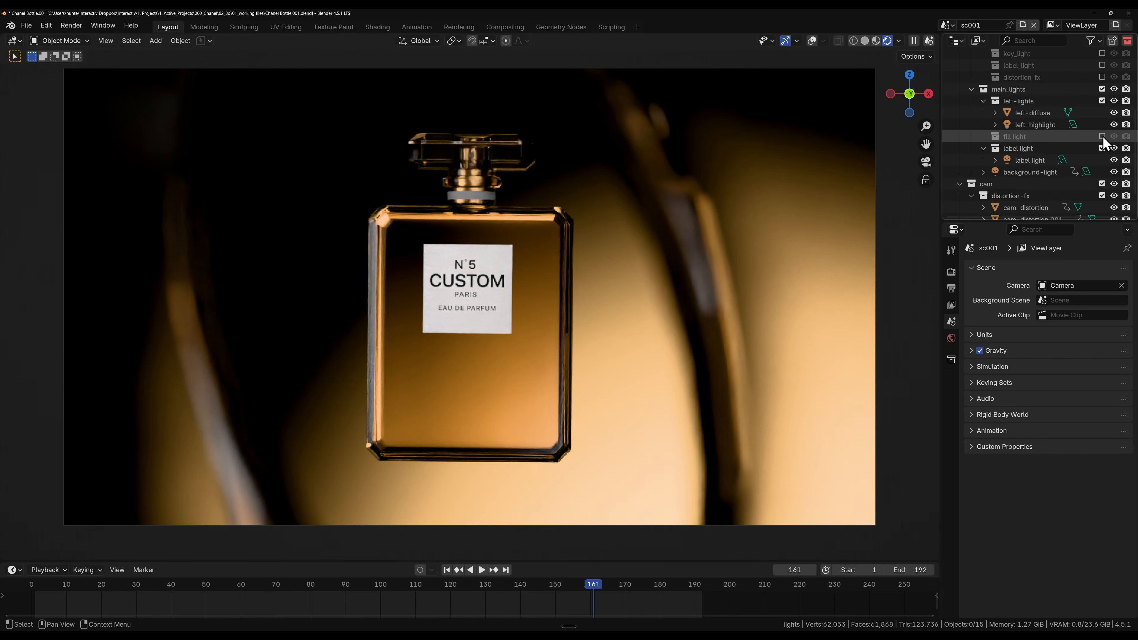
click(1103, 136)
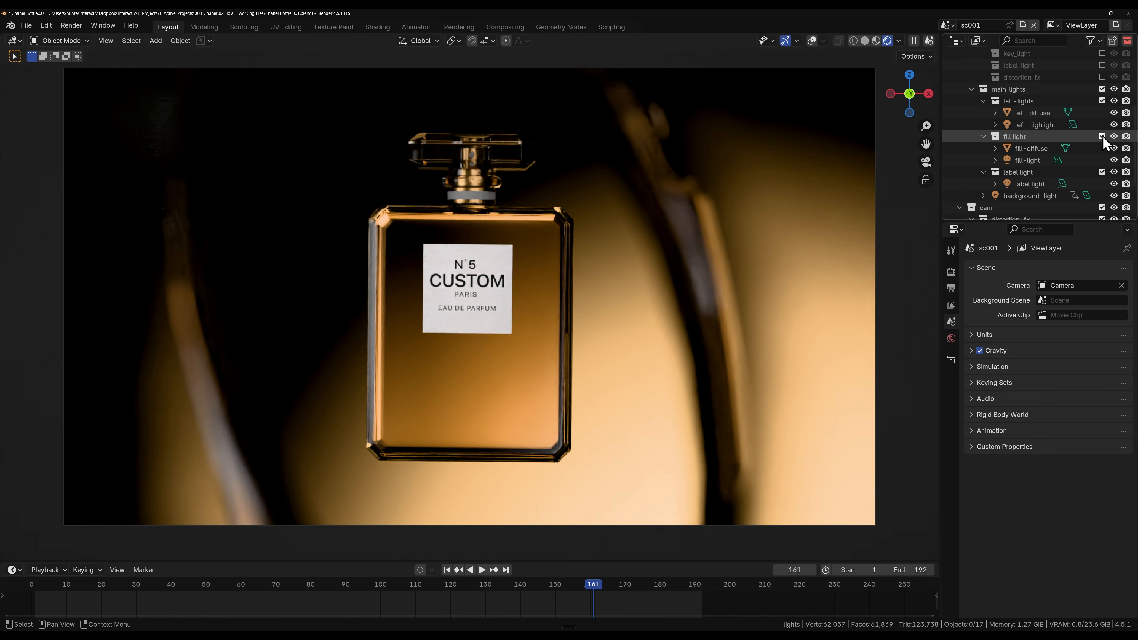
click(1102, 137)
click(1103, 136)
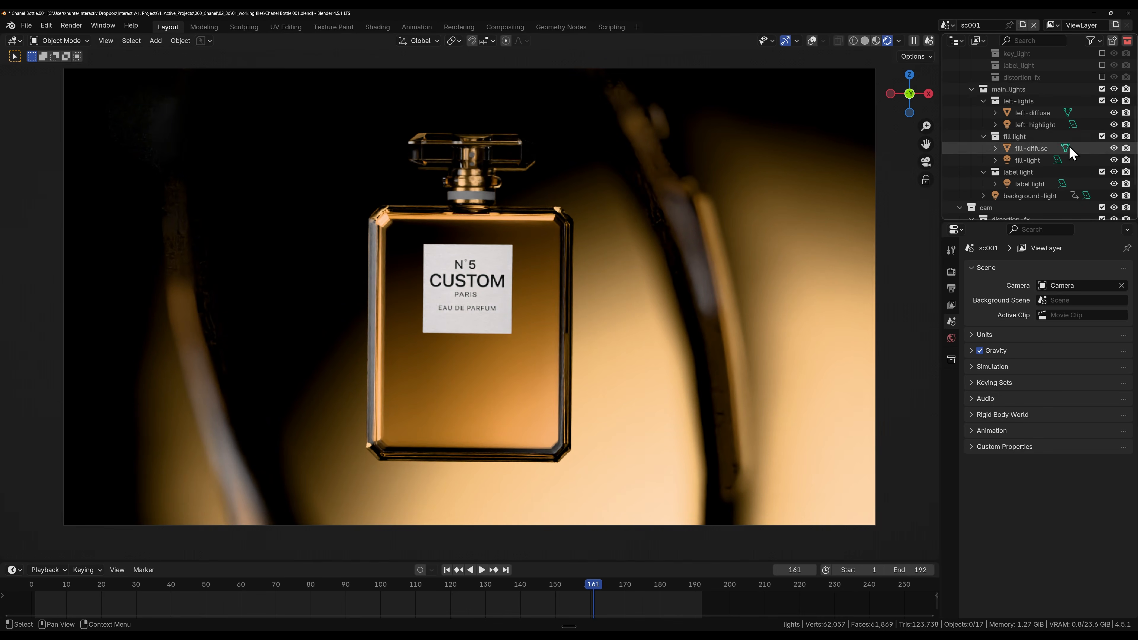
Step: Exclude the fill light, left-lights and label light collections inside main_lights
click(1101, 135)
click(1099, 102)
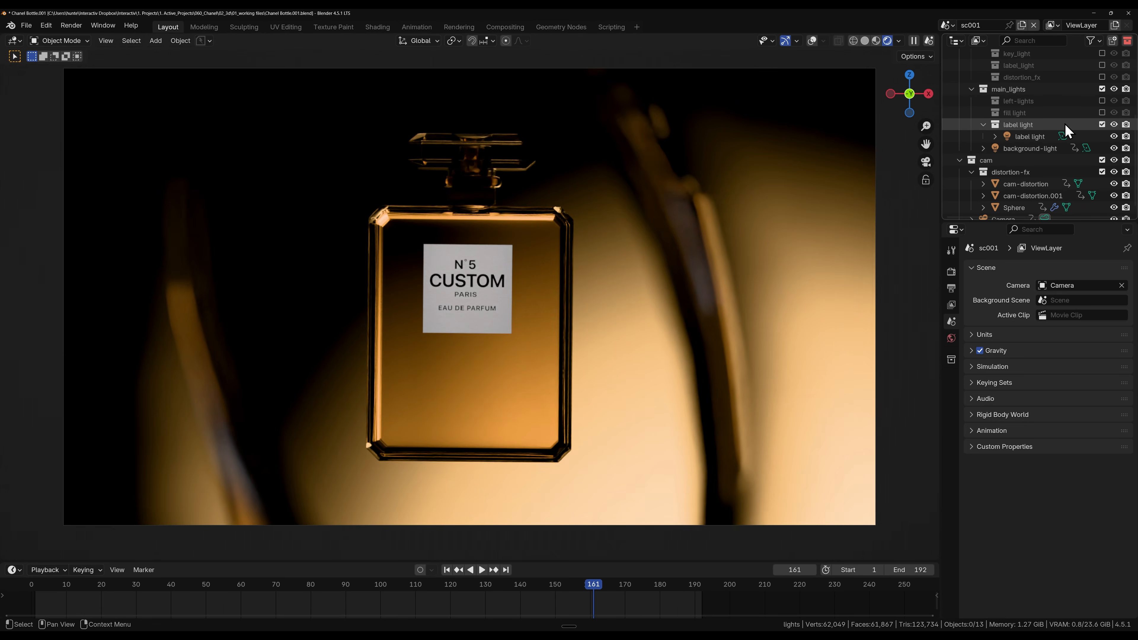
click(1103, 123)
click(1103, 123)
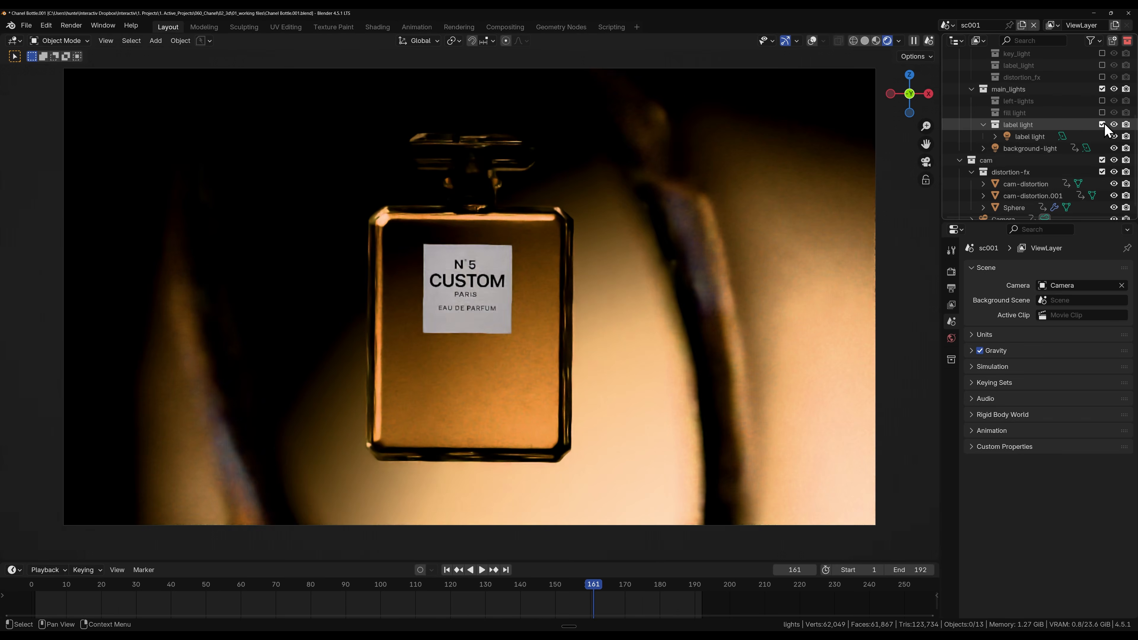
click(1103, 124)
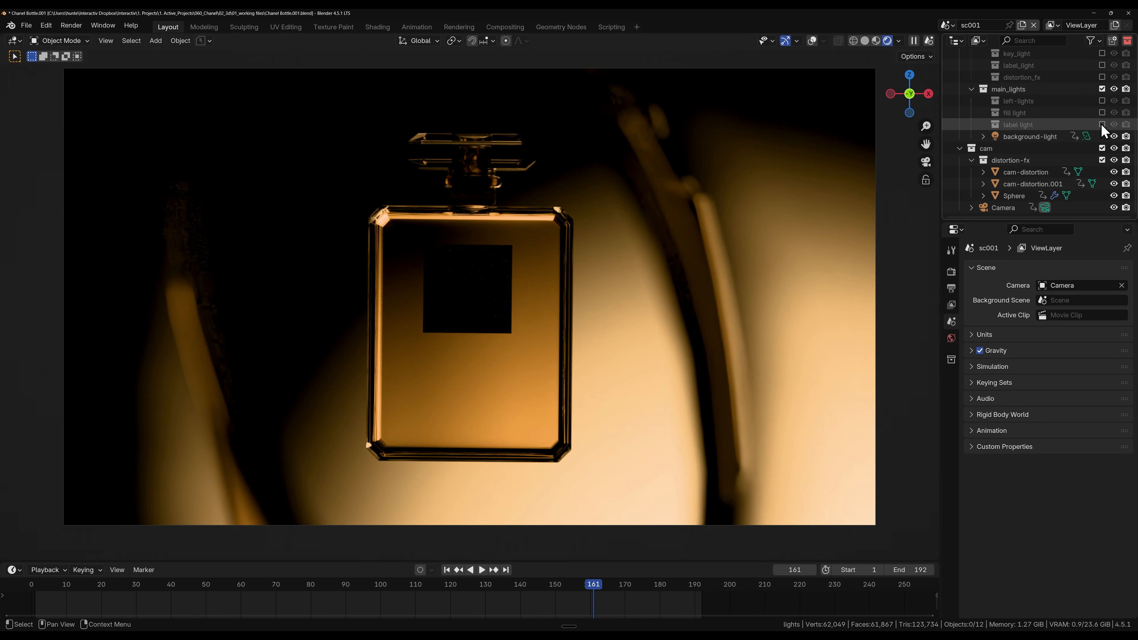
Step: Hide and show the background-light repeatedly to examine its contribution to the scene
click(1113, 136)
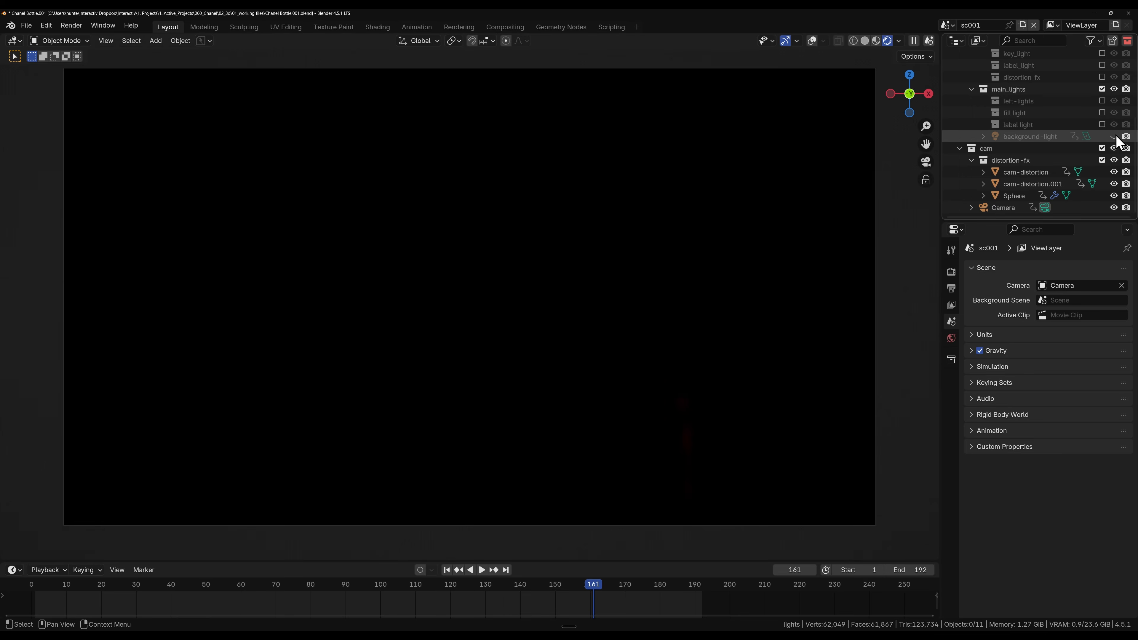
click(1114, 136)
click(1114, 137)
click(1114, 137)
click(1114, 137)
click(1113, 137)
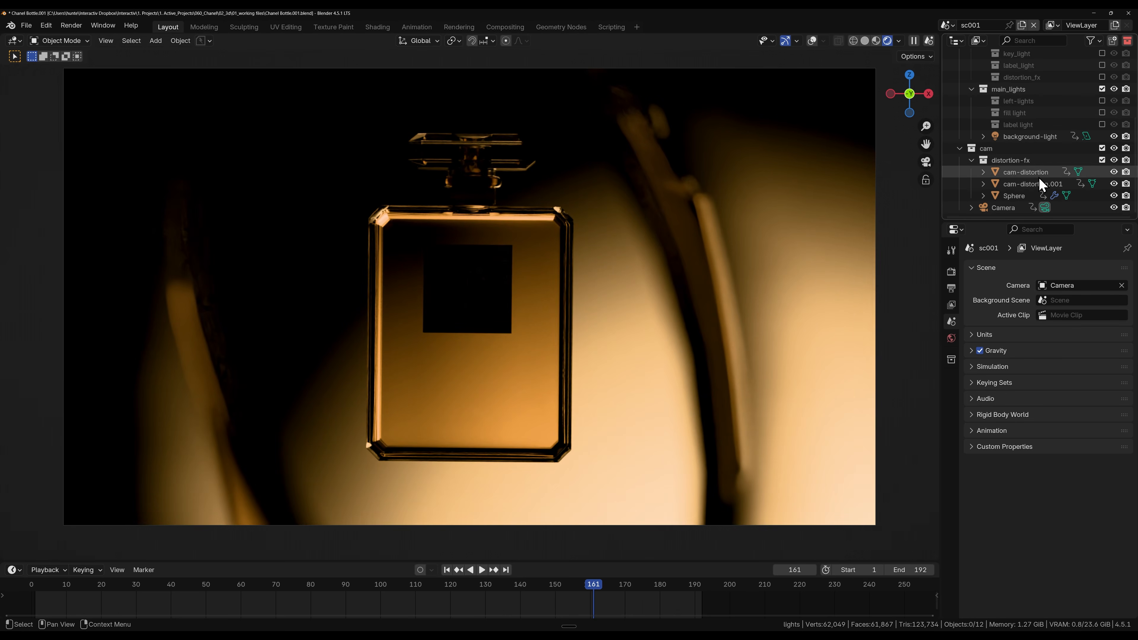
Step: Compare the scene with and without the distortion-fx collection, leave it excluded, and hide the background-light
click(1102, 160)
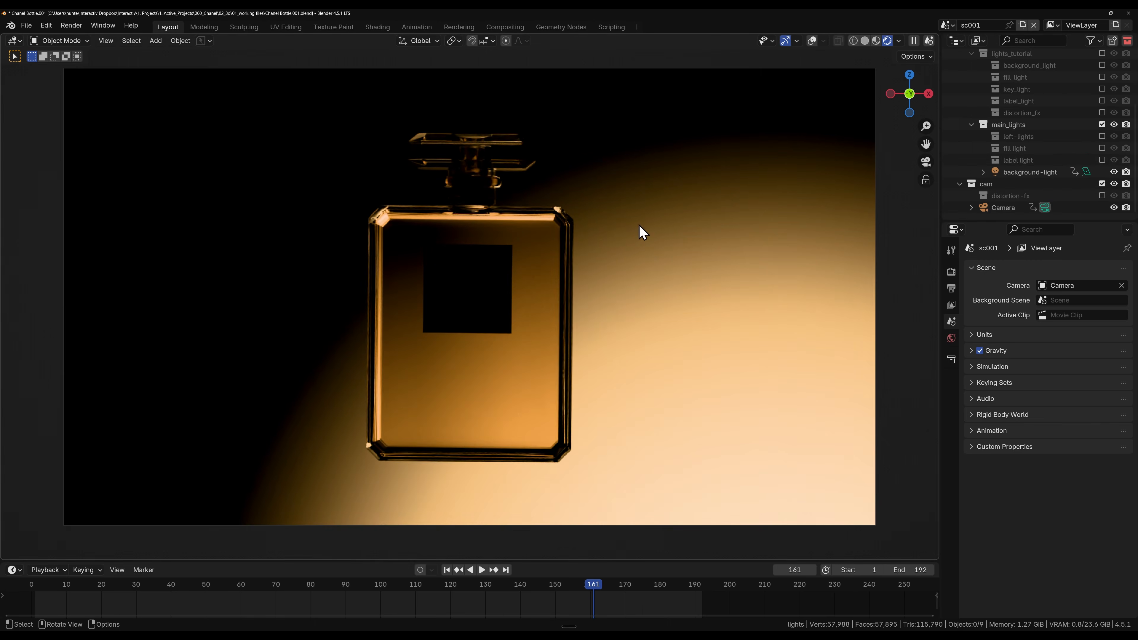
scroll(593, 241, down, 3)
scroll(594, 241, up, 3)
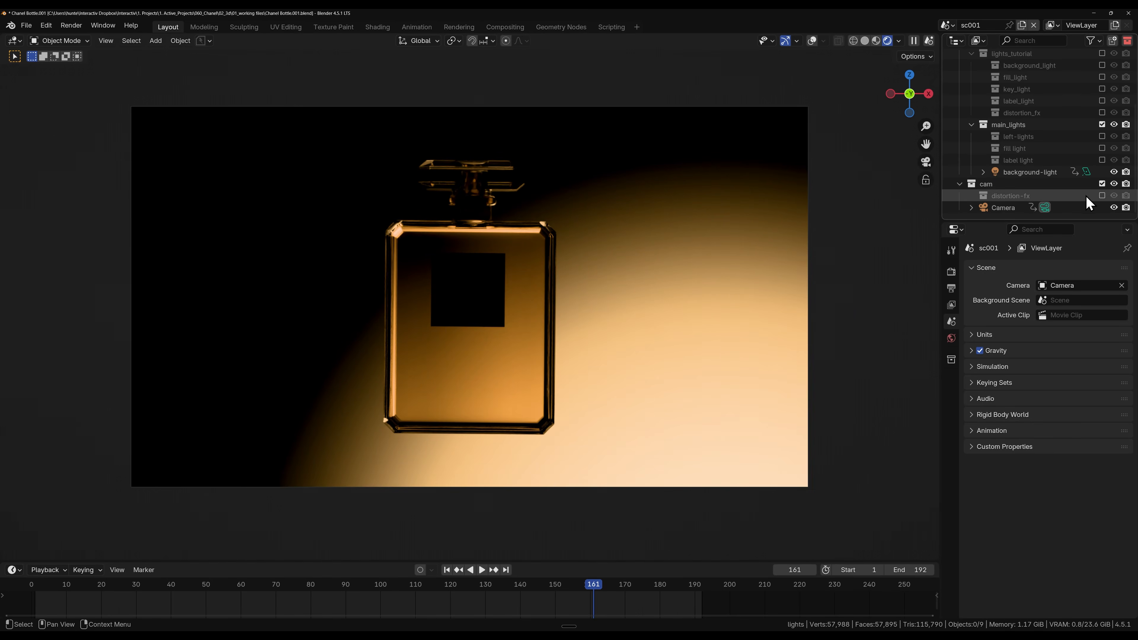
click(1101, 194)
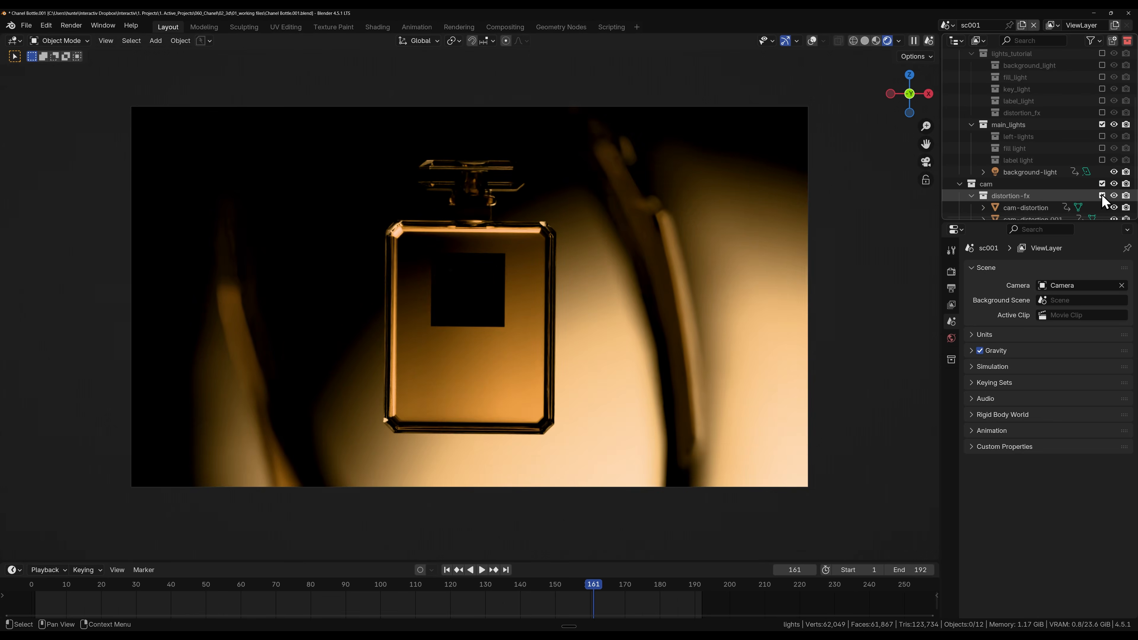
click(1102, 195)
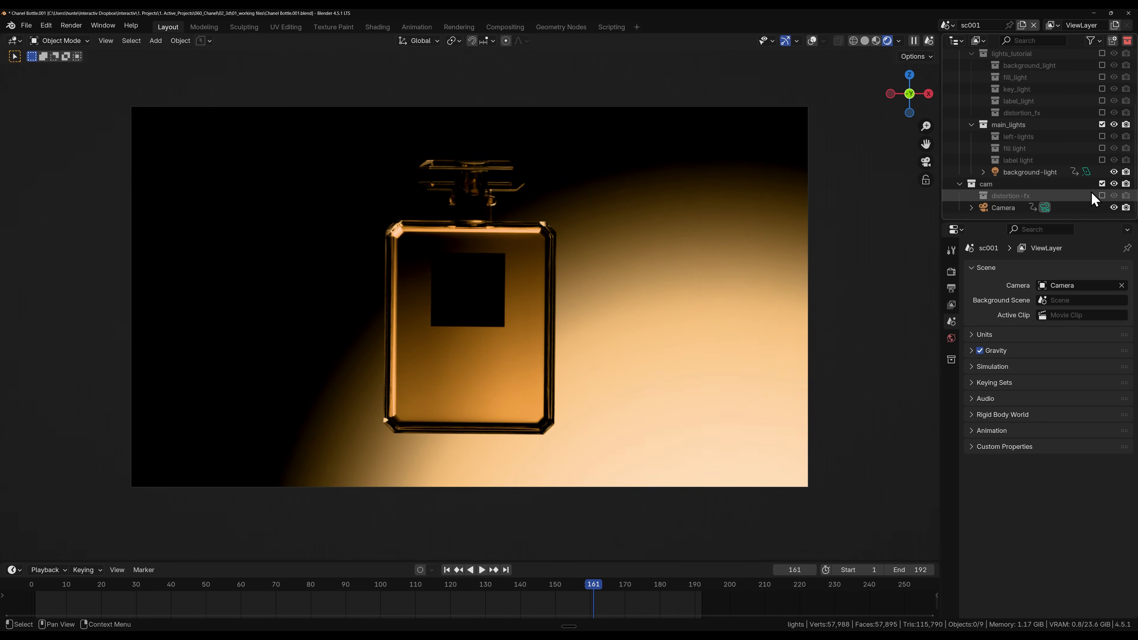
click(1113, 171)
Step: Exclude the main_lights collection and enable the lights_tutorial collection with its sub-collections
scroll(998, 177, up, 4)
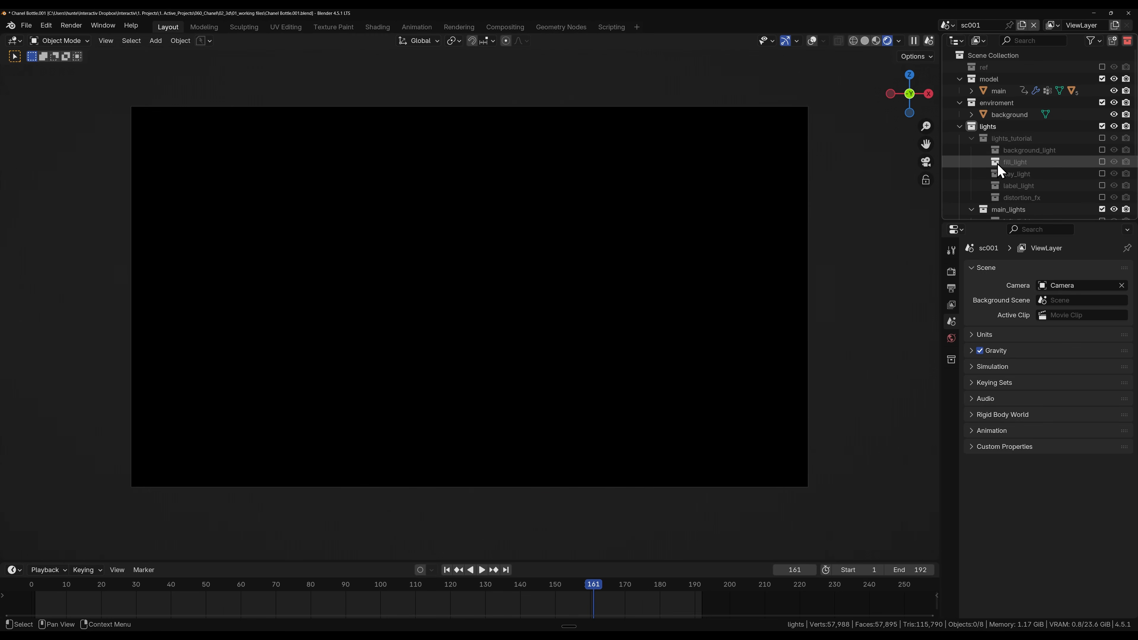
click(971, 139)
click(972, 150)
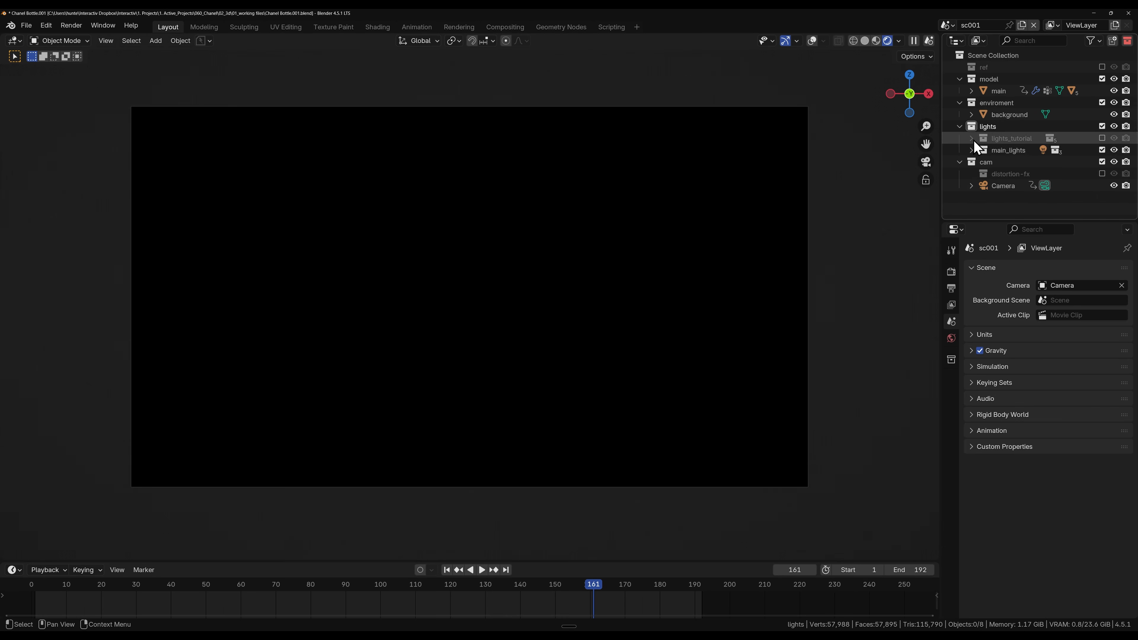
click(971, 139)
scroll(985, 183, down, 3)
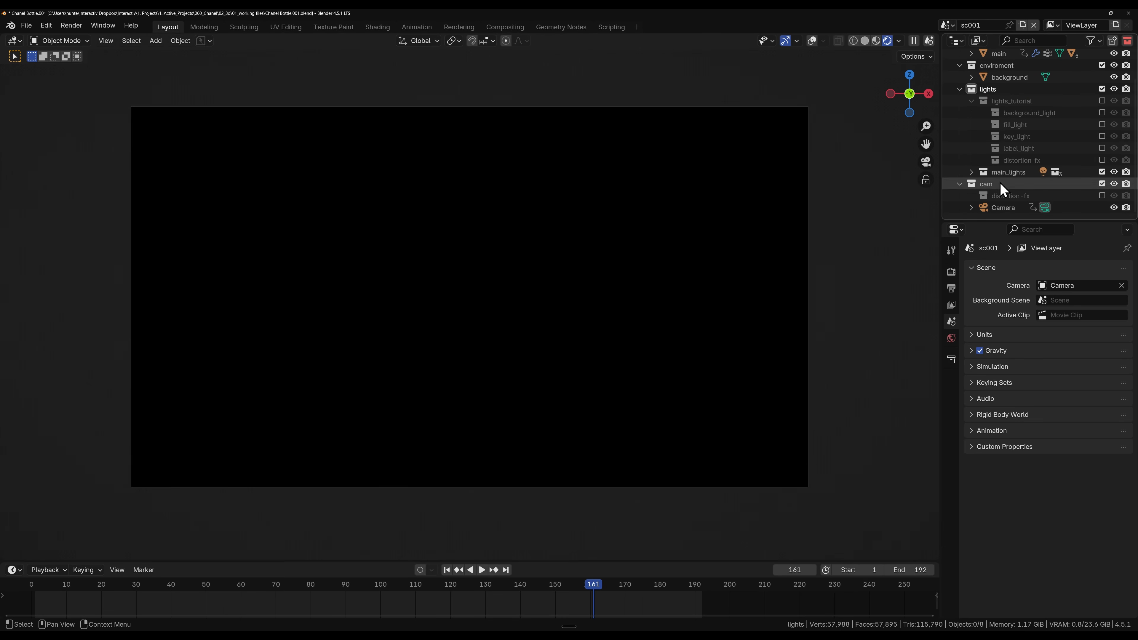
click(1102, 171)
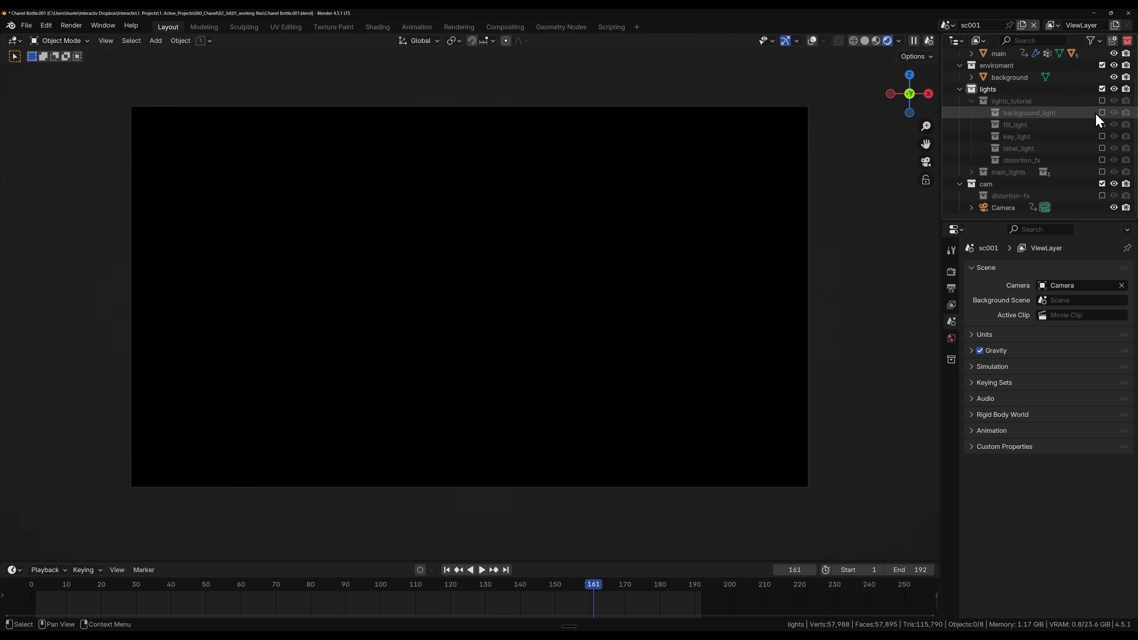
click(1101, 100)
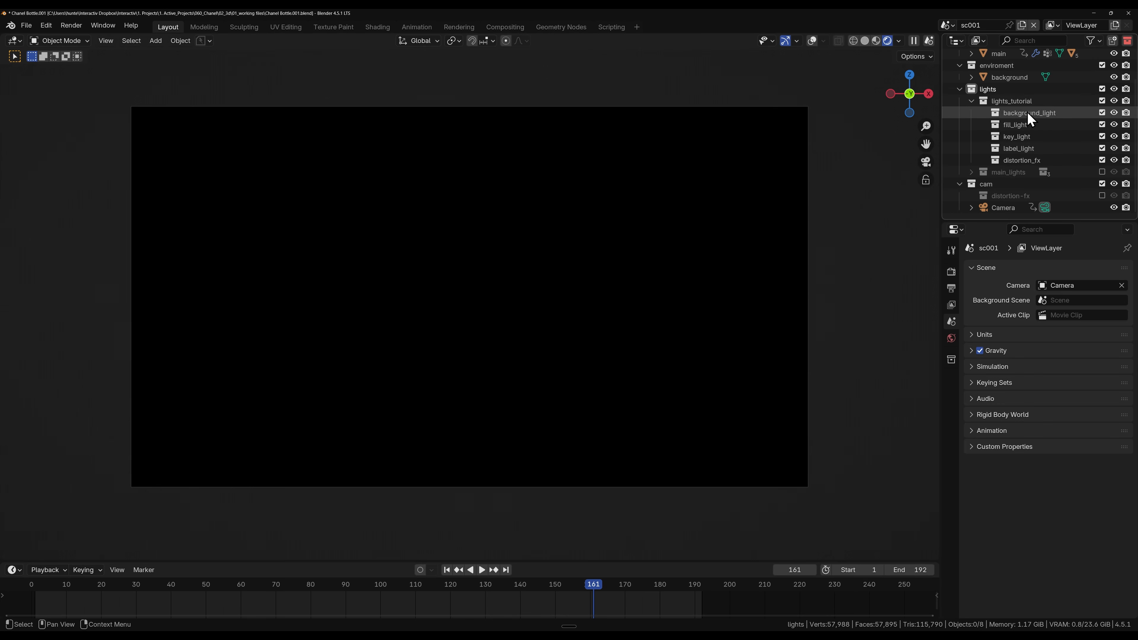
Step: Switch the viewport to solid shading and show the material settings of the background plane
middle_drag(579, 255, 447, 289)
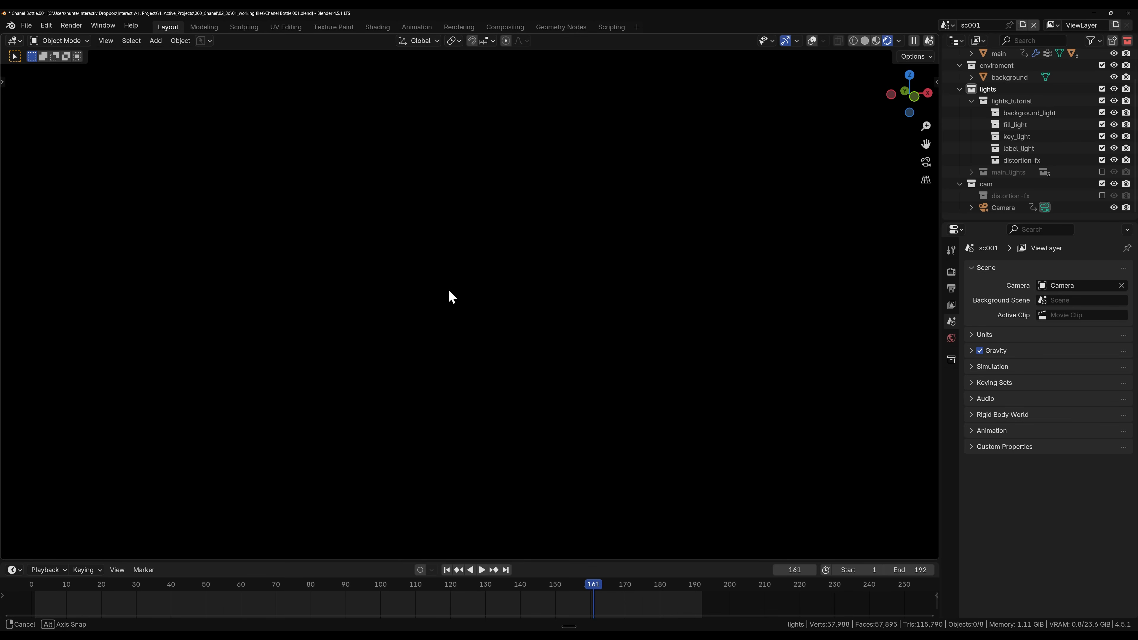
click(860, 41)
scroll(381, 383, down, 4)
middle_drag(381, 383, 428, 386)
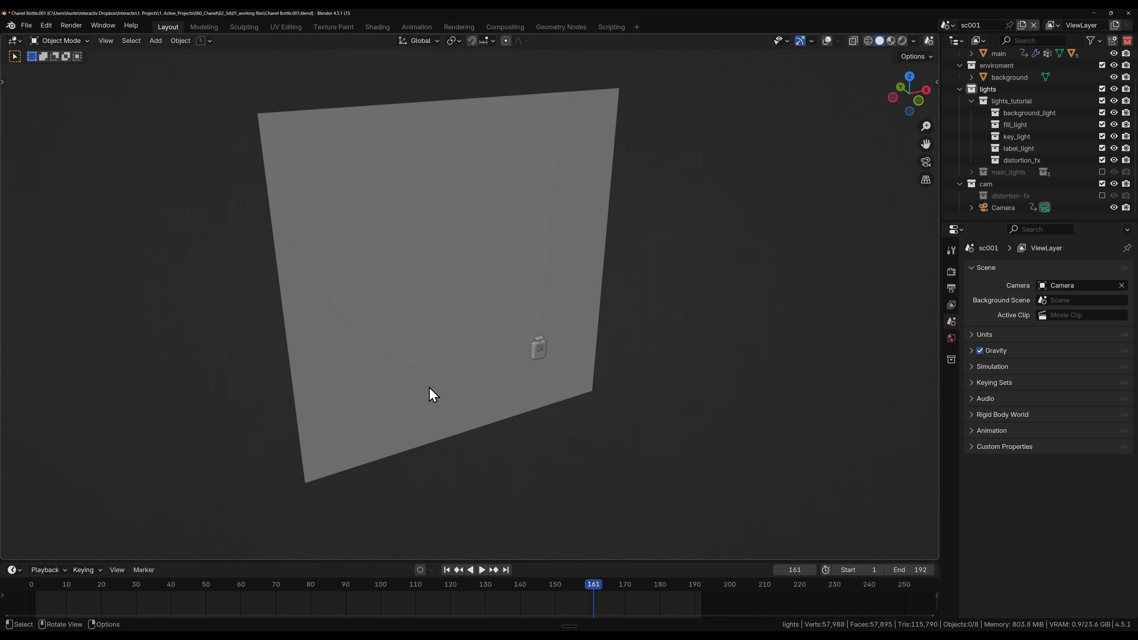
click(397, 289)
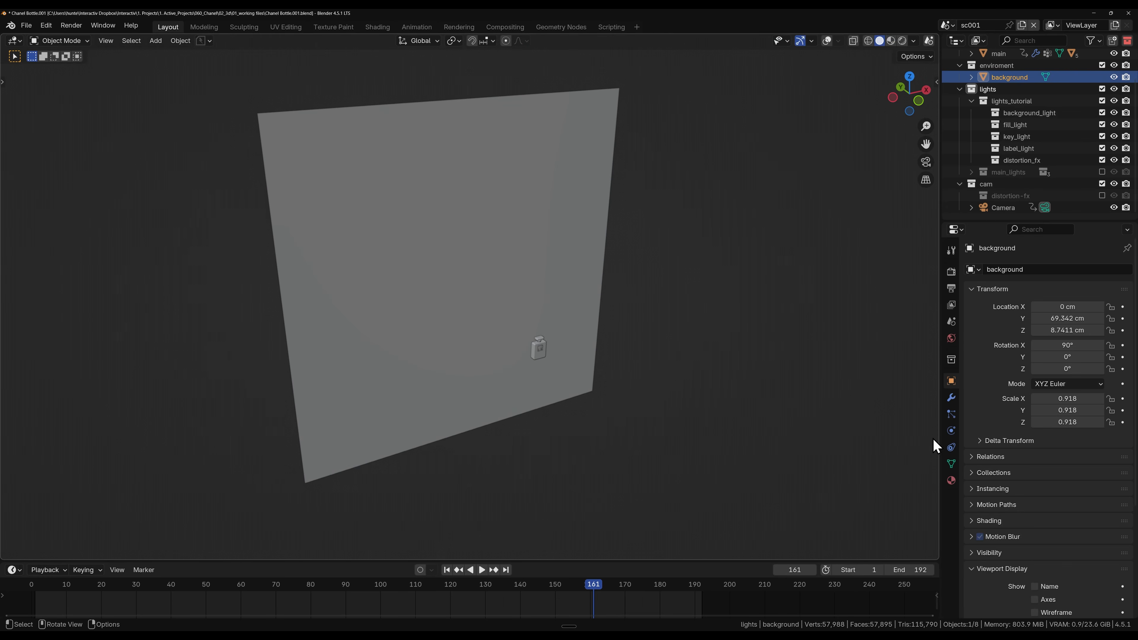
click(951, 480)
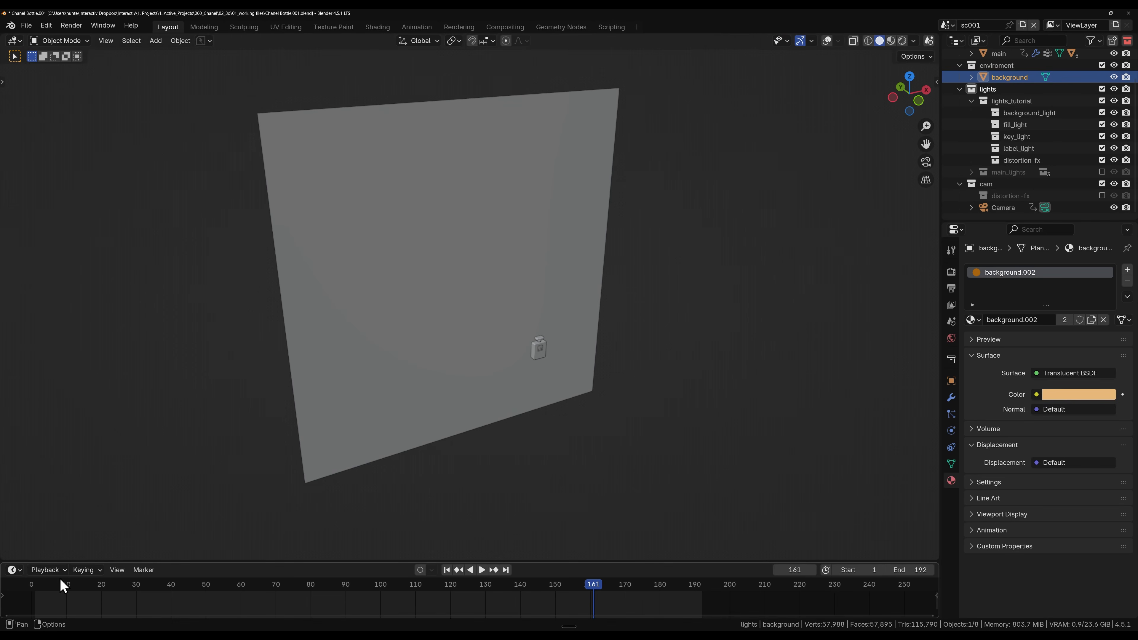
Step: Turn the timeline area into an enlarged Shader Editor and examine the background material's Translucent BSDF node and its color
click(15, 569)
click(191, 535)
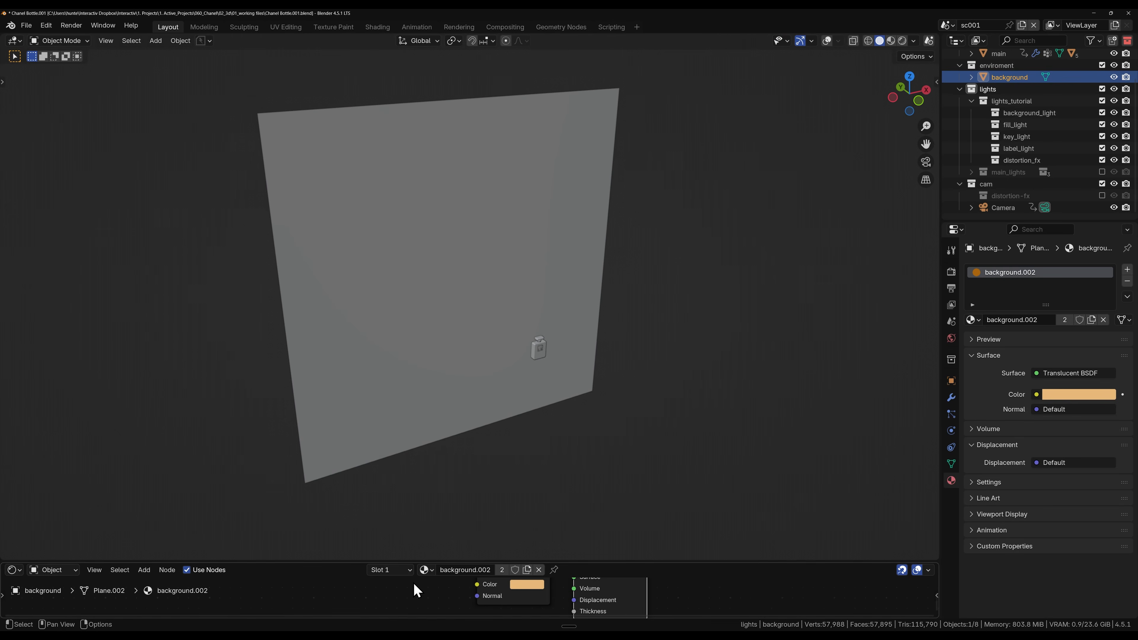
drag(354, 562, 354, 477)
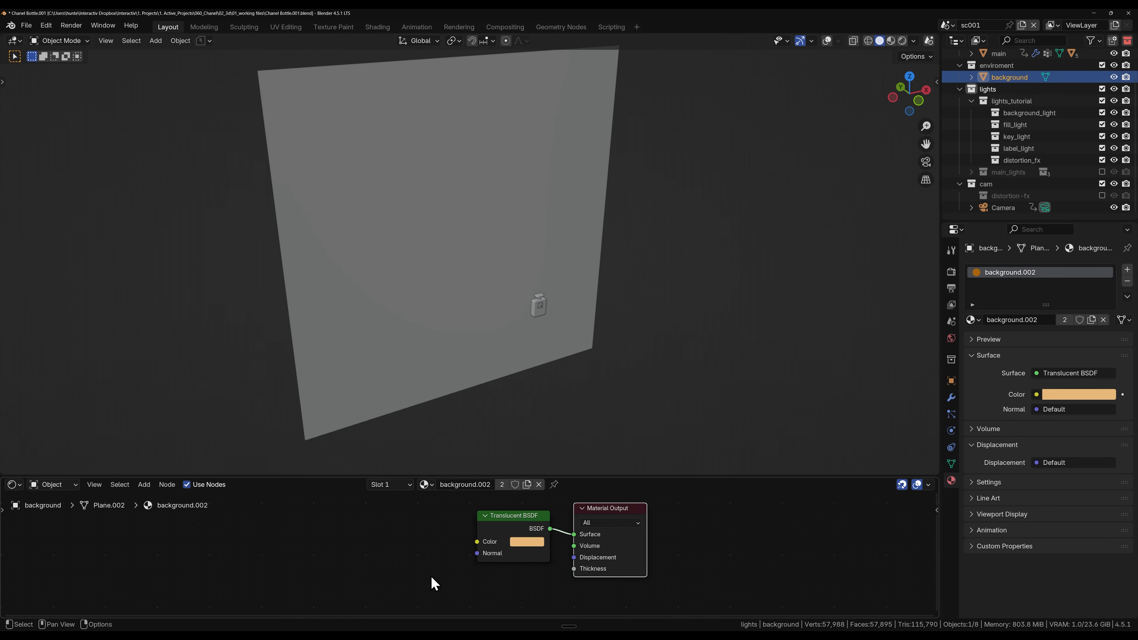
scroll(444, 564, up, 2)
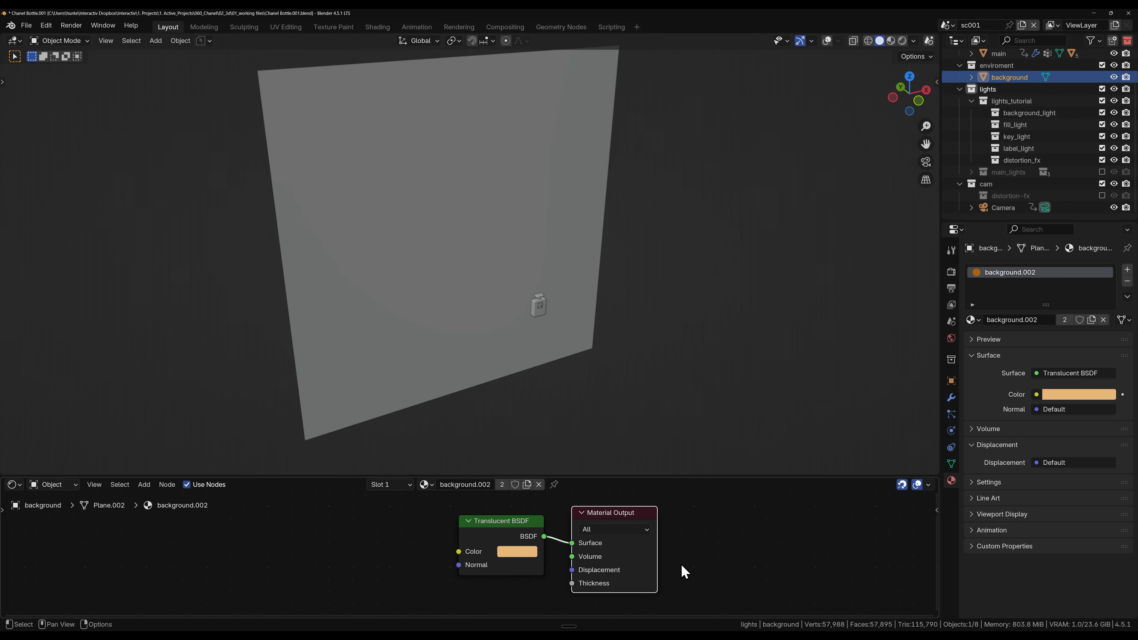
click(498, 527)
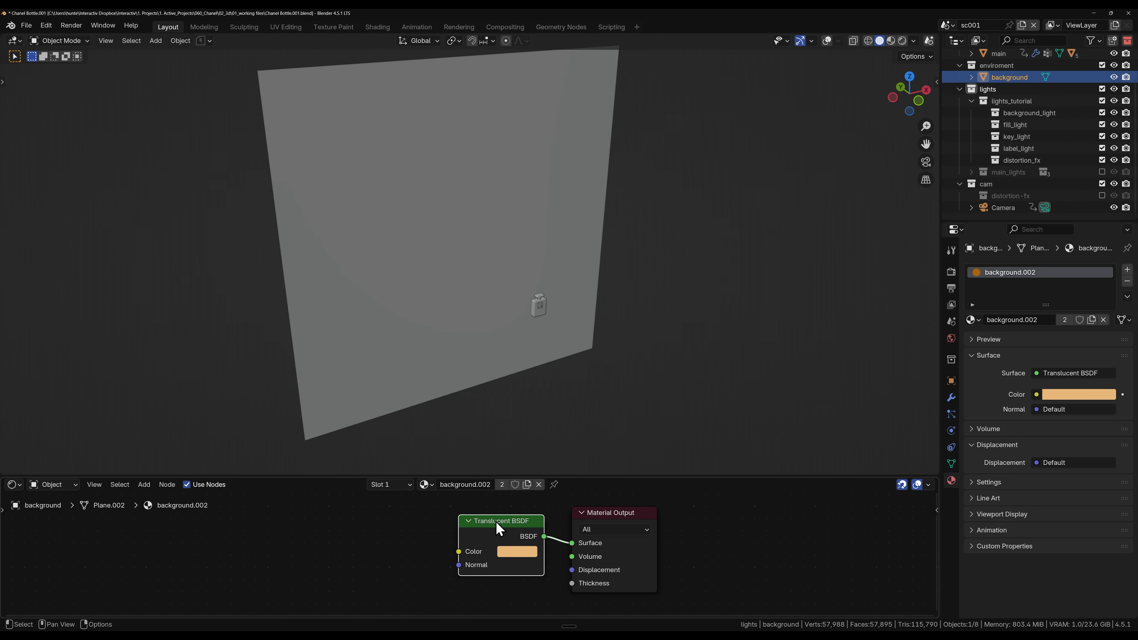
click(518, 552)
click(384, 551)
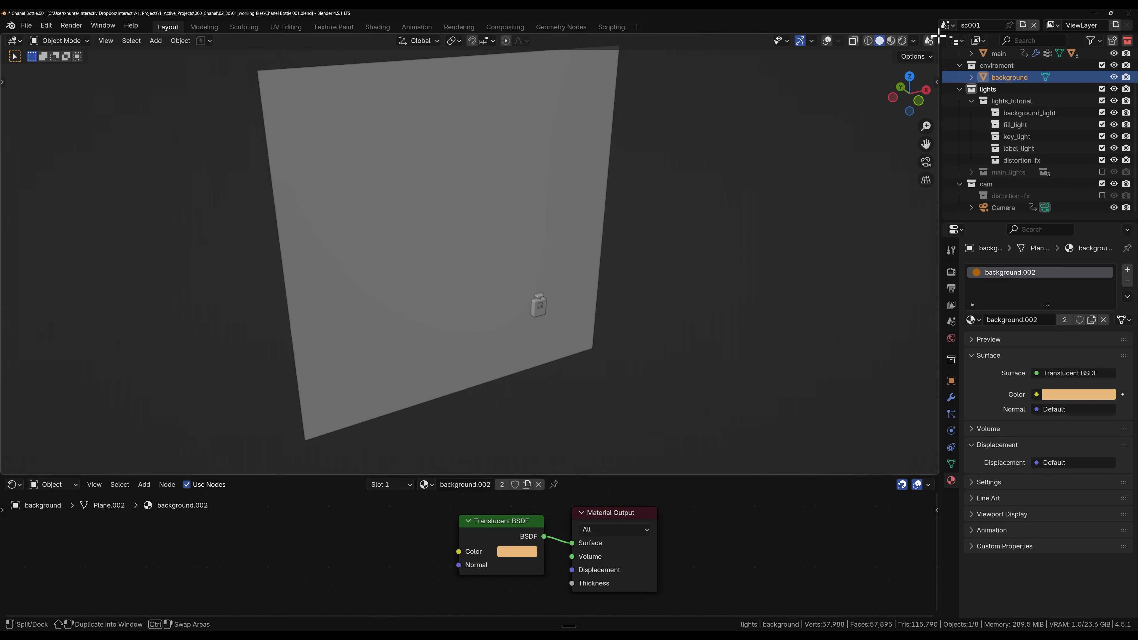
Step: Split the 3D viewport into two side-by-side 3D viewports
drag(937, 36, 482, 84)
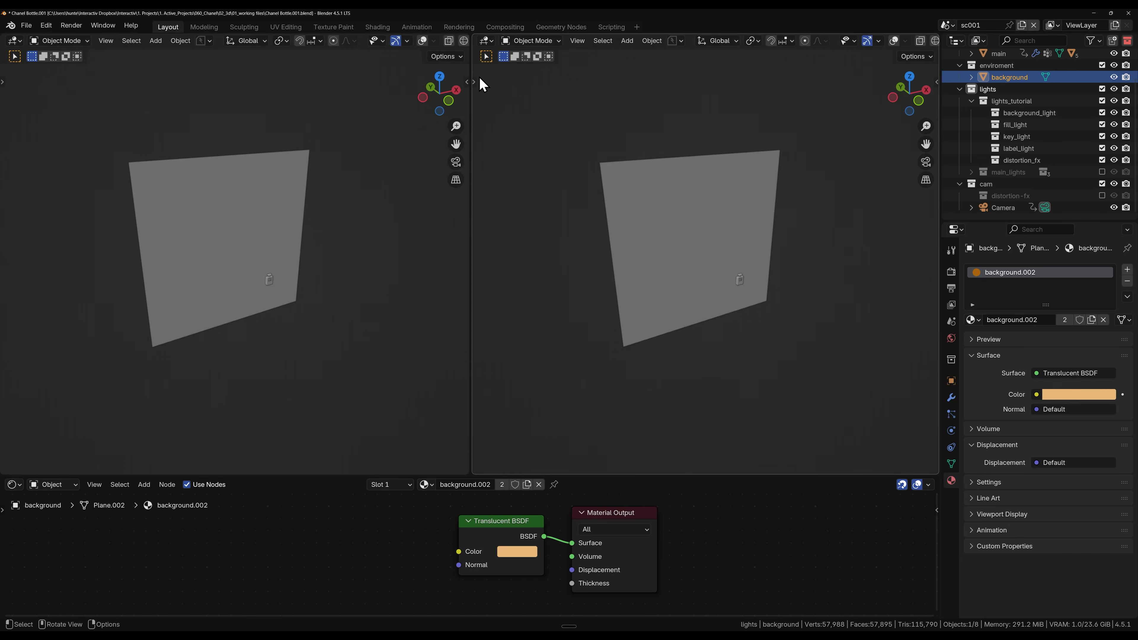
click(483, 41)
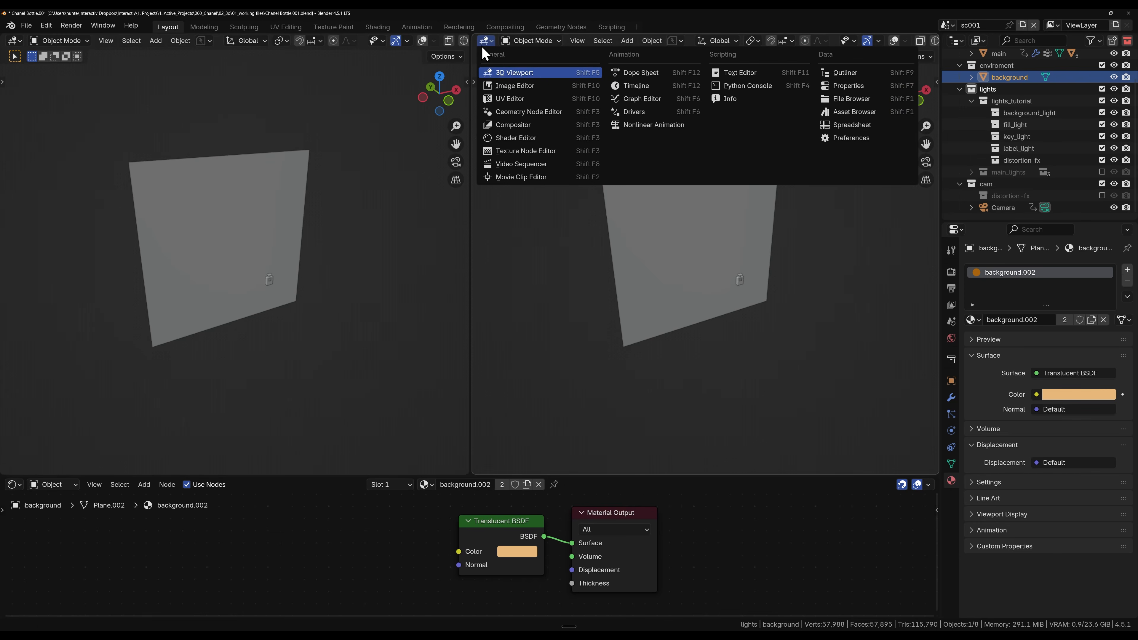
click(501, 73)
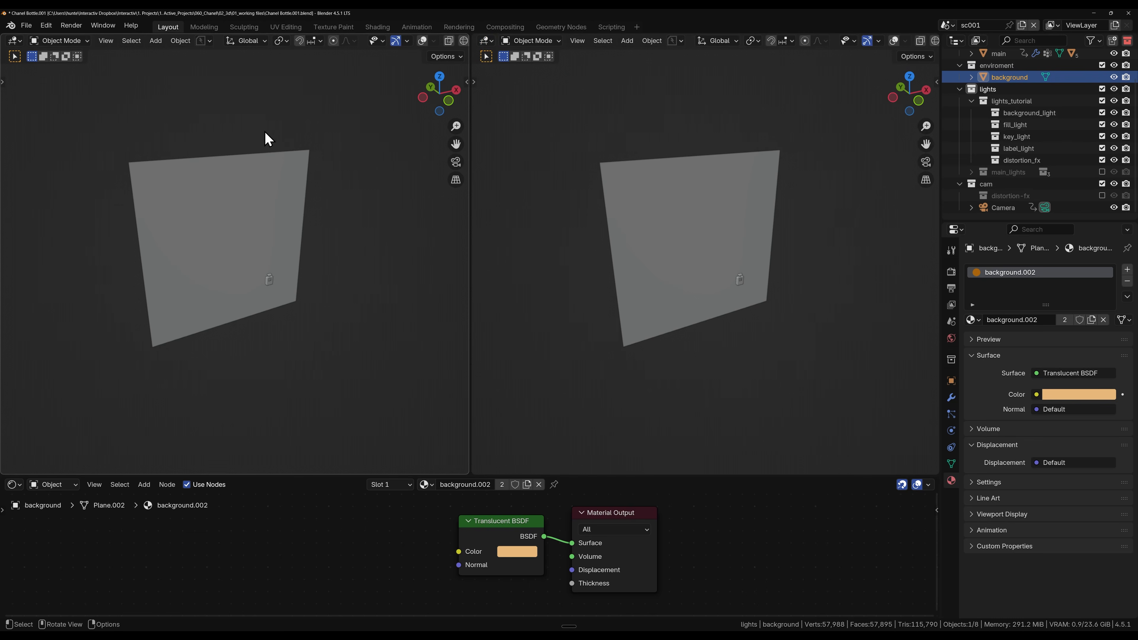
Step: Look through the camera in the first 3D viewport and limit its rendering to a region around the camera frame
key(grave)
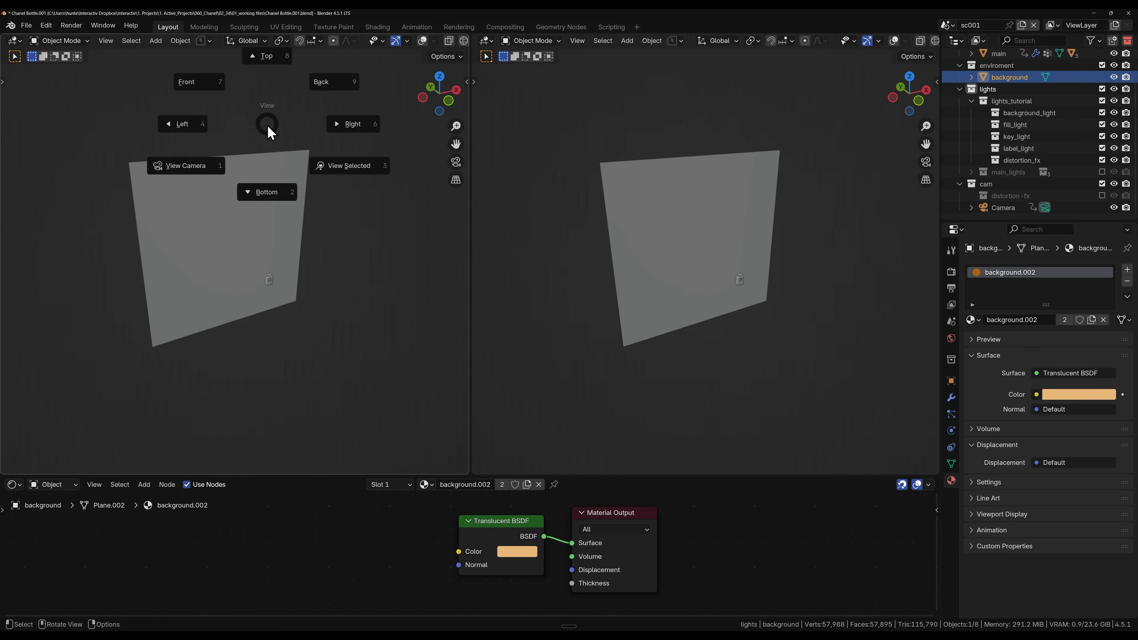
click(181, 195)
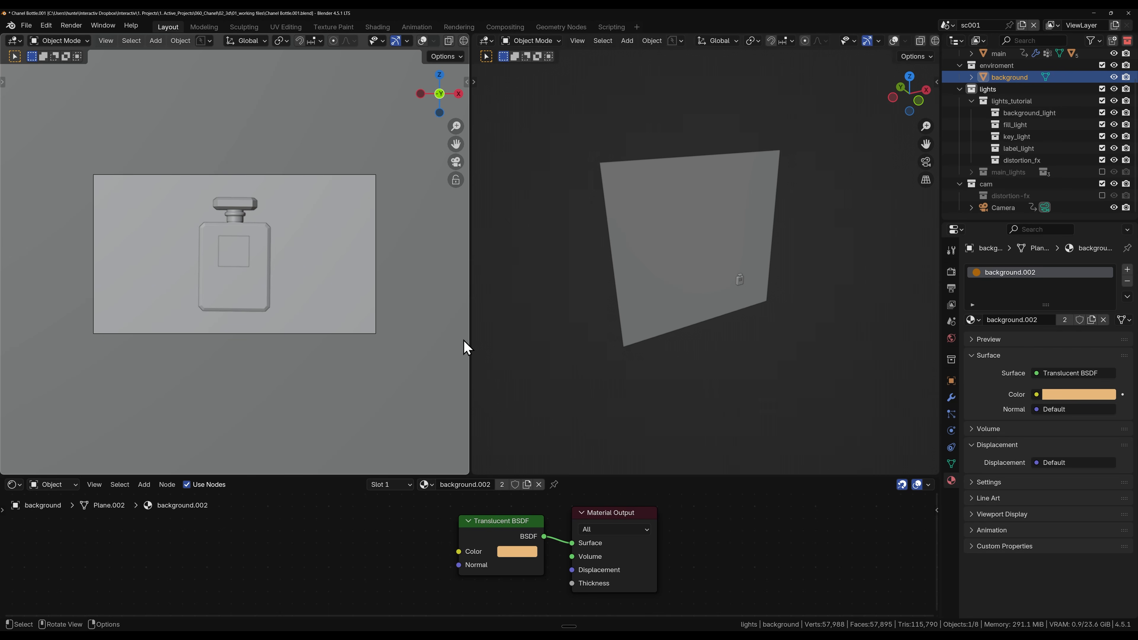
key(ctrl+b)
drag(76, 148, 416, 352)
key(ctrl+b)
drag(68, 145, 387, 363)
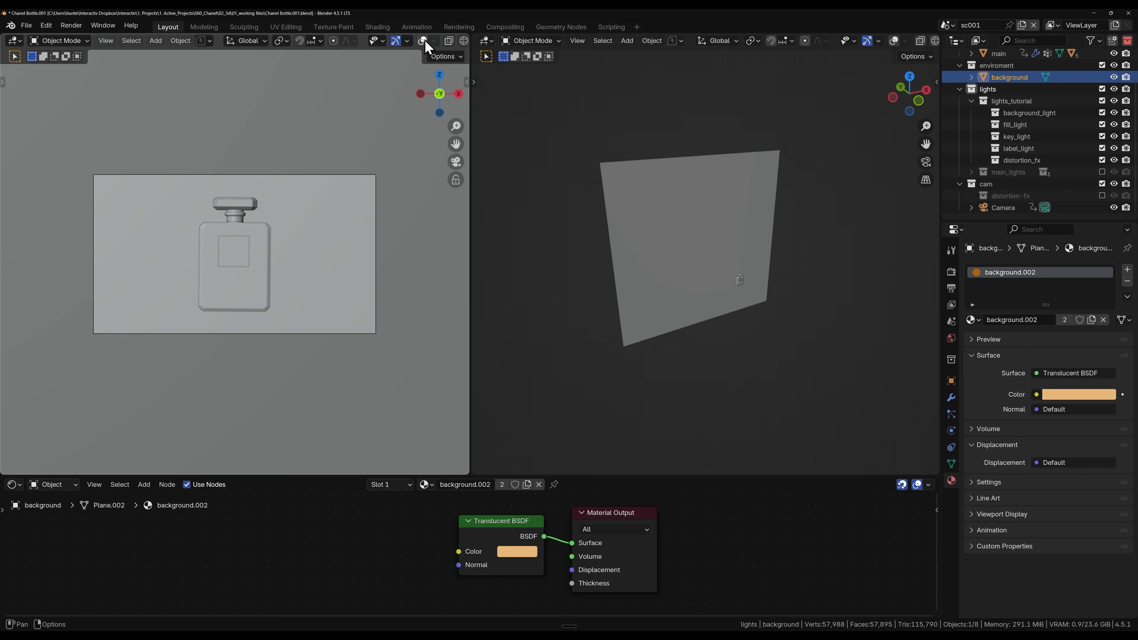
Step: Switch the camera viewport to rendered shading and hide its gizmos
scroll(426, 41, down, 3)
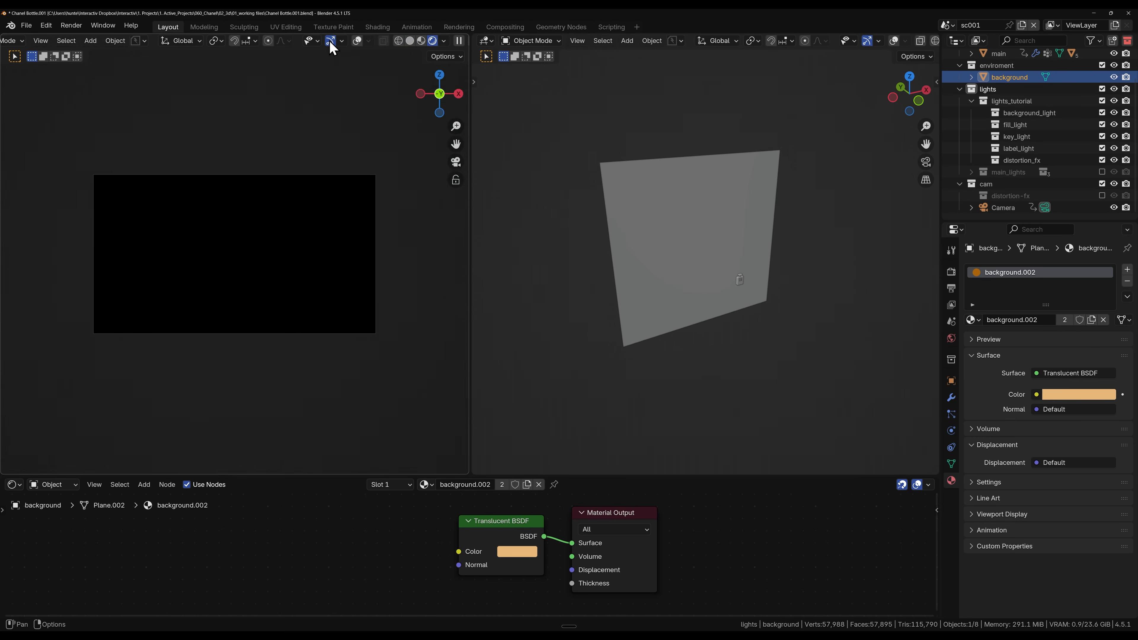
click(331, 42)
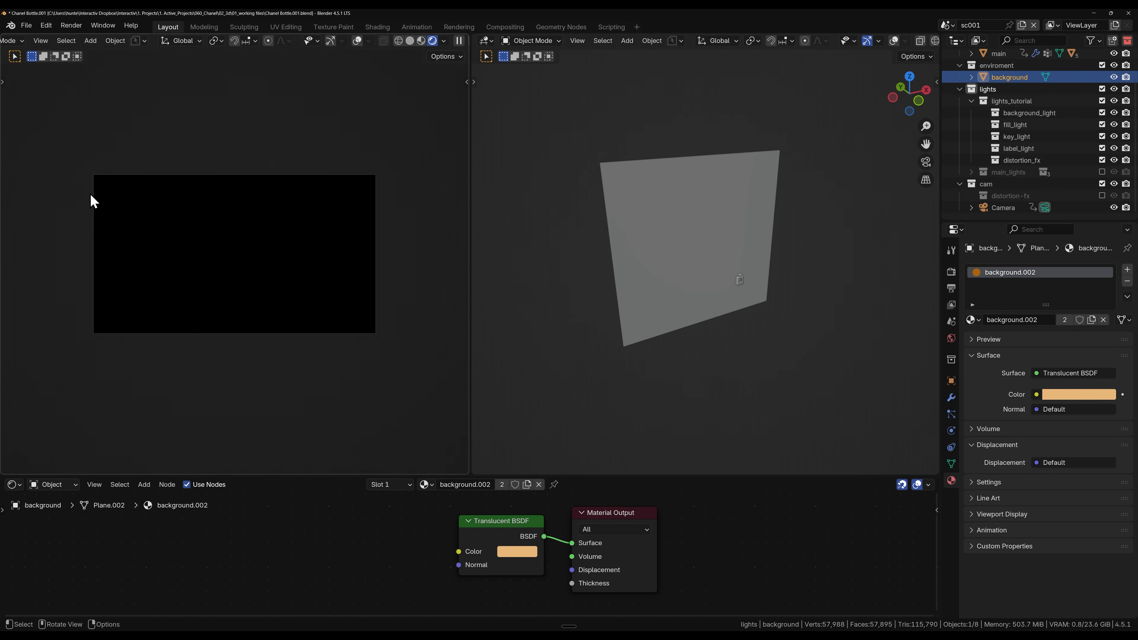
scroll(193, 239, up, 3)
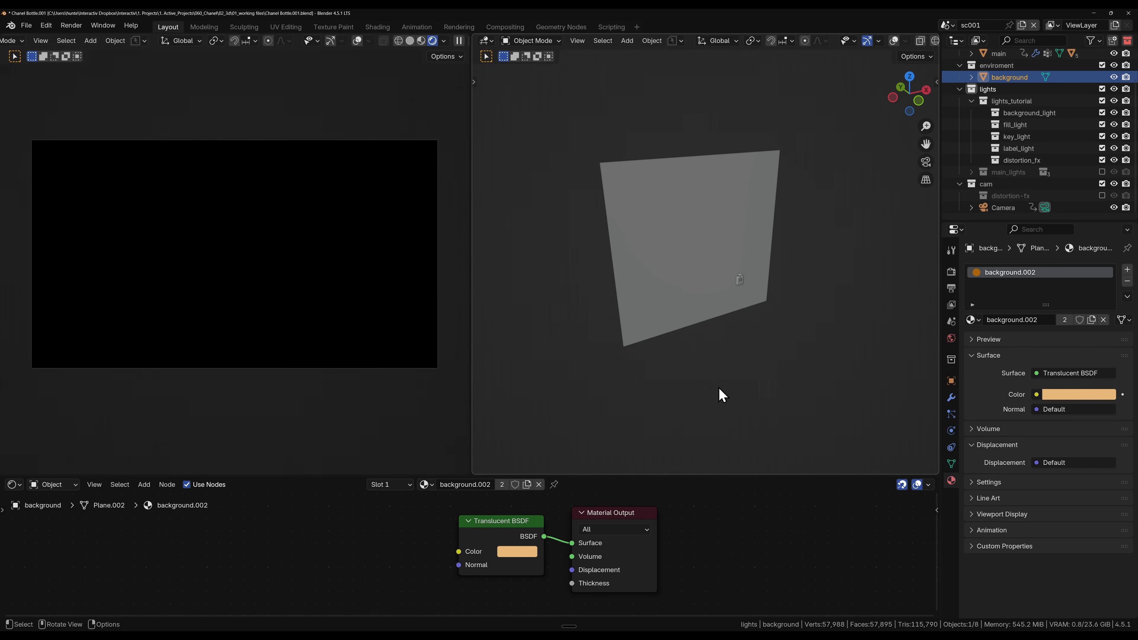
Step: Enable Screencast Keys and set the perspective viewport as its display origin
key(n)
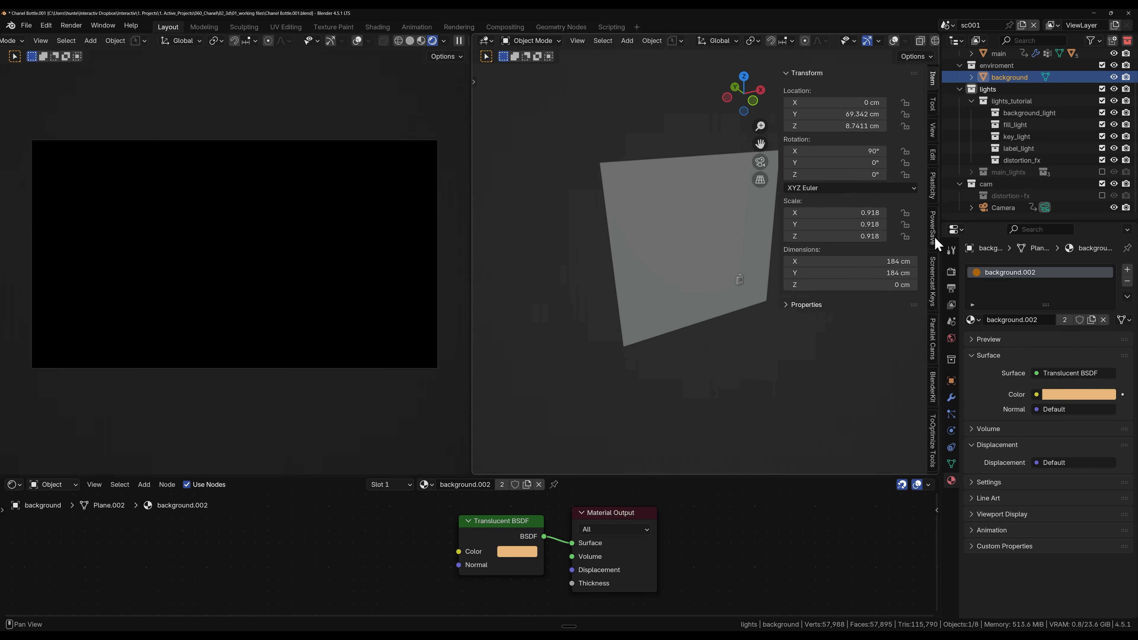
click(932, 282)
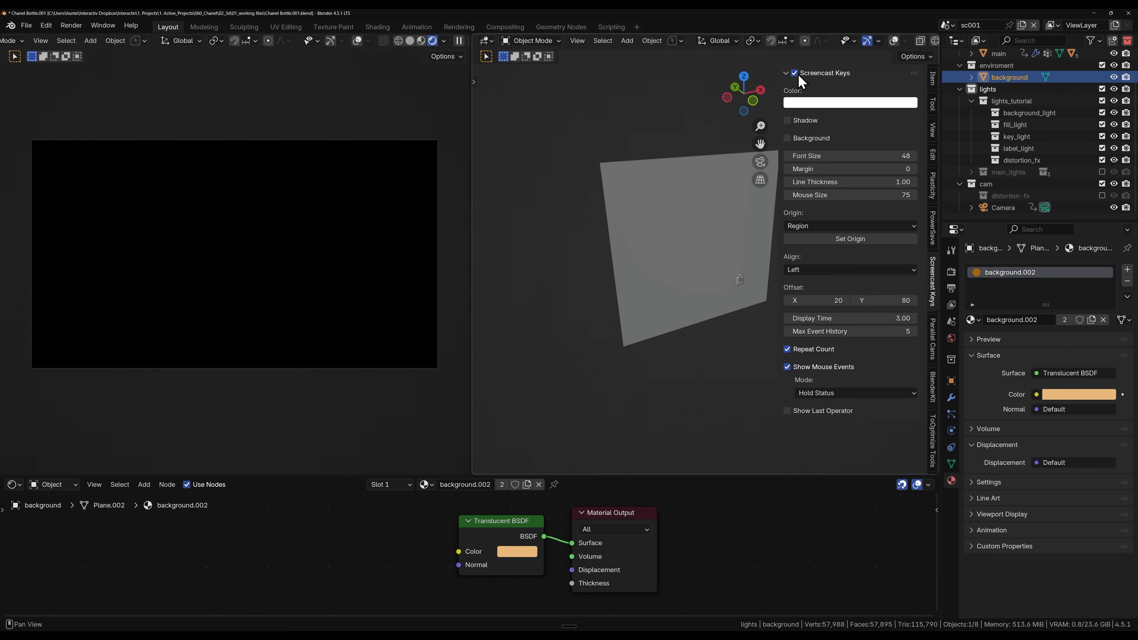
click(839, 239)
click(697, 295)
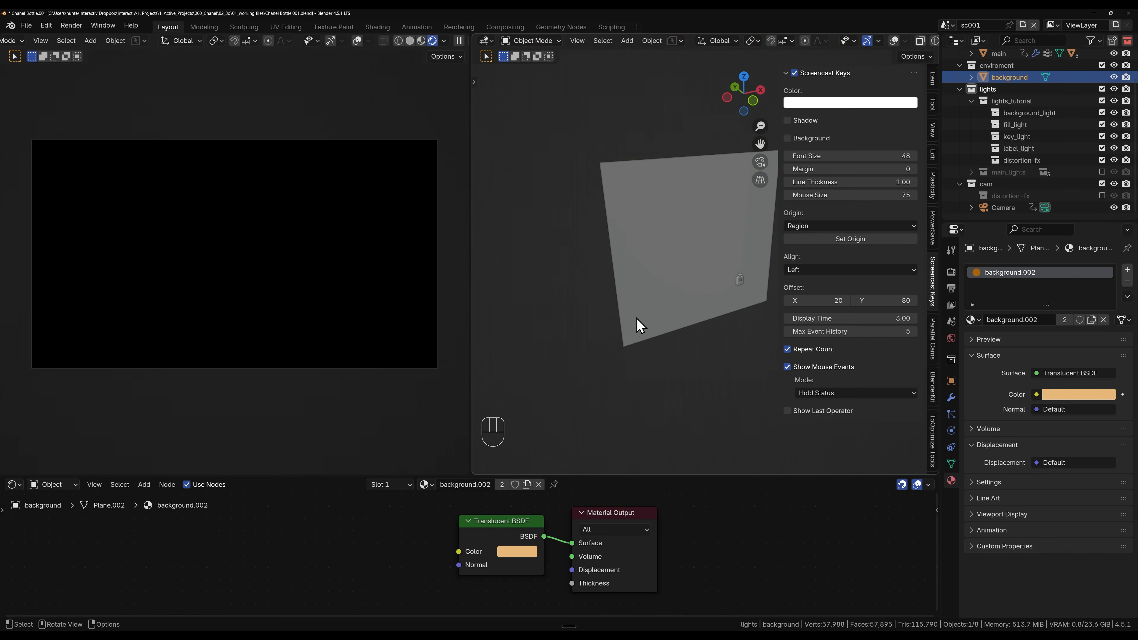
key(n)
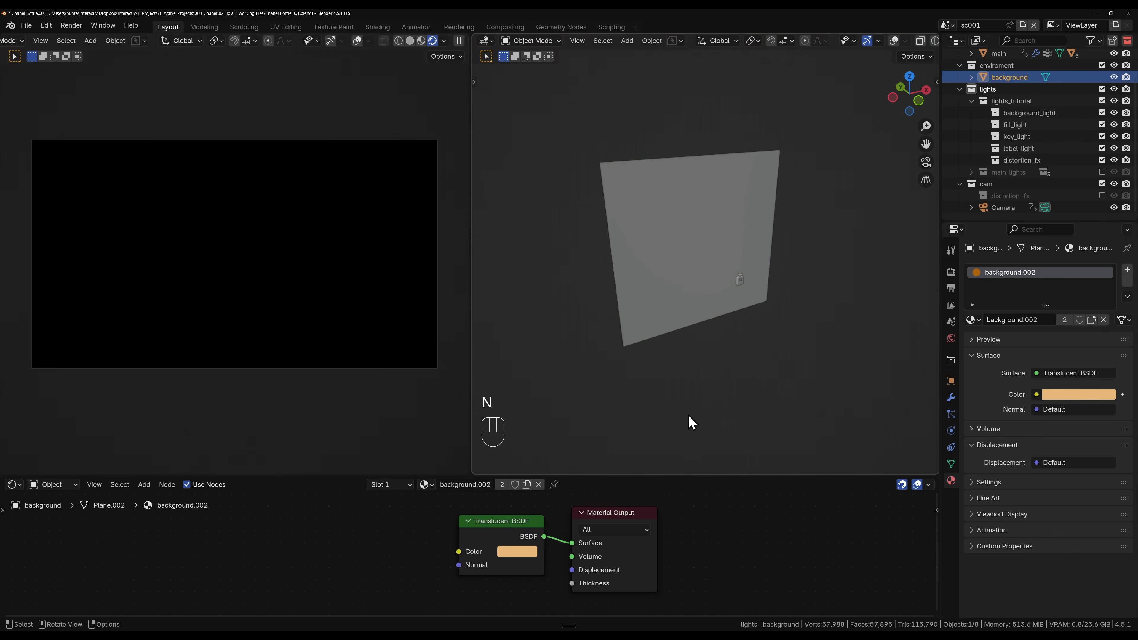
Step: Turn on the overlays in the perspective viewport
middle_drag(747, 303, 728, 303)
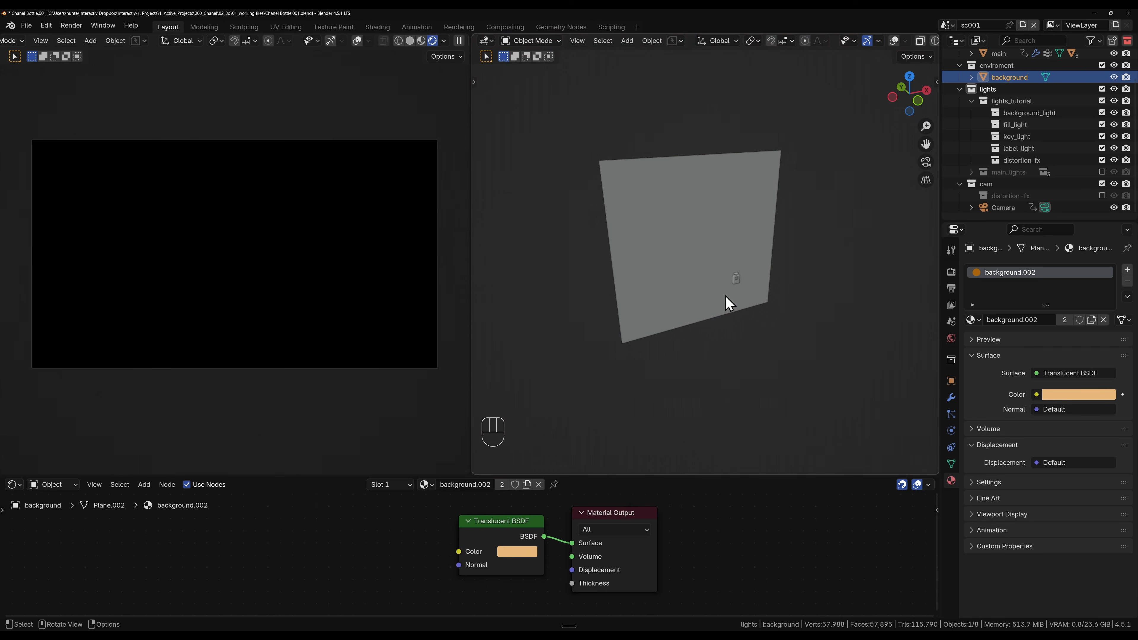
key(shift+a)
click(893, 41)
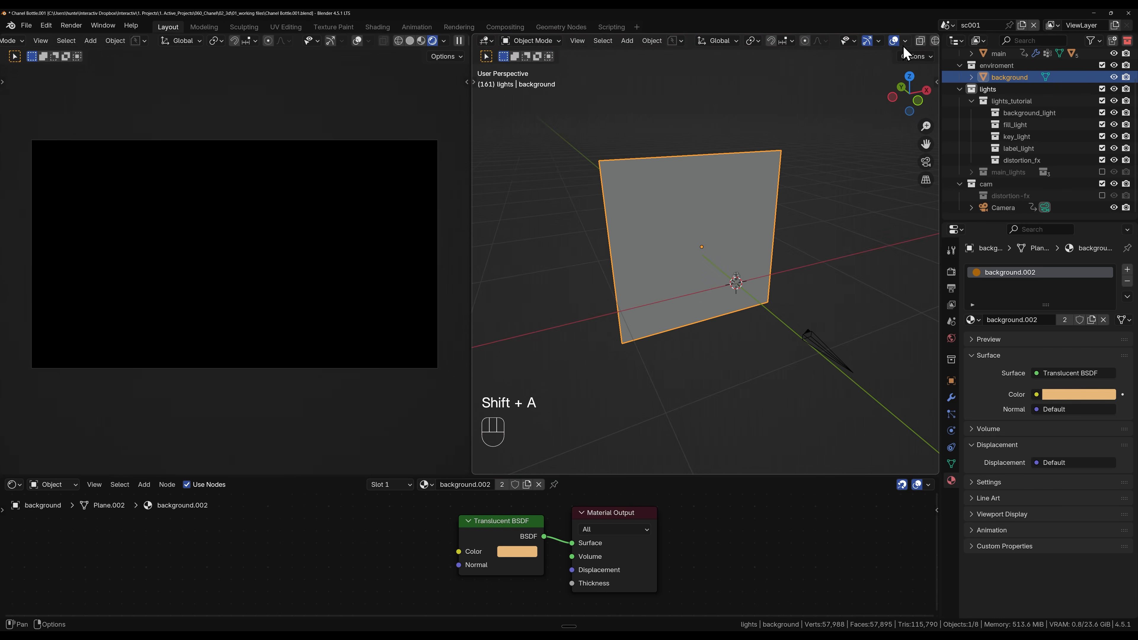
shift+middle_drag(752, 308, 727, 309)
Step: Add an area light to the scene and set its shape to Disk
key(shift+a)
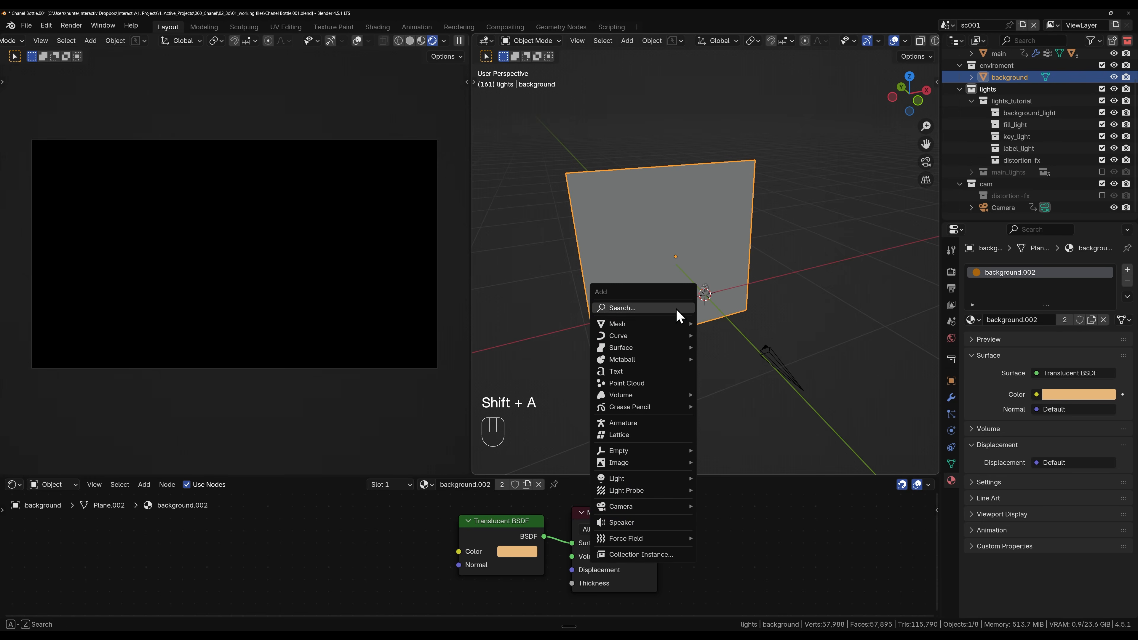
mouse_move(679, 482)
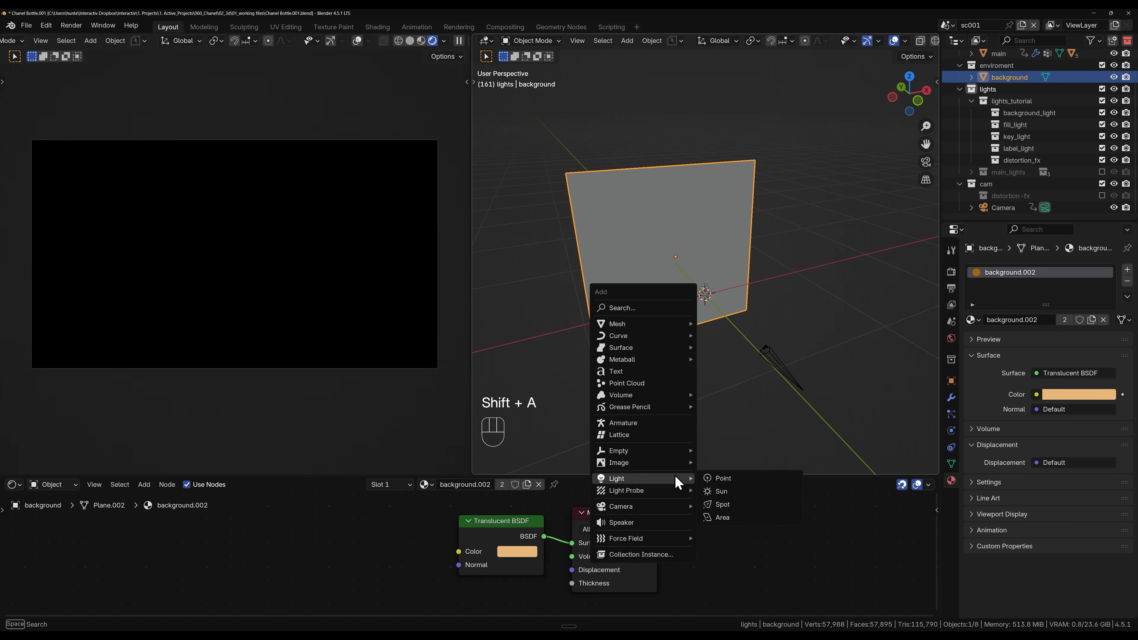
click(717, 517)
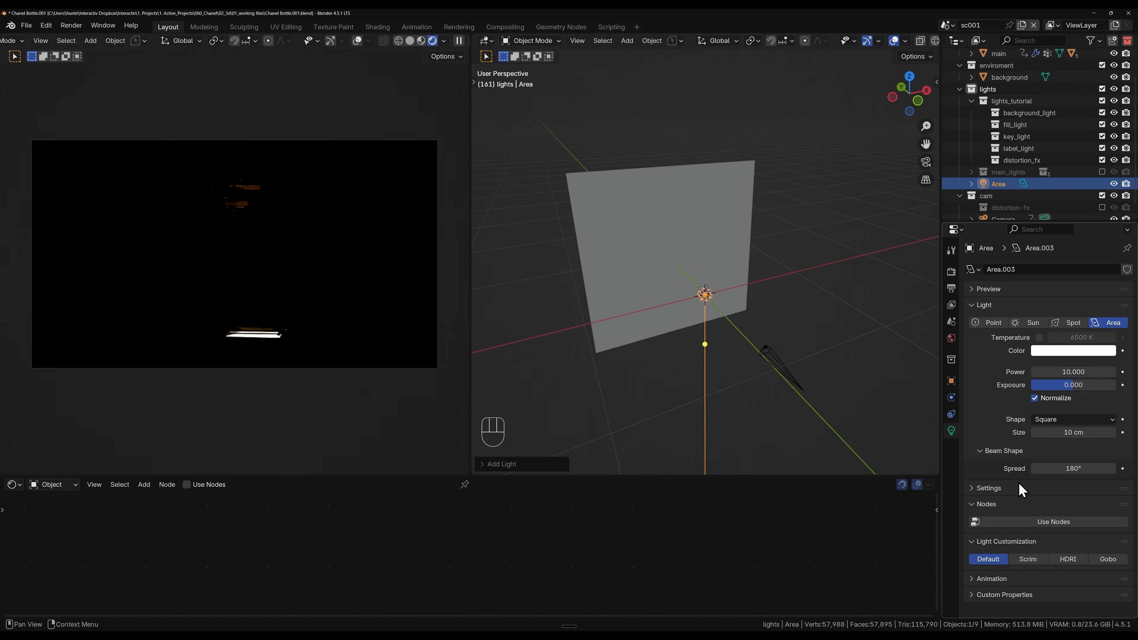
click(1076, 419)
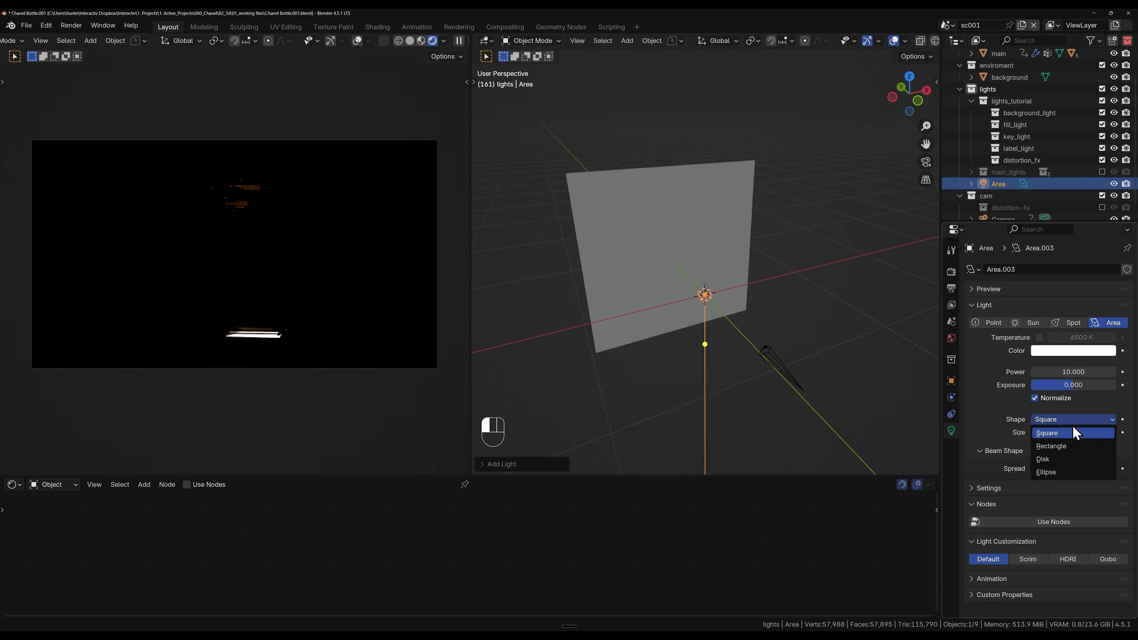
click(1060, 460)
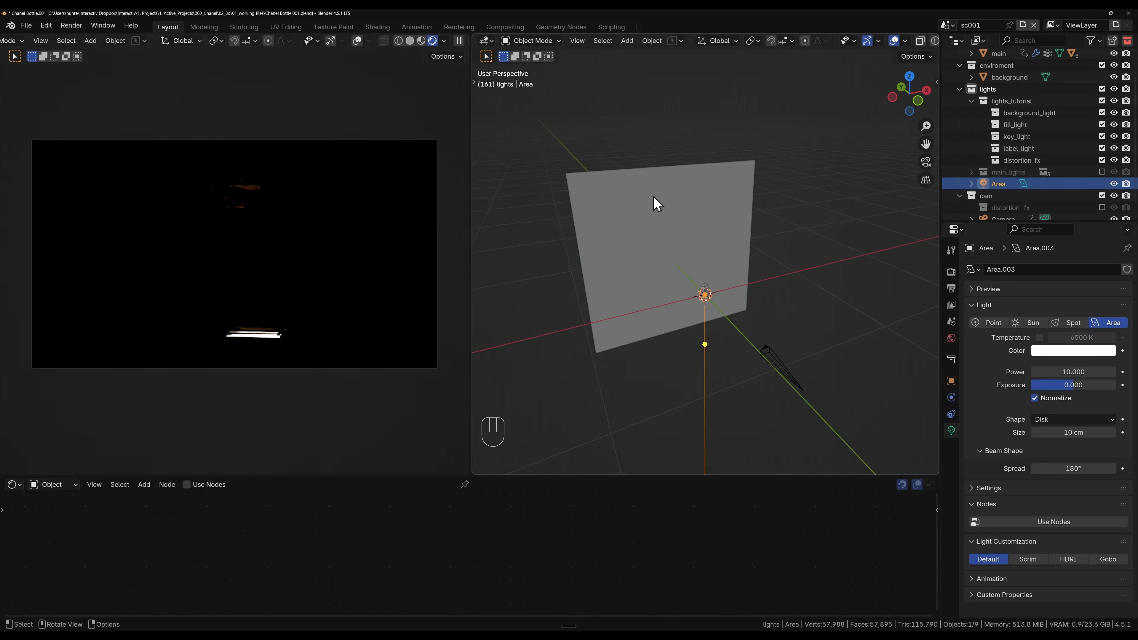
Step: Put the new area light into the background_light collection and rename it background_light
drag(1007, 187, 1029, 114)
double_click(1028, 128)
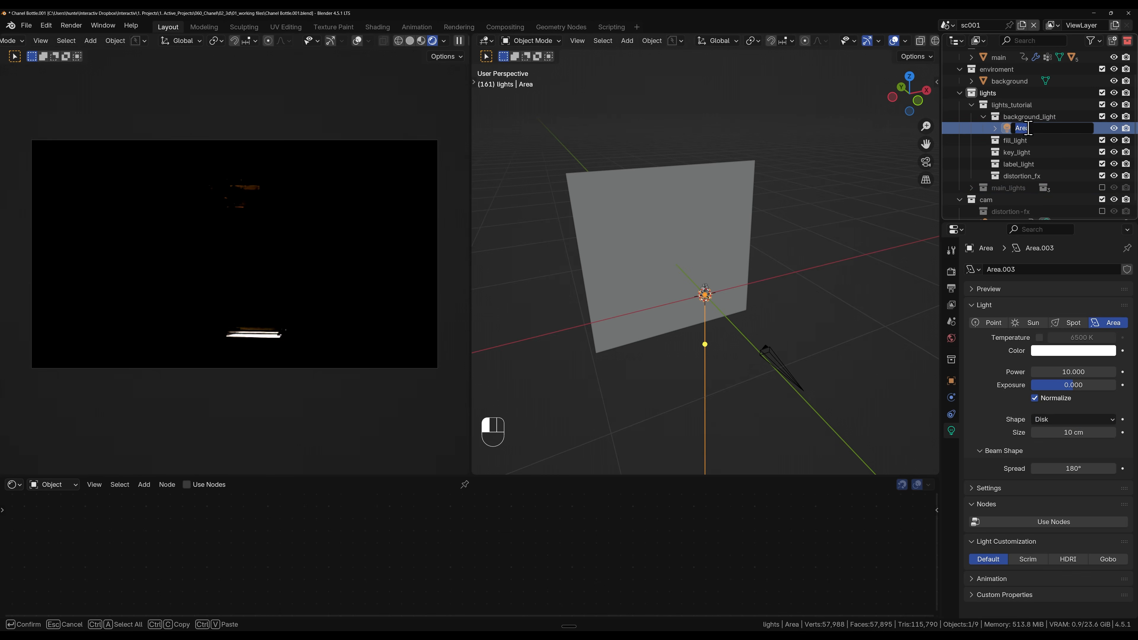
text(background_lg)
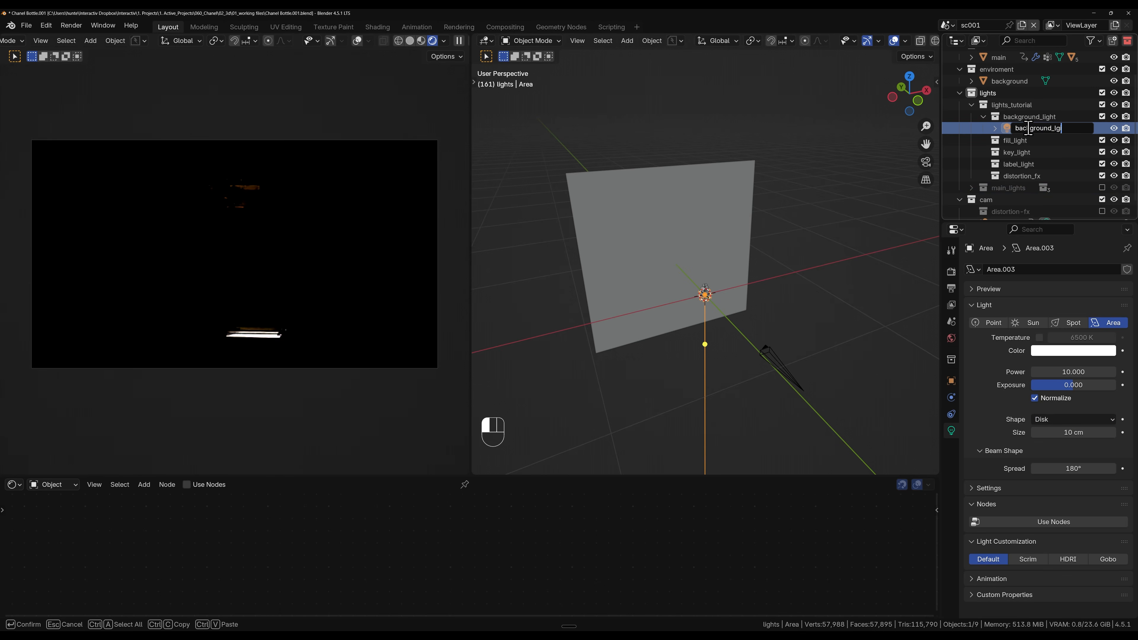
key(BackSpace)
text(light)
key(Return)
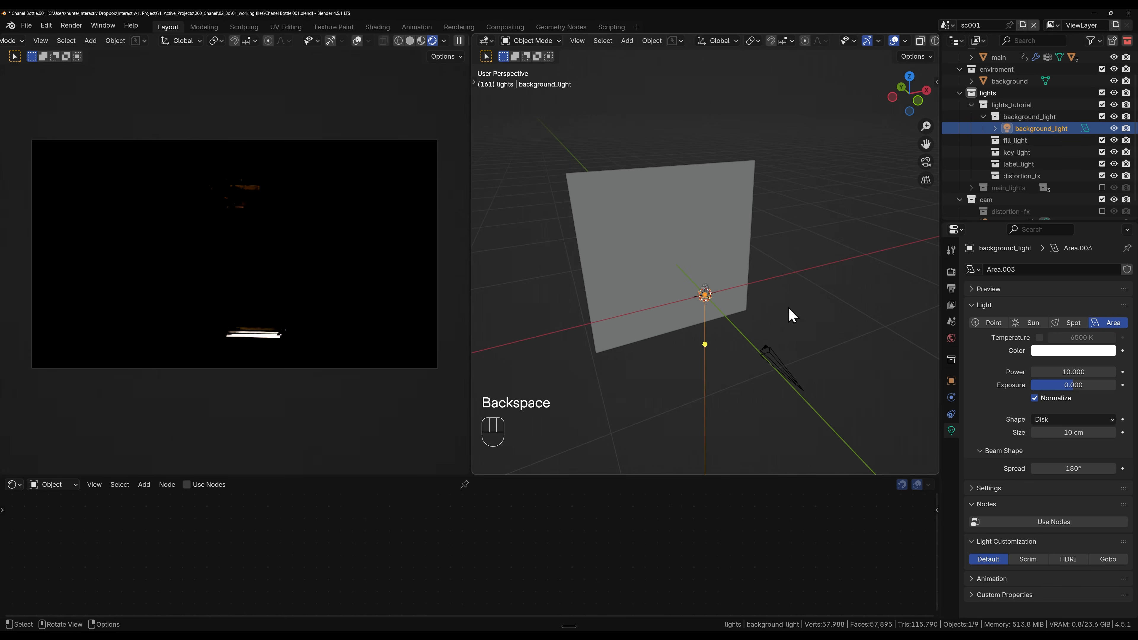
Step: Move the background_light along the global Y axis to behind the background plane
middle_drag(740, 332, 767, 327)
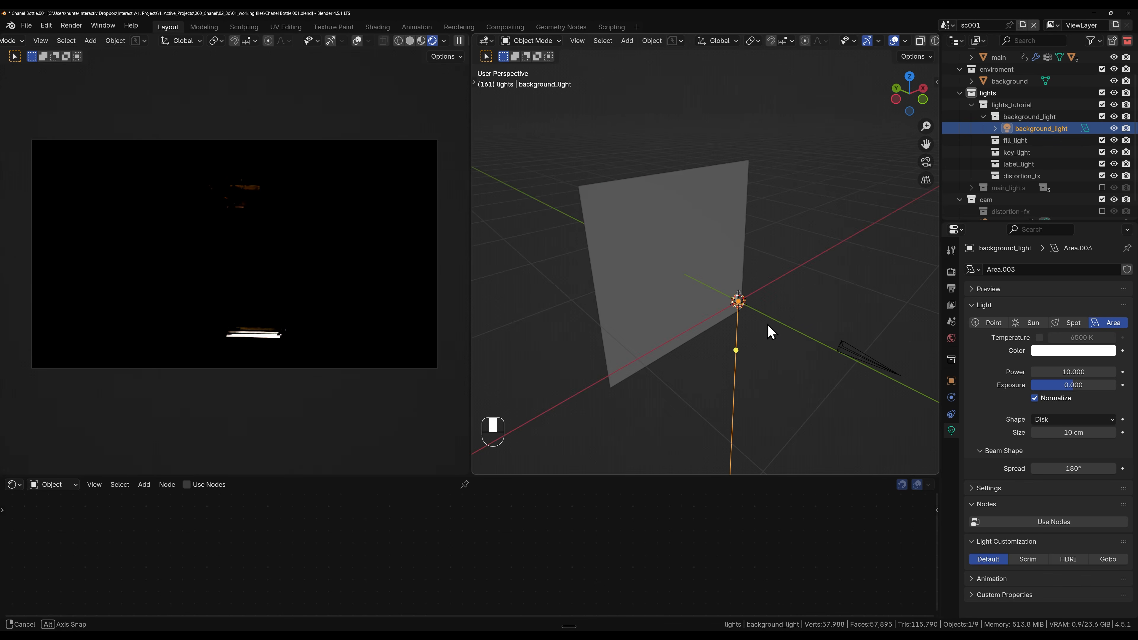
key(g)
key(y)
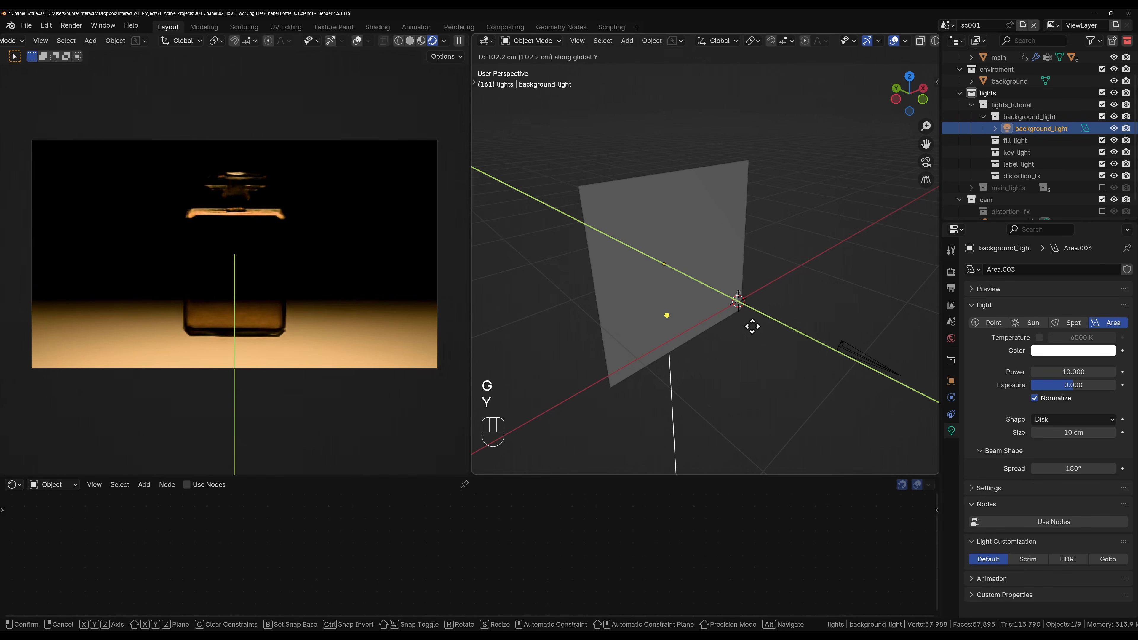
click(743, 341)
middle_drag(741, 345, 724, 329)
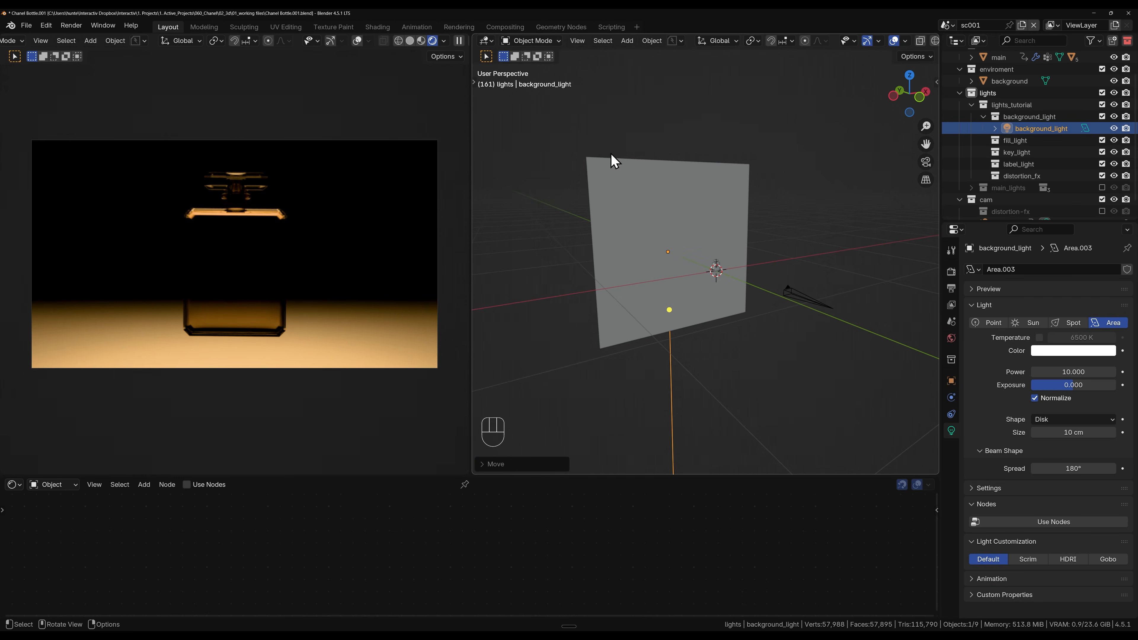
Step: Select the background plane and examine its Translucent BSDF node together with the plane's placement in front of the light
click(610, 258)
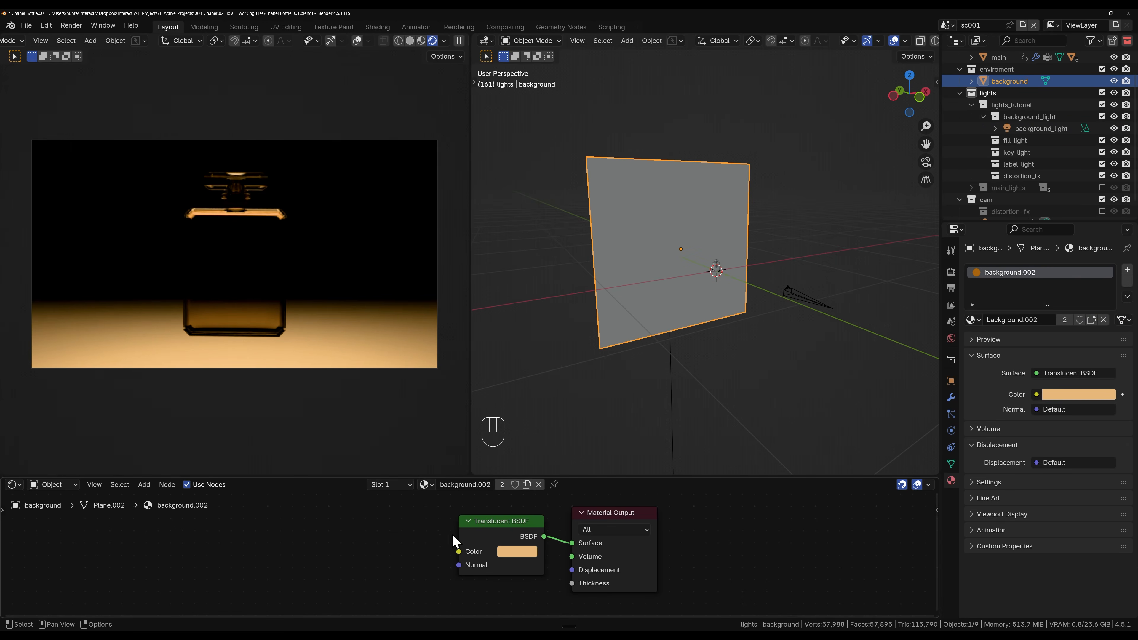
click(490, 526)
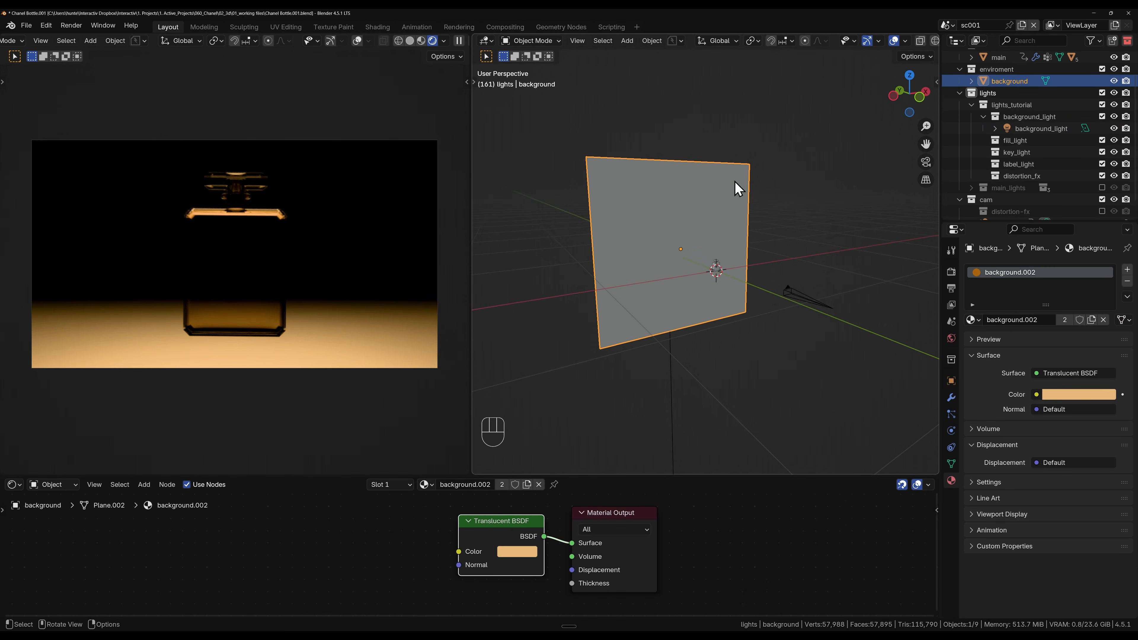
middle_drag(625, 275, 641, 274)
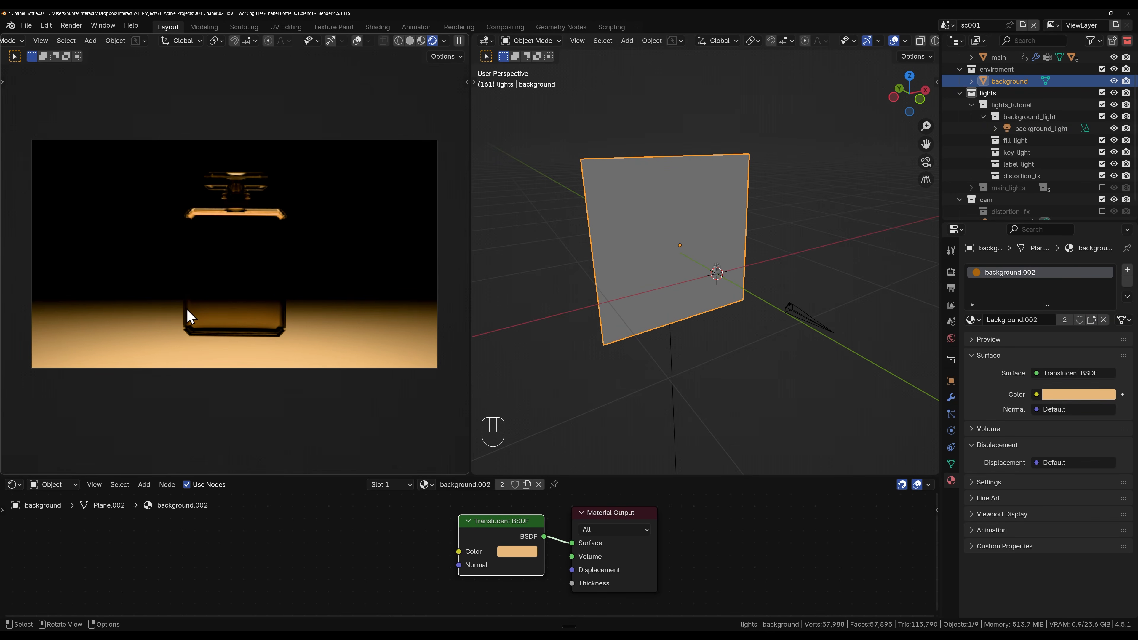
middle_drag(735, 252, 749, 261)
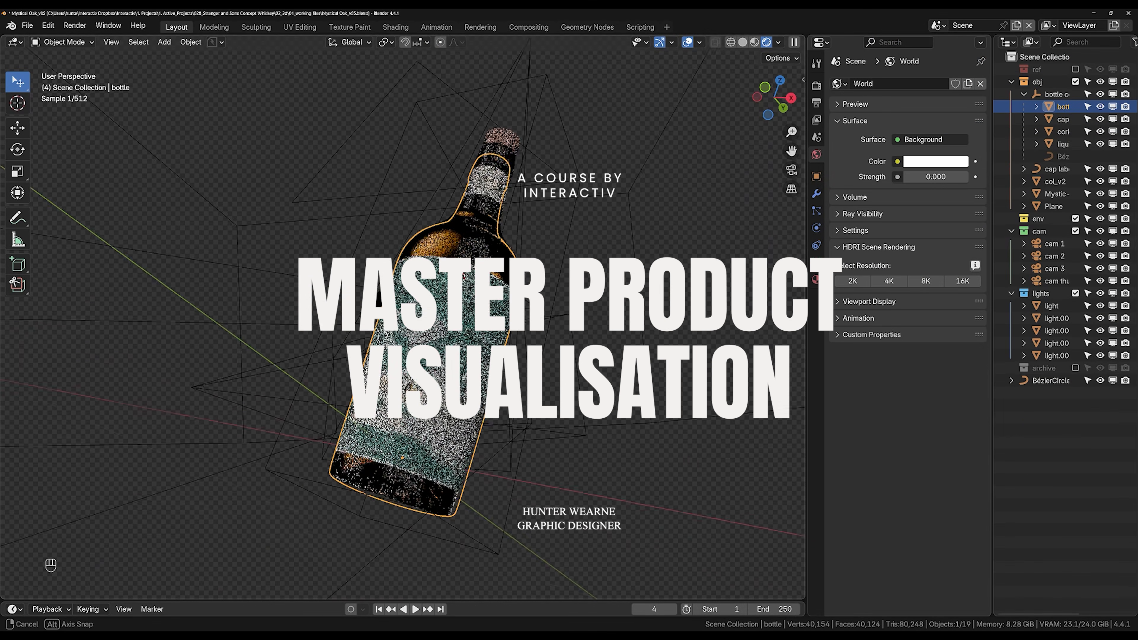
scroll(416, 569, up, 9)
scroll(417, 448, down, 12)
middle_drag(403, 314, 484, 314)
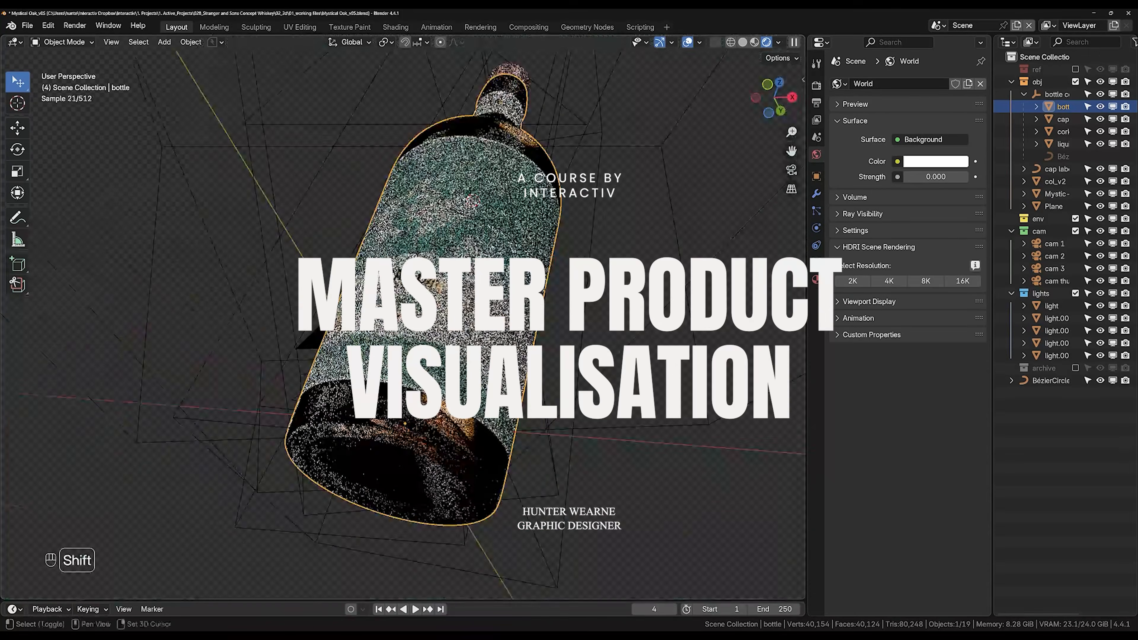
shift+middle_drag(417, 269, 372, 398)
scroll(403, 314, up, 4)
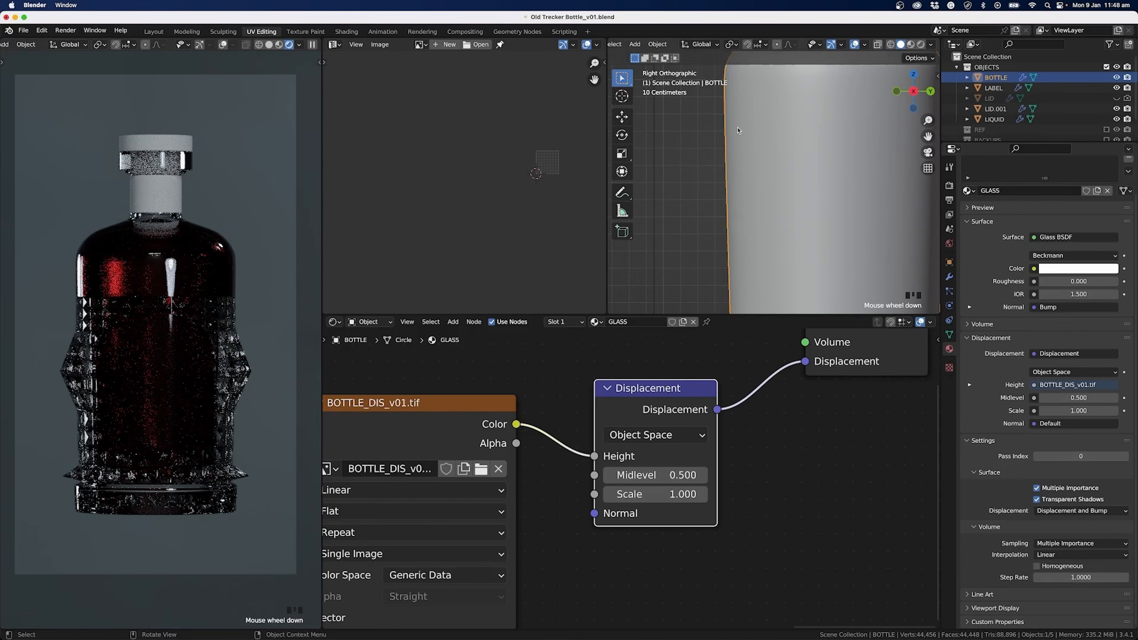
scroll(738, 130, down, 3)
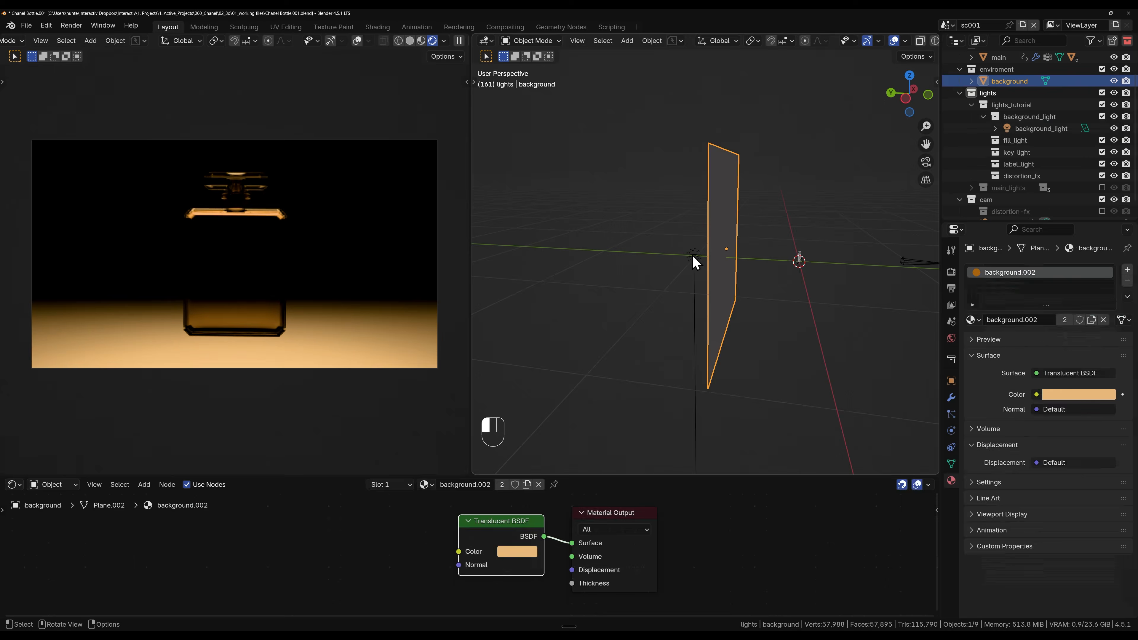
Step: Rotate the background_light by -90° around the global X axis so it faces the back of the background plane
click(693, 258)
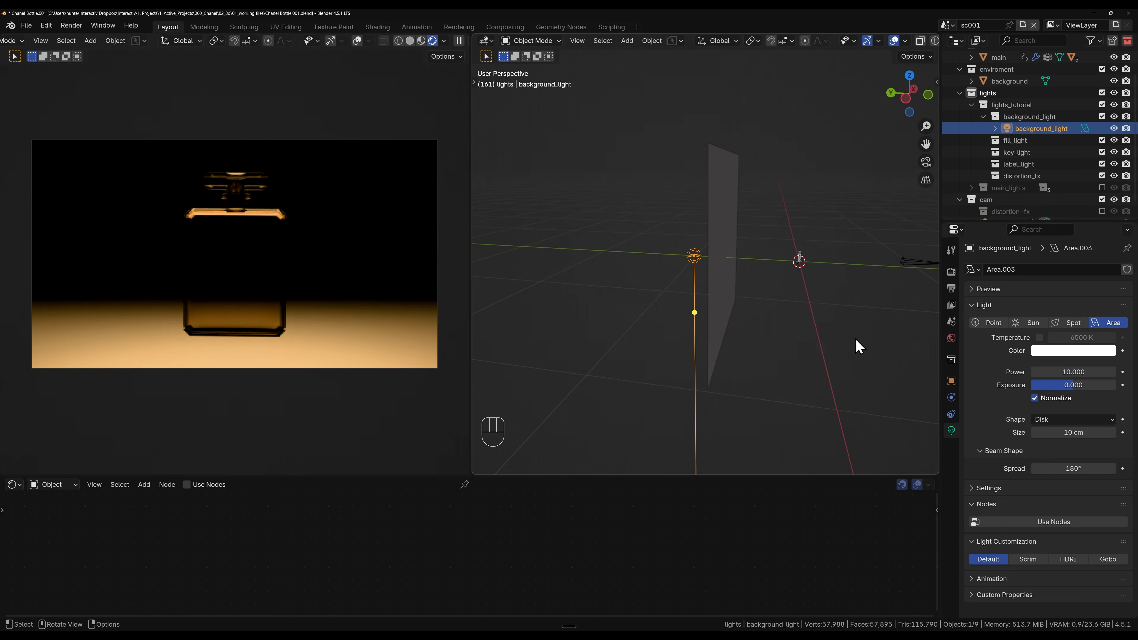
key(r)
key(x)
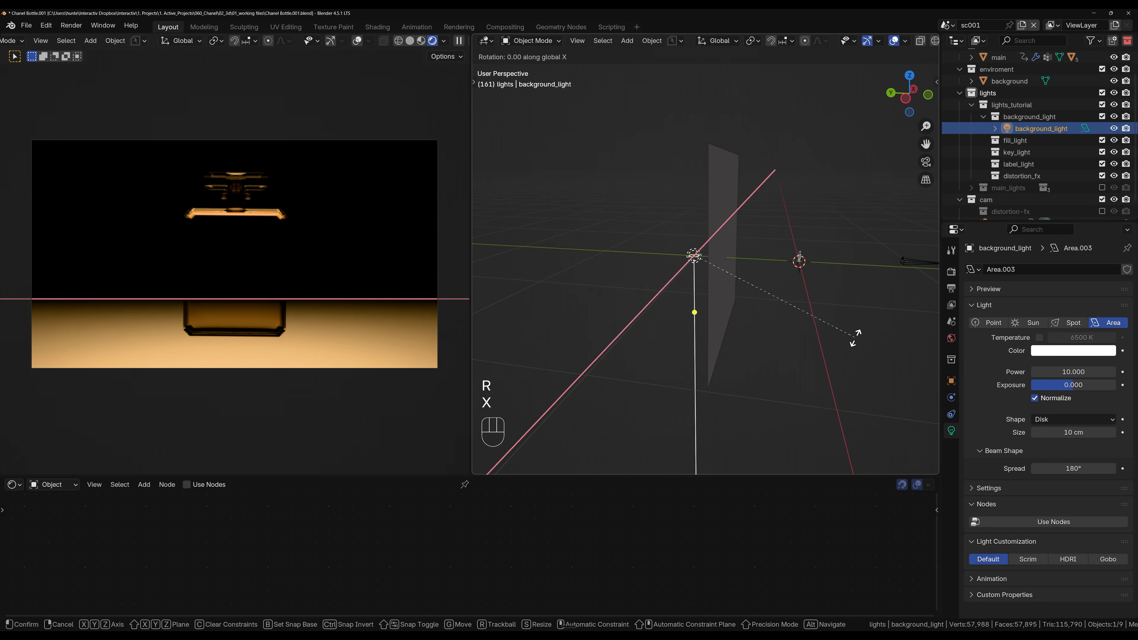
key(KP_9)
key(KP_0)
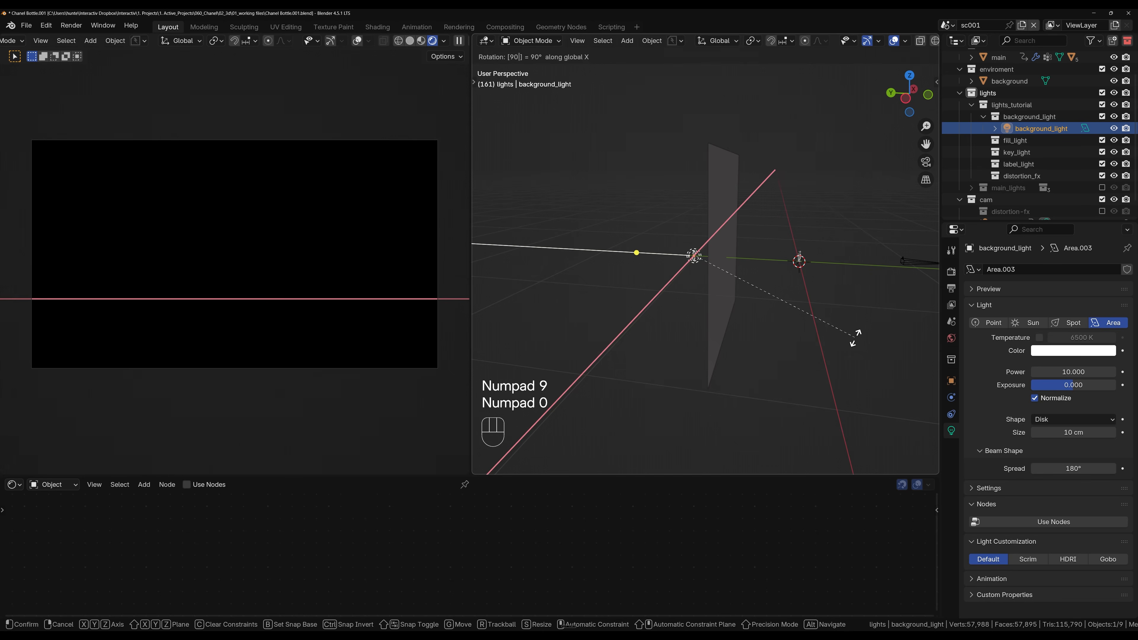
key(KP_Subtract)
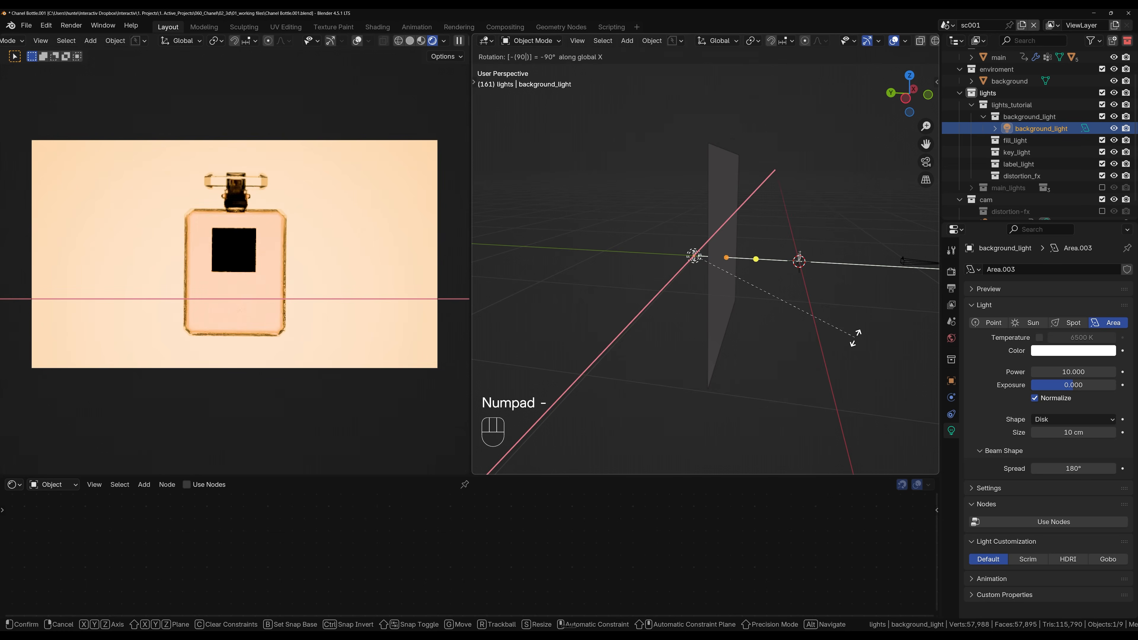
click(856, 341)
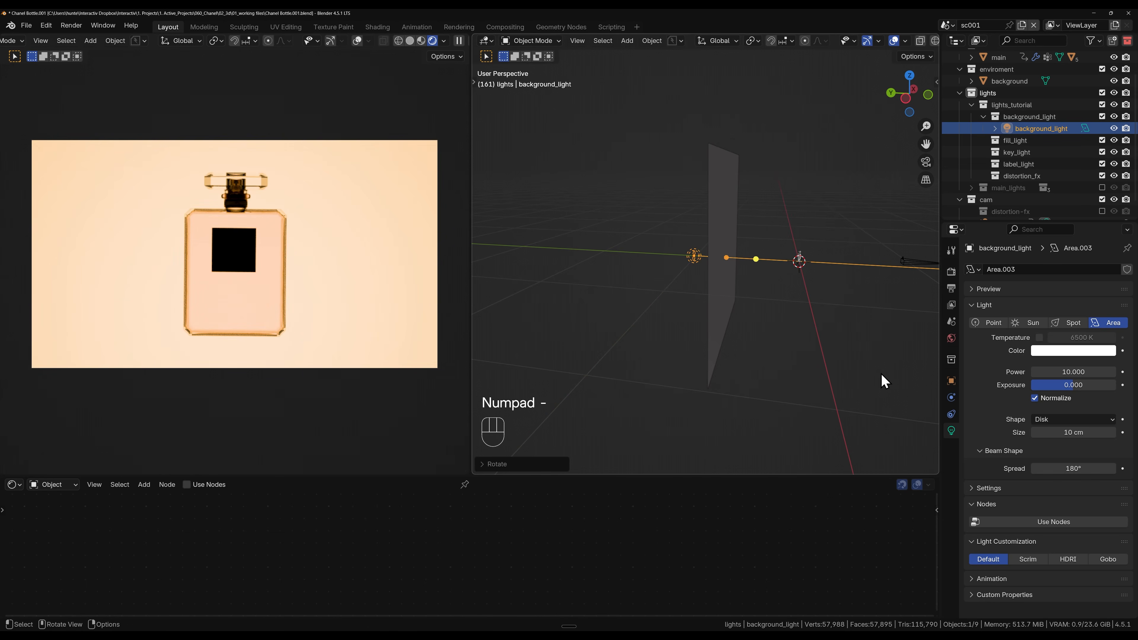
Step: Narrow the background_light's beam spread to 20° and set its power to 2
drag(1073, 468, 1073, 469)
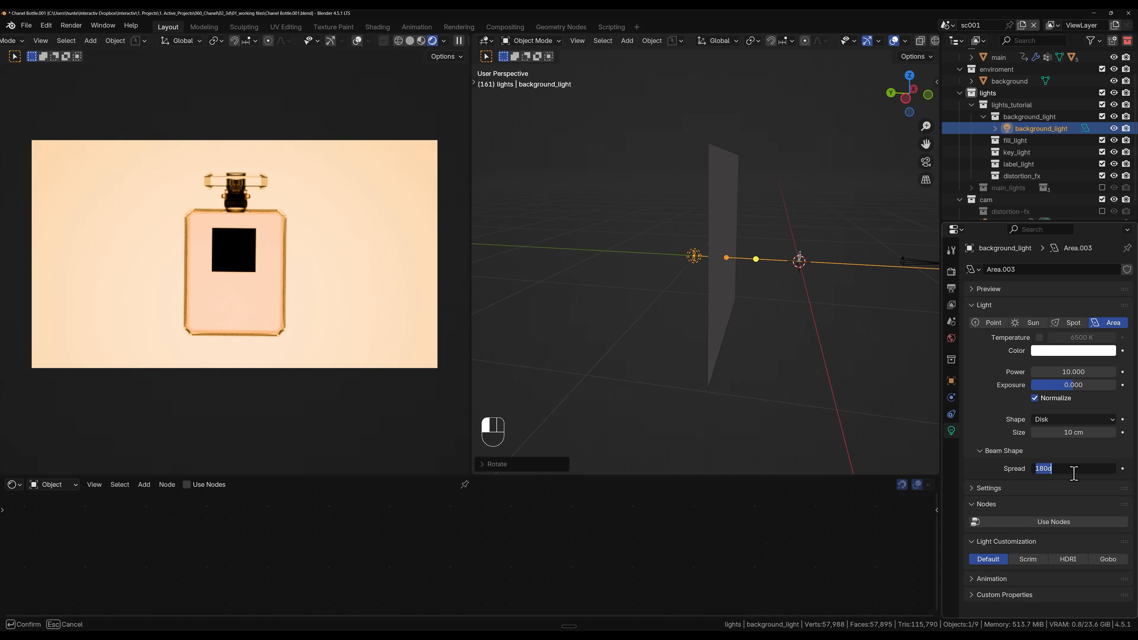
key(Return)
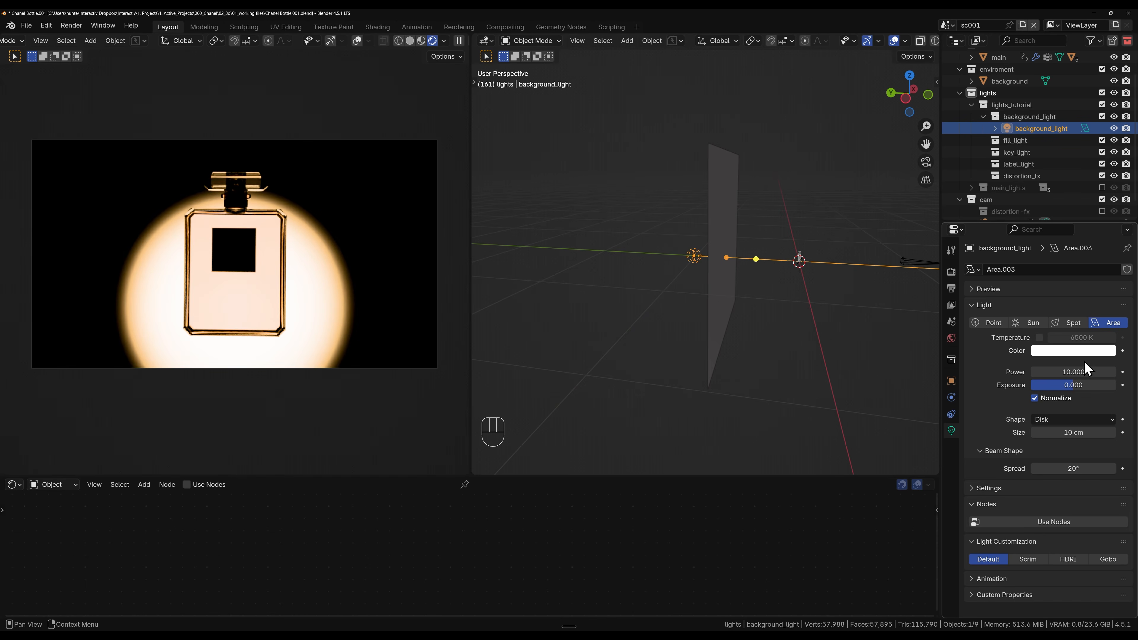
click(1076, 371)
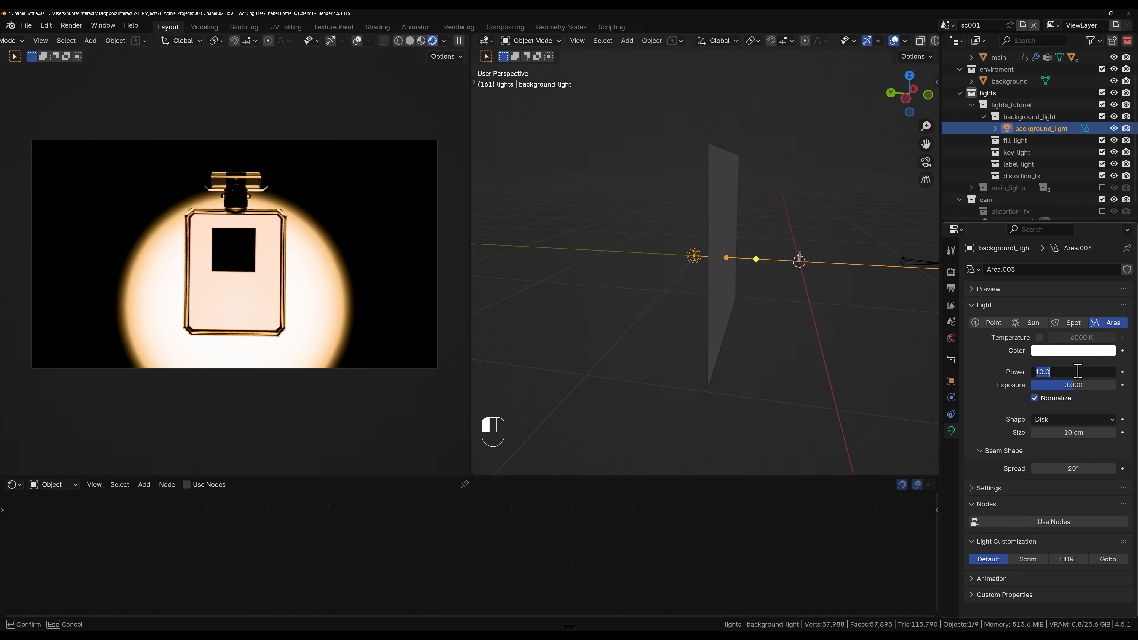
key(Return)
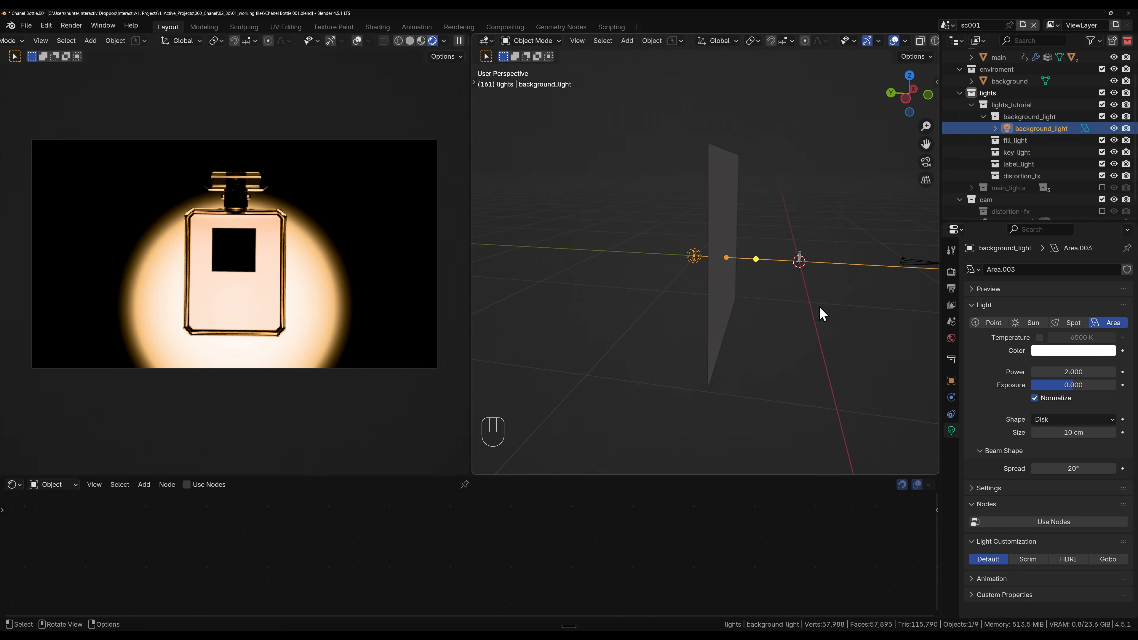
Step: Scale the background_light up about 2.6 times and move it about 44 cm farther behind the background plane along the global Y axis
key(s)
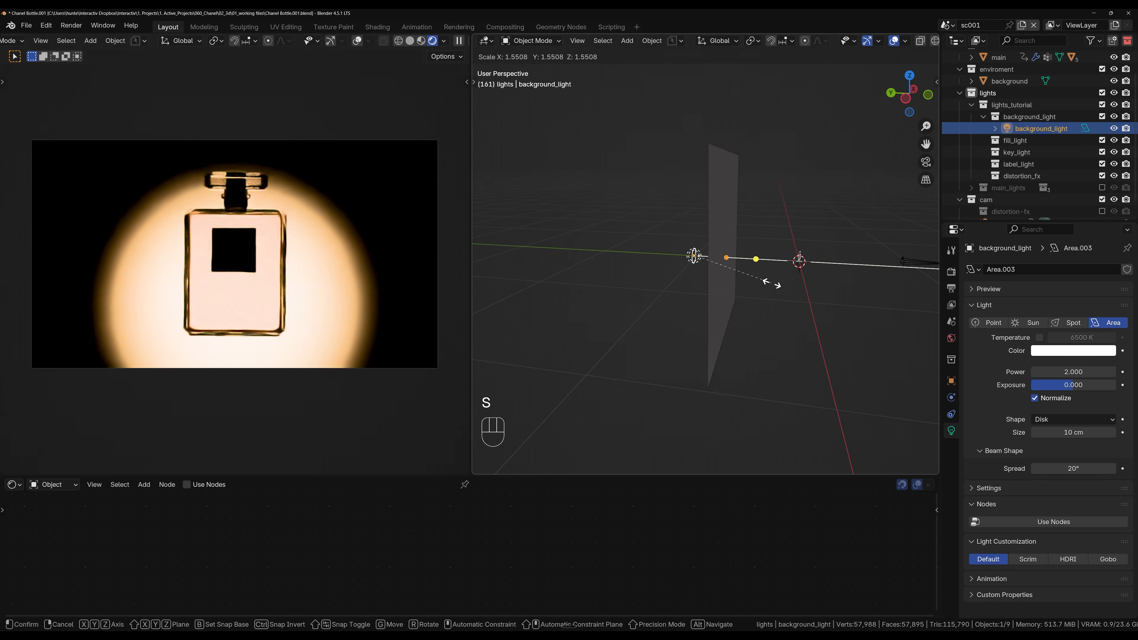
click(829, 285)
key(grave)
click(751, 257)
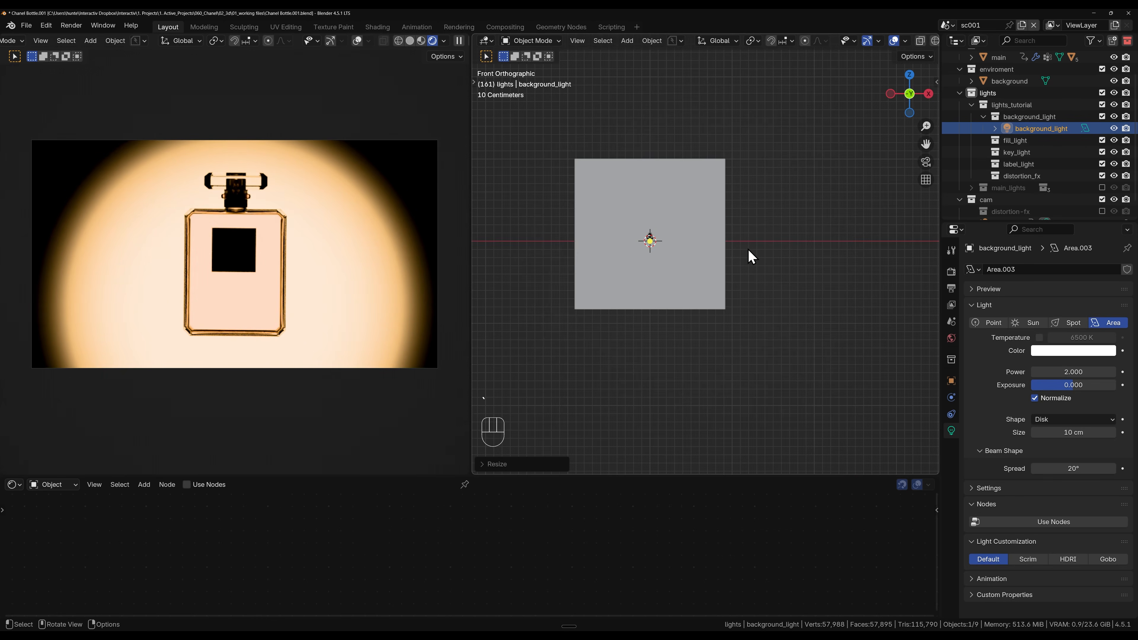
middle_drag(731, 257, 774, 275)
key(g)
key(y)
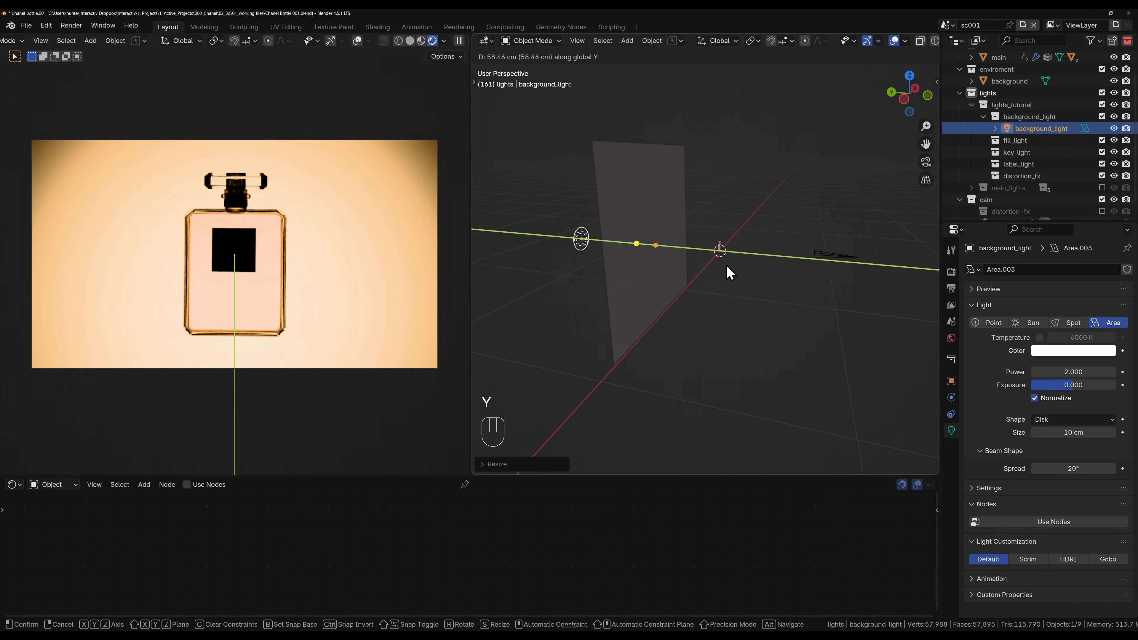
click(740, 277)
Step: Scale the background_light to about 0.76 of its size and shift it toward the lower right of the bottle in the front view
key(s)
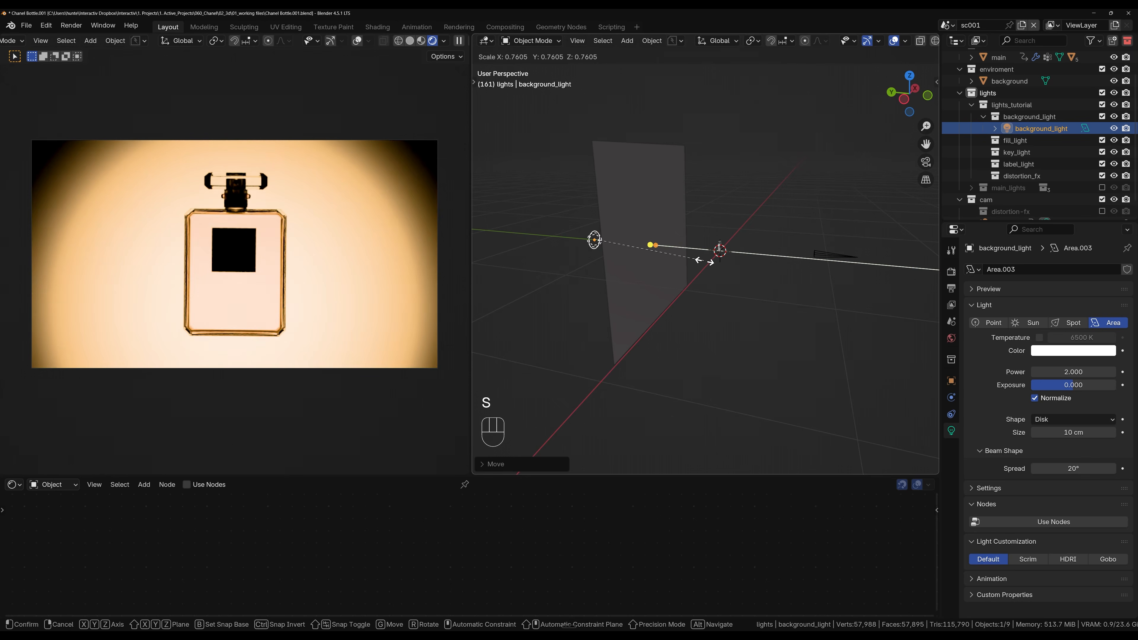
click(704, 262)
key(grave)
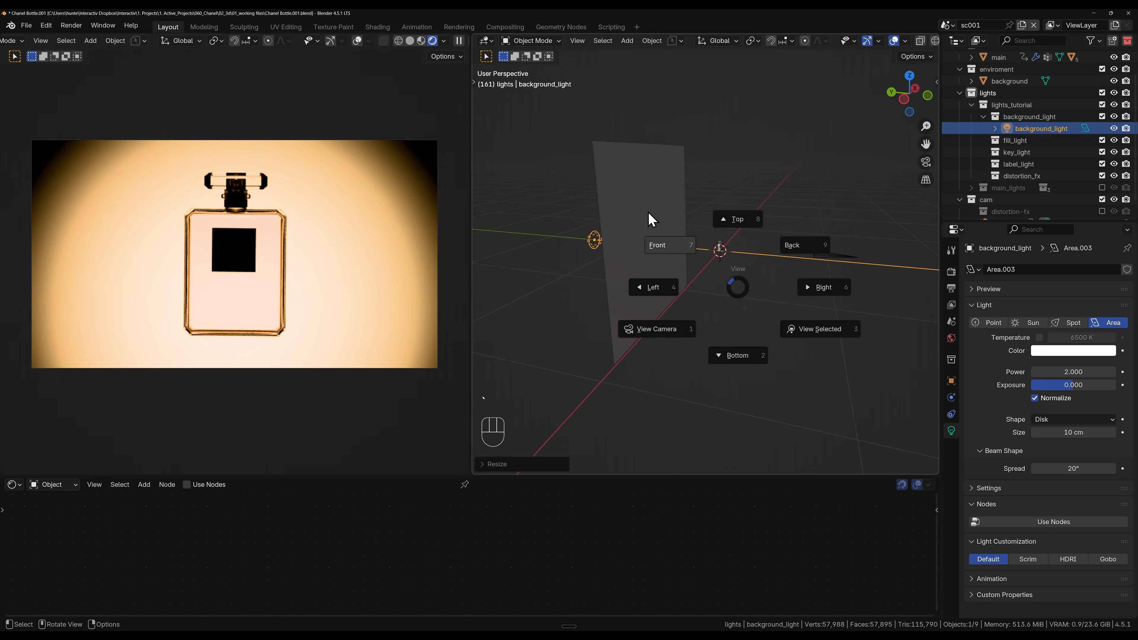
click(659, 237)
scroll(680, 262, up, 3)
key(g)
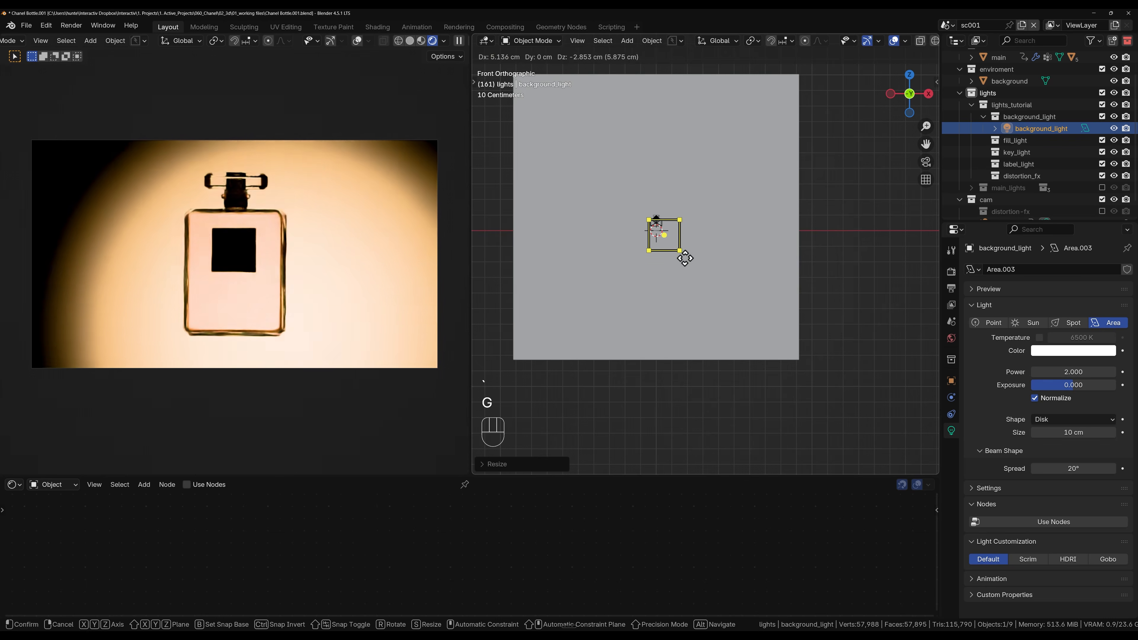
click(696, 267)
key(s)
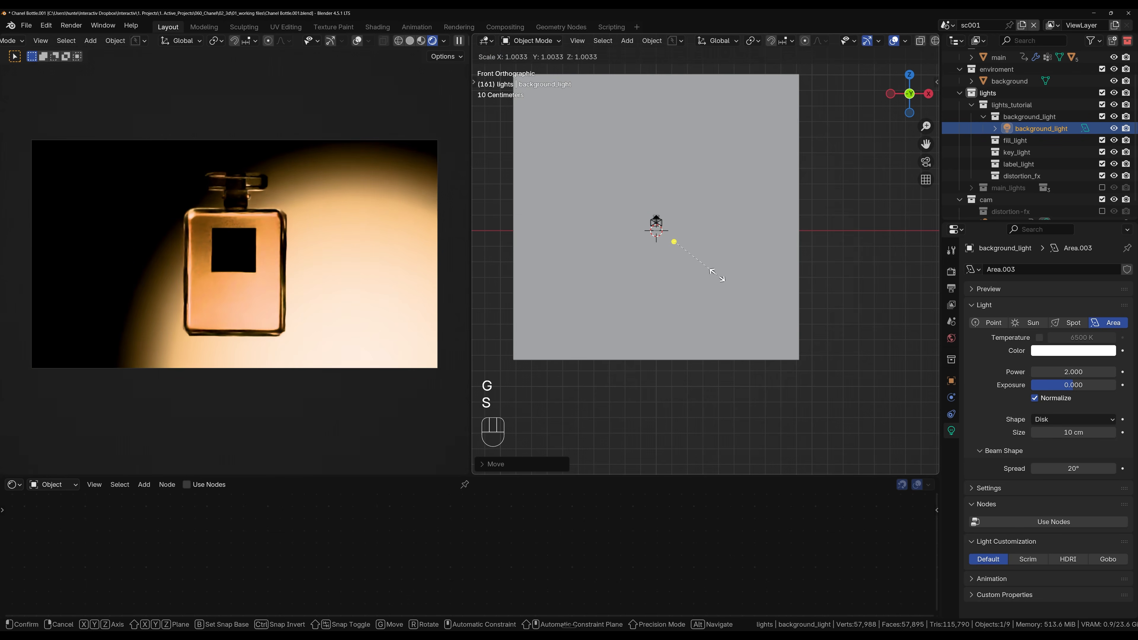
key(g)
click(730, 282)
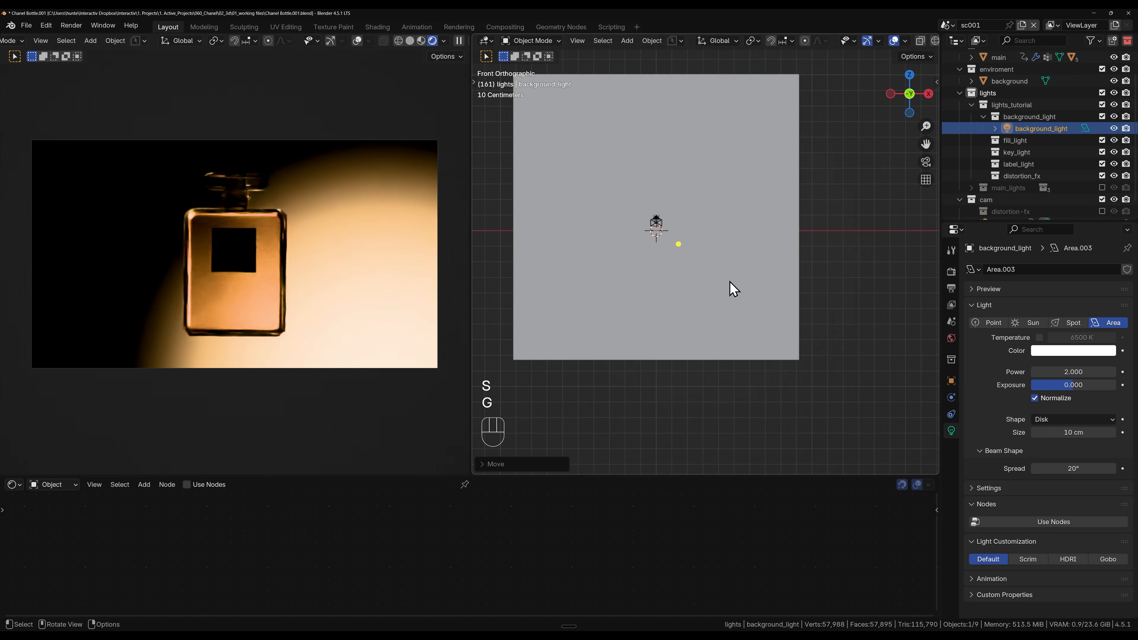
Step: Fine-tune the background_light's scale and position in the front view so its glow fills the lower right of the backdrop behind the bottle
key(s)
click(736, 284)
key(g)
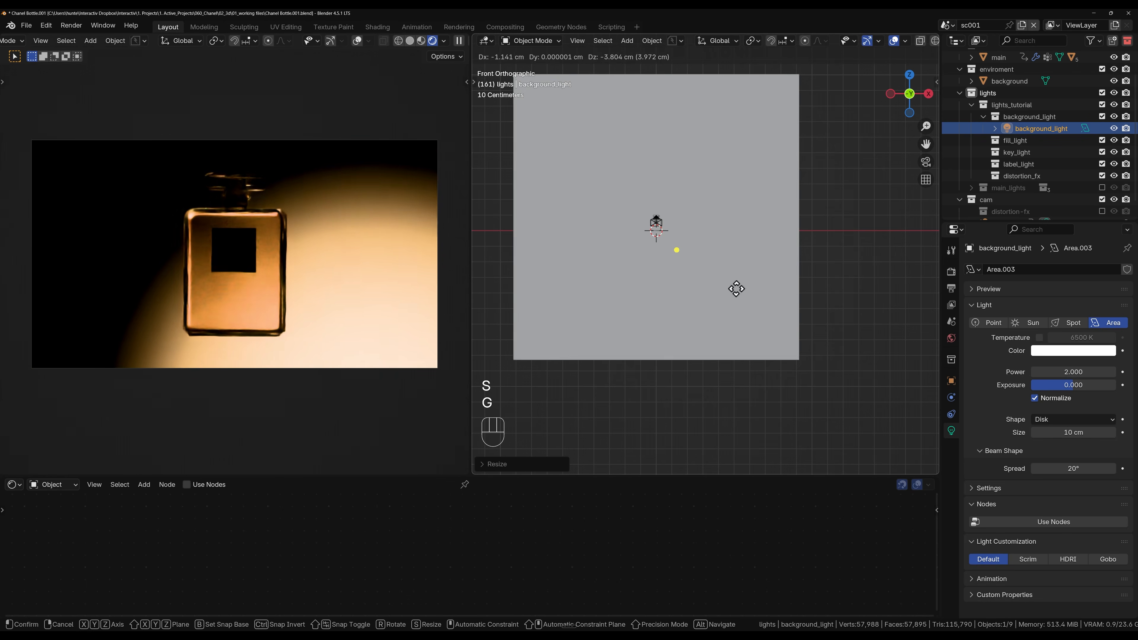
click(735, 287)
key(s)
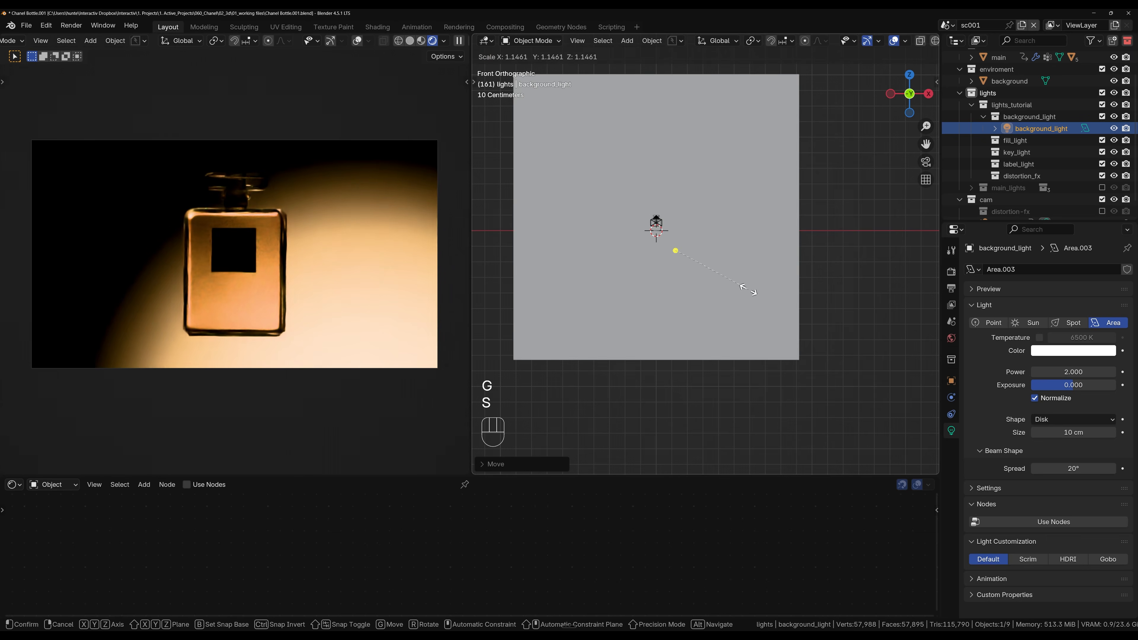
click(749, 292)
key(g)
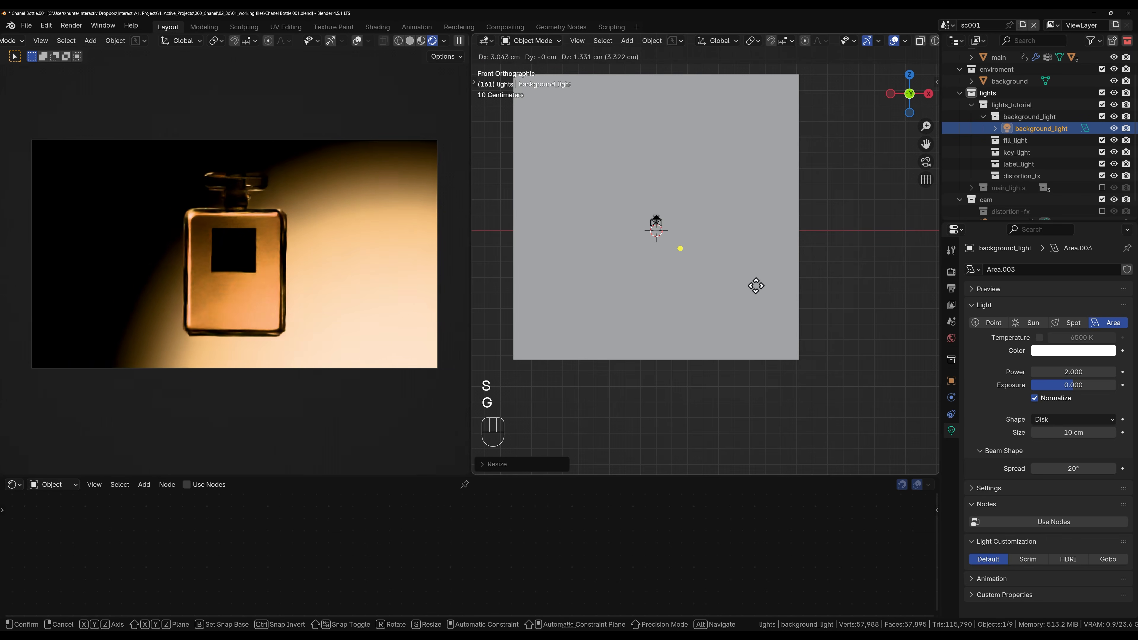
click(753, 288)
key(s)
click(743, 288)
key(g)
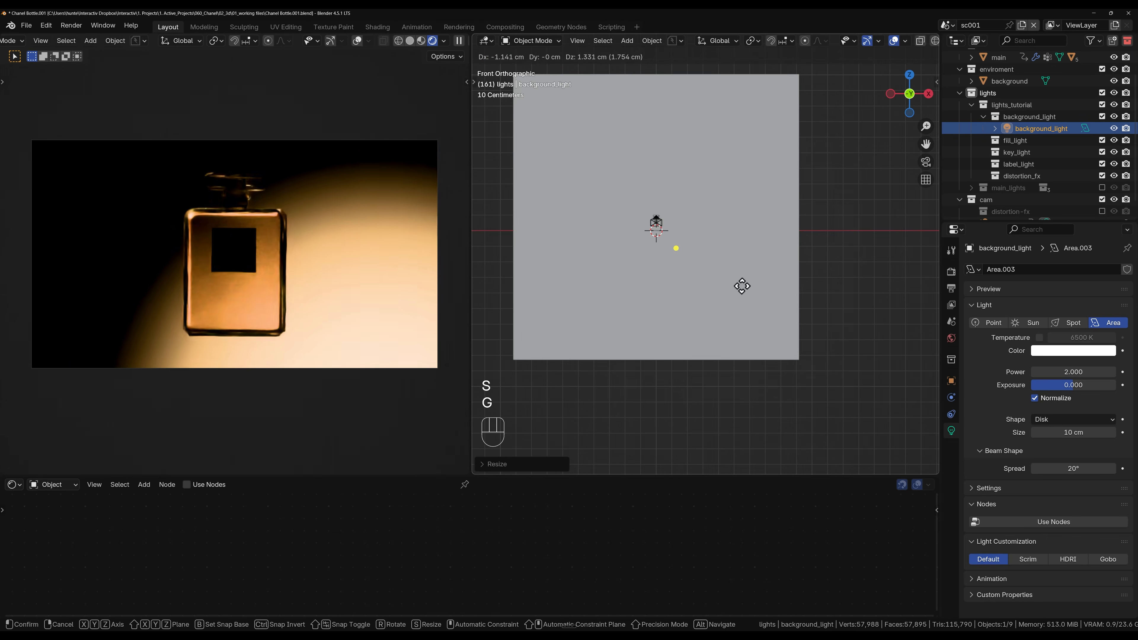
click(741, 286)
key(s)
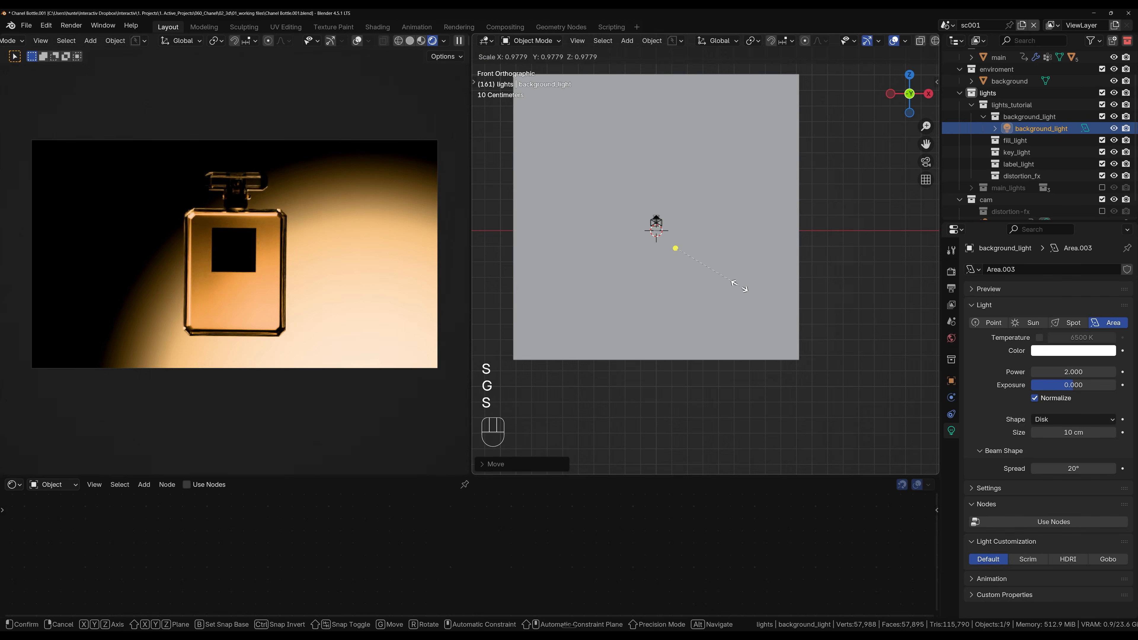
right_click(745, 290)
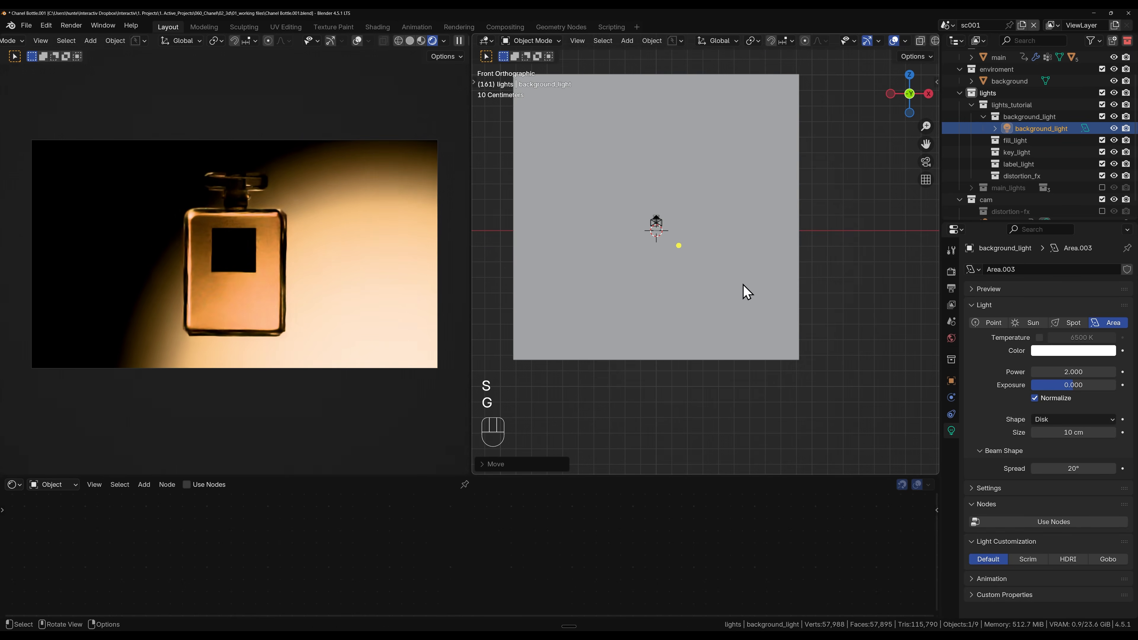
key(s)
click(778, 298)
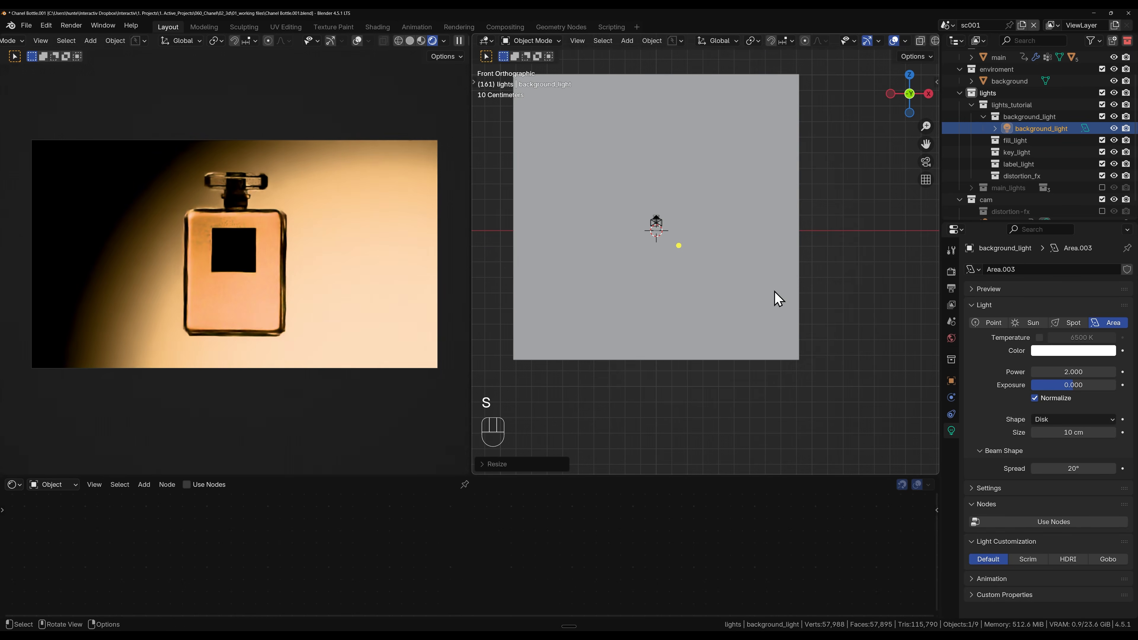
key(g)
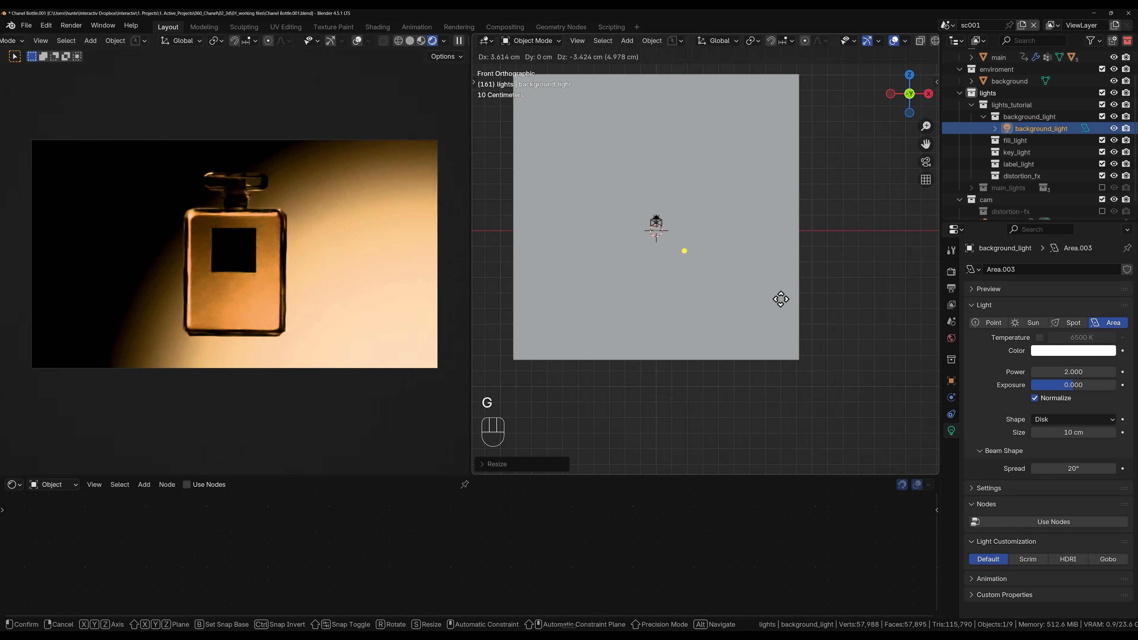
click(781, 300)
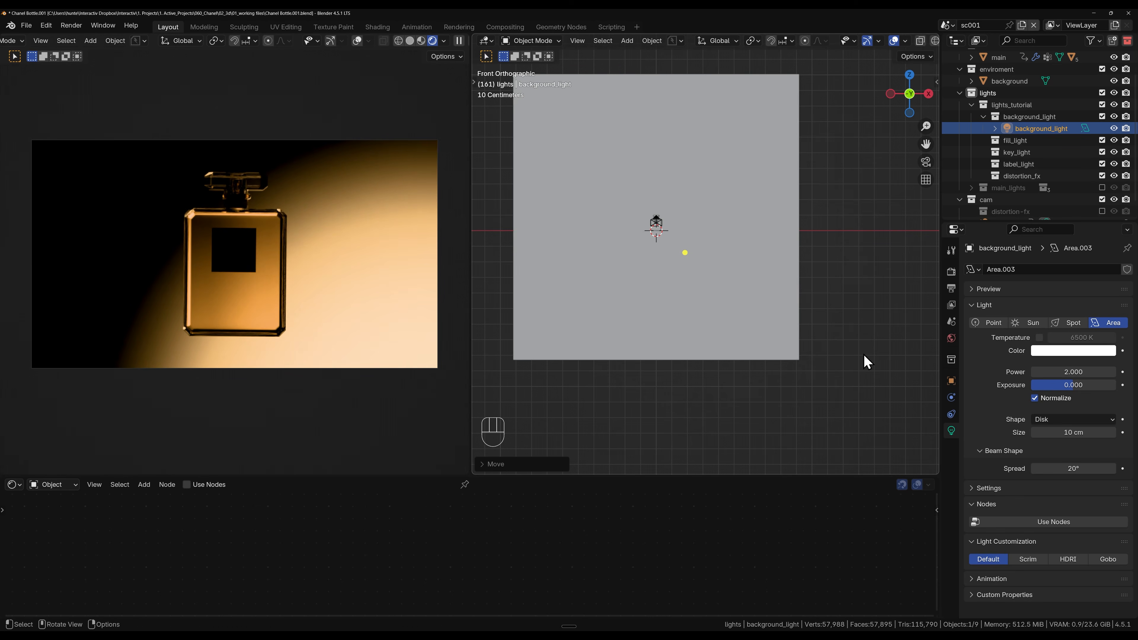
Step: Reduce the background_light's spread to 15° and nudge the light slightly upward in the front view
click(1073, 470)
text(15)
key(Return)
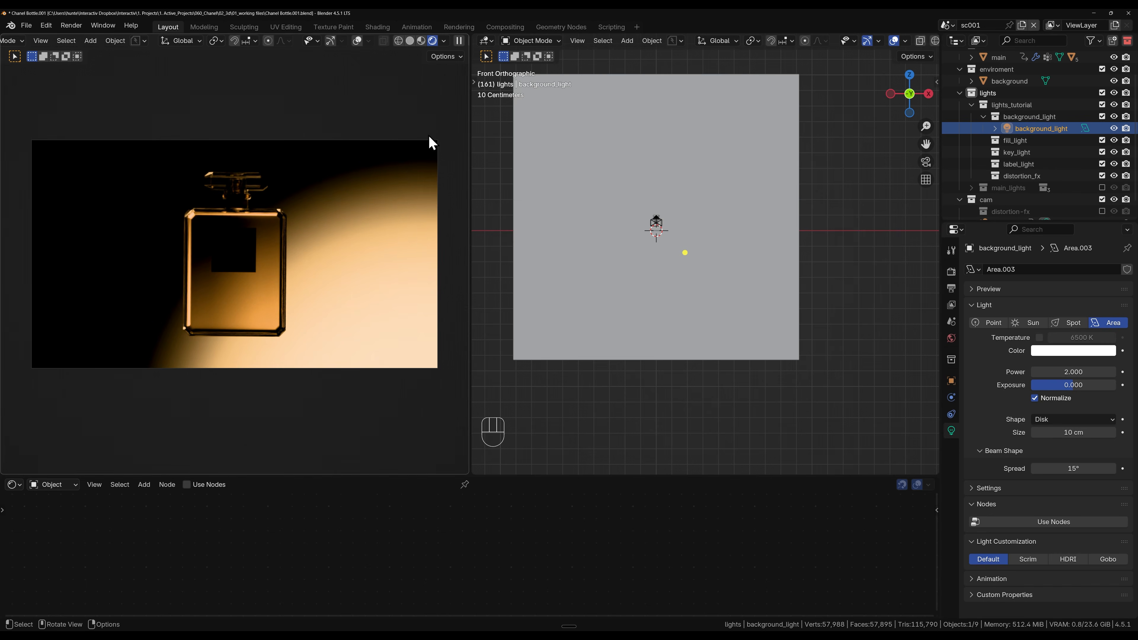
key(g)
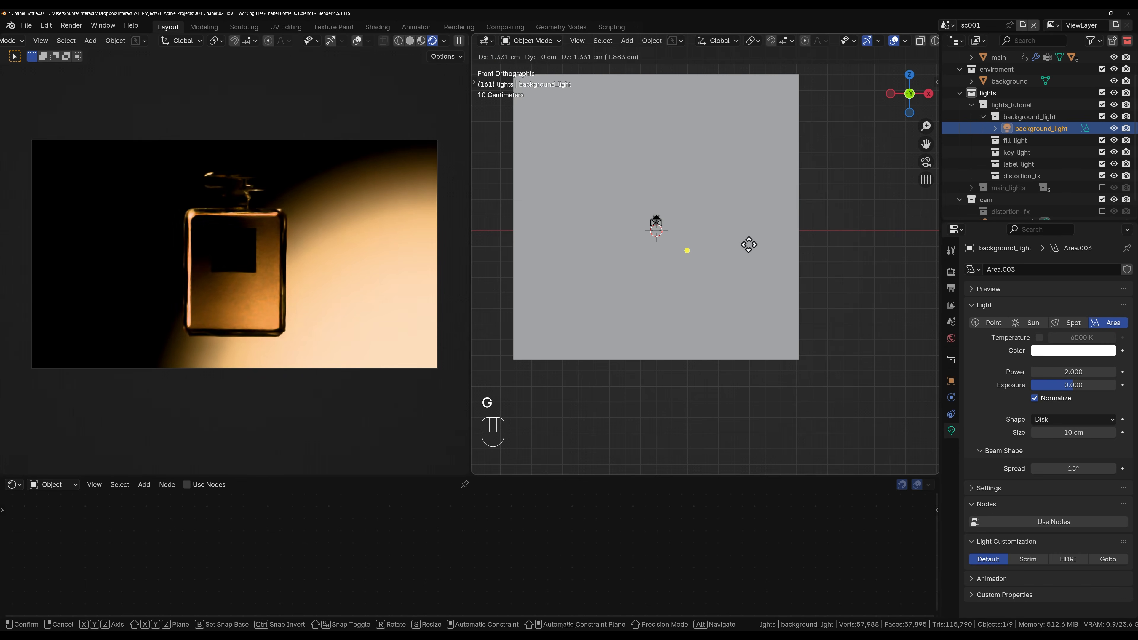
click(747, 244)
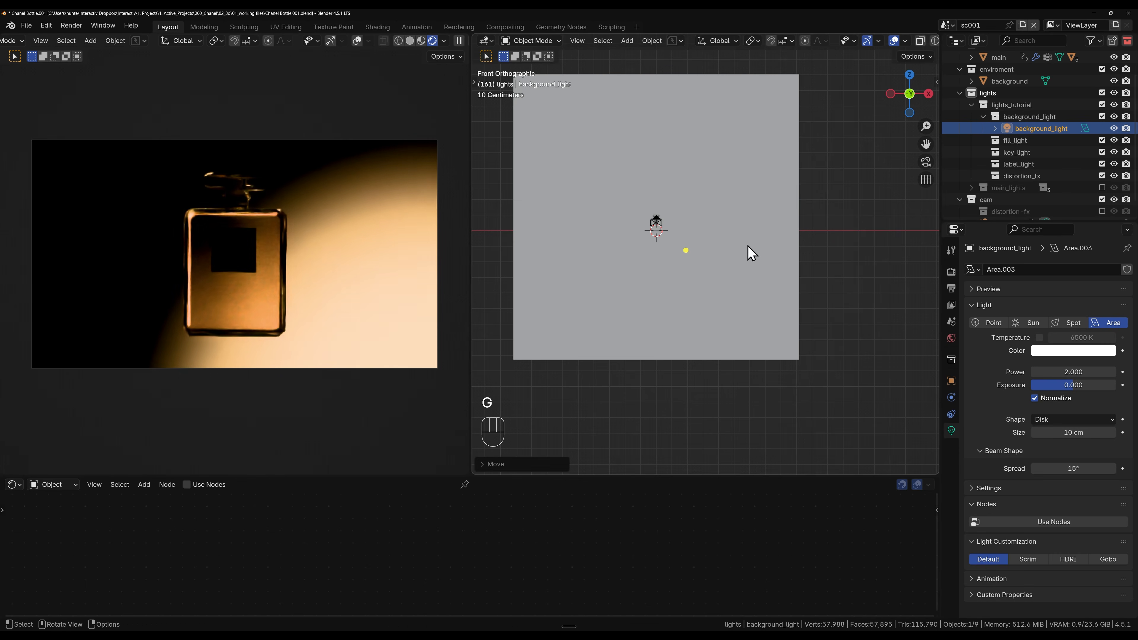
key(Home)
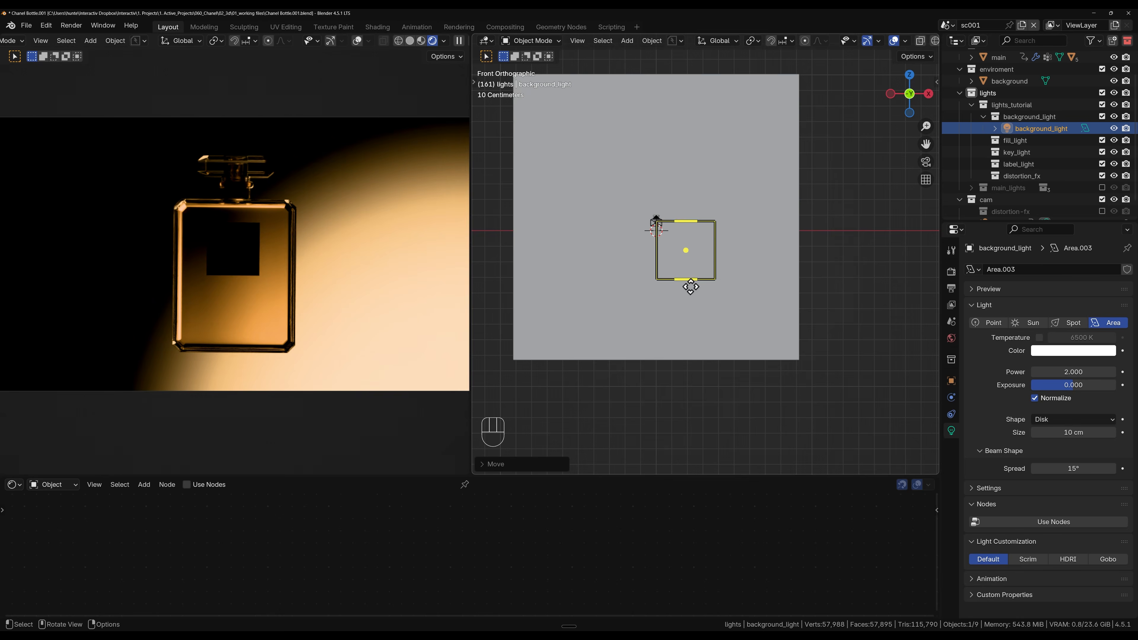
scroll(375, 290, down, 3)
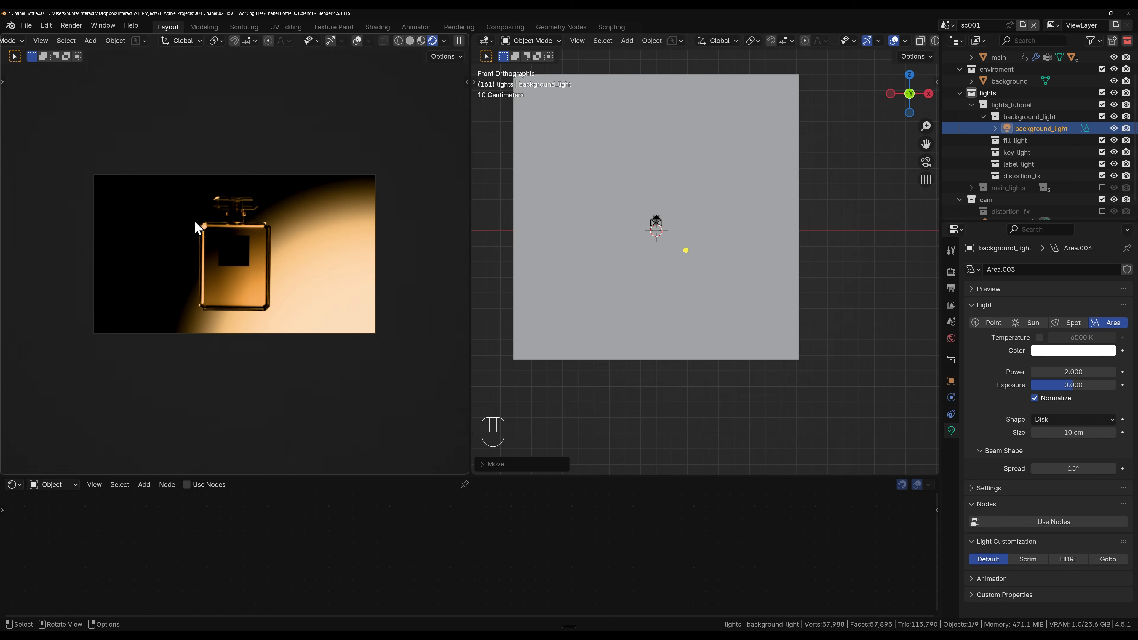
scroll(203, 305, up, 3)
scroll(208, 304, down, 1)
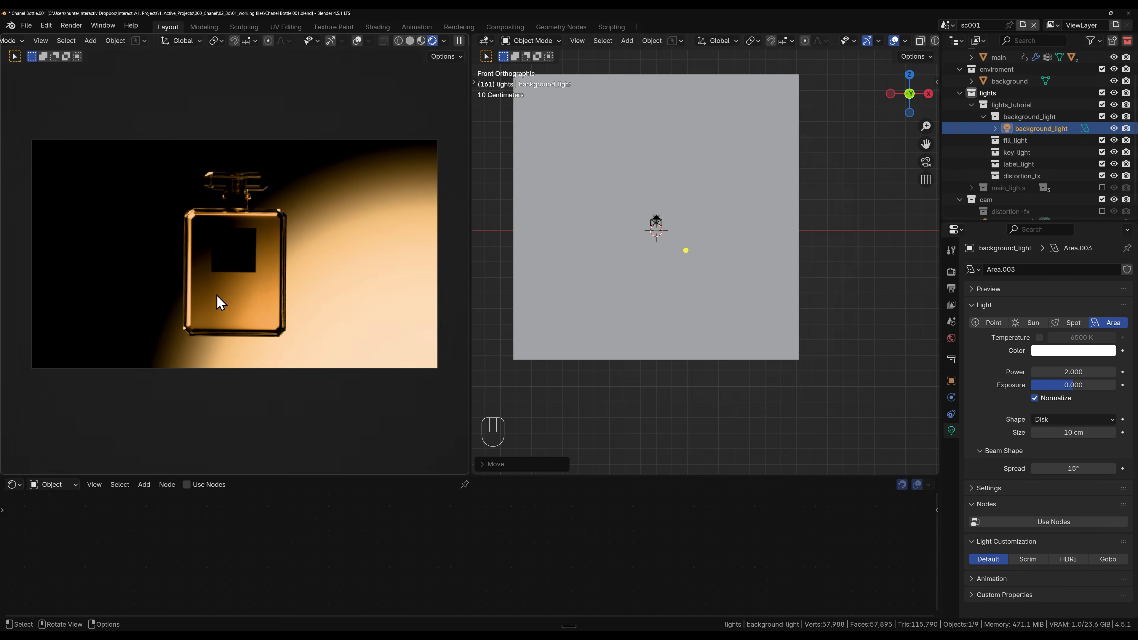
scroll(219, 303, up, 1)
Step: Activate the key_light collection, duplicate the background plane together with the background_light, and move the copies about 112 cm toward the camera along global Y
click(1030, 141)
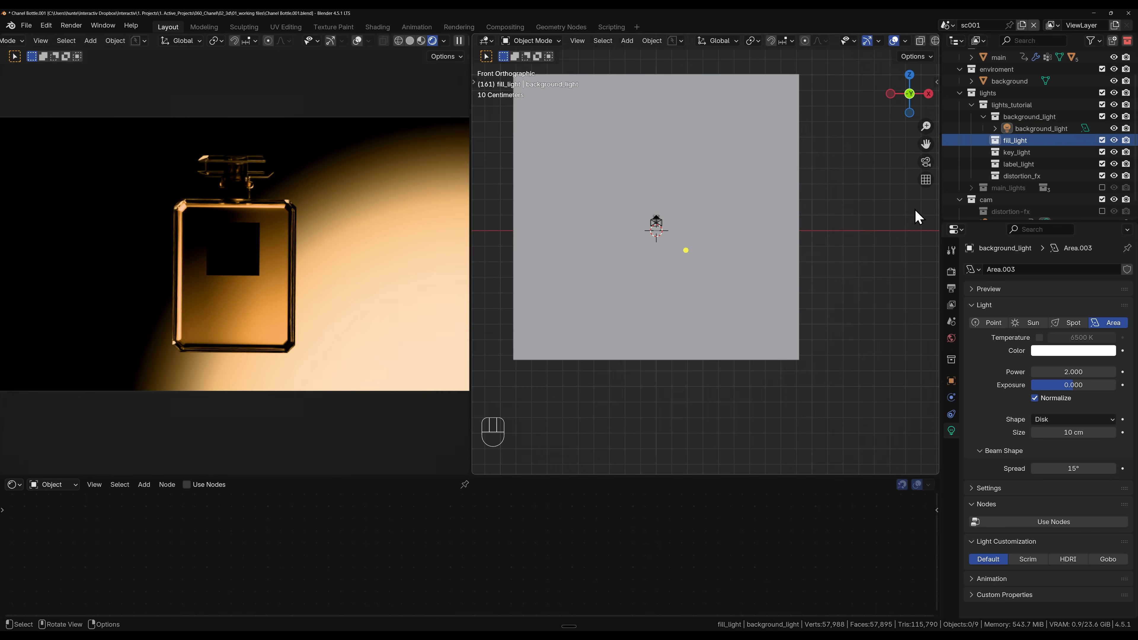
click(1021, 154)
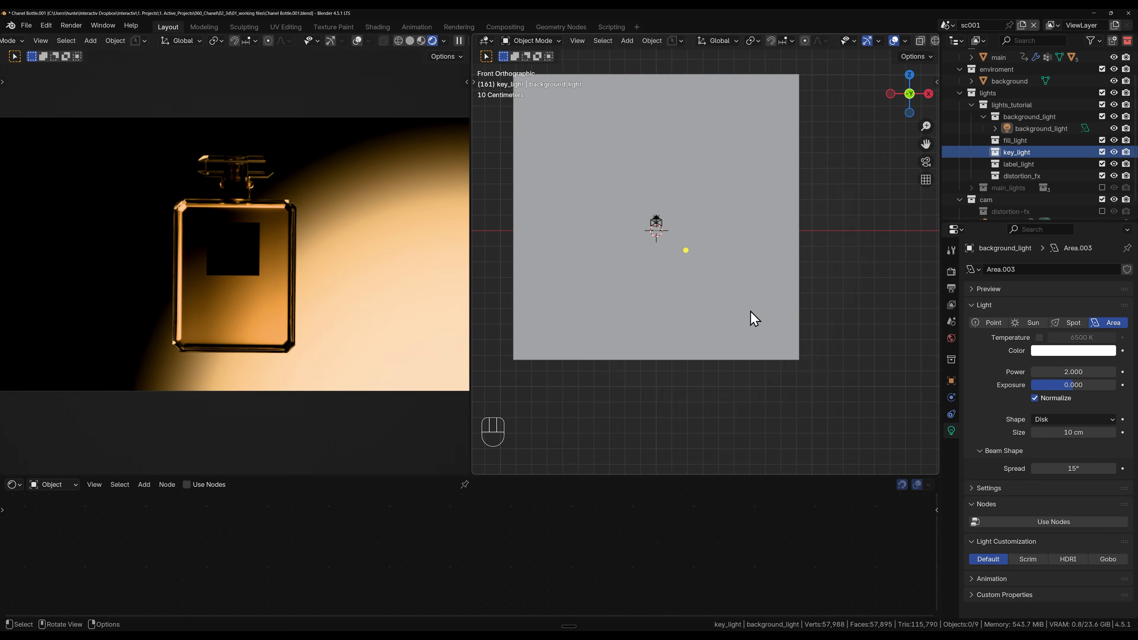
scroll(564, 312, down, 2)
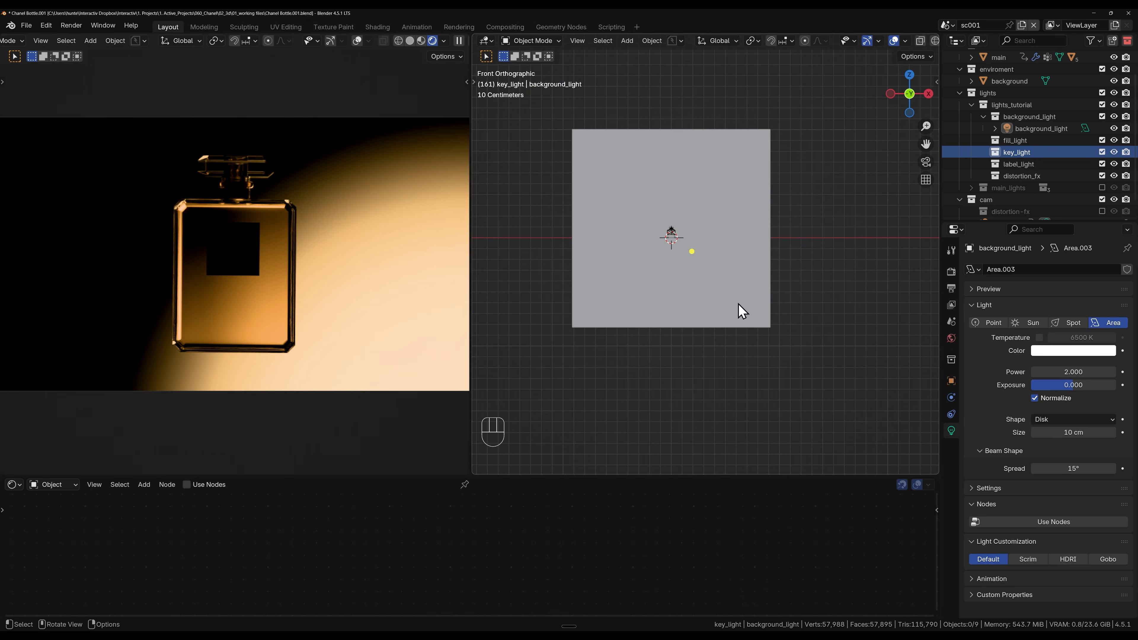
middle_drag(662, 210, 592, 210)
drag(539, 168, 719, 287)
middle_drag(624, 280, 668, 256)
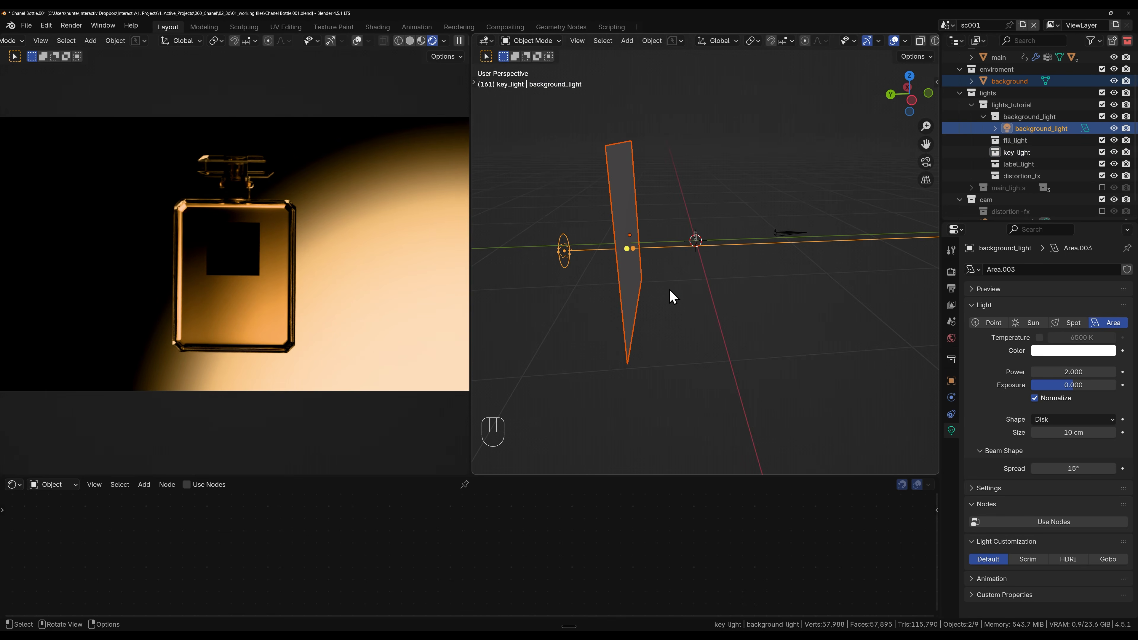
key(shift+d)
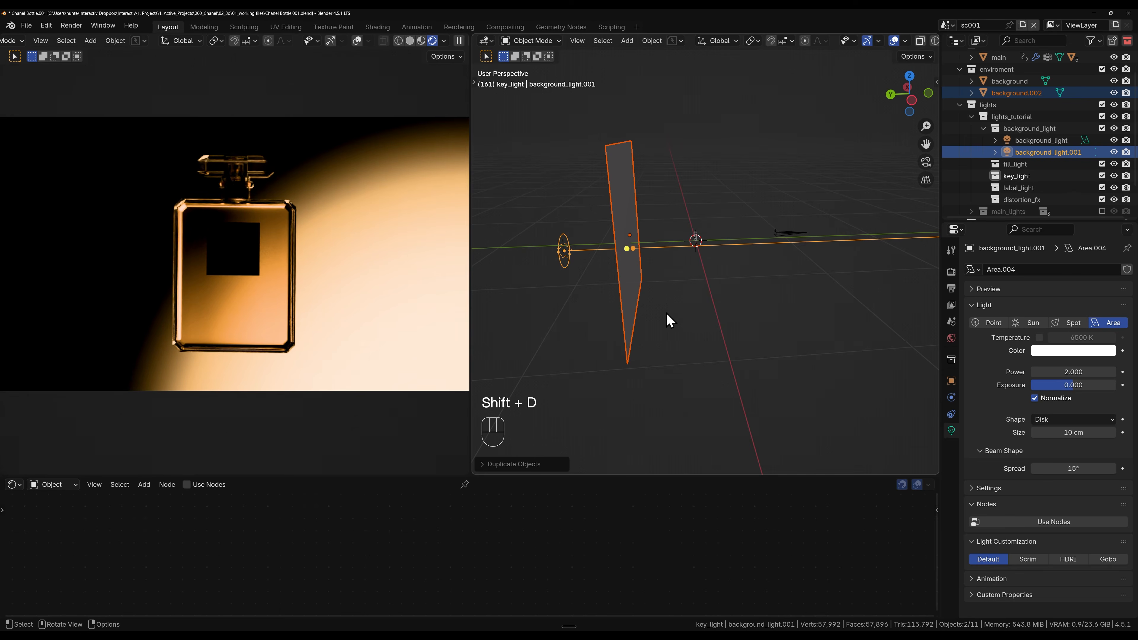
key(g)
key(y)
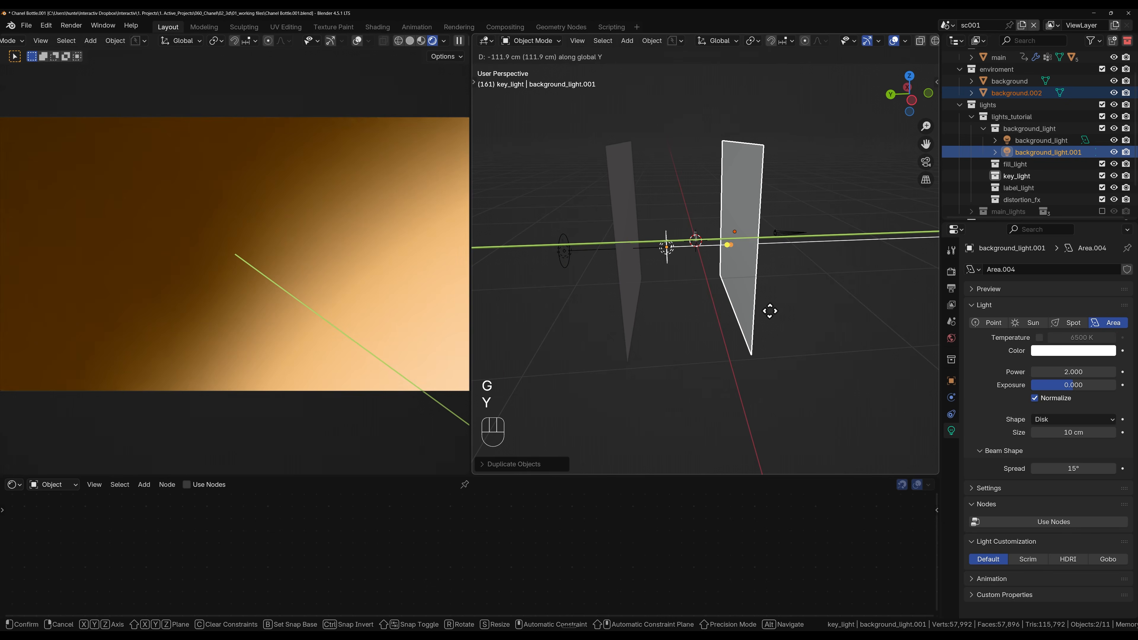
click(769, 311)
Step: Give the duplicated background plane its own single-user copy of the translucent material
click(748, 280)
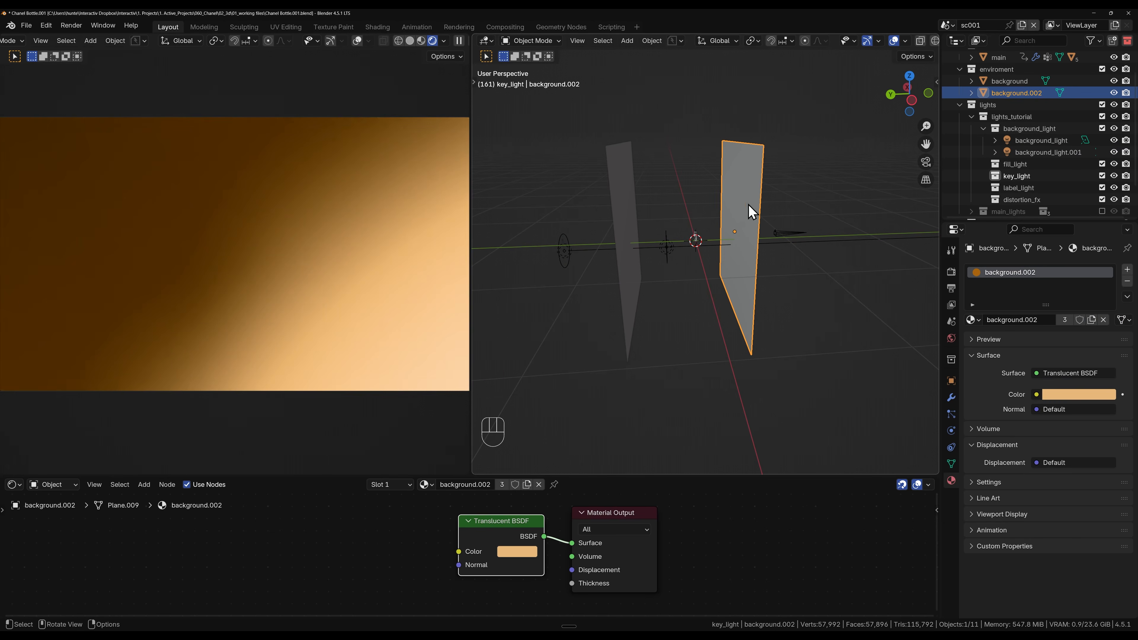
click(527, 484)
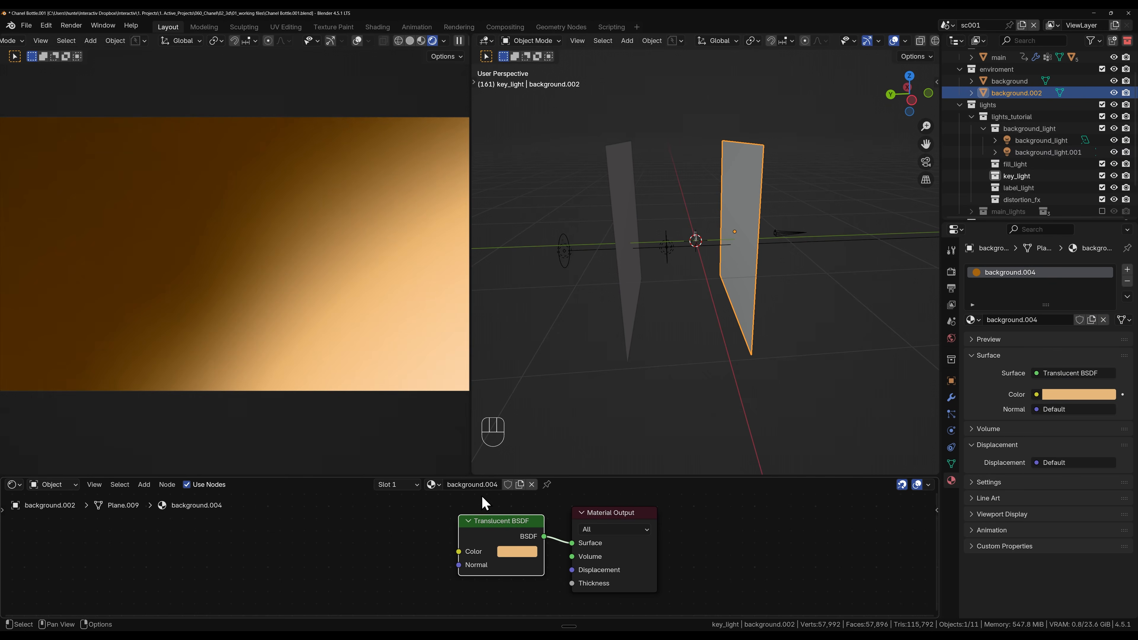
Step: Desaturate the duplicated plane's Translucent BSDF color to a pale, nearly white cream
click(516, 554)
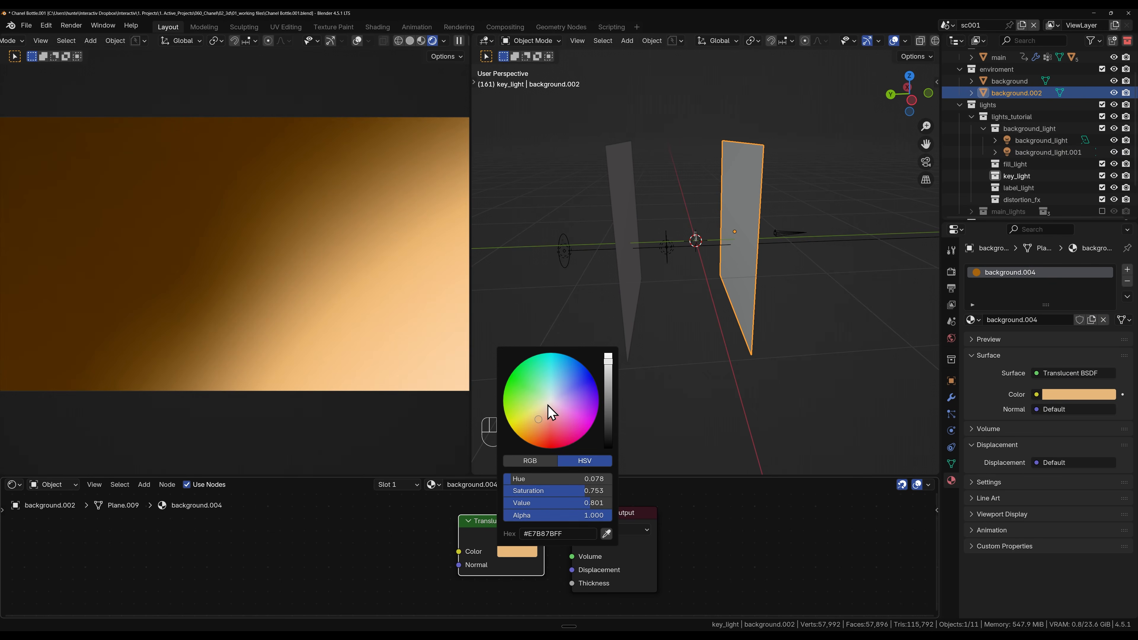
mouse_move(540, 491)
mouse_down()
mouse_move(479, 490)
mouse_move(553, 489)
mouse_up()
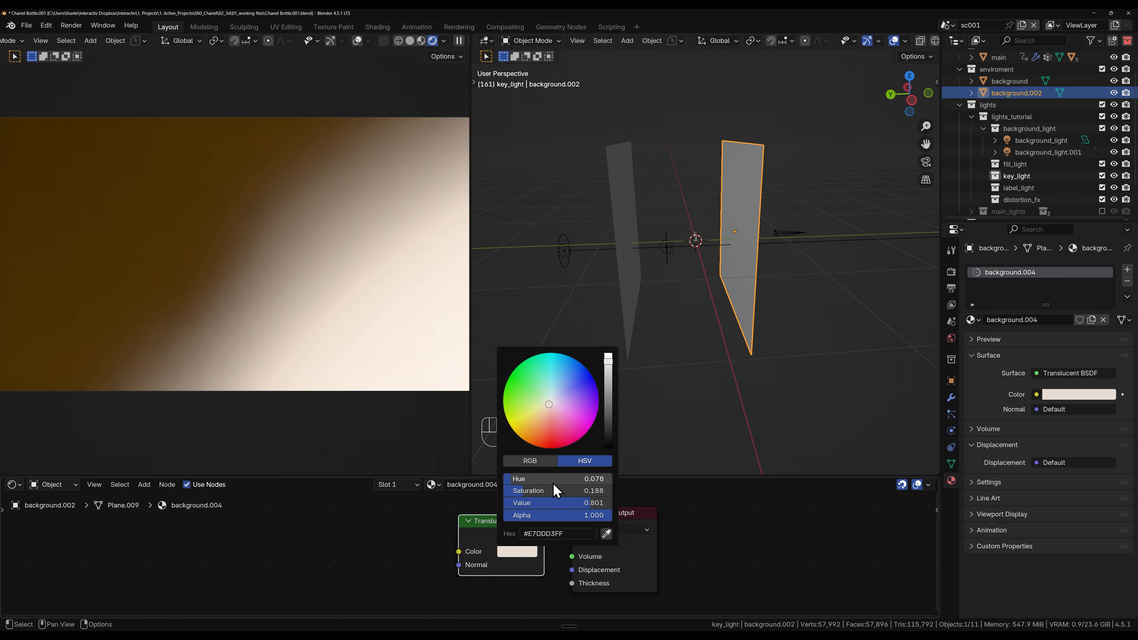
click(517, 553)
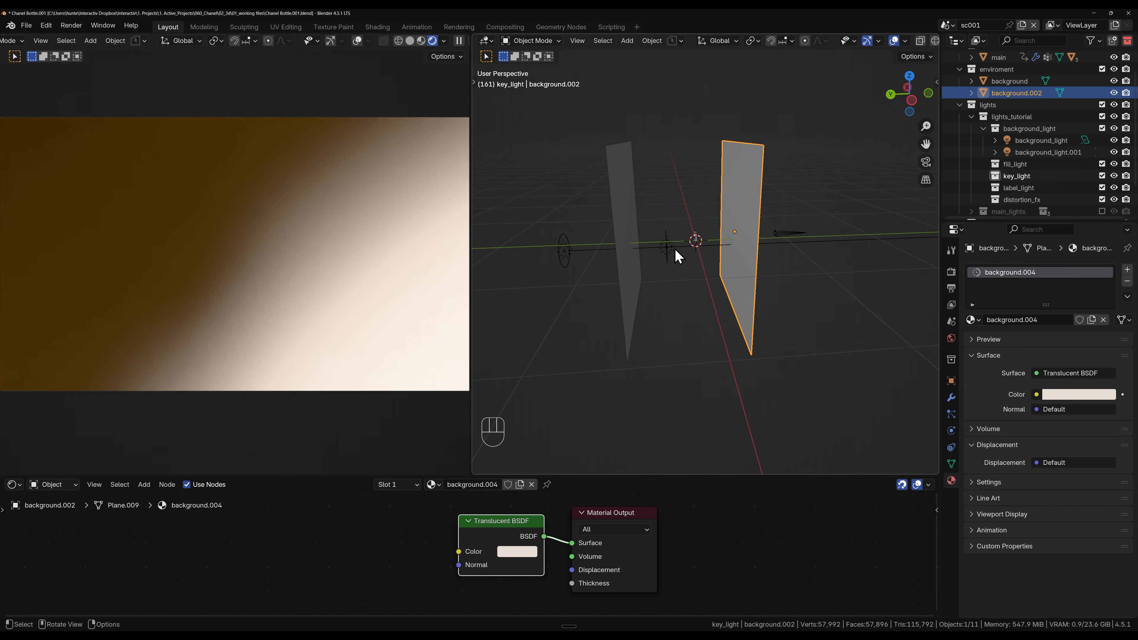
Step: Parent the duplicated background_light.001 to the duplicated plane background.002, keeping its transform
click(667, 245)
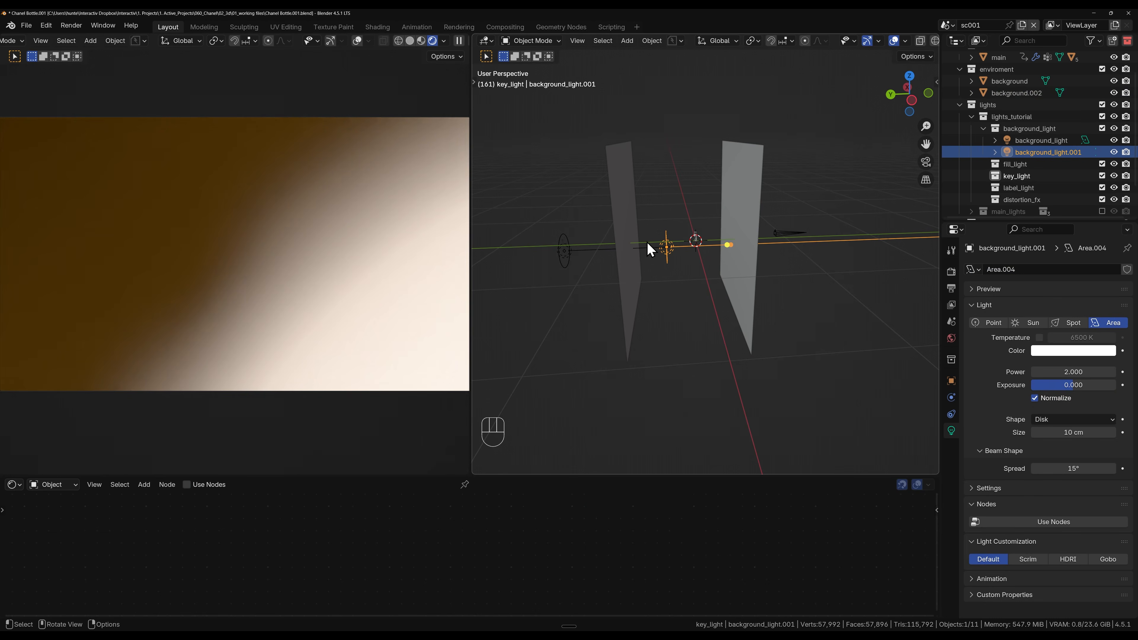
middle_drag(667, 268, 727, 213)
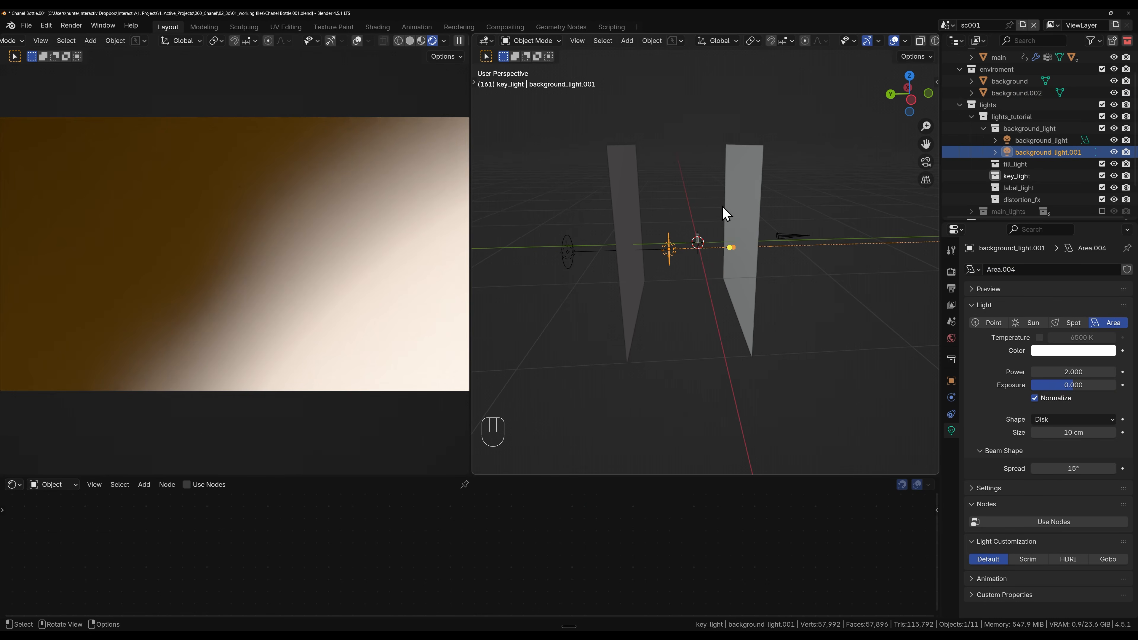
shift+click(739, 193)
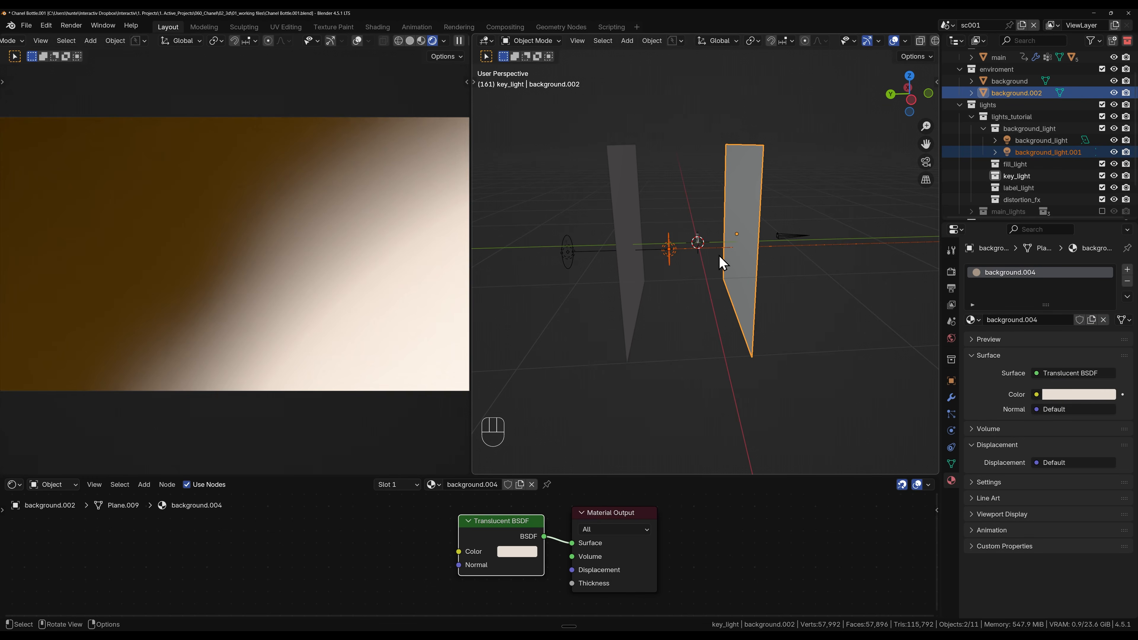
key(ctrl+p)
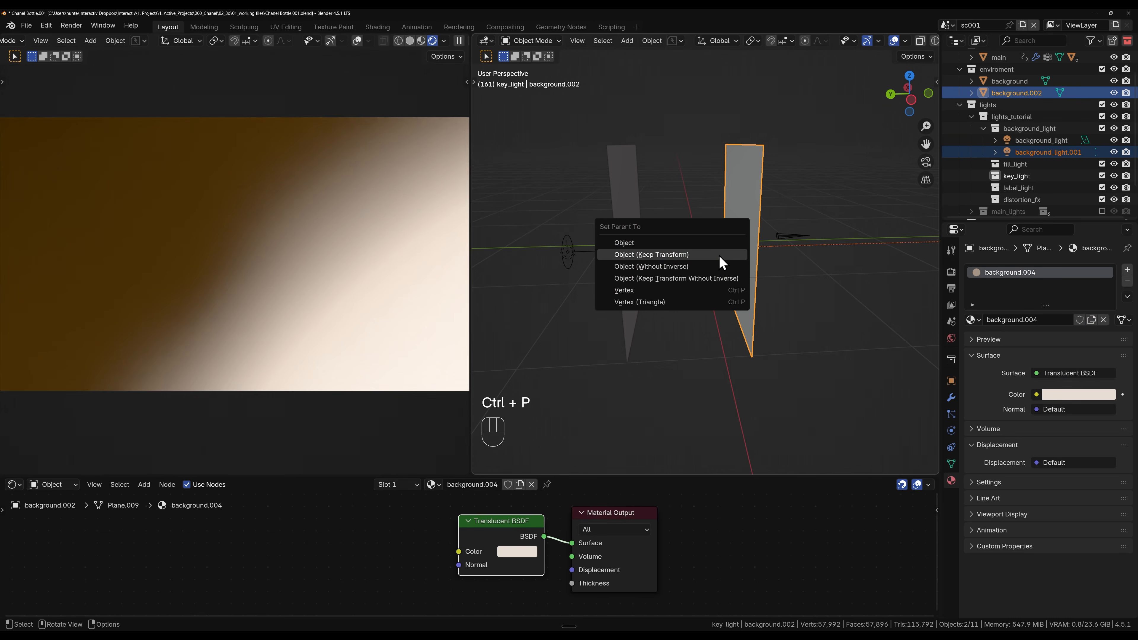
click(718, 254)
click(758, 213)
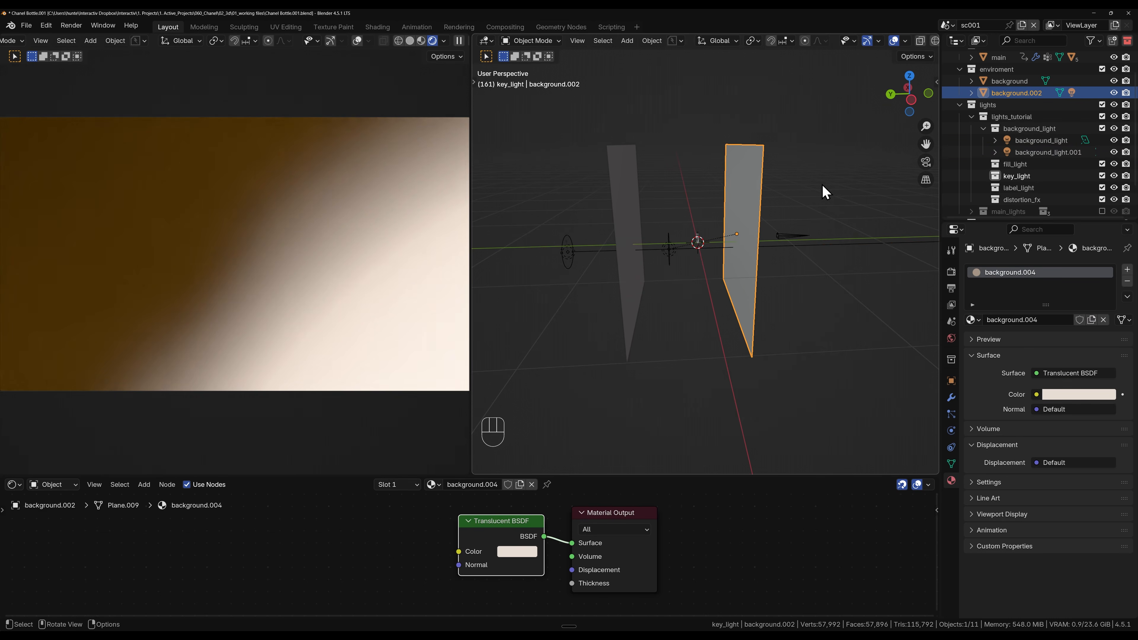
key(r)
key(z)
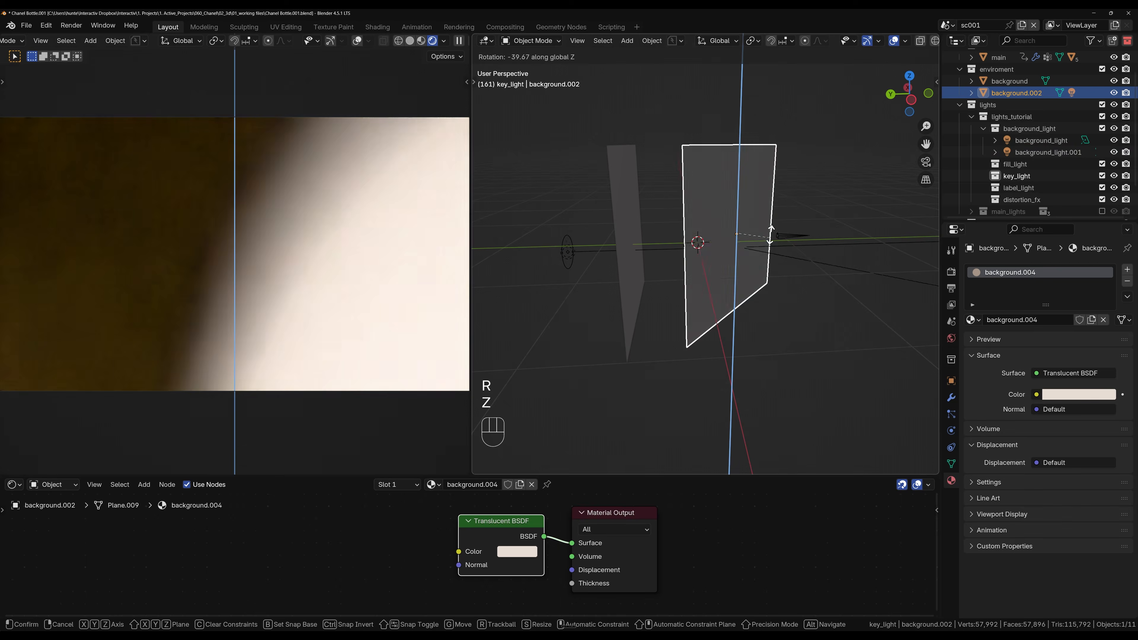
click(732, 283)
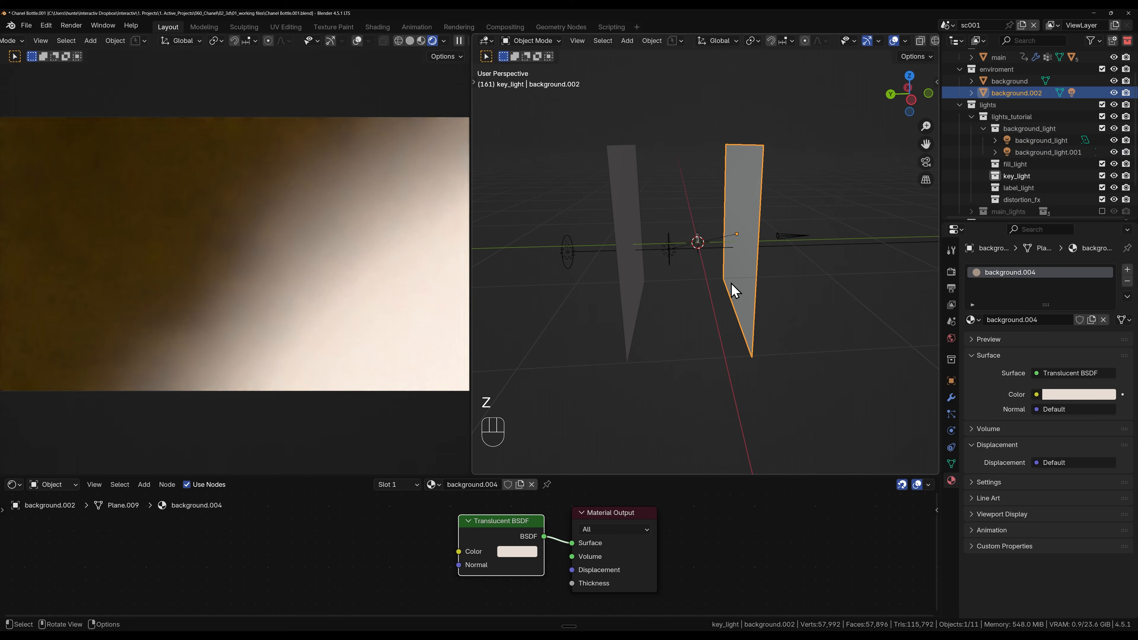
Step: Set background_light.001's beam spread to 35° and its power to 4
click(669, 253)
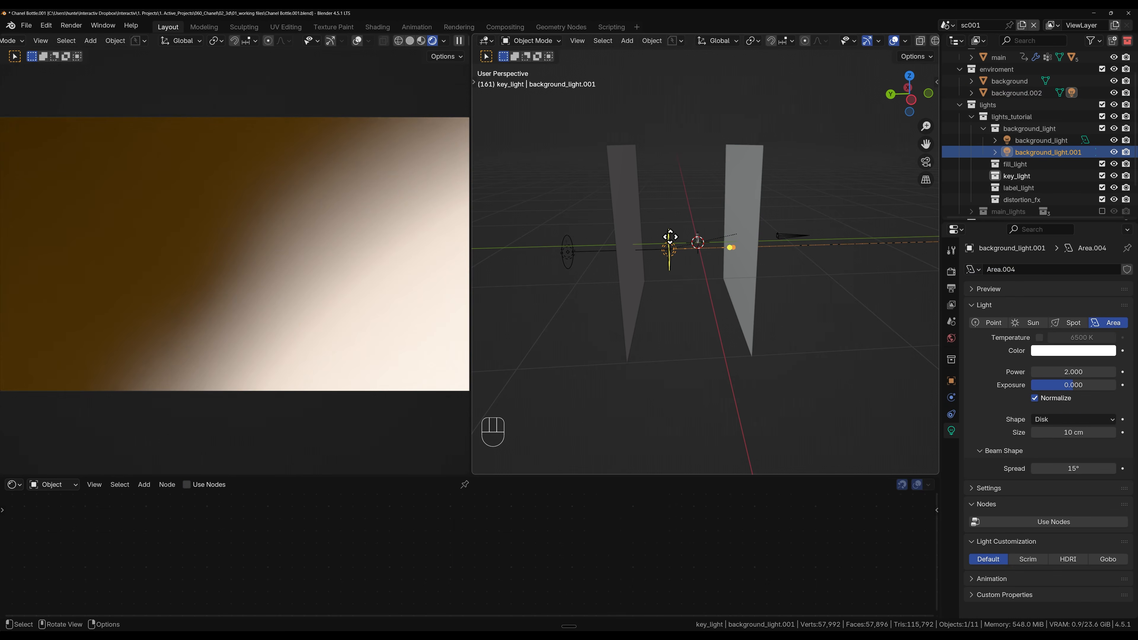
drag(1054, 470, 1054, 470)
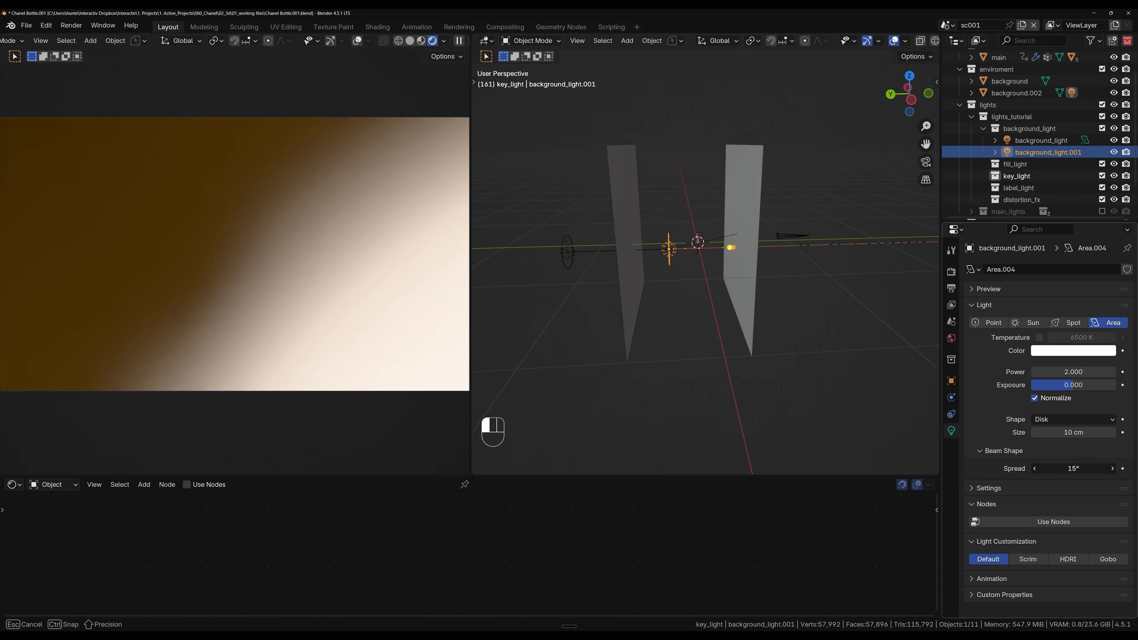
text(35)
key(Return)
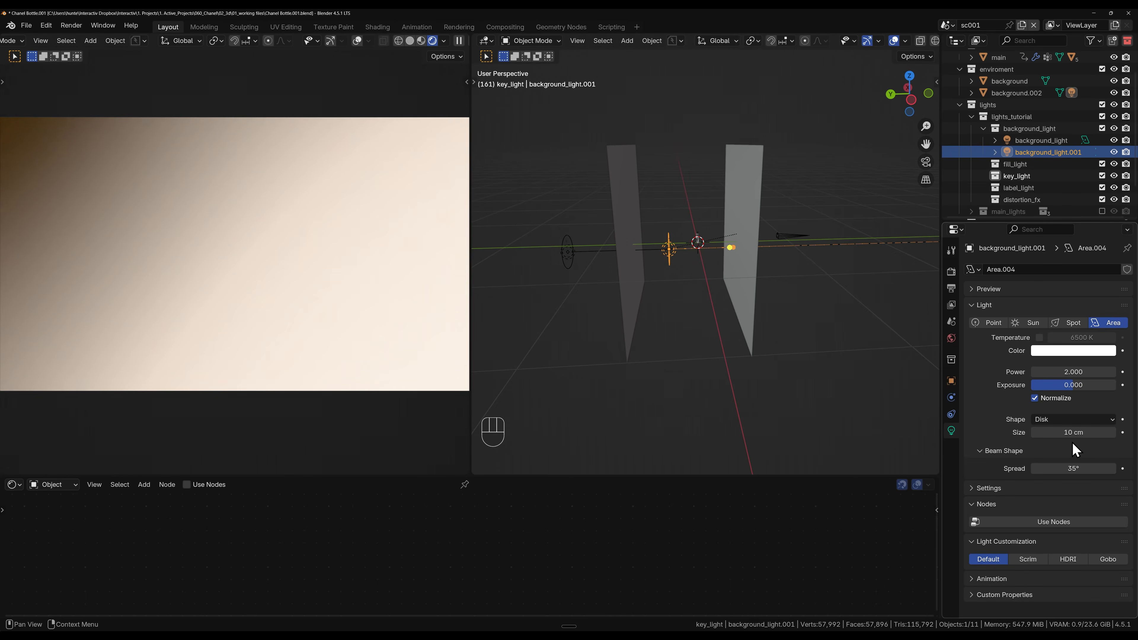
click(1075, 373)
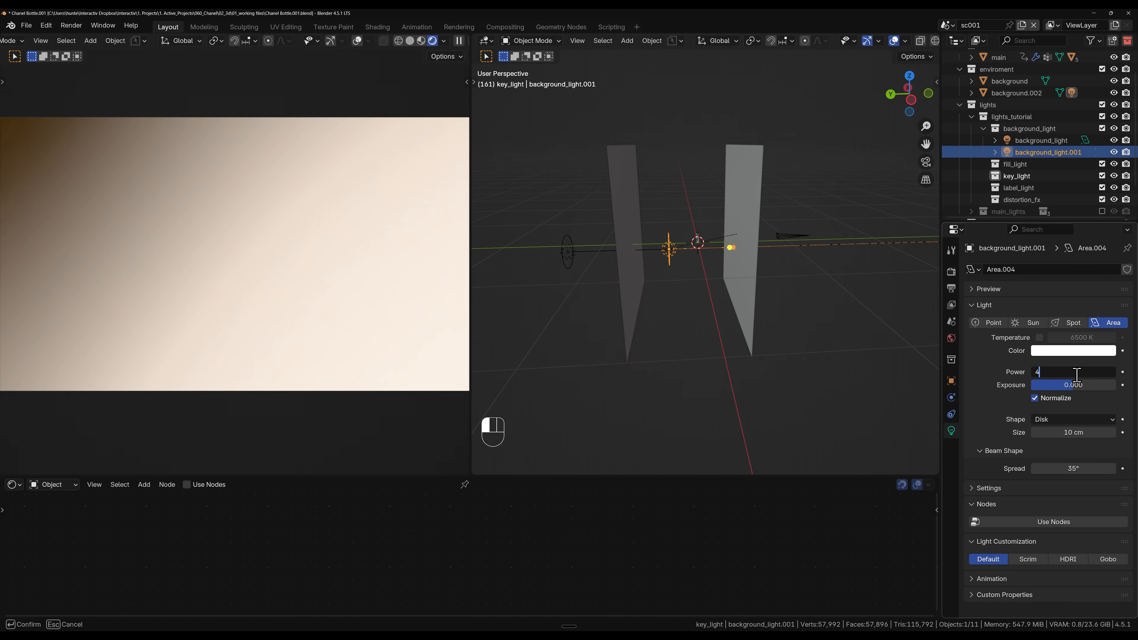
text(4)
key(Return)
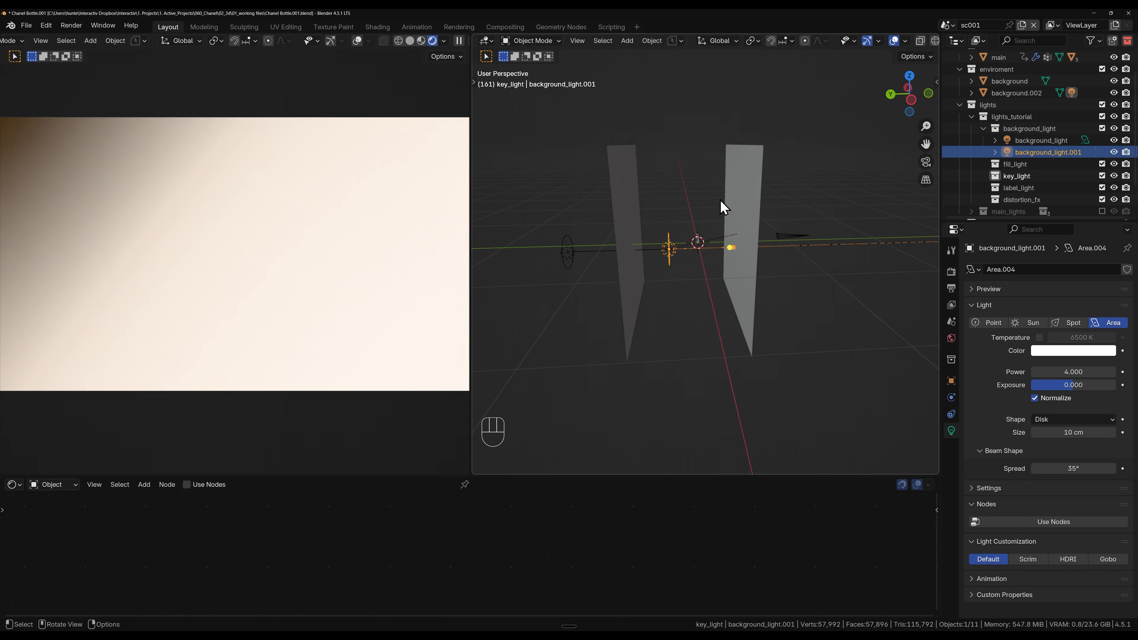
Step: In top view, rotate the duplicated plane to a diagonal facing the bottle and move it about 79 cm along positive X
click(743, 192)
key(grave)
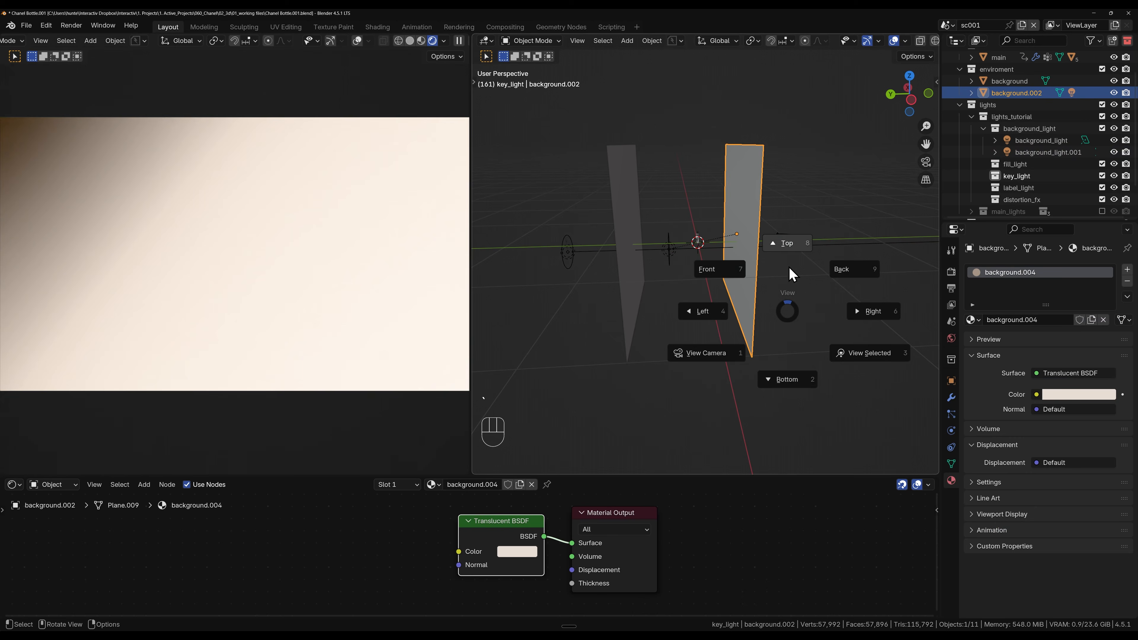
click(790, 146)
shift+middle_drag(733, 395, 577, 354)
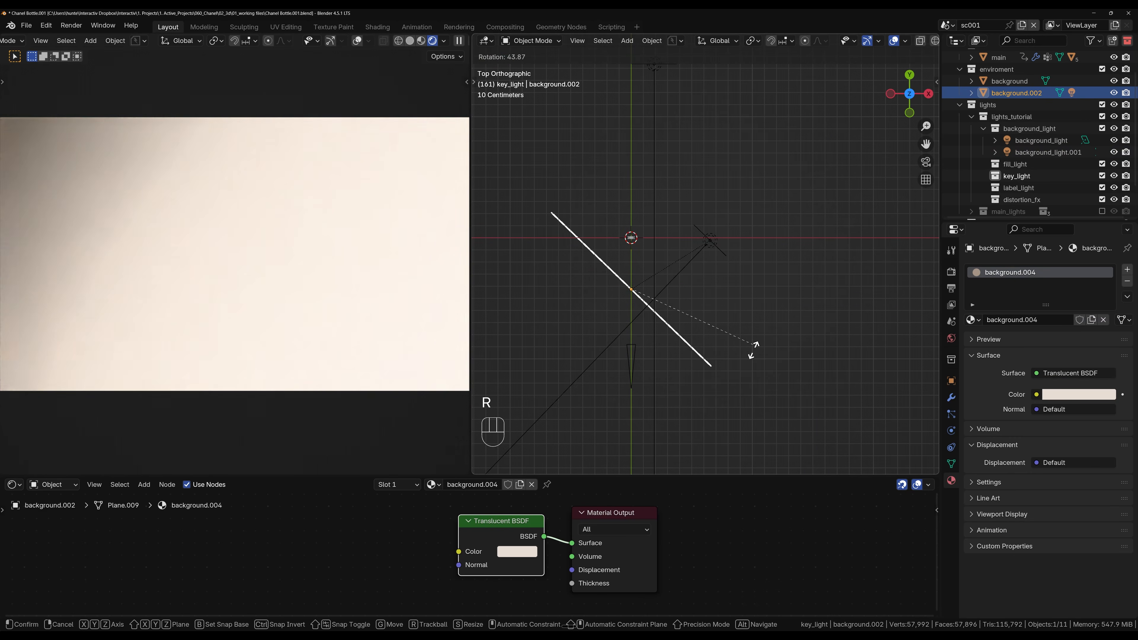
click(611, 391)
key(g)
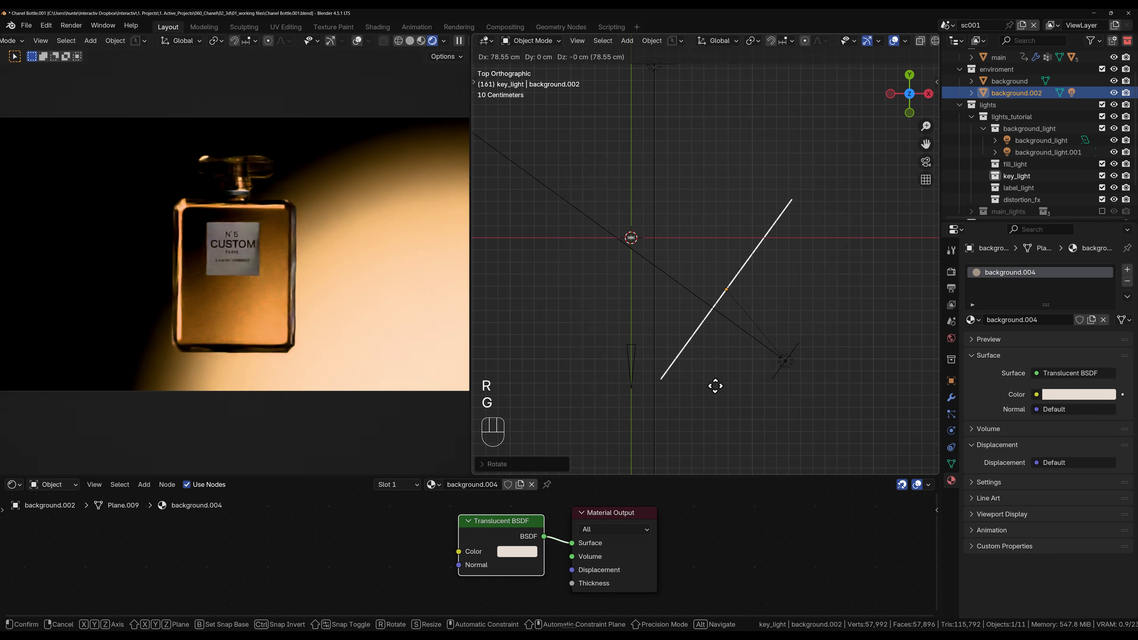
click(715, 385)
Step: Fine-tune the diagonal plane's position and rotation beside the bottle in top view
key(g)
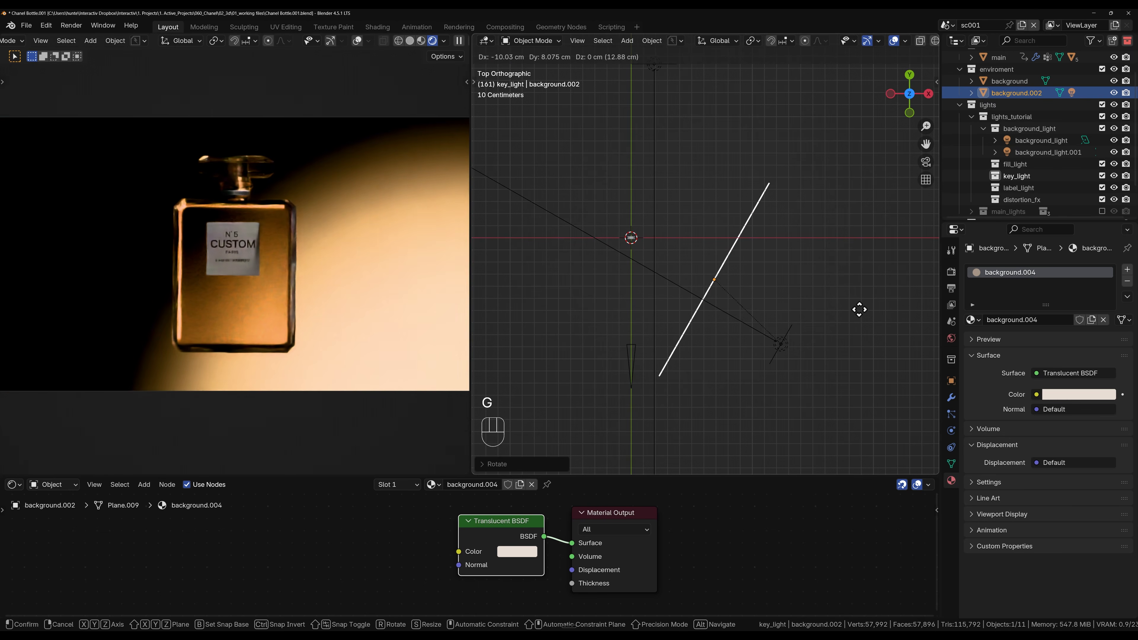
click(864, 294)
key(r)
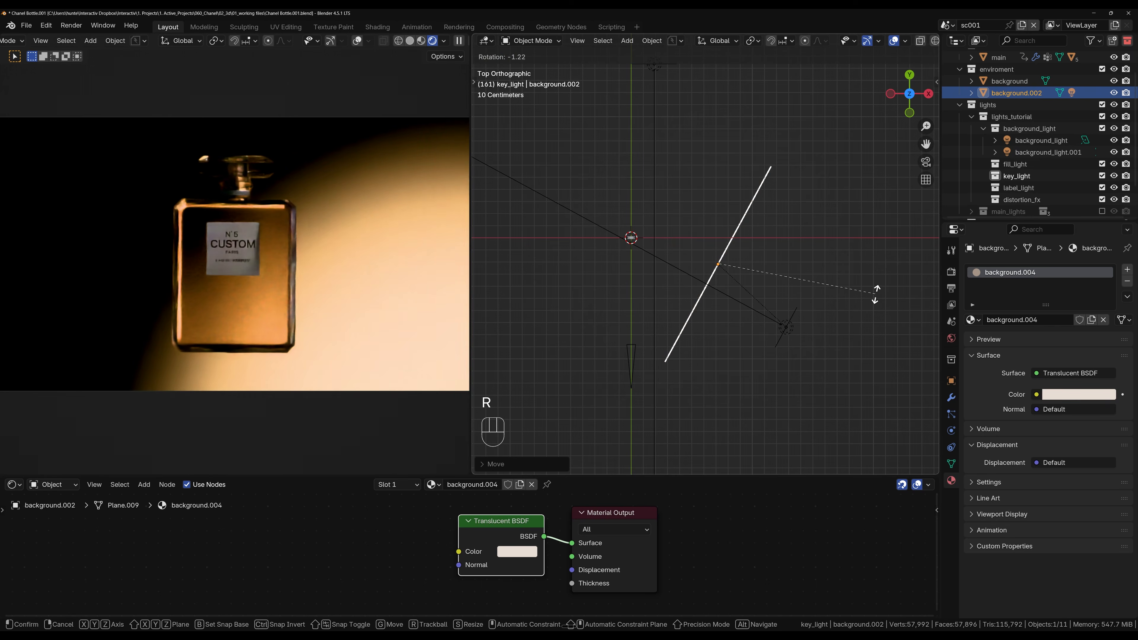
click(874, 300)
key(g)
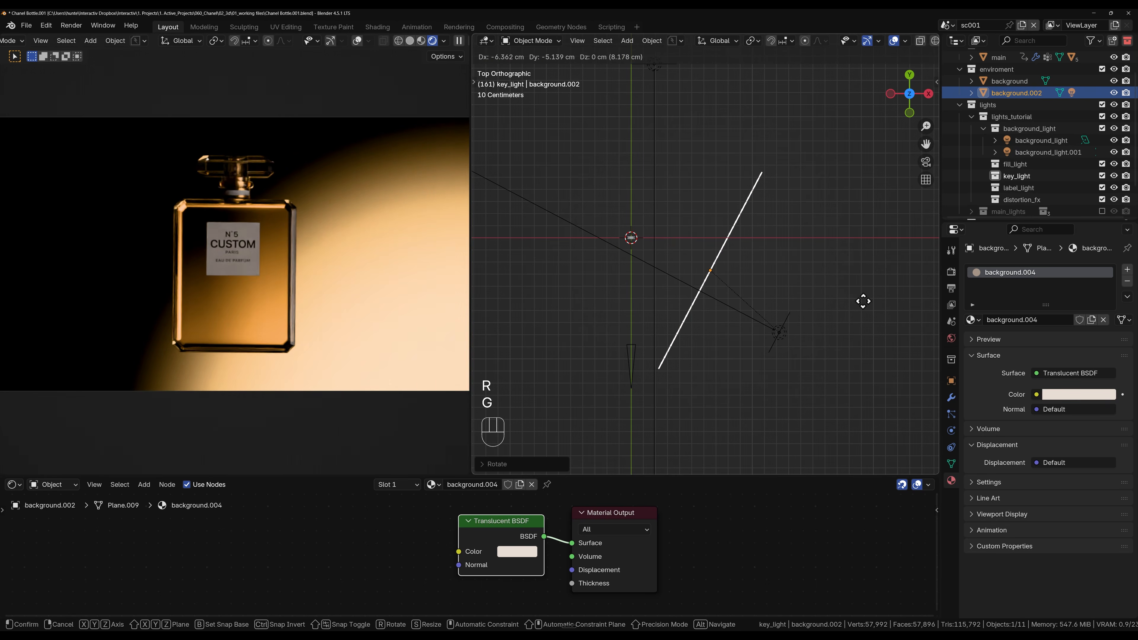
click(862, 300)
Step: Shift background_light.001 behind the diagonal plane in top view and adjust its height along global Z
click(776, 335)
key(g)
key(g)
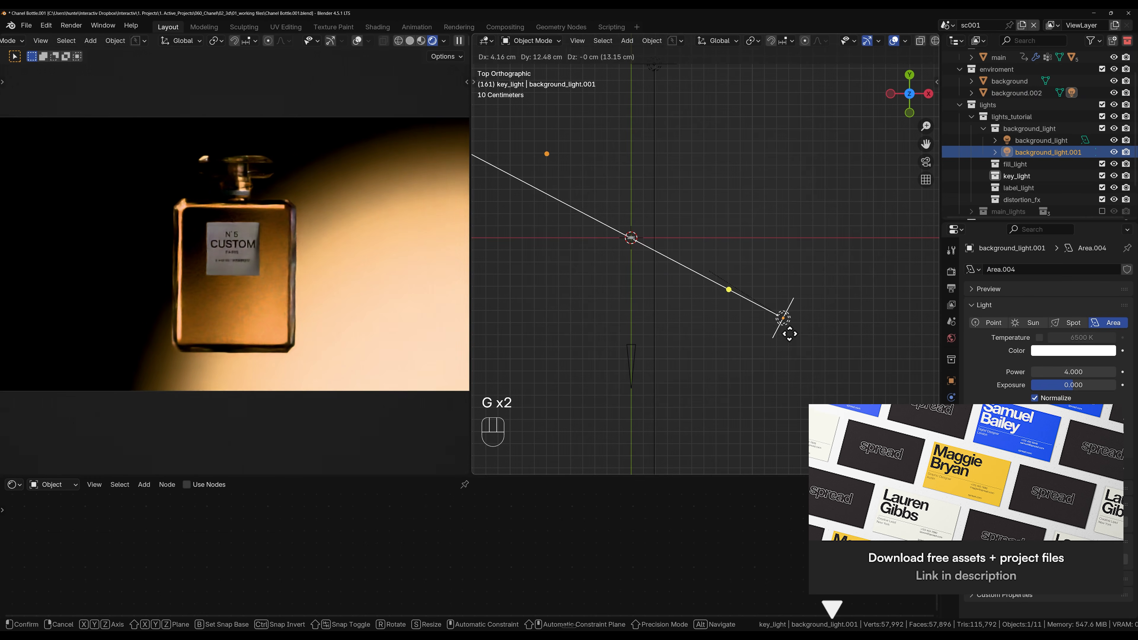
click(784, 322)
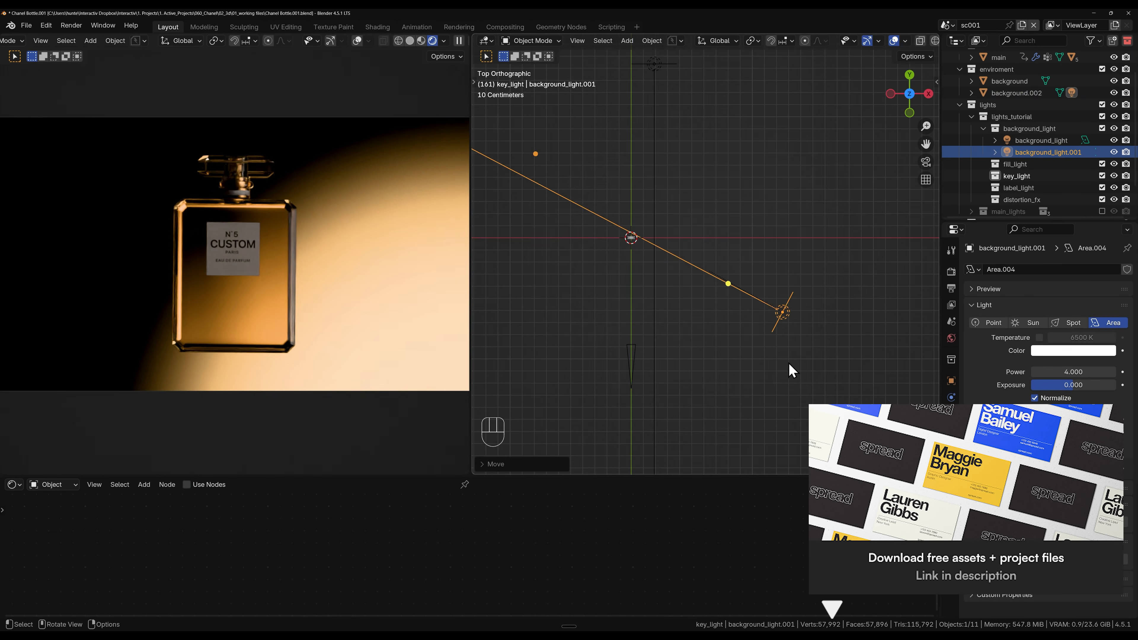
middle_drag(791, 370, 784, 262)
key(g)
key(z)
click(919, 409)
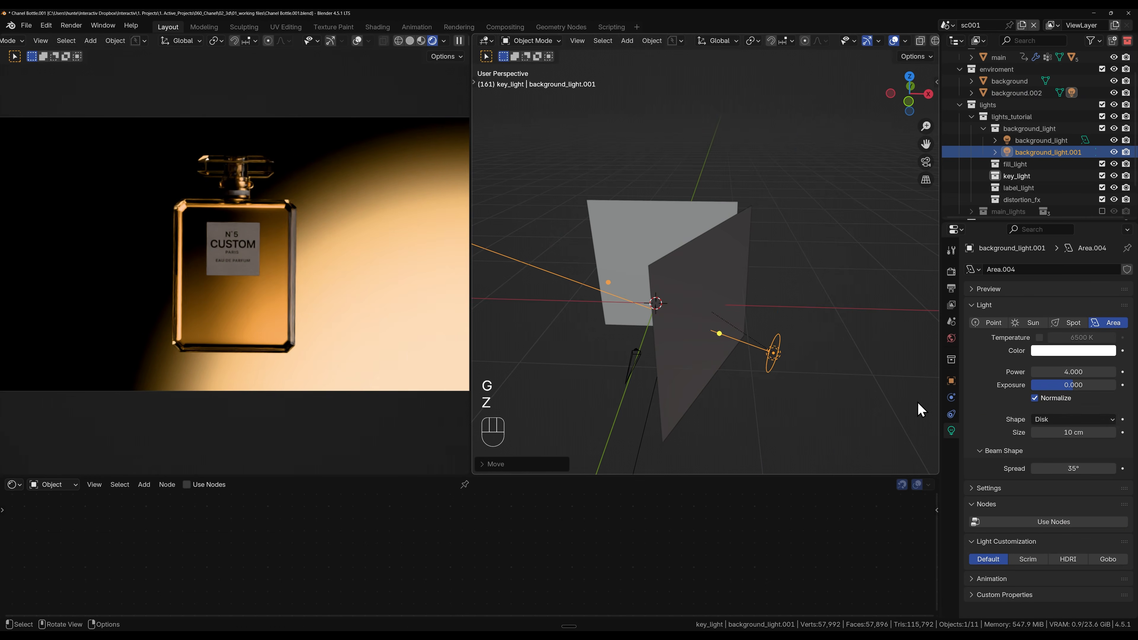
Step: Change background_light.001's area shape to Square and enlarge it about 1.5 times, fine-tuning its height along global Z
click(1057, 421)
click(1057, 432)
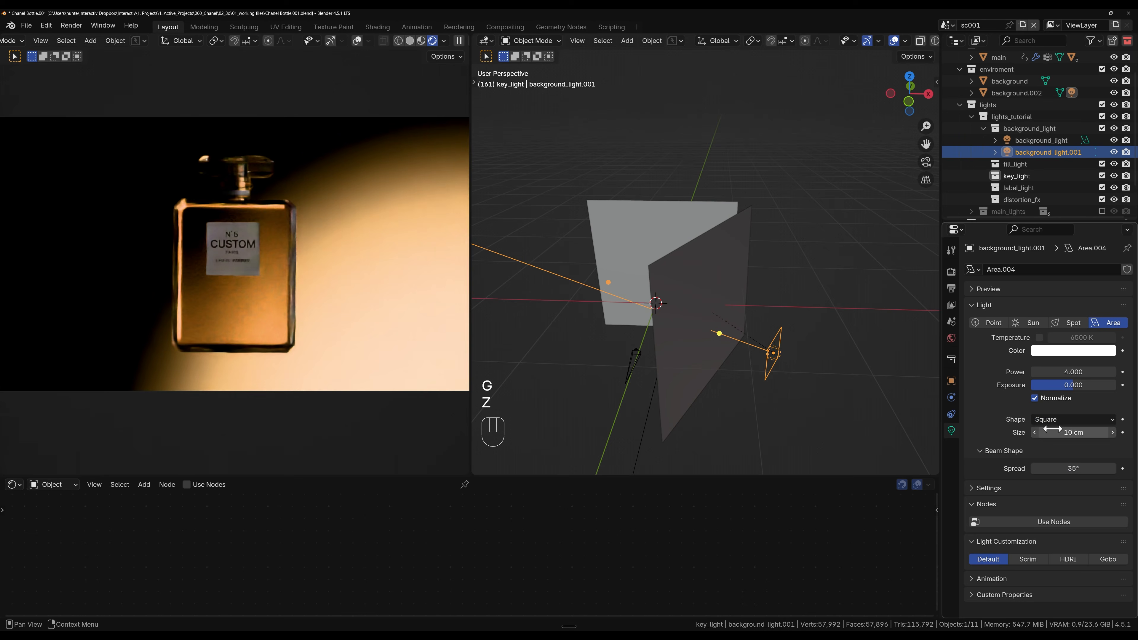
key(g)
key(z)
click(811, 372)
key(s)
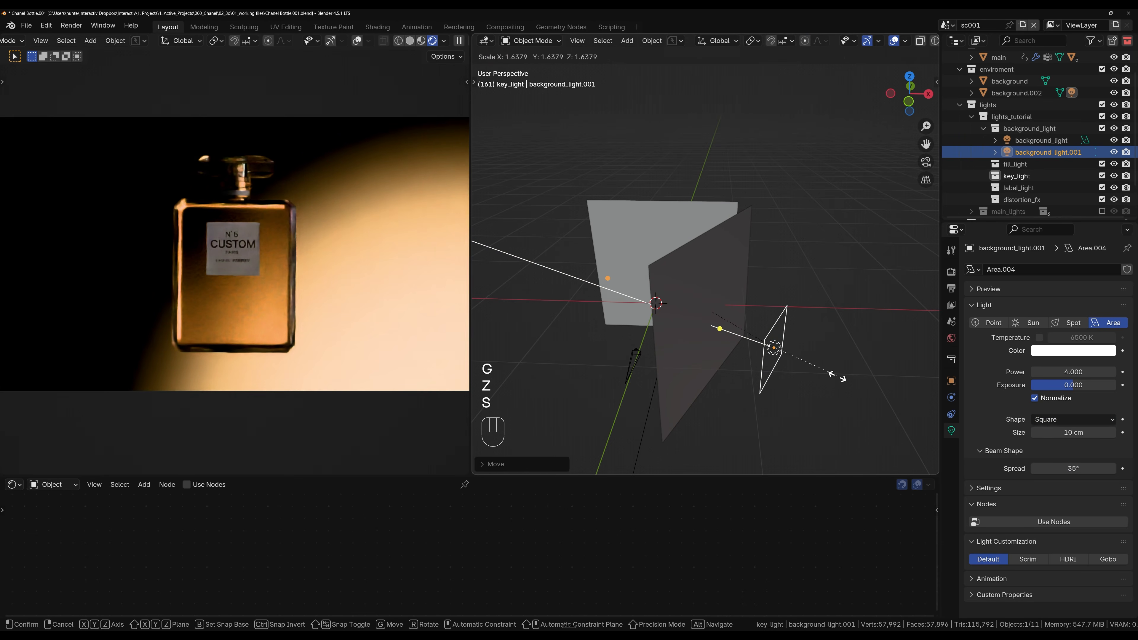
click(836, 377)
key(g)
key(z)
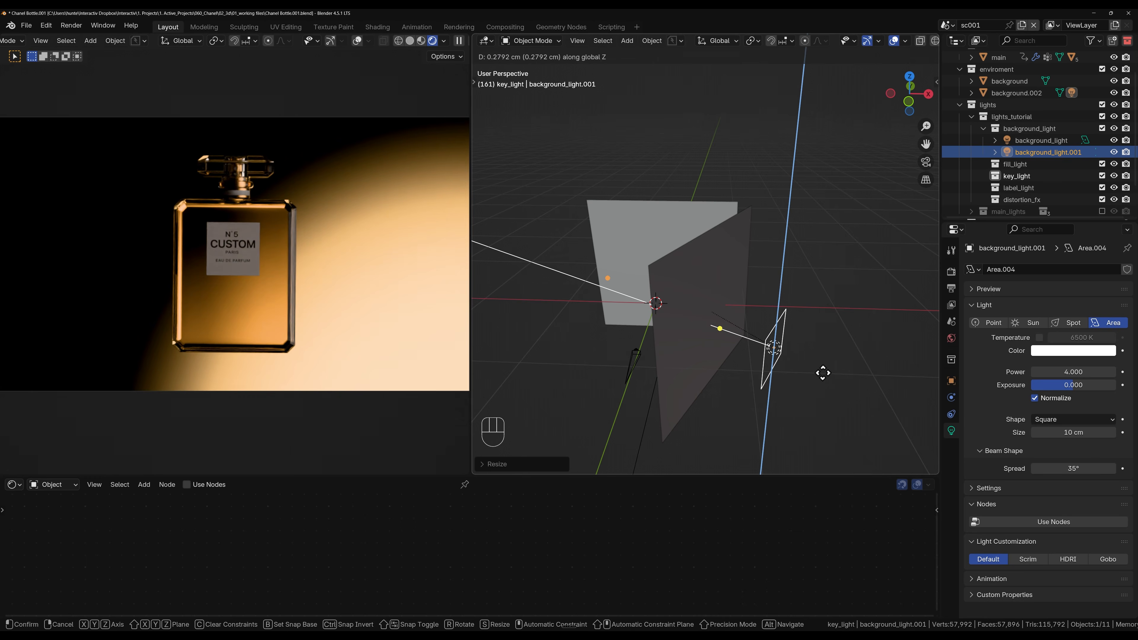
click(823, 373)
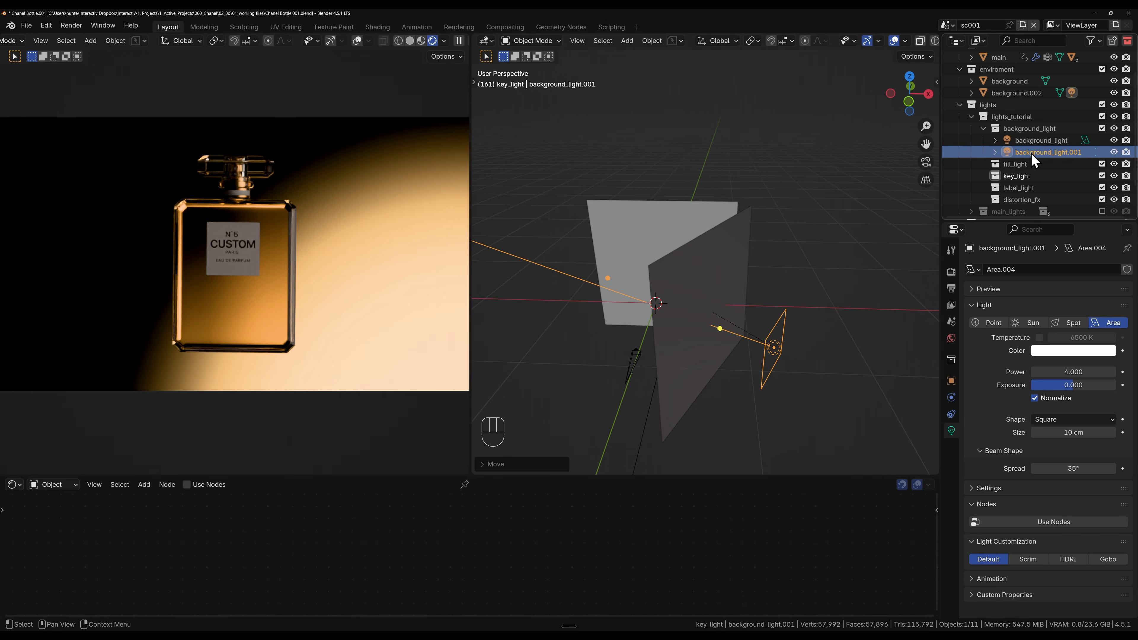
Step: Move the duplicated plane background.002 into the key_light collection and rename it key_diffuse
shift+click(744, 270)
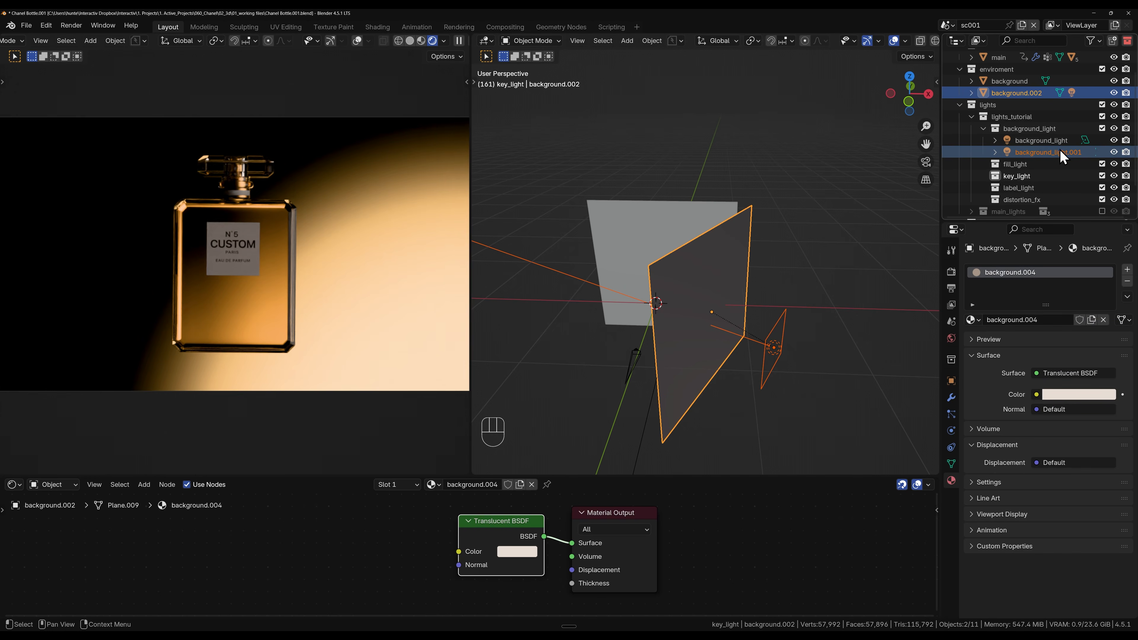
drag(1057, 152, 1019, 175)
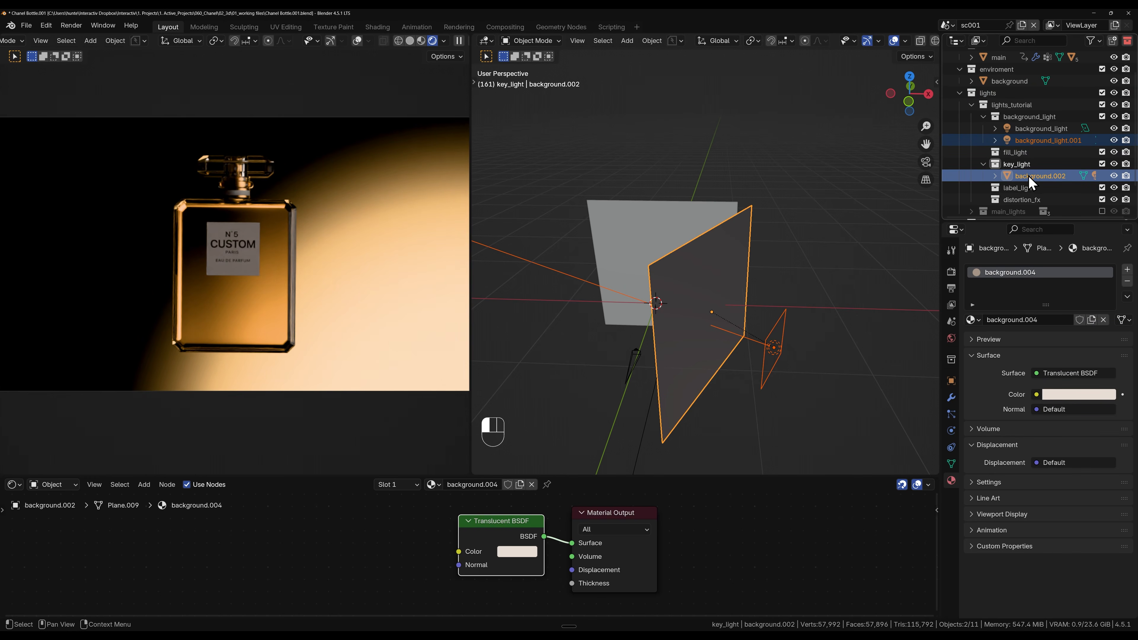
click(1028, 175)
double_click(1034, 175)
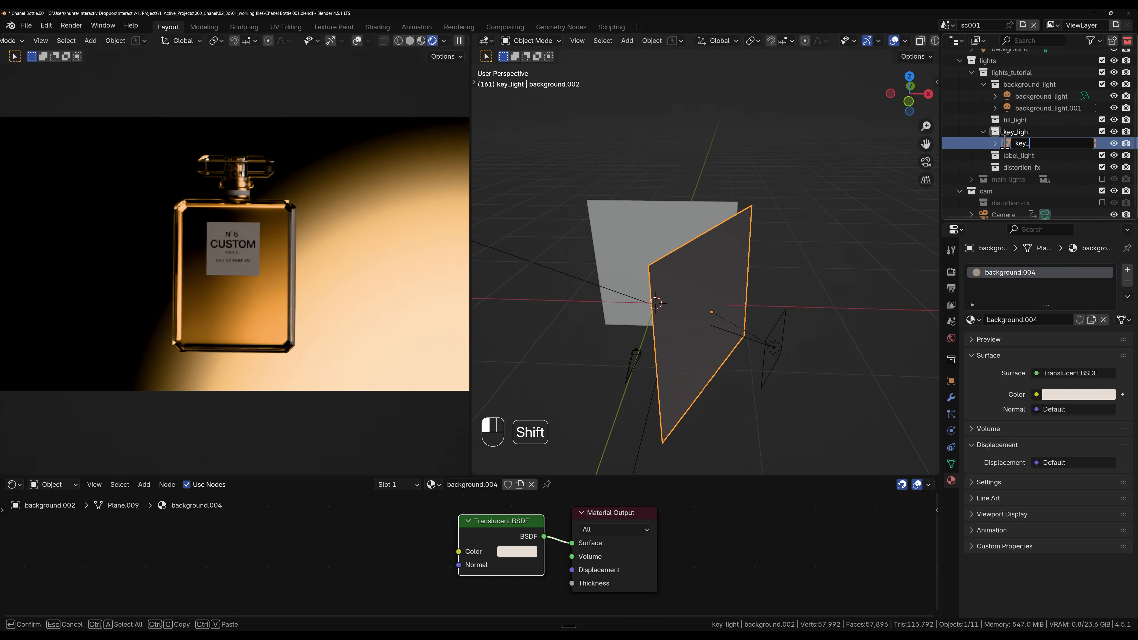
key(Return)
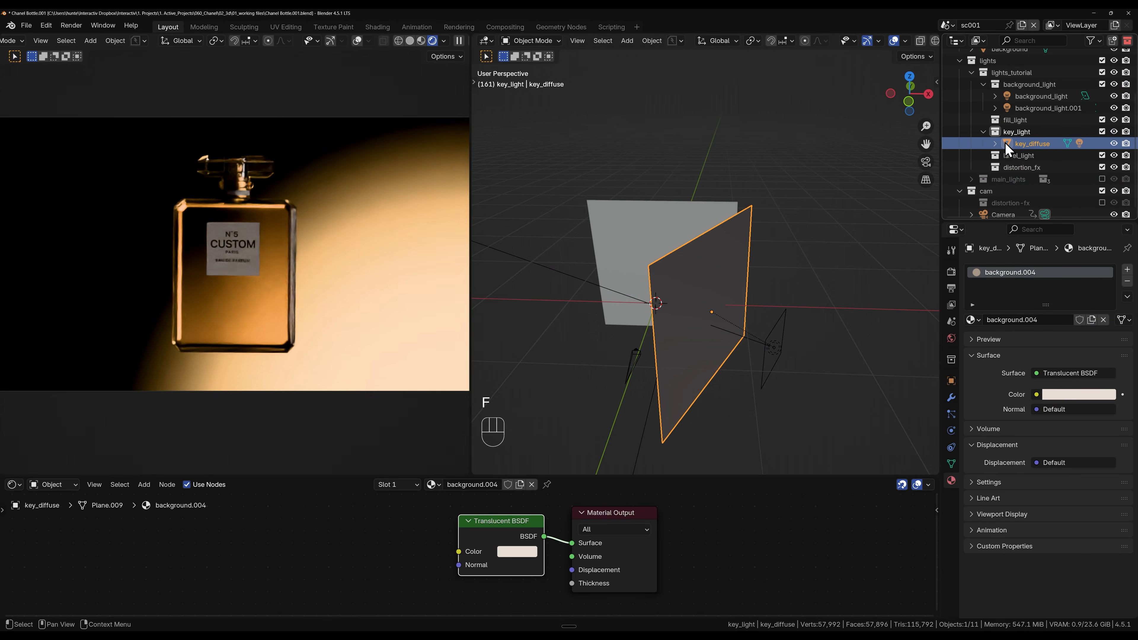
Step: Rename the light parented to key_diffuse as key_light, and select the plane together with it
click(995, 143)
double_click(1051, 168)
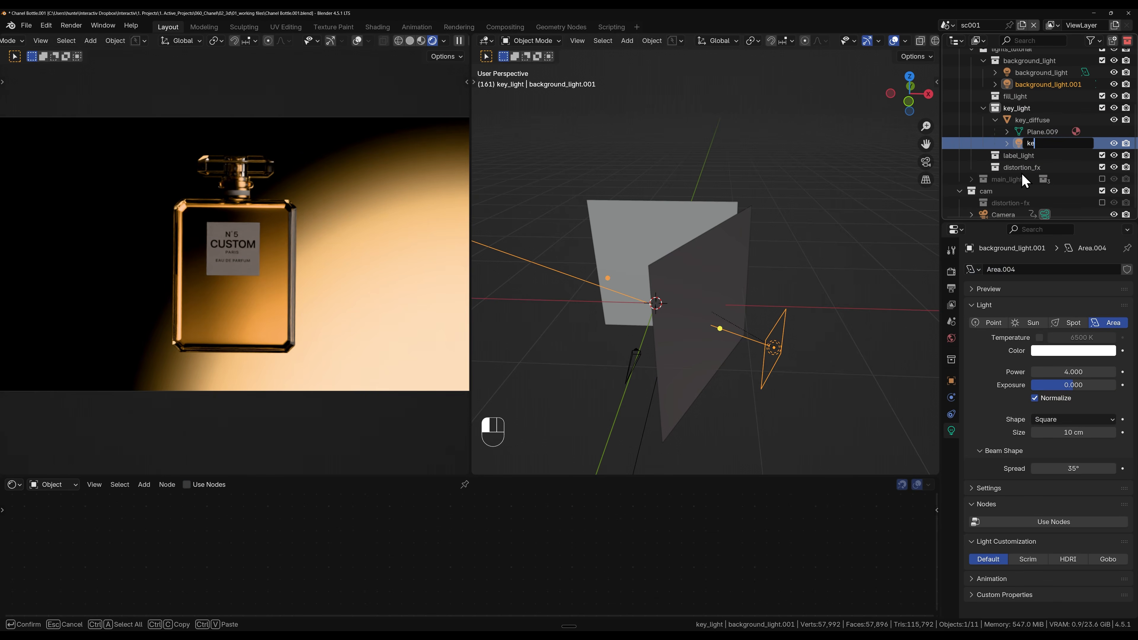
text(key_light)
key(Return)
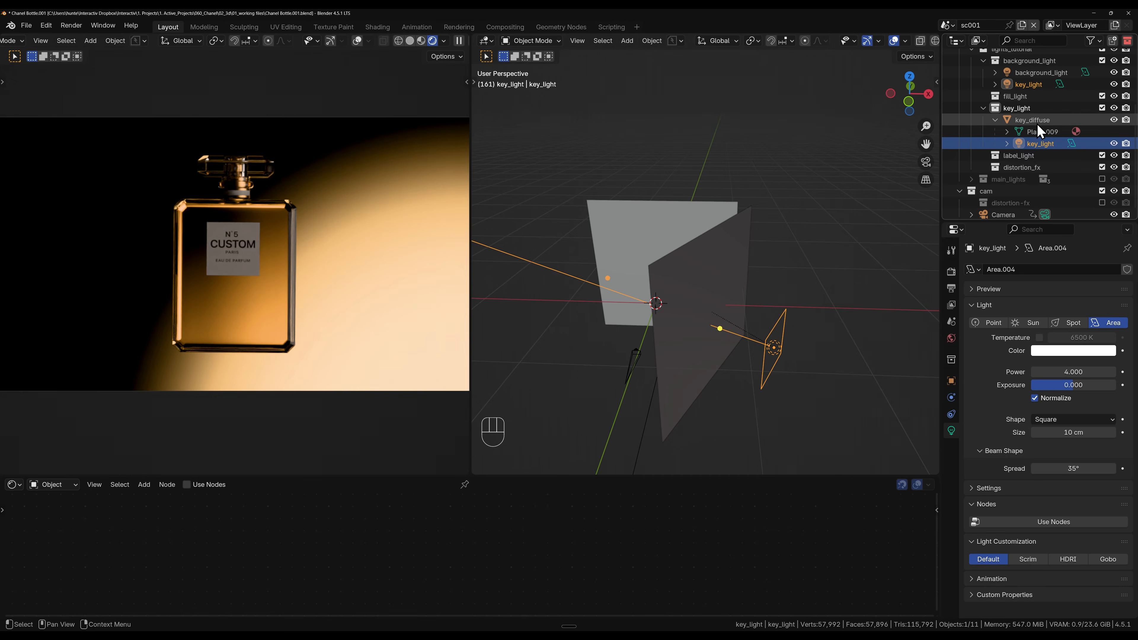
shift+click(706, 283)
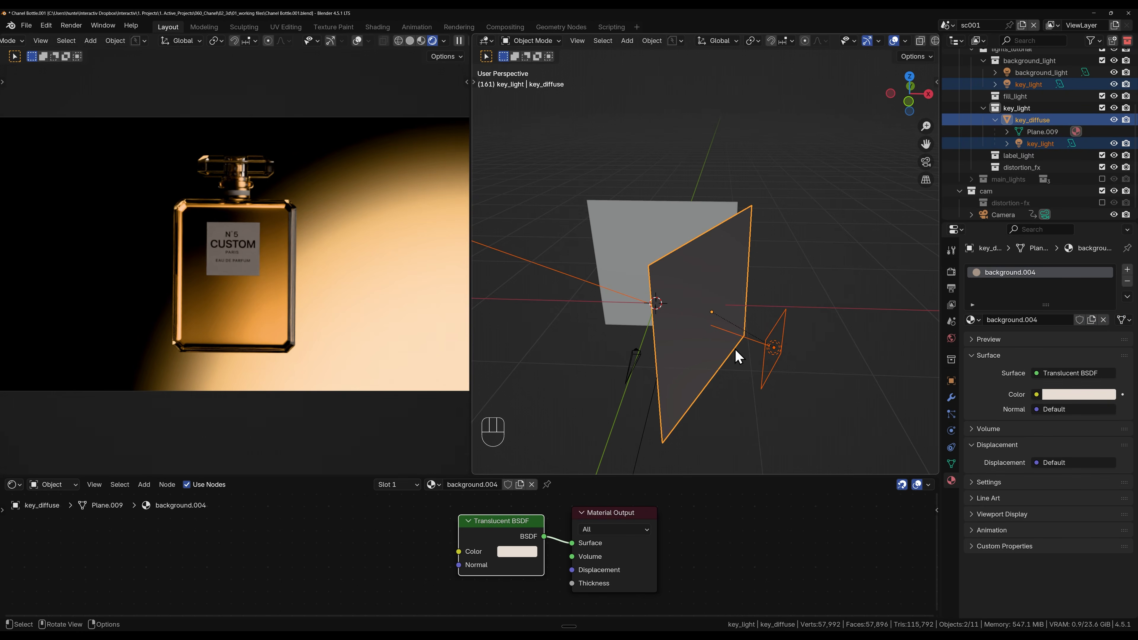
Step: Duplicate key_diffuse together with its key light, and move the copies along global X to the opposite side of the bottle
key(shift+d)
right_click(840, 352)
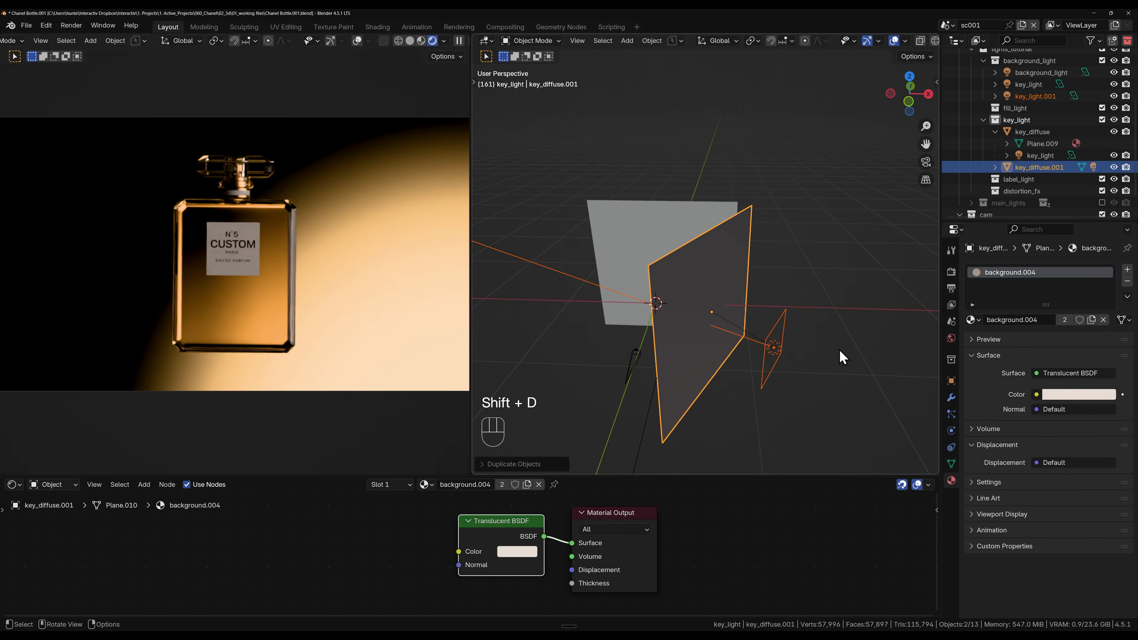
key(g)
key(x)
click(661, 356)
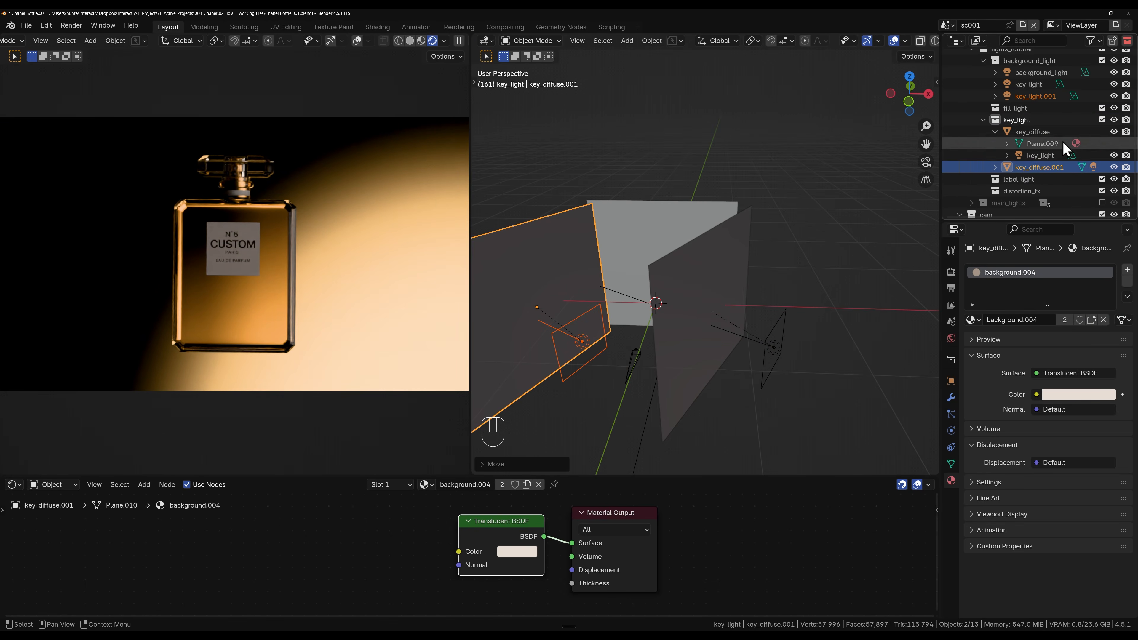
Step: Move the duplicated diffuser plane into the fill_light collection and rename it fill_diffuse
drag(1035, 167, 1036, 110)
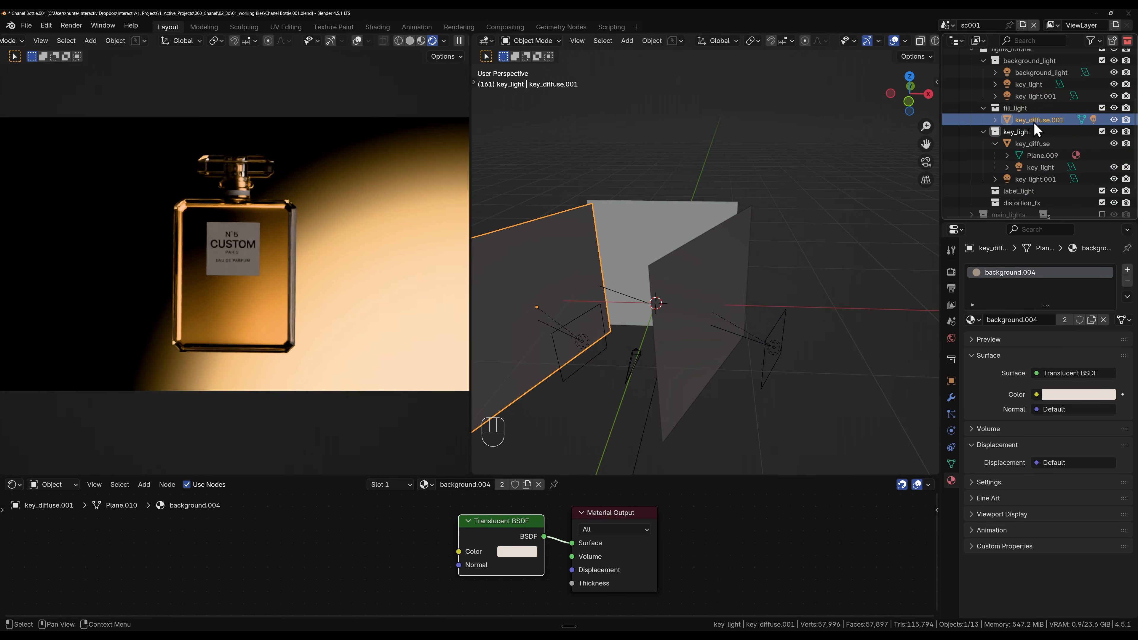
double_click(1055, 128)
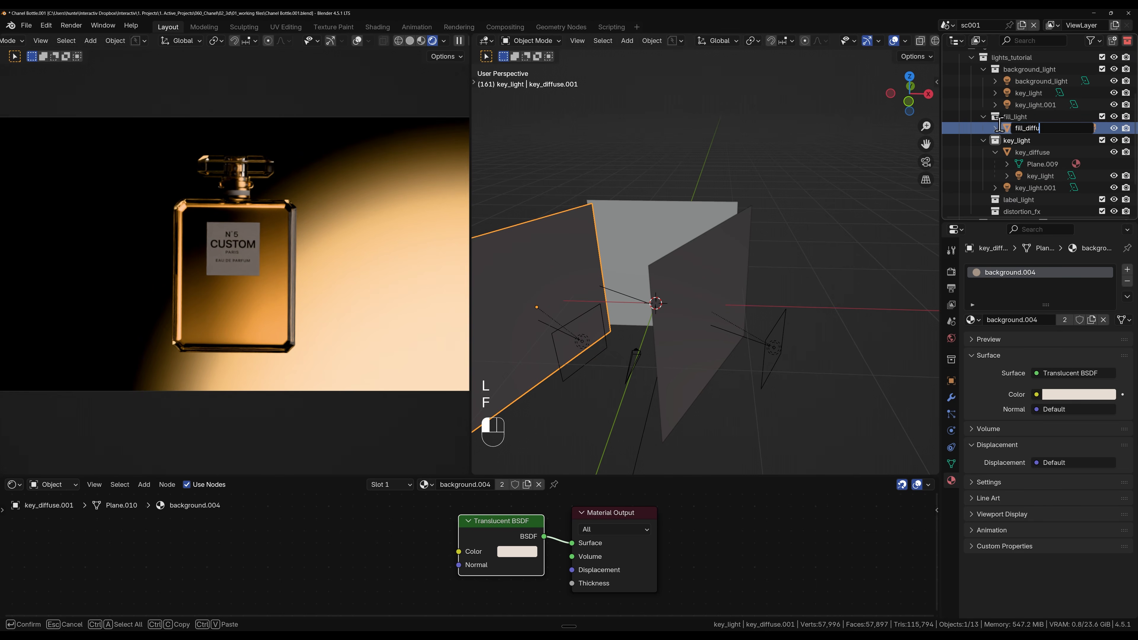
text(fill_diffuse)
key(Return)
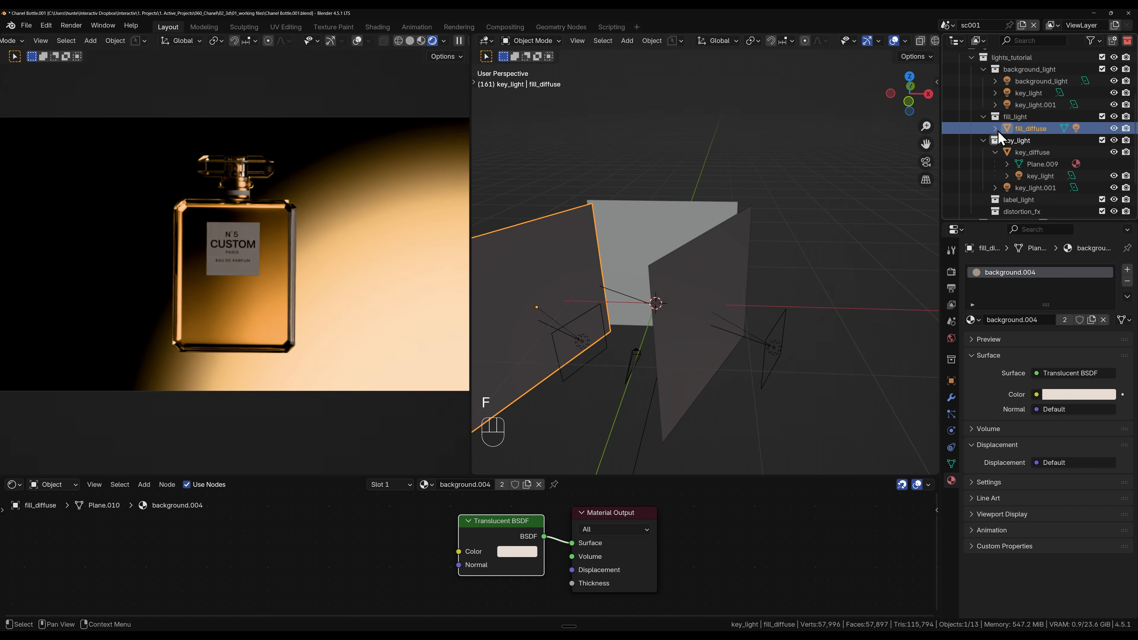
Step: Rename the light parented to fill_diffuse as fill_light
click(995, 129)
double_click(1047, 152)
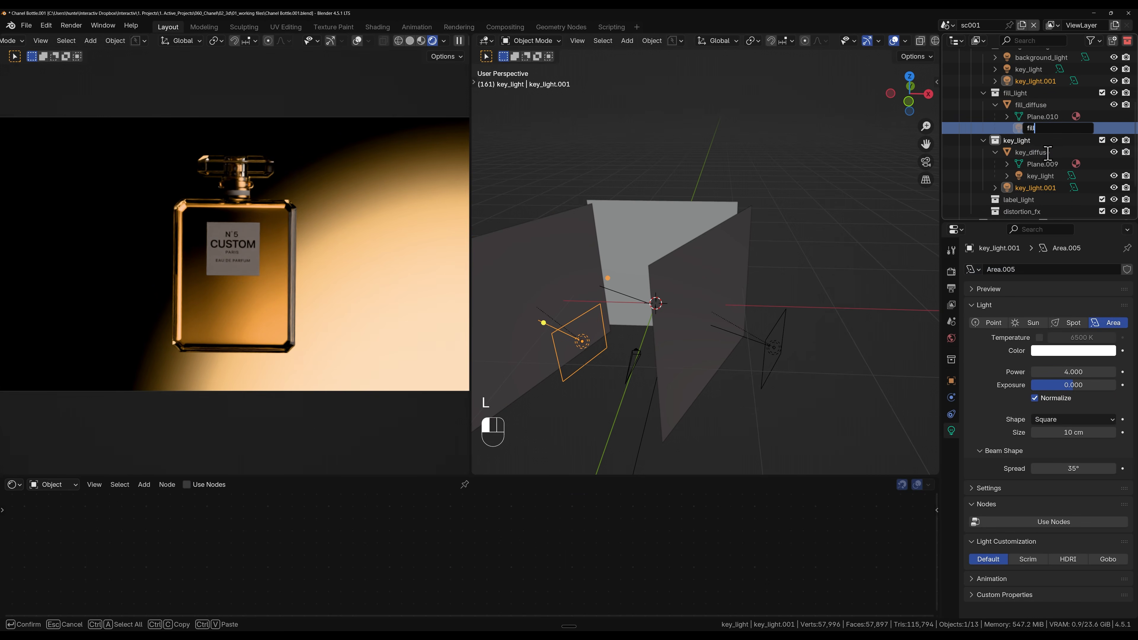
text(fill_light)
key(Return)
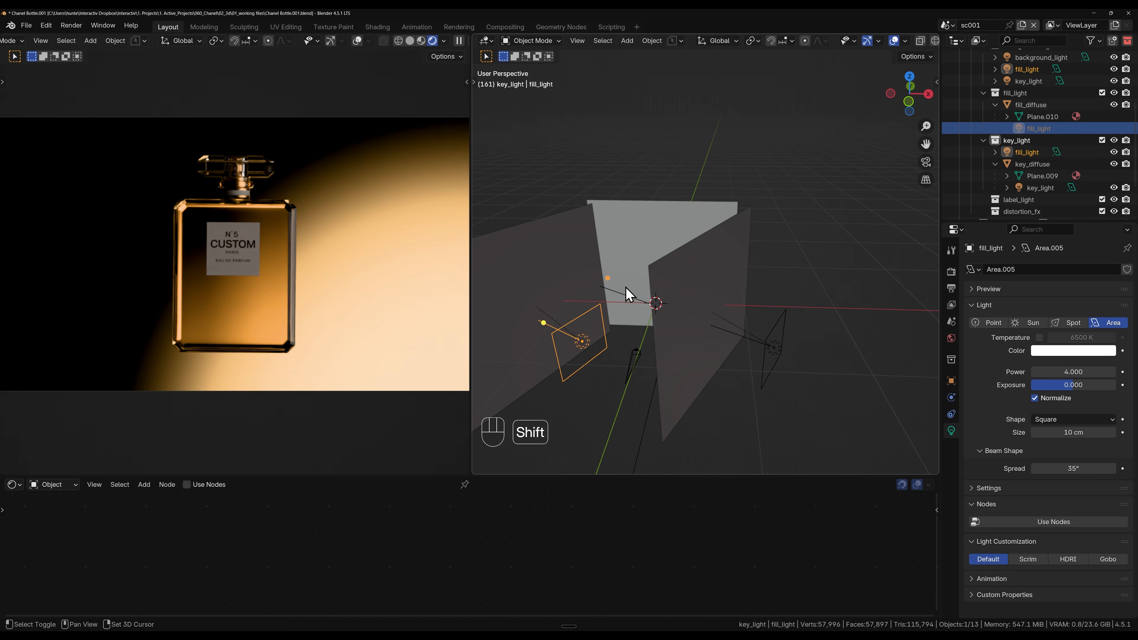
Step: Rotate fill_diffuse about -115° around global Z, and select the fill light behind it
shift+middle_drag(629, 295, 714, 274)
click(601, 264)
key(r)
key(z)
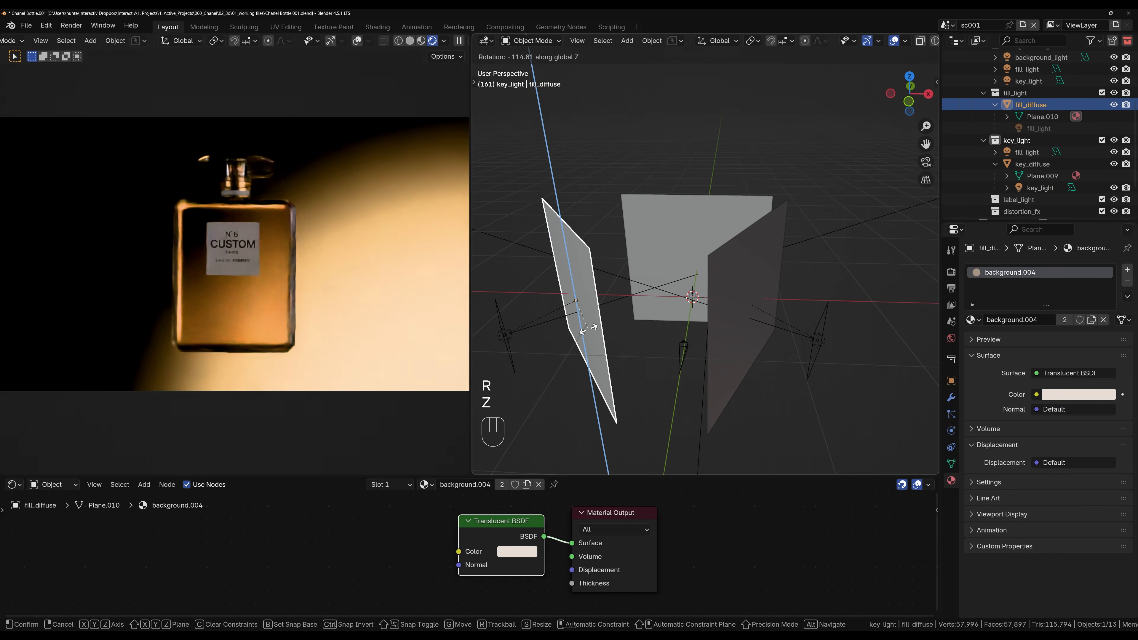
click(588, 328)
shift+middle_drag(519, 339, 592, 315)
click(570, 313)
key(g)
key(x)
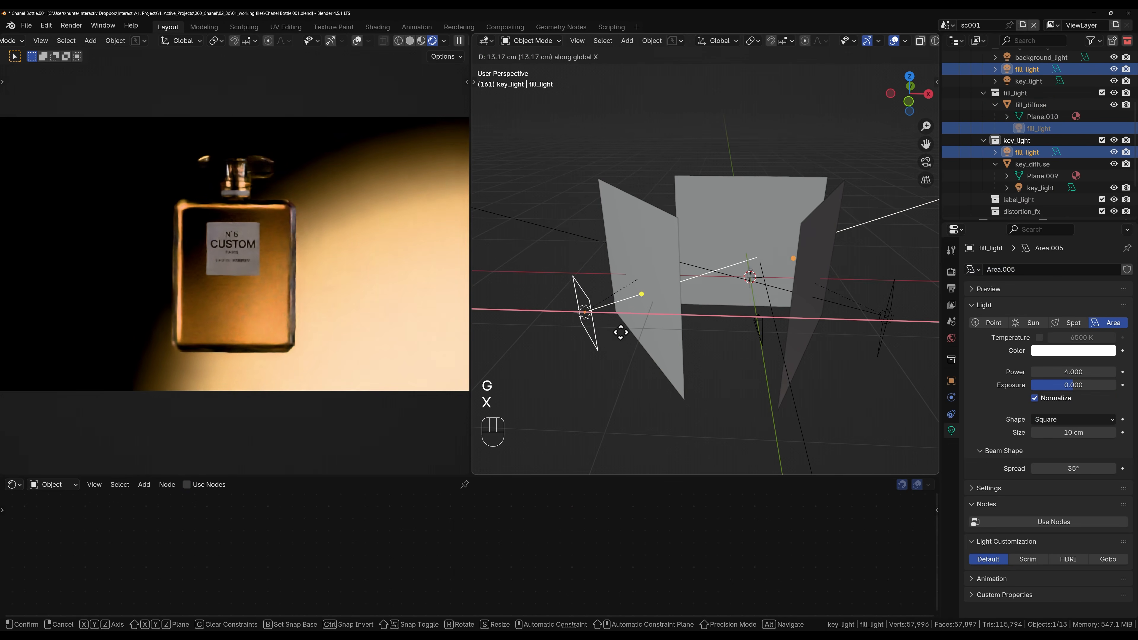
right_click(658, 352)
Step: Set the fill light's power to 2 and its beam spread to 60°
key(grave)
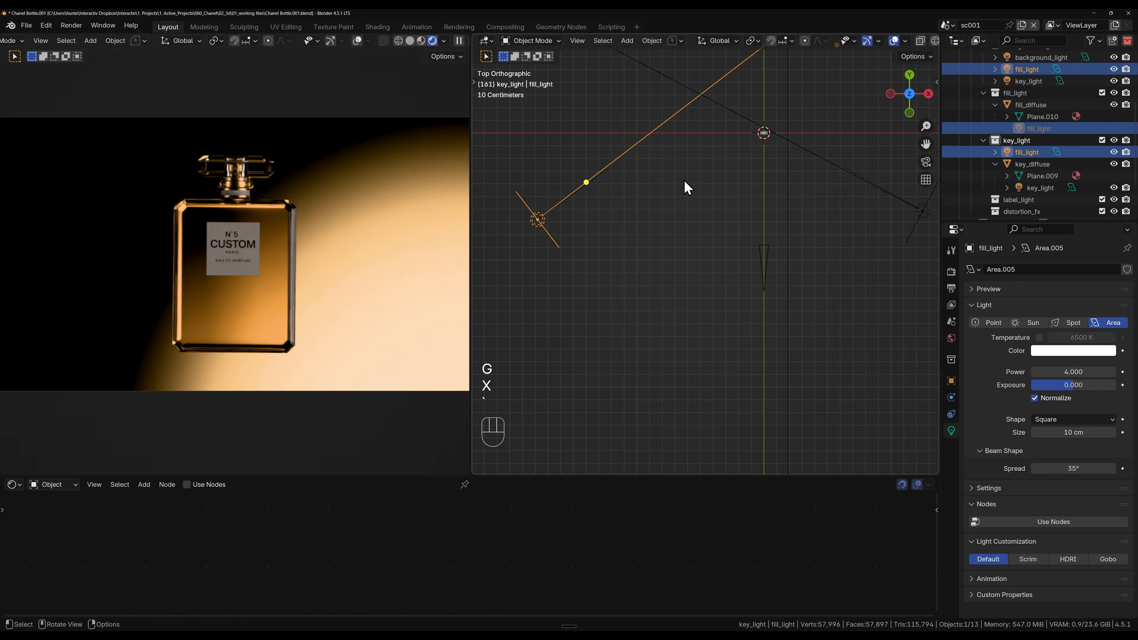
drag(1093, 372, 1093, 371)
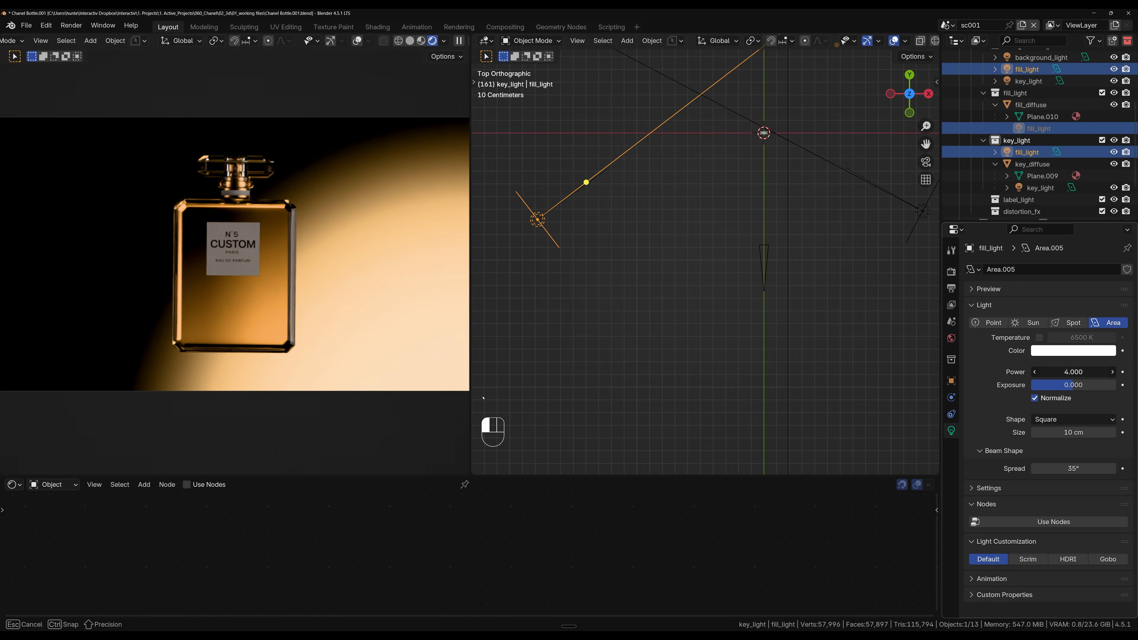
text(2)
key(Return)
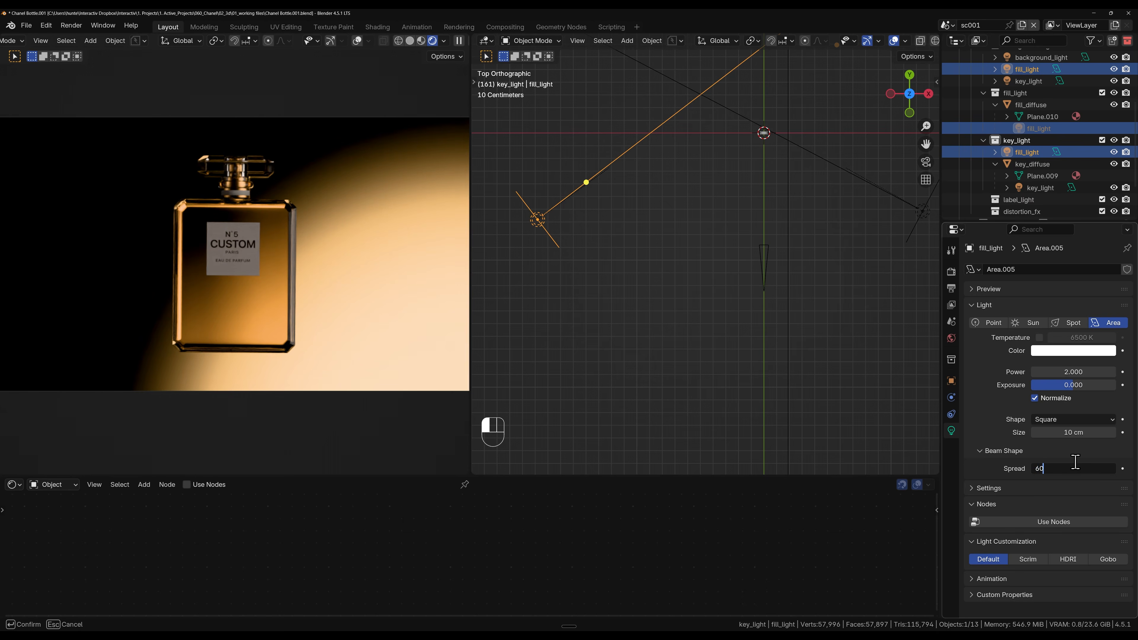
key(Return)
Step: Reposition the fill light horizontally in top view and stretch it along global Z
key(g)
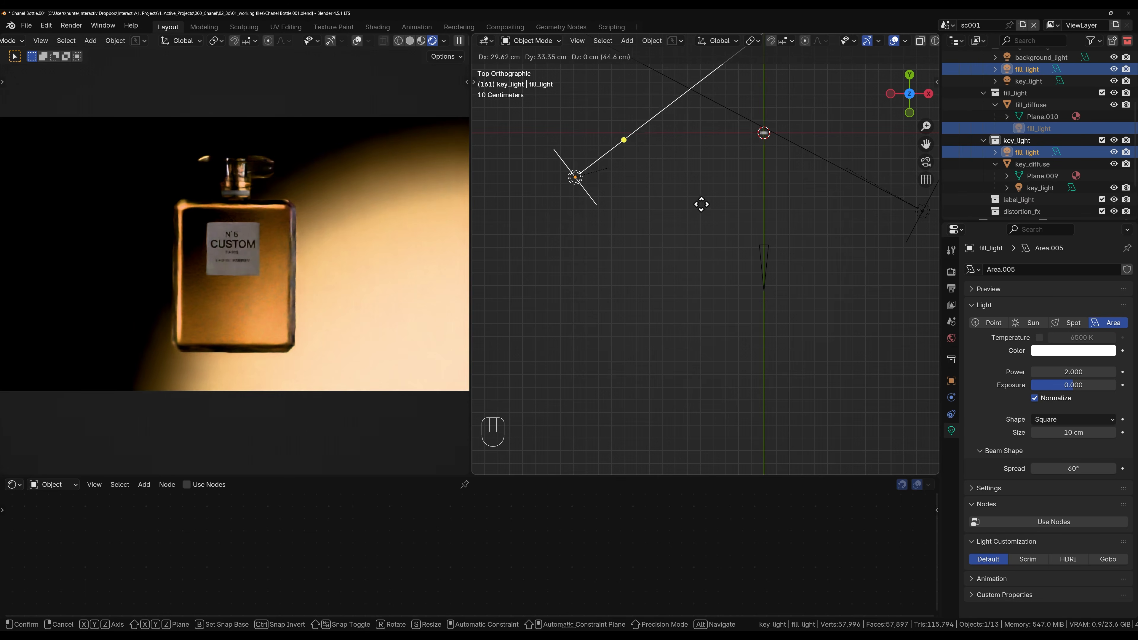
click(706, 252)
middle_drag(706, 252, 678, 183)
key(s)
key(z)
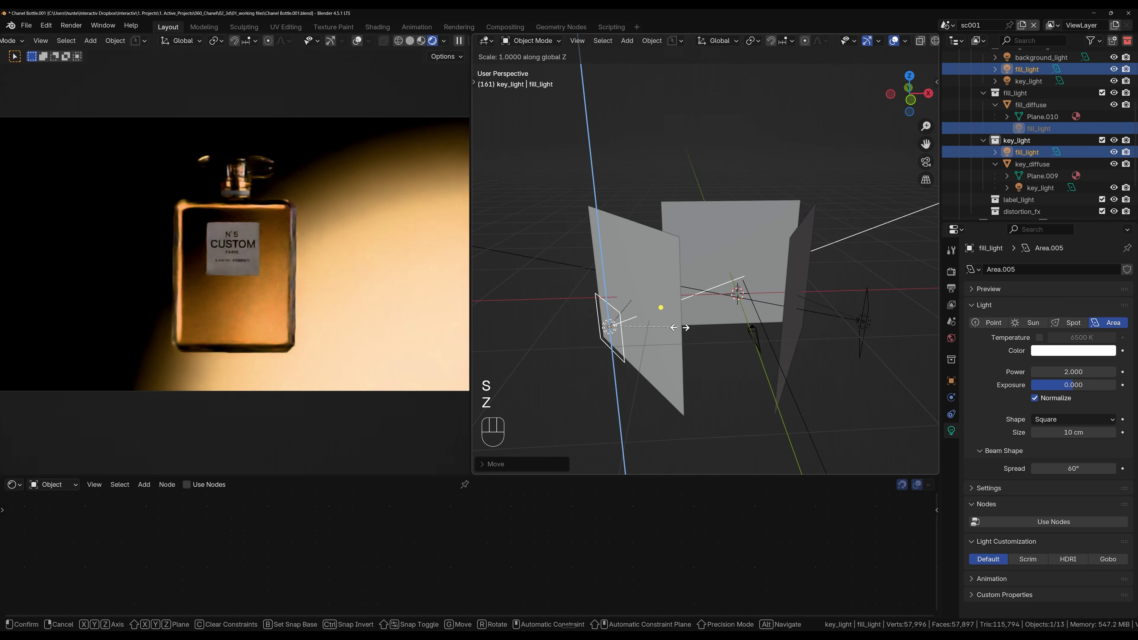
click(719, 335)
Step: Raise the fill light along global Z behind fill_diffuse and set its power to 4
key(g)
key(z)
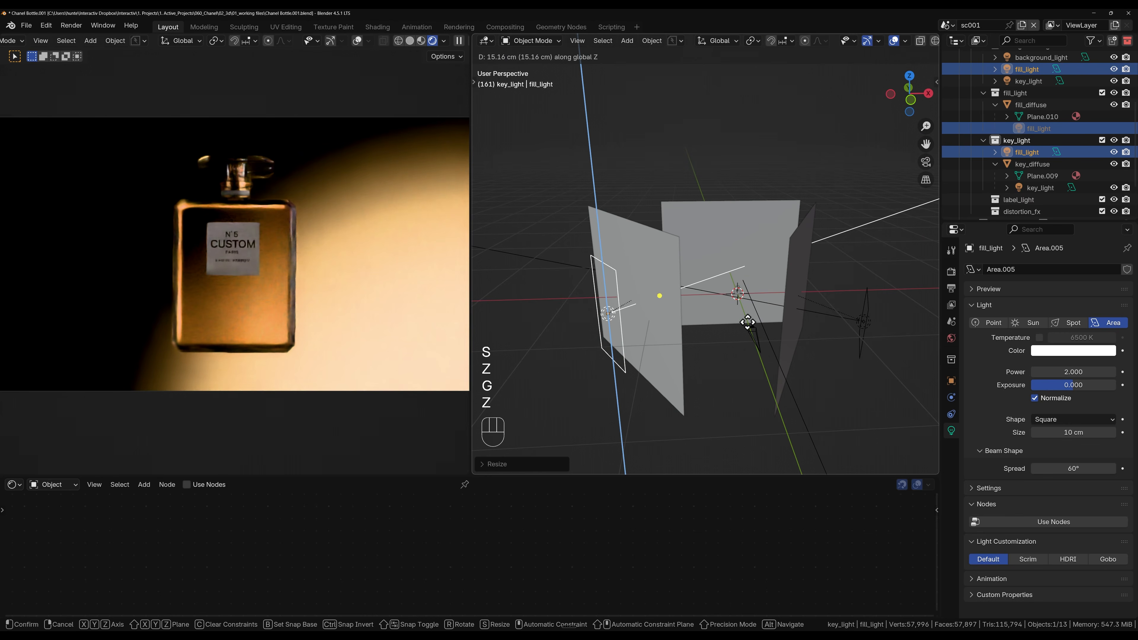
click(747, 321)
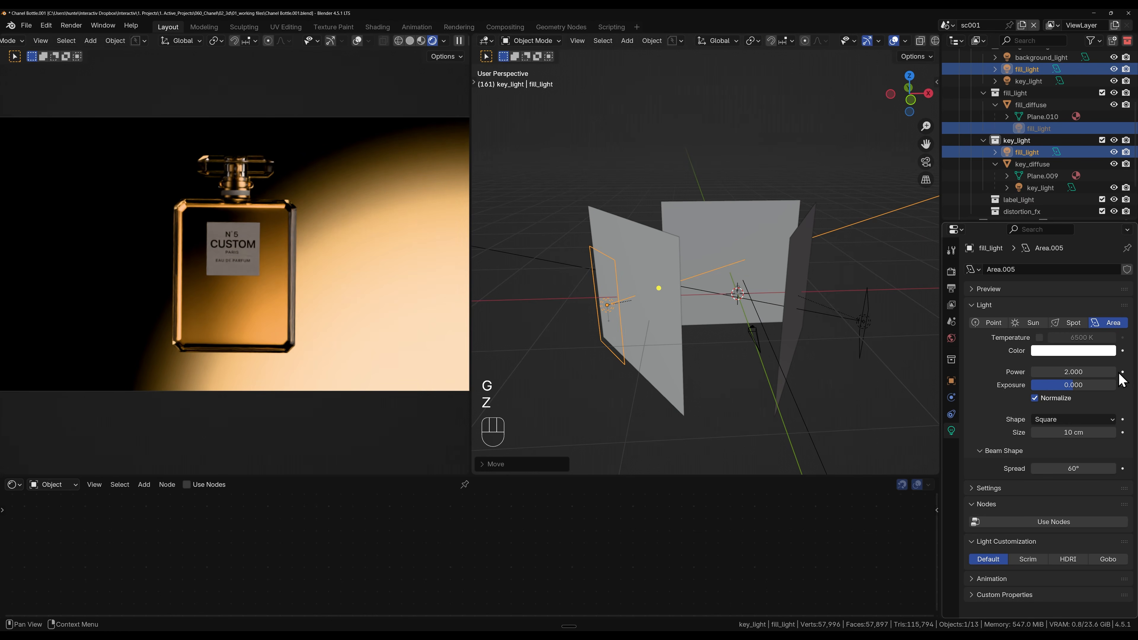
click(1084, 371)
text(4)
key(Return)
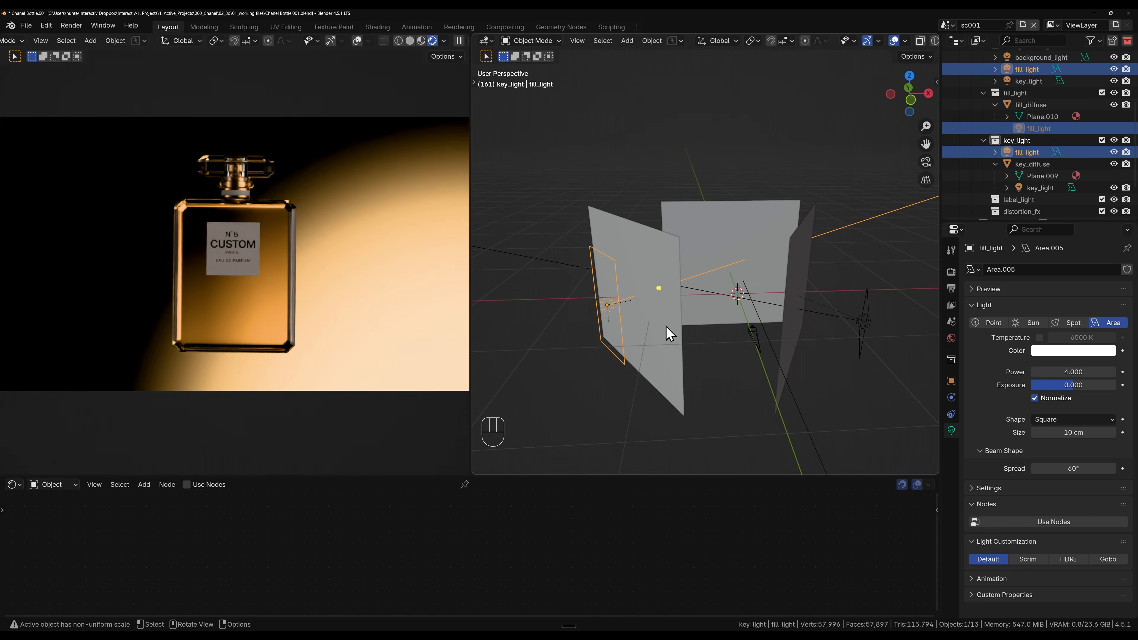
Step: Rotate the fill light as seen from above to change its aim through the diffuser
middle_drag(732, 338, 774, 338)
key(r)
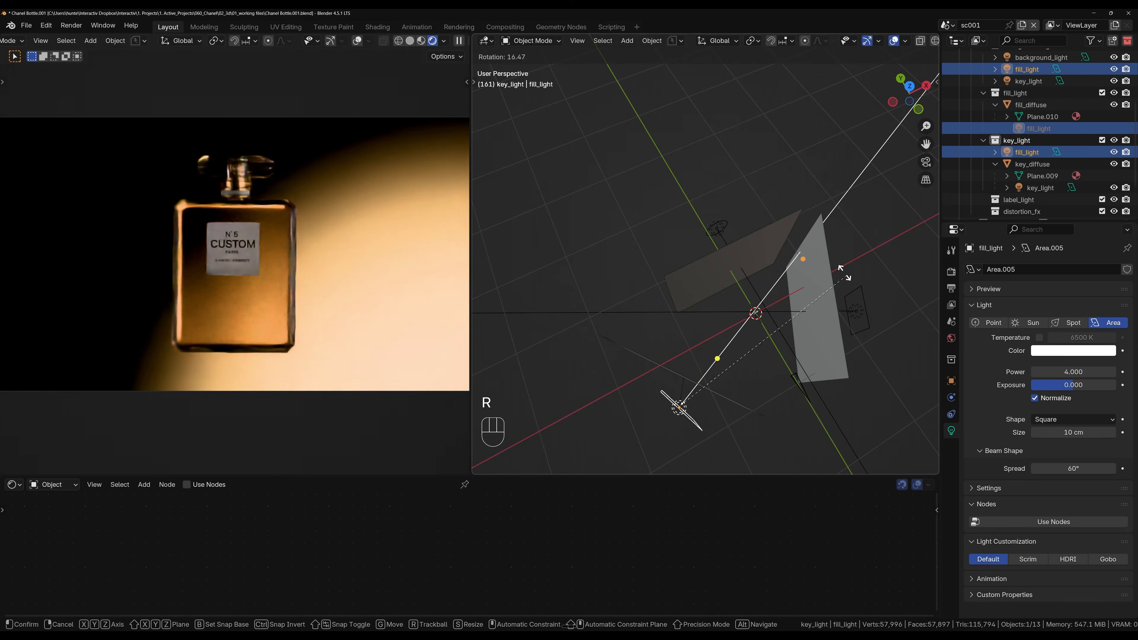
click(843, 280)
Step: Move fill_diffuse about 40 cm horizontally with global Z locked, bringing it closer to the bottle
click(735, 397)
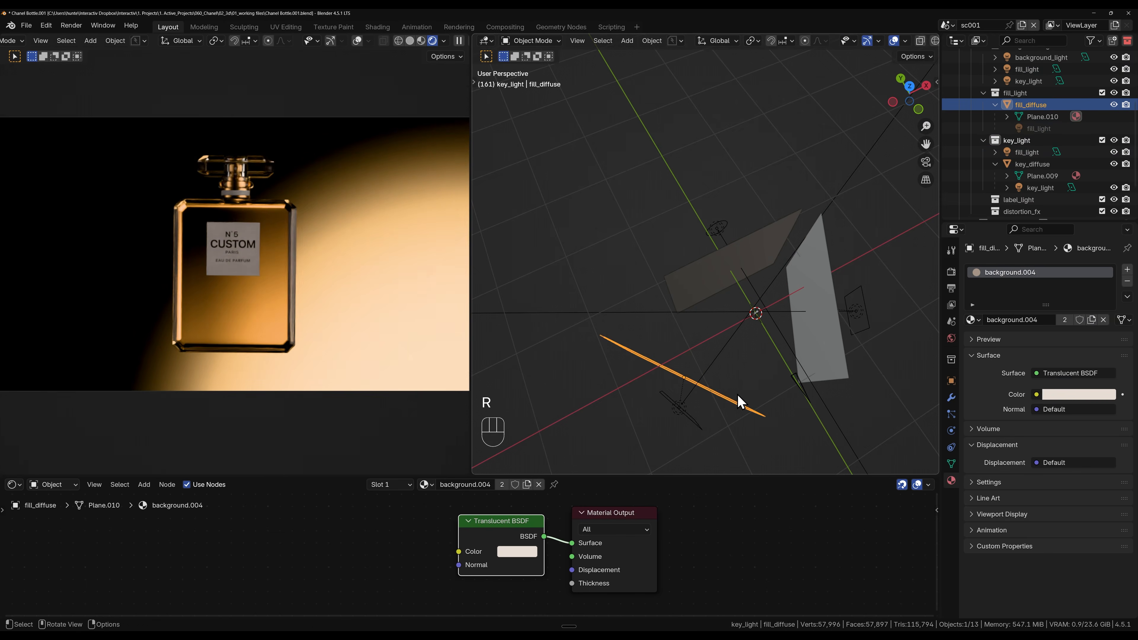
key(g)
key(shift+z)
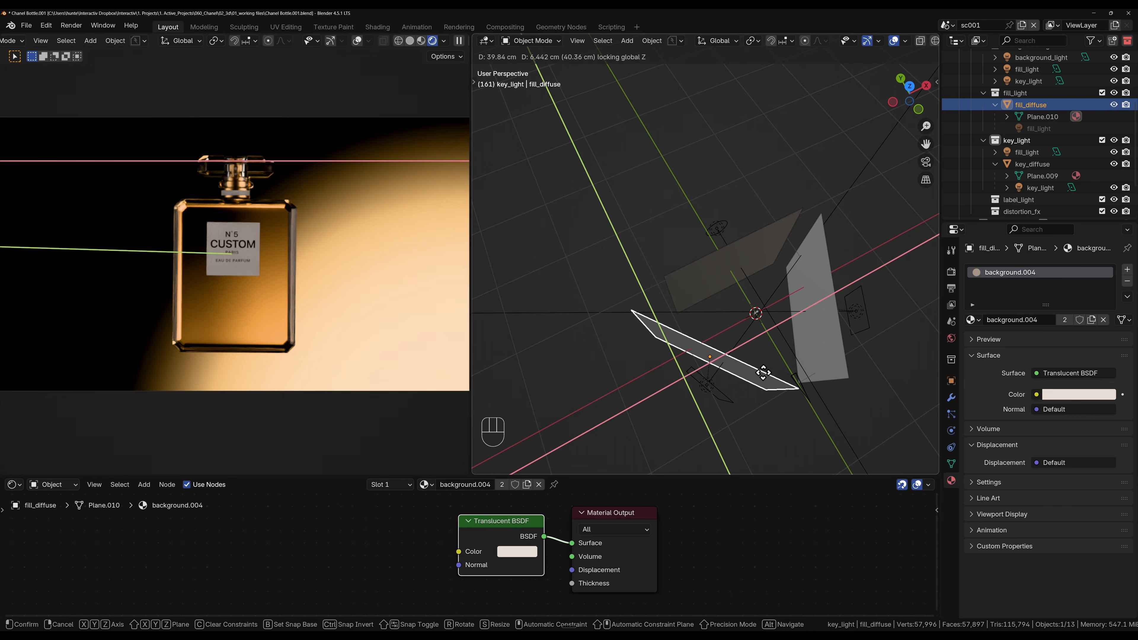
click(763, 373)
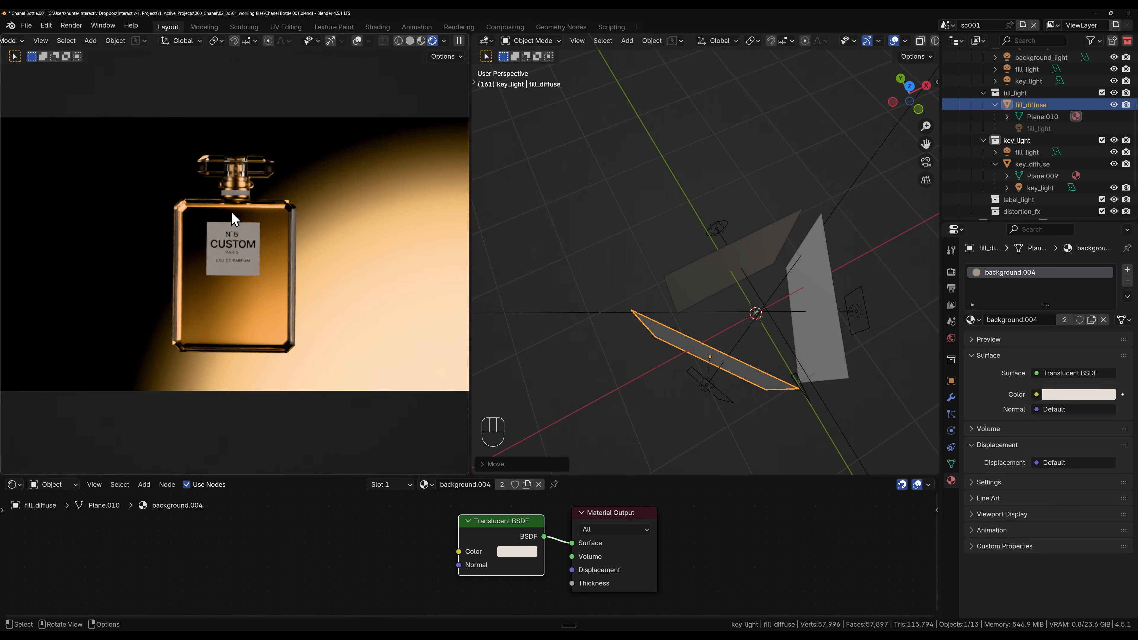
Step: Add a new area light at the base of the bottle
scroll(234, 219, down, 2)
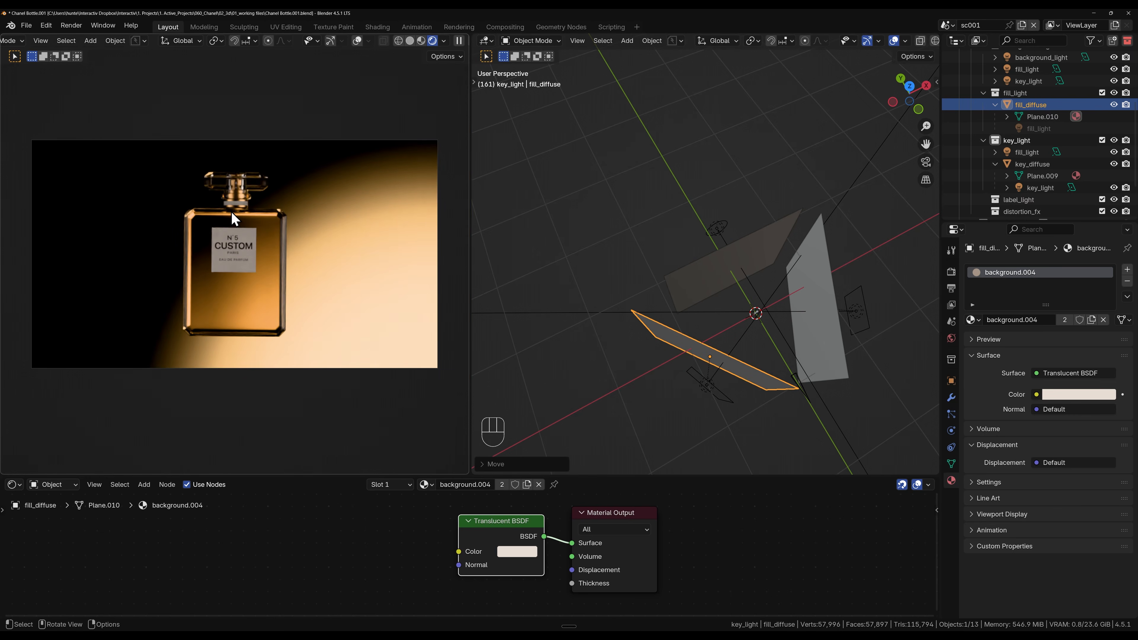
shift+middle_drag(806, 324, 668, 305)
scroll(698, 331, up, 5)
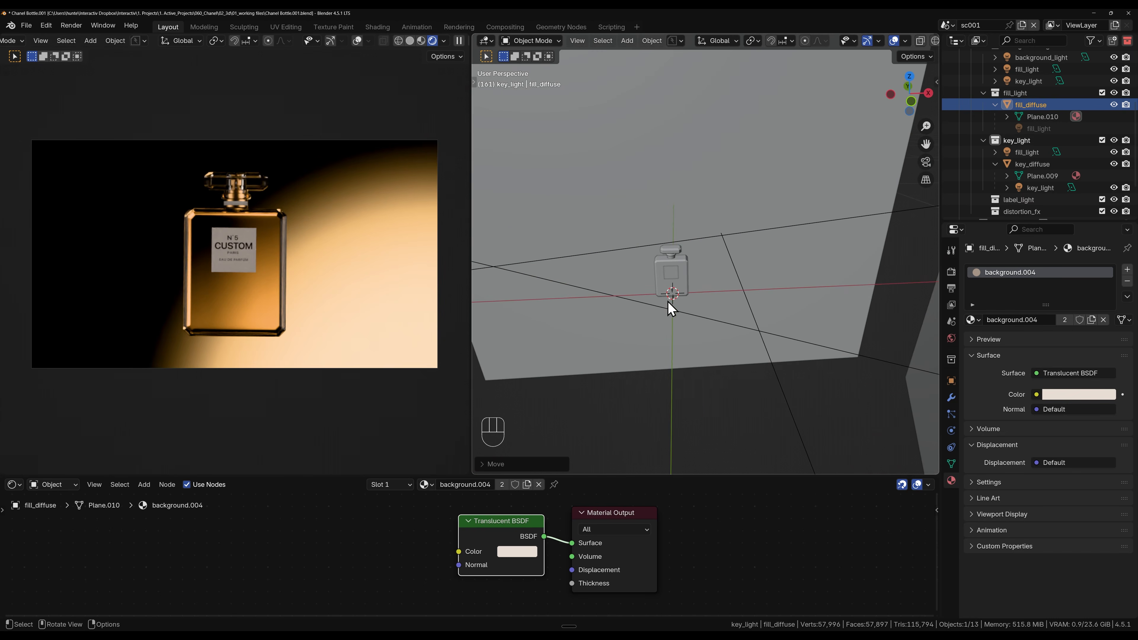
key(shift+a)
mouse_move(649, 312)
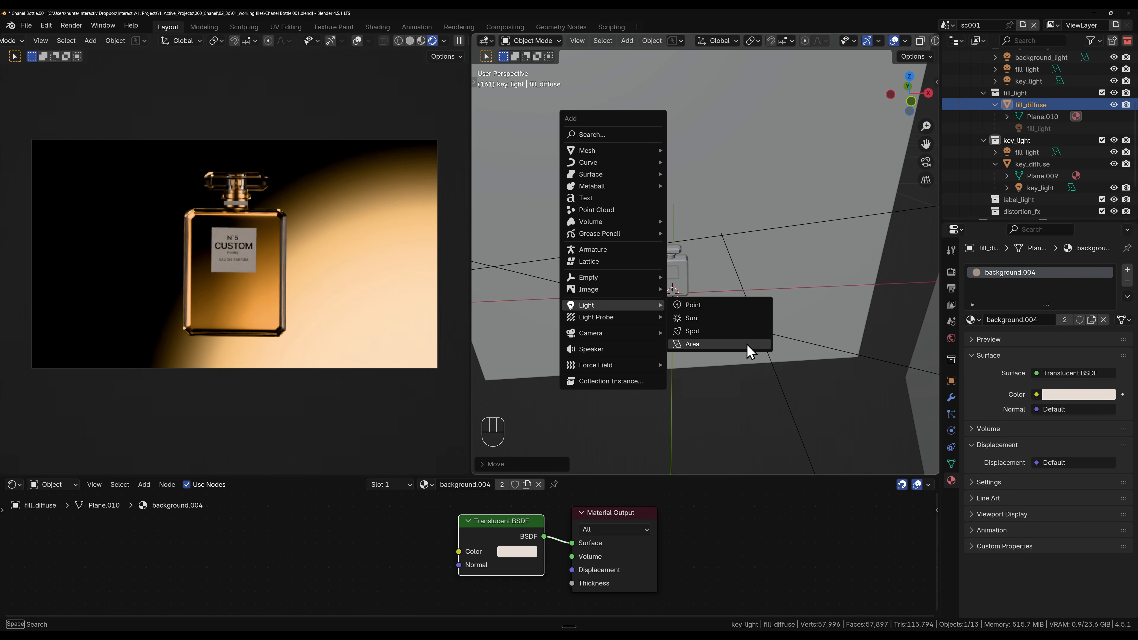
click(747, 344)
Step: Rotate the new area light 180° about global X and scale it down to about half its size
key(r)
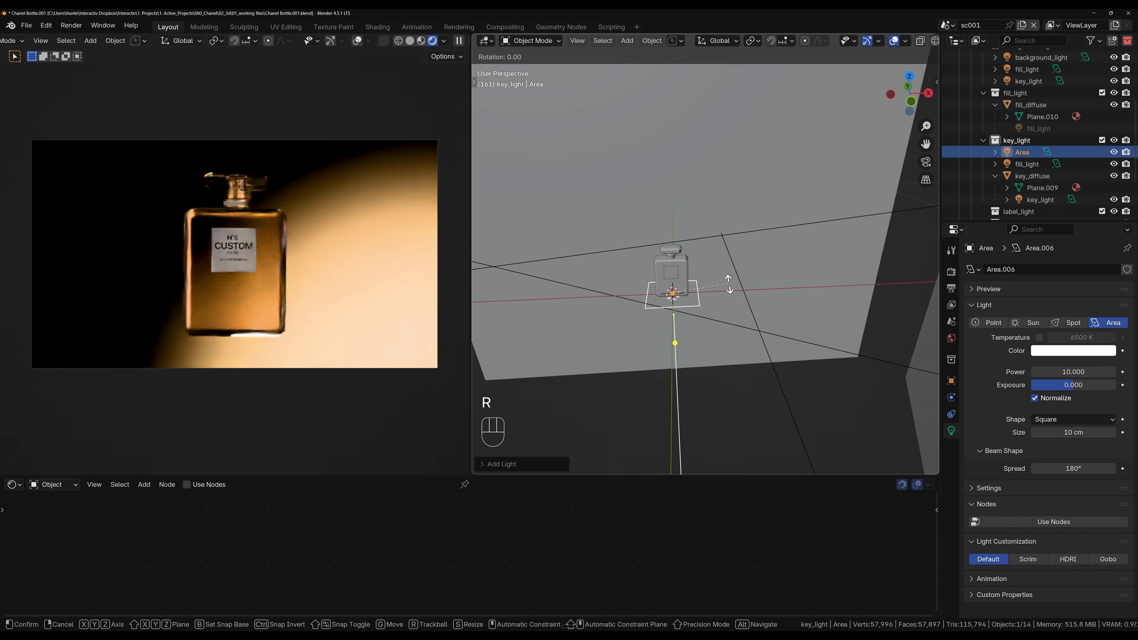
key(x)
key(KP_1)
key(KP_8)
key(KP_0)
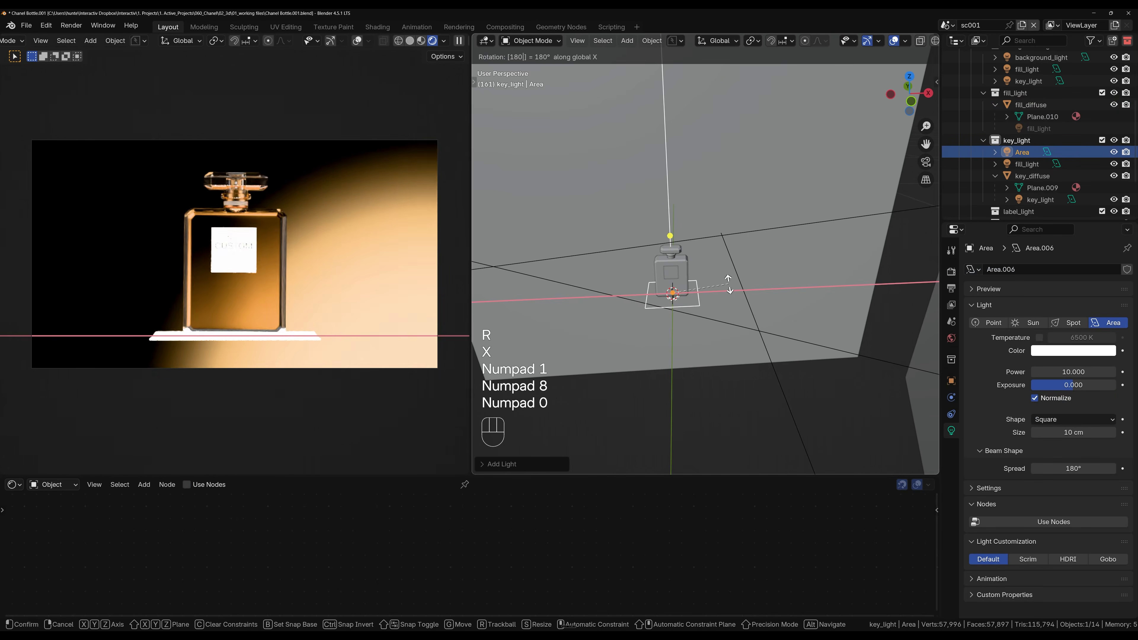
key(KP_Enter)
key(s)
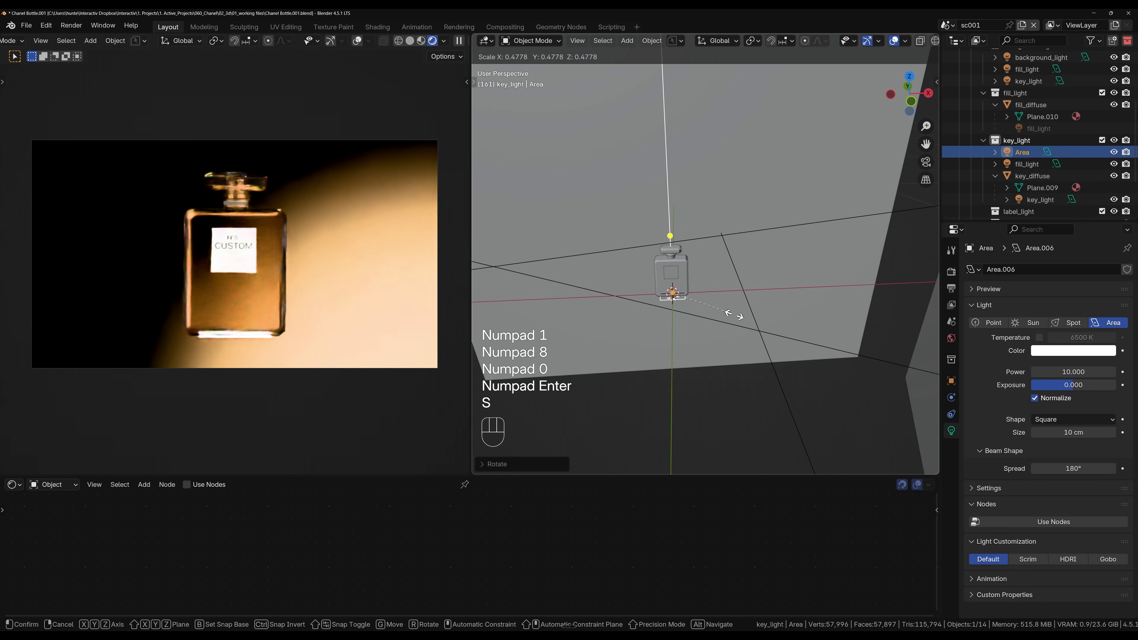
click(730, 318)
key(g)
key(x)
right_click(727, 322)
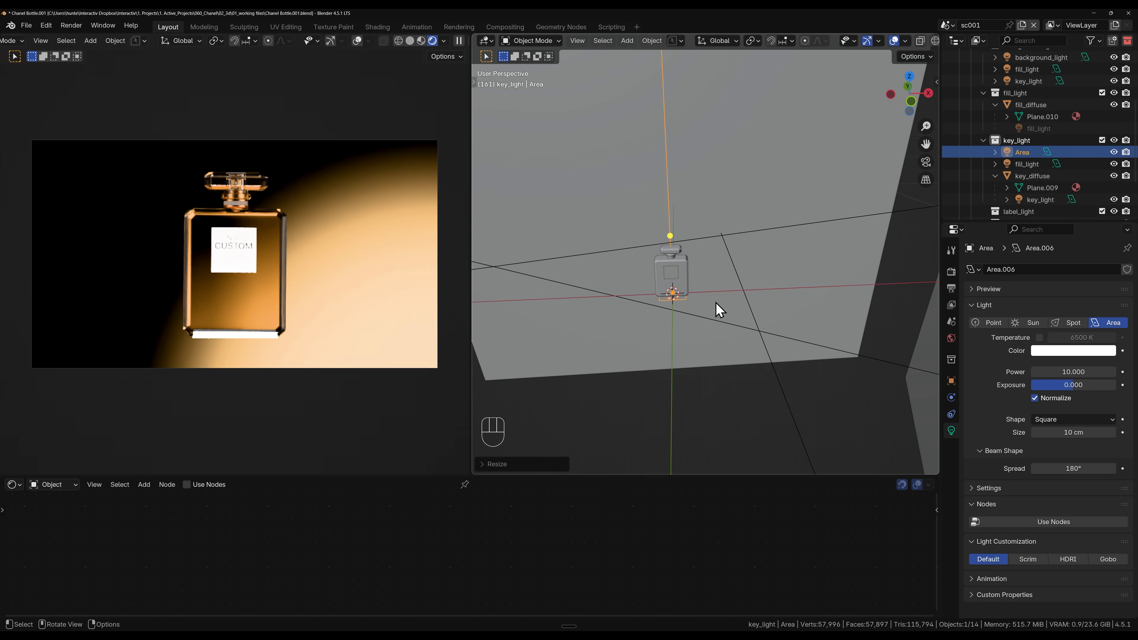
Step: Move the area light along global Y and tilt it about global X in front of the bottle, with a 10° beam spread
key(g)
key(y)
key(r)
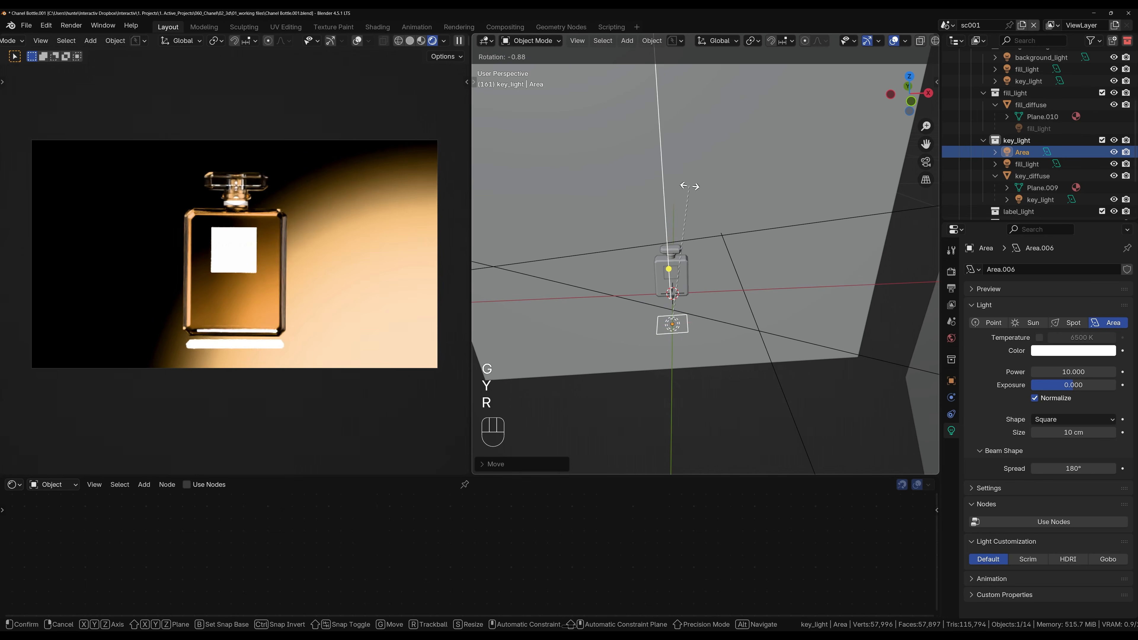
key(x)
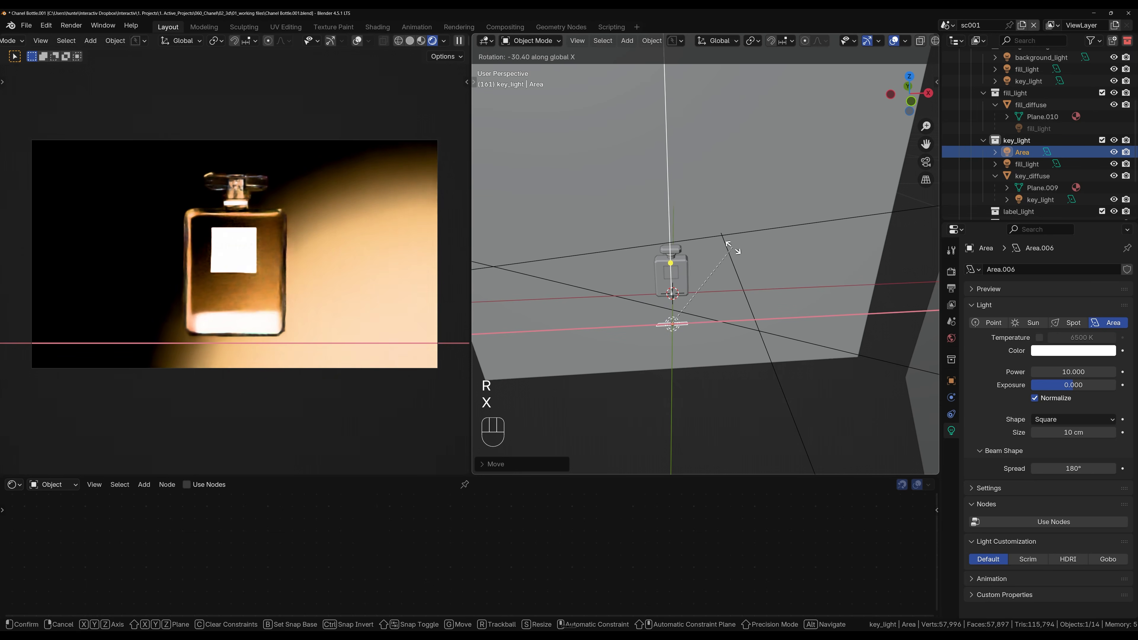
click(748, 308)
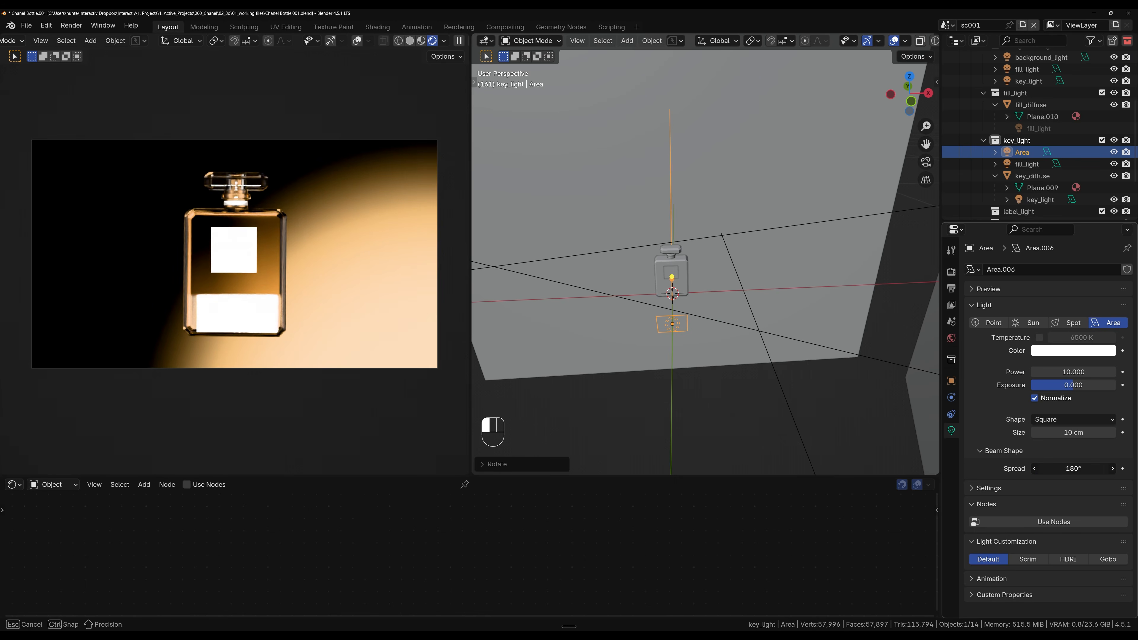
key(Return)
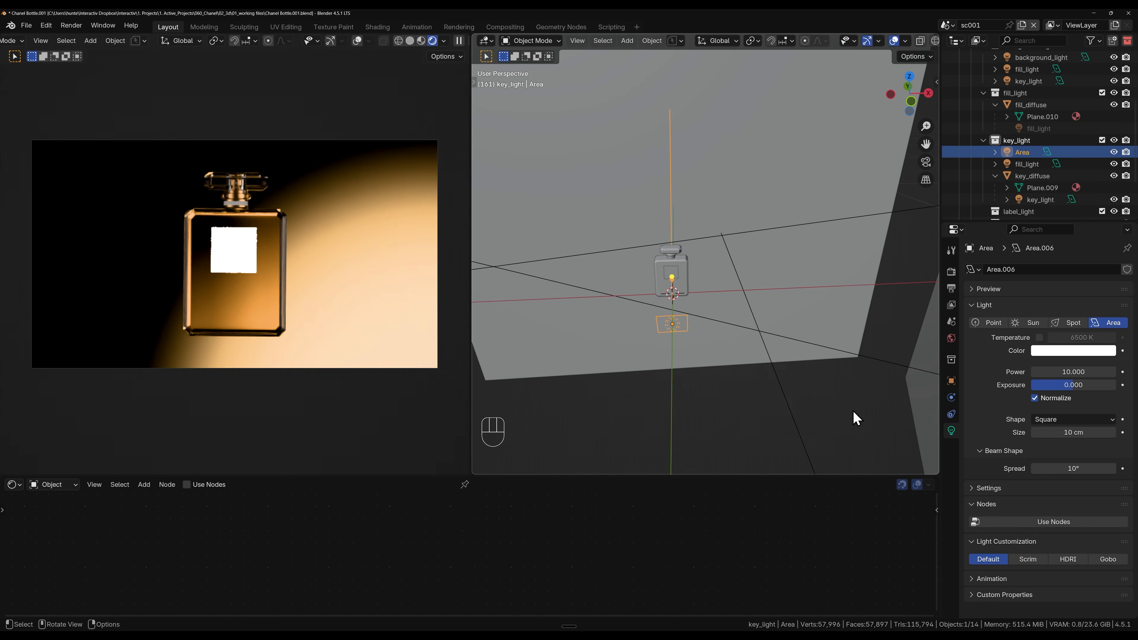
key(g)
key(x)
right_click(744, 356)
Step: Change the area light's shape to Disk and shift it slightly in the positive global X direction
click(1074, 421)
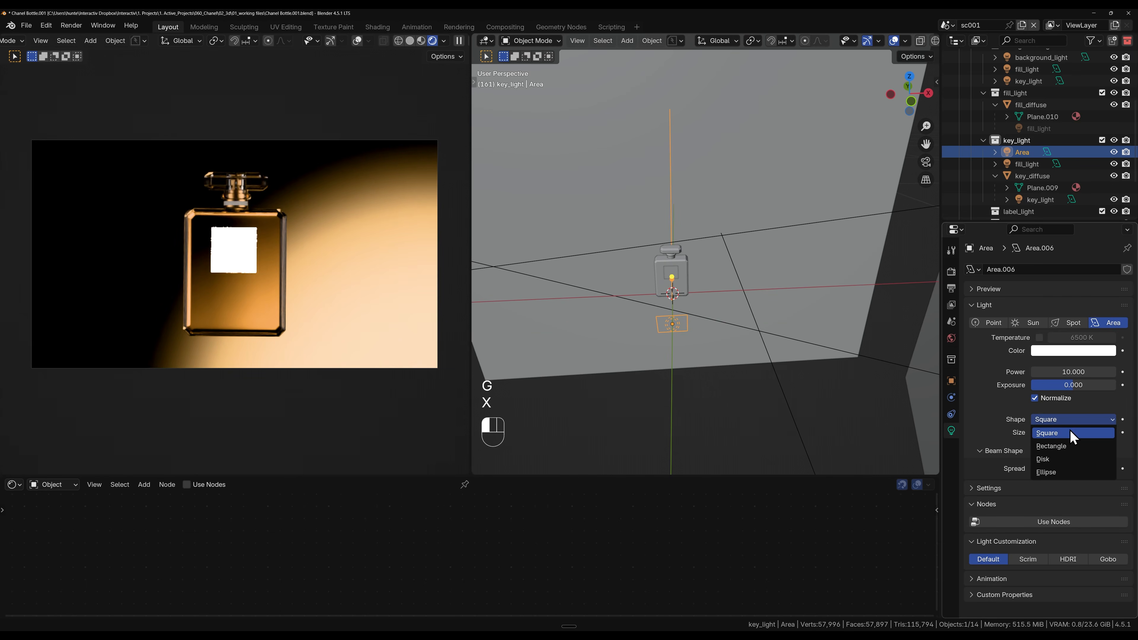
click(1059, 459)
key(g)
key(x)
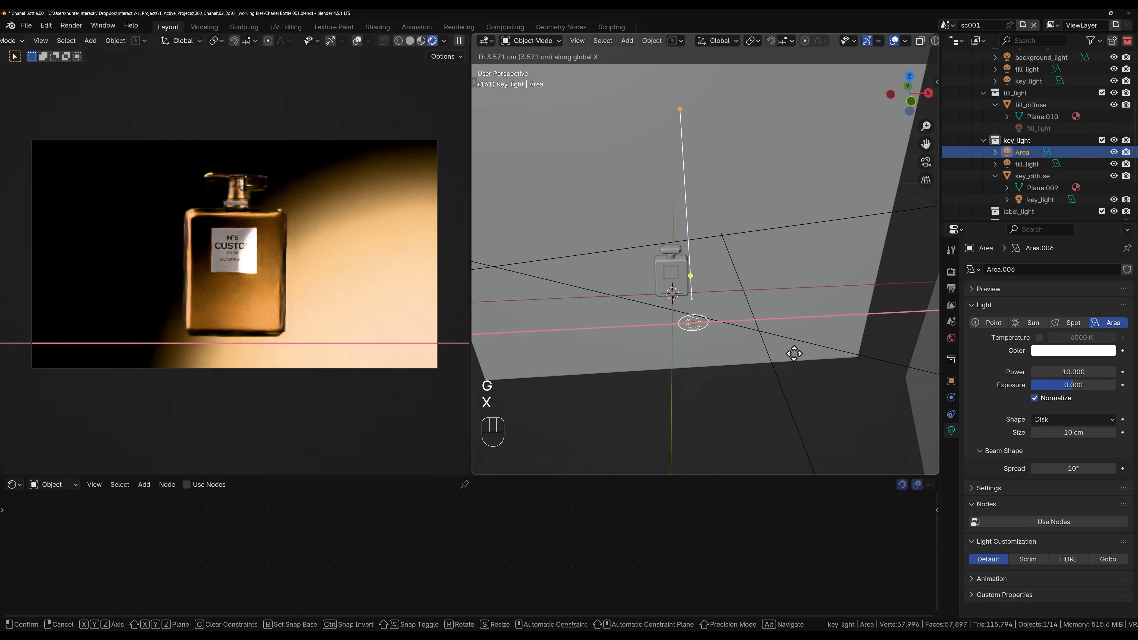
click(788, 362)
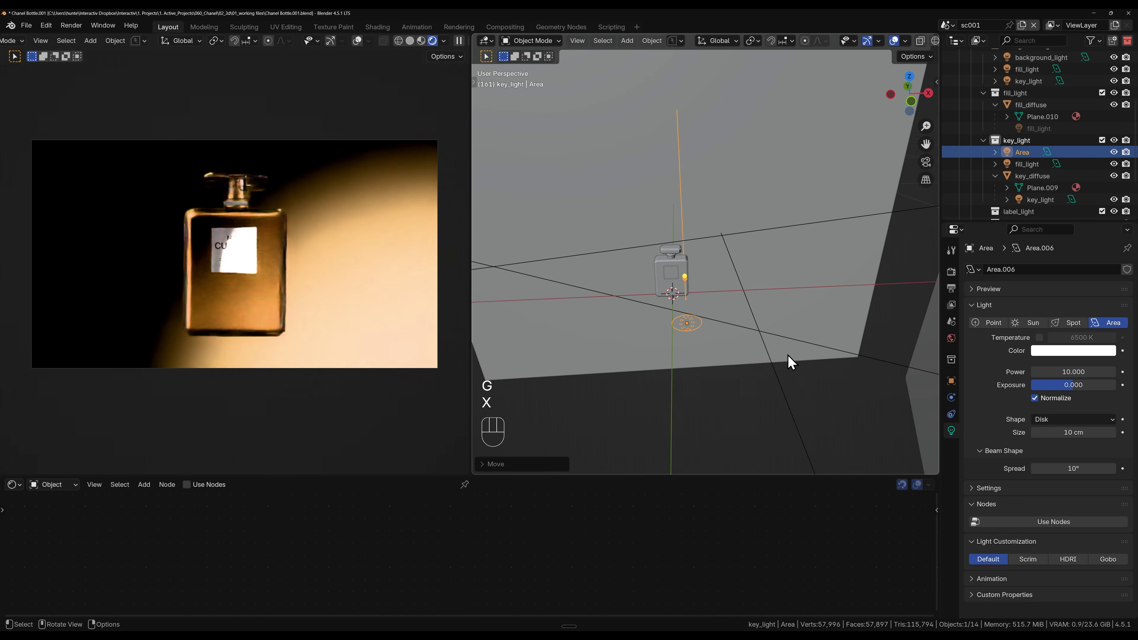
Step: Set the area light's beam spread to 25° and move it further in the positive global X direction
click(1076, 469)
text(2)
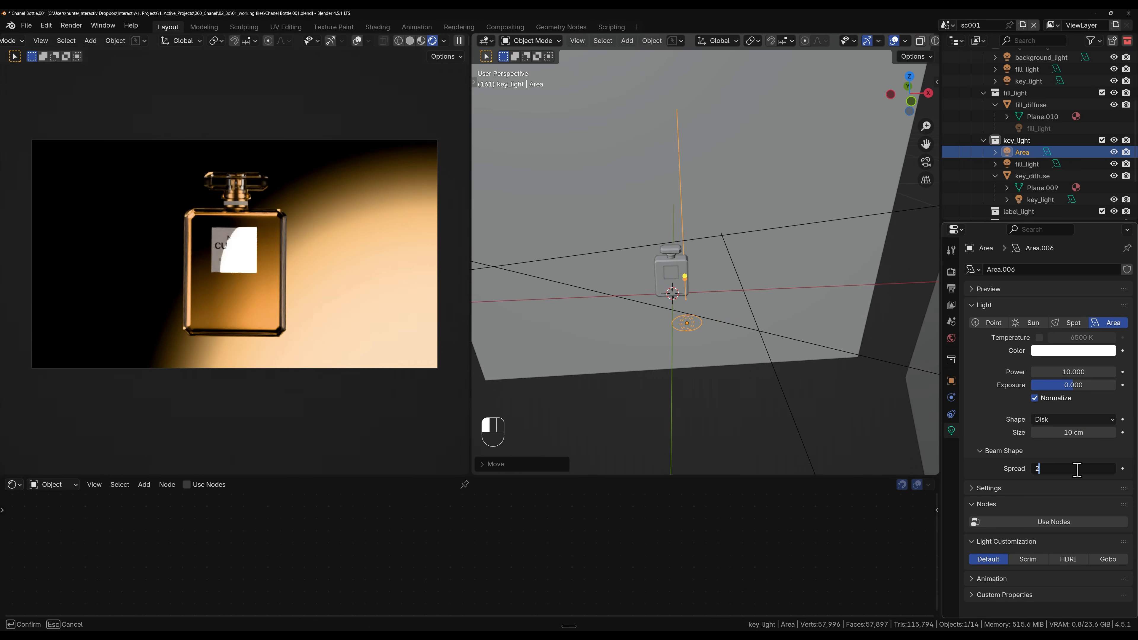
text(5)
key(Return)
key(g)
key(x)
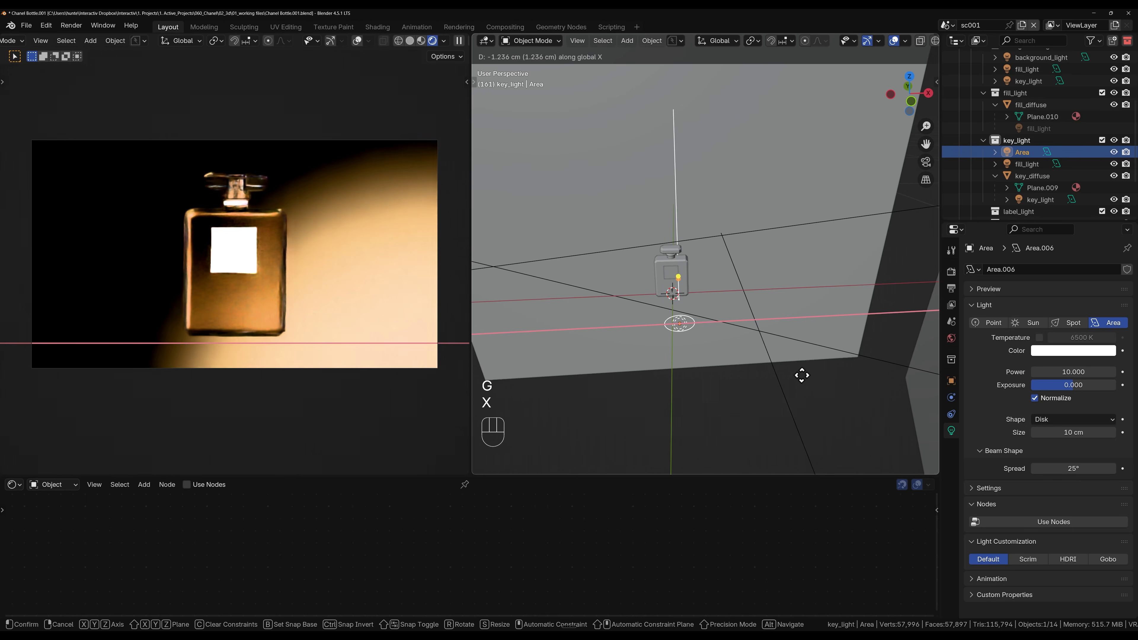
click(821, 375)
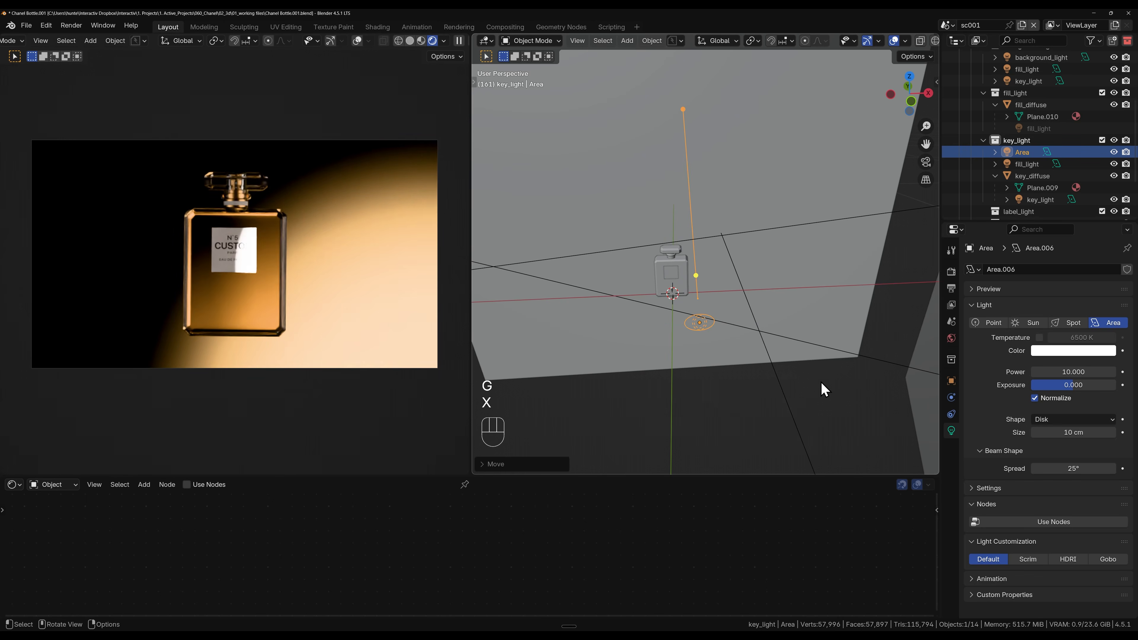
Step: Set the area light's beam spread to 90° and lower it about 15 cm along global Z
key(g)
key(z)
click(752, 313)
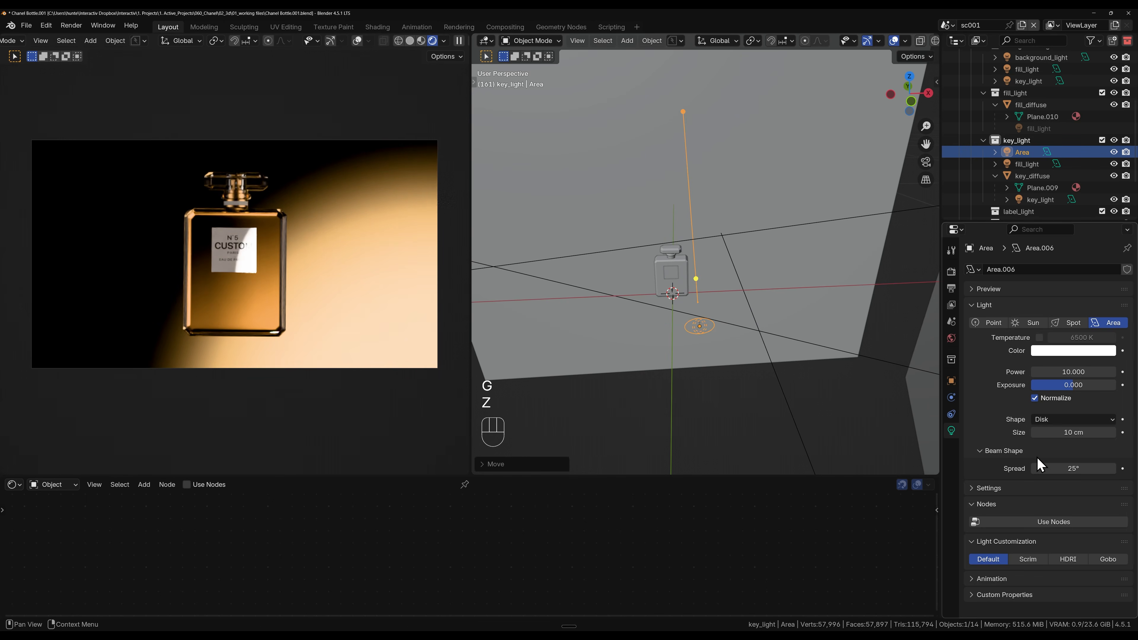
text(90)
key(Return)
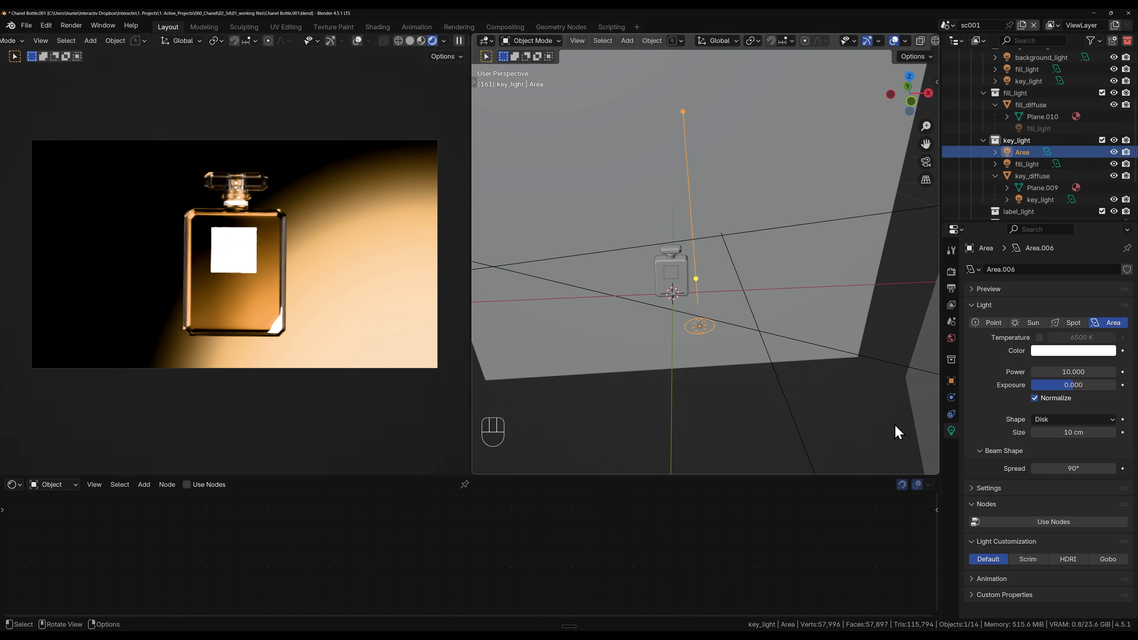
key(g)
key(z)
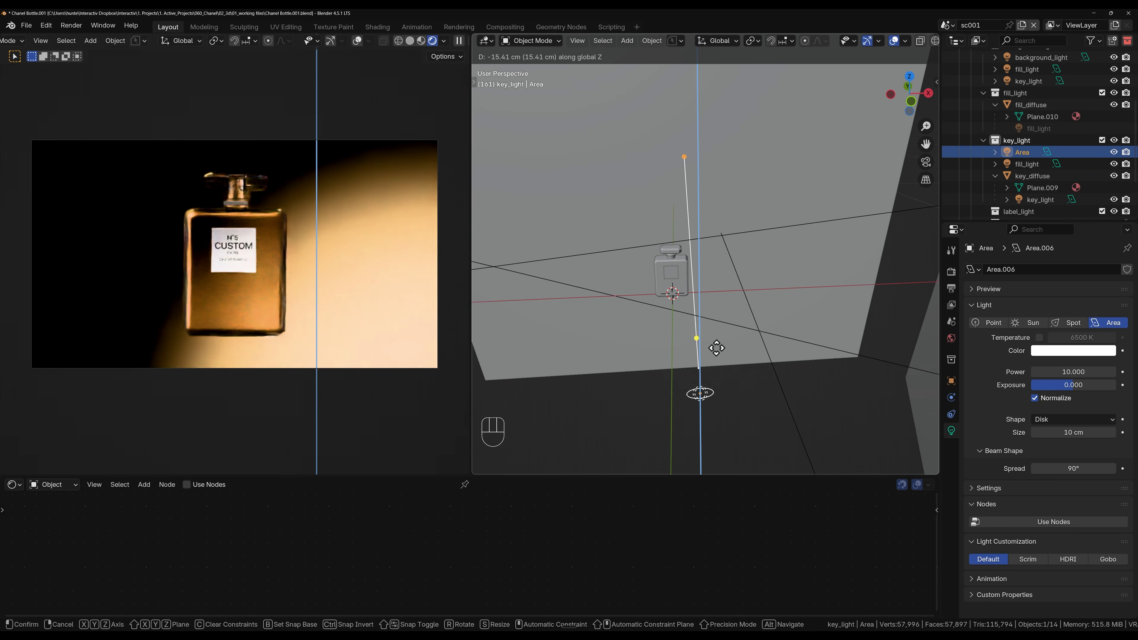
click(715, 348)
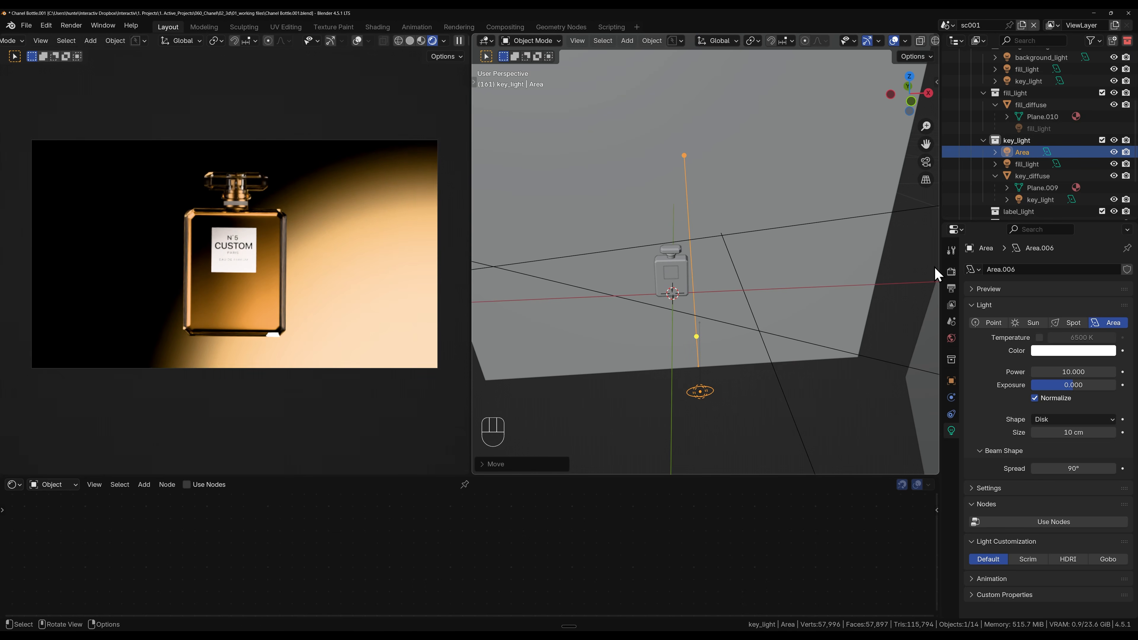
Step: Move the fill_light object from key_light into the fill_light collection and the new area light into the label_light collection
scroll(1026, 149, down, 2)
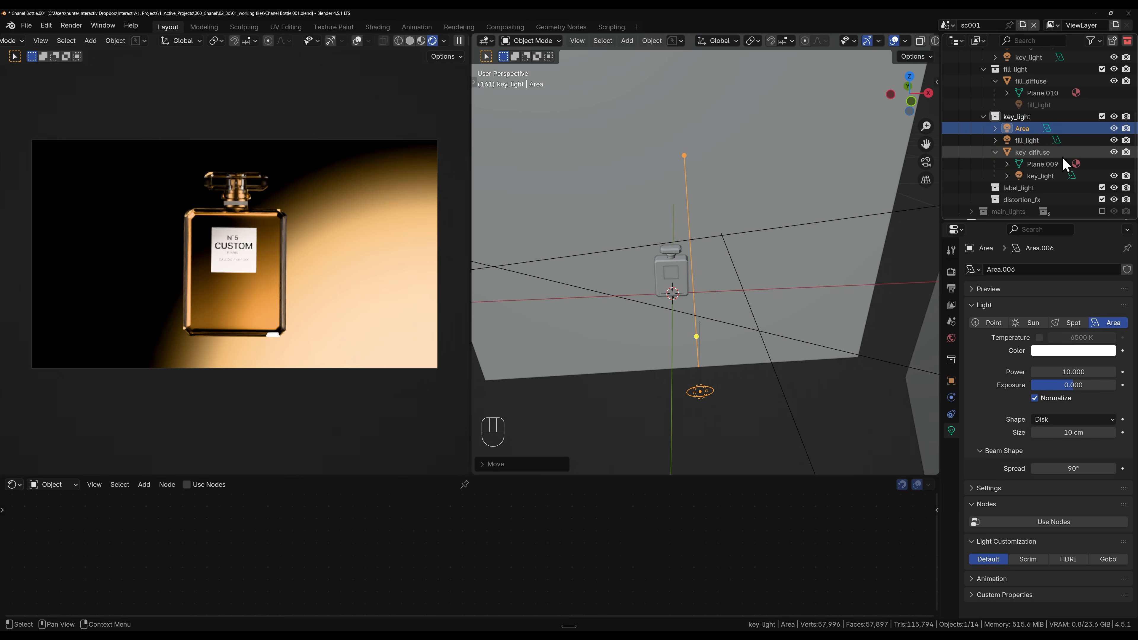
click(1026, 140)
drag(1018, 141, 1028, 79)
click(1022, 129)
drag(1021, 130, 1025, 177)
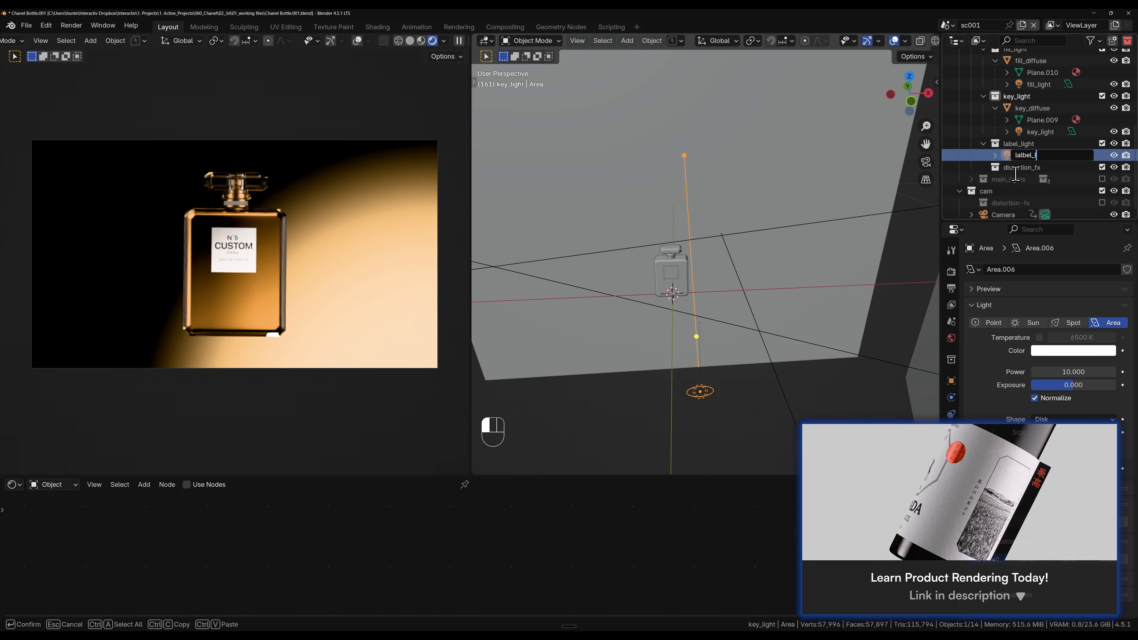
Step: Rename the area light in the label_light collection as label_light
text(_light)
key(Return)
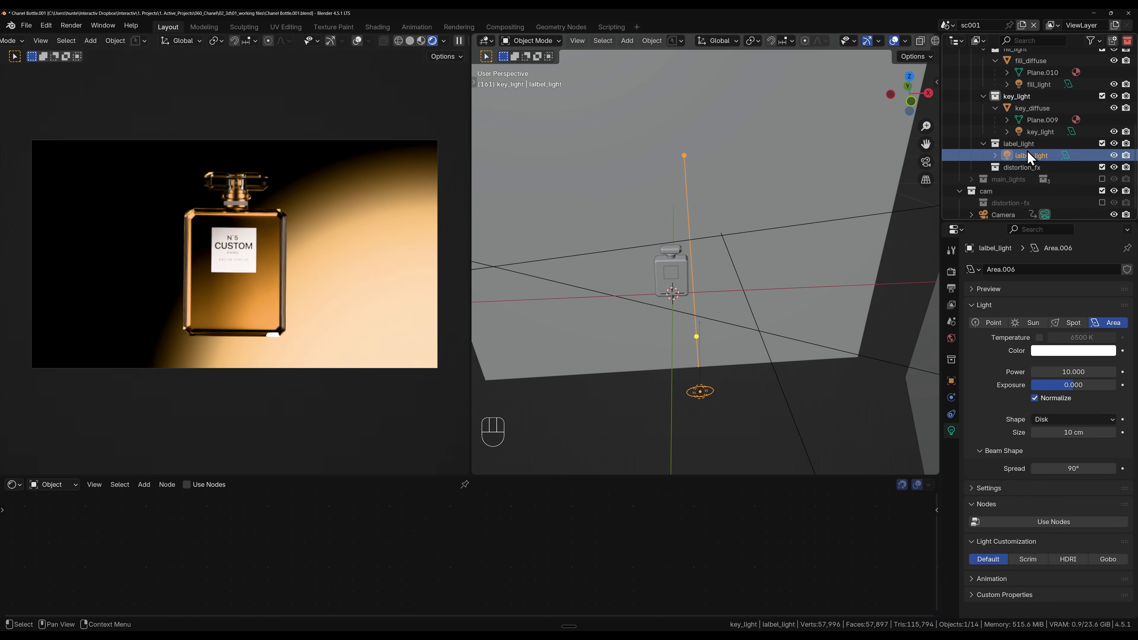
double_click(1026, 154)
click(1023, 155)
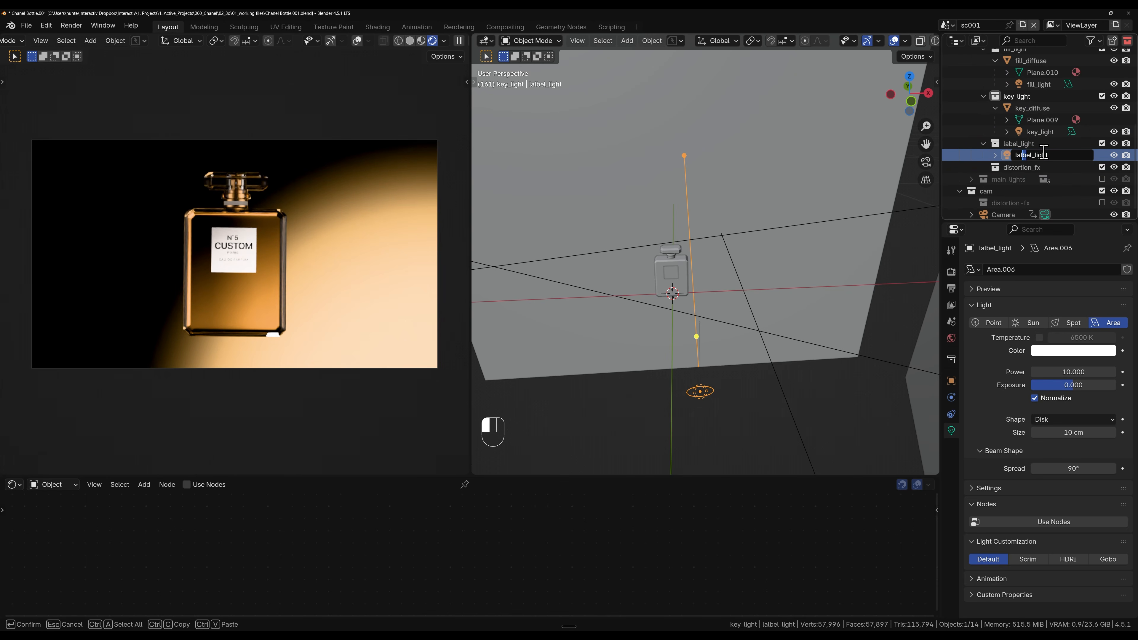
key(BackSpace)
key(Return)
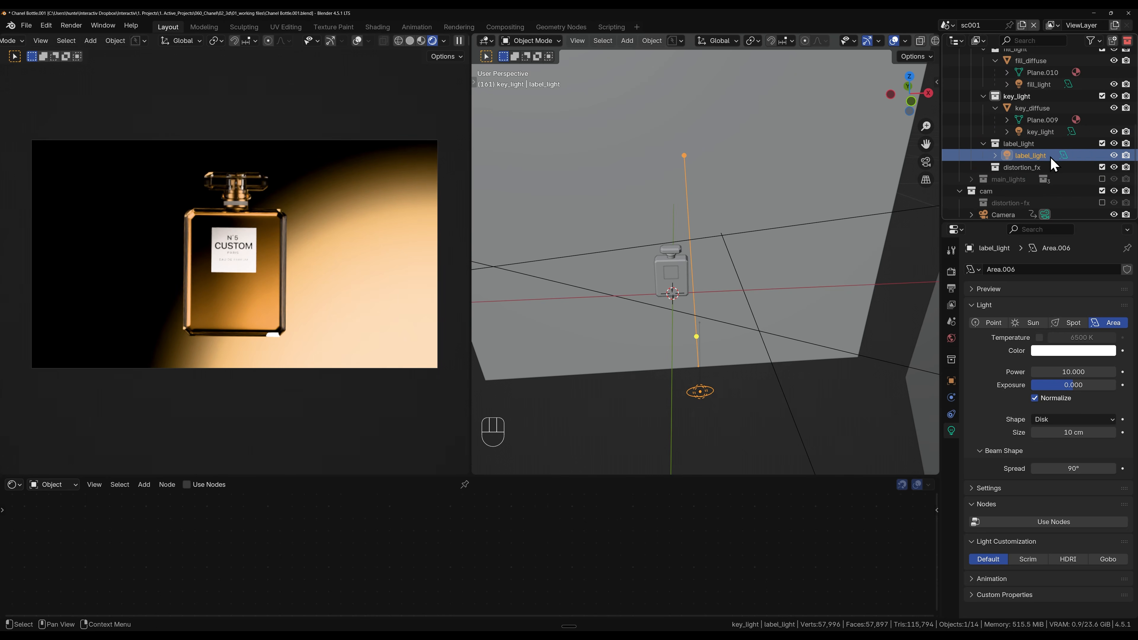
Step: Create a new light linking collection for the label_light object
click(951, 381)
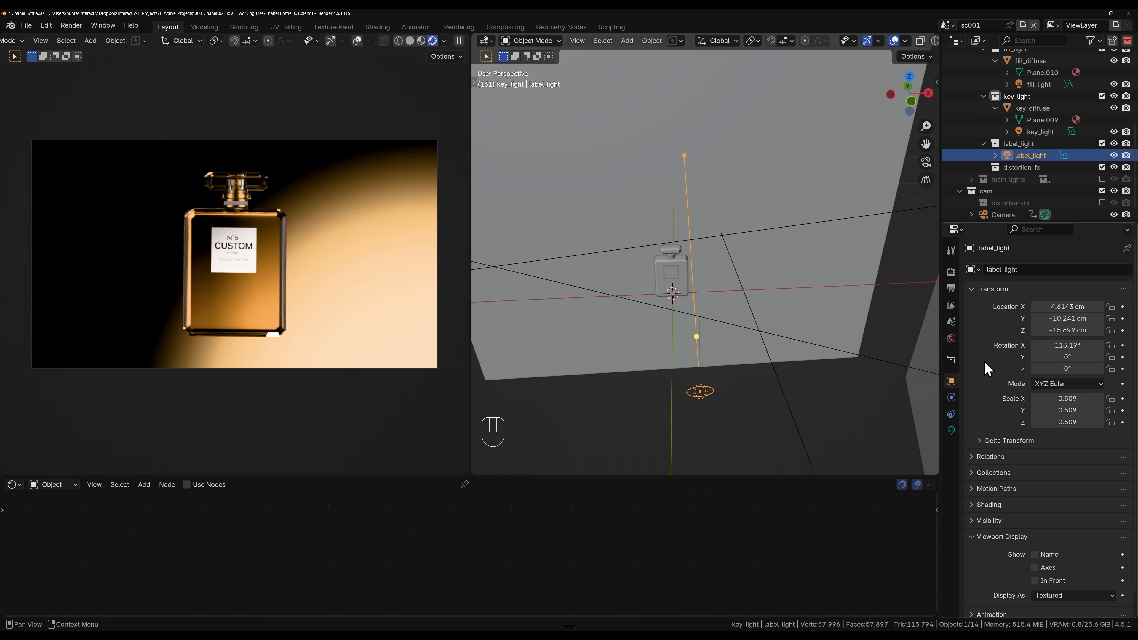
scroll(987, 369, down, 2)
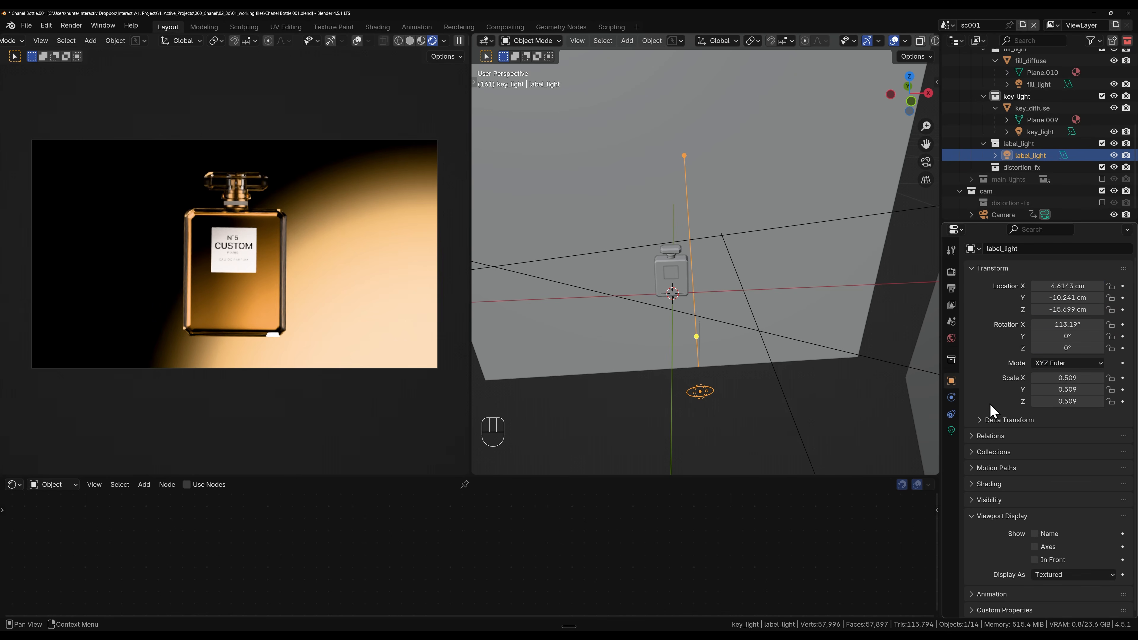
click(973, 516)
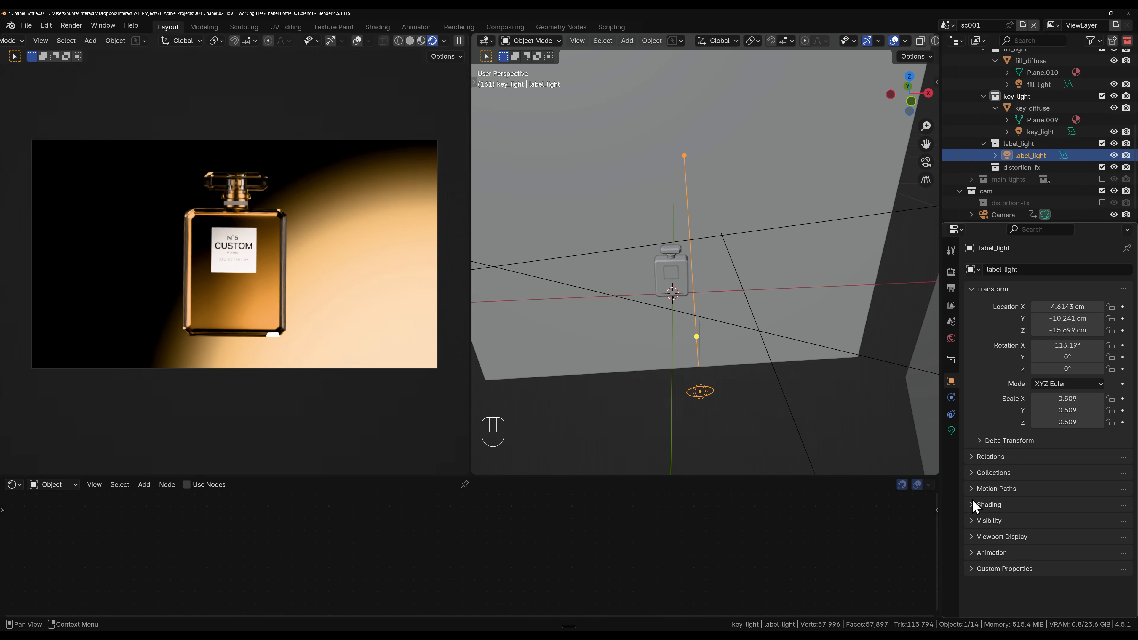
click(973, 505)
click(980, 520)
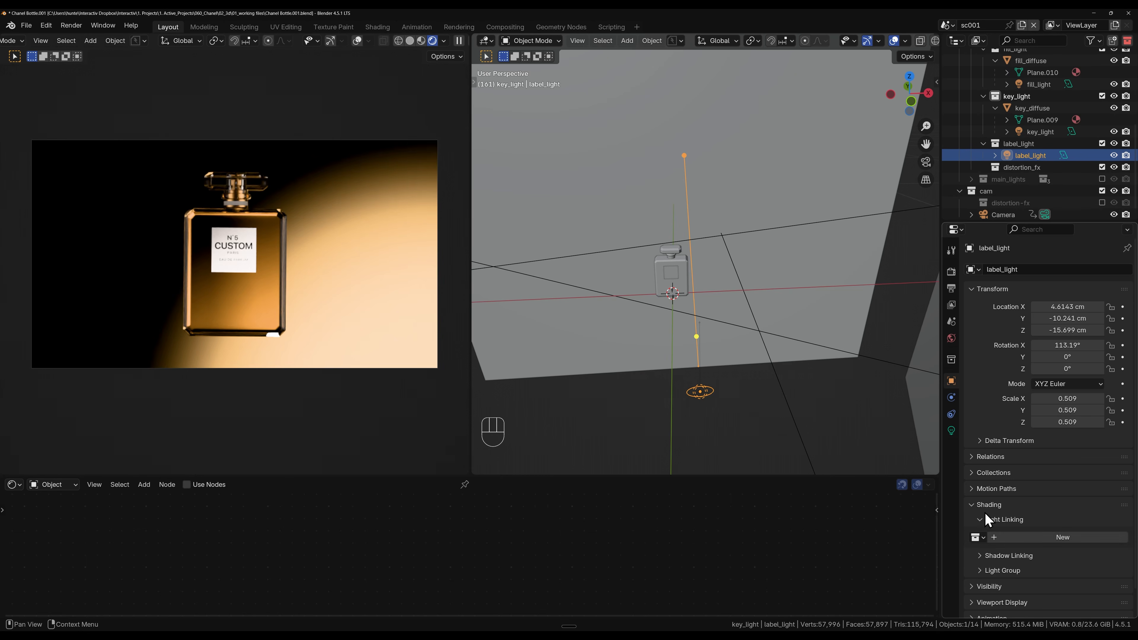
click(1004, 540)
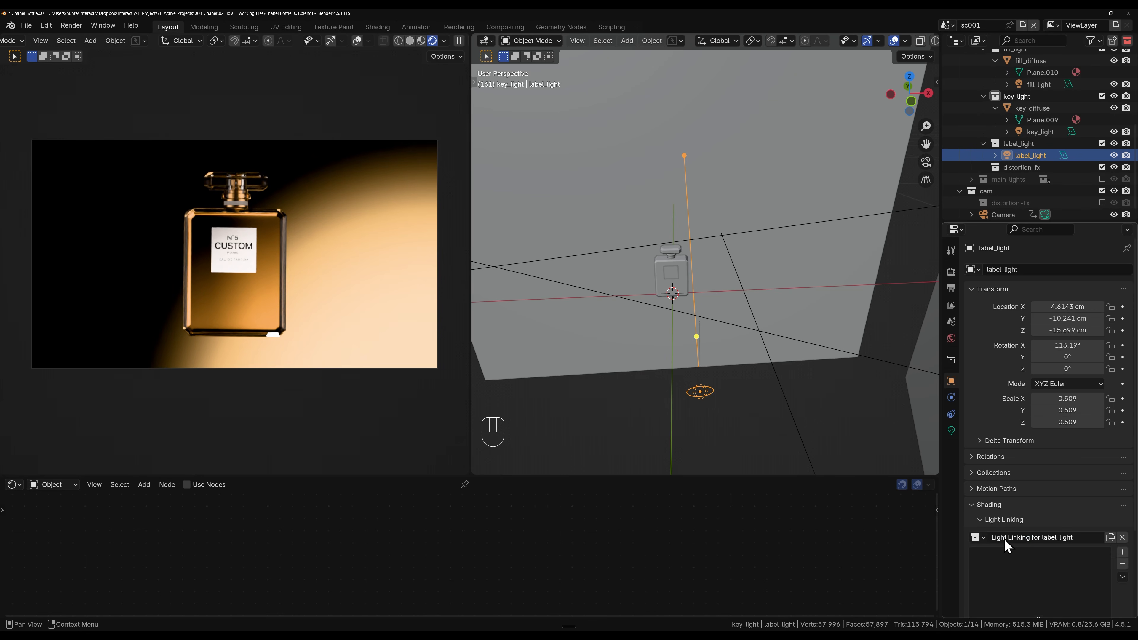
Step: Shorten the light linking collection's name to label_light
click(1044, 537)
drag(1041, 537, 987, 532)
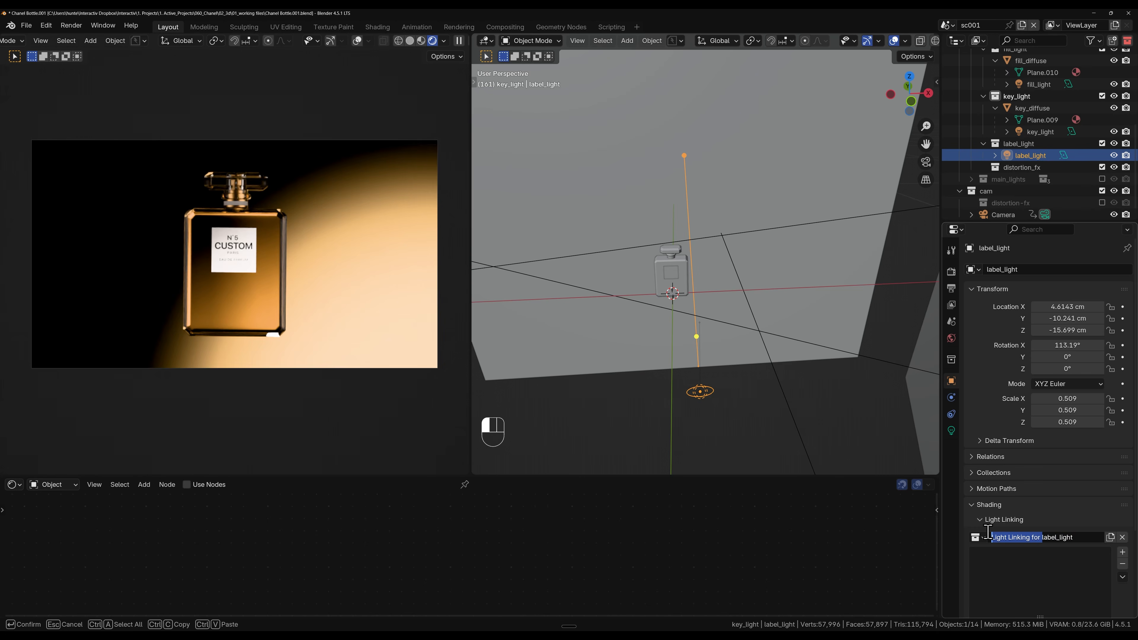
key(BackSpace)
key(Return)
scroll(1094, 567, down, 3)
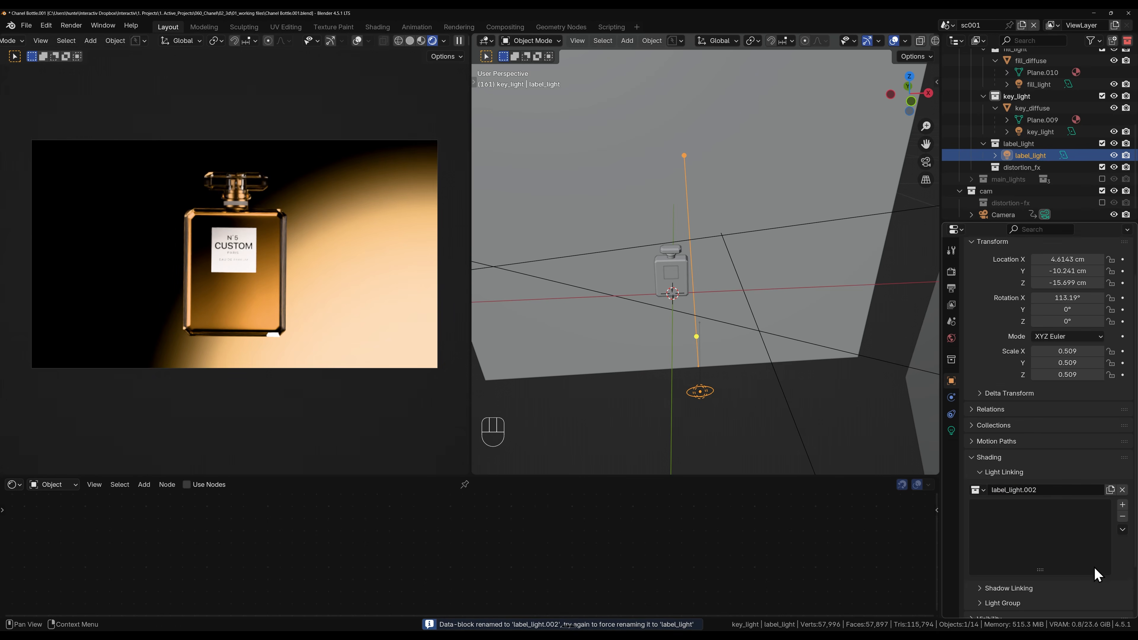
Step: Expand the main model's hierarchy and add its label object to the label light's light linking collection
scroll(1094, 567, down, 2)
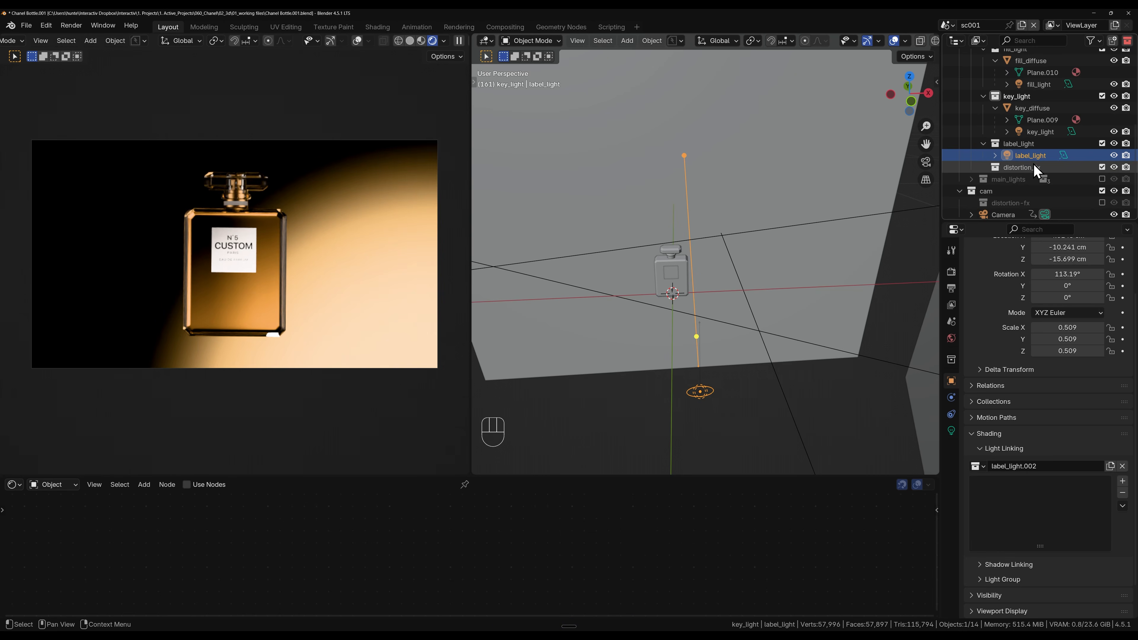
scroll(1034, 164, up, 5)
scroll(1027, 180, up, 2)
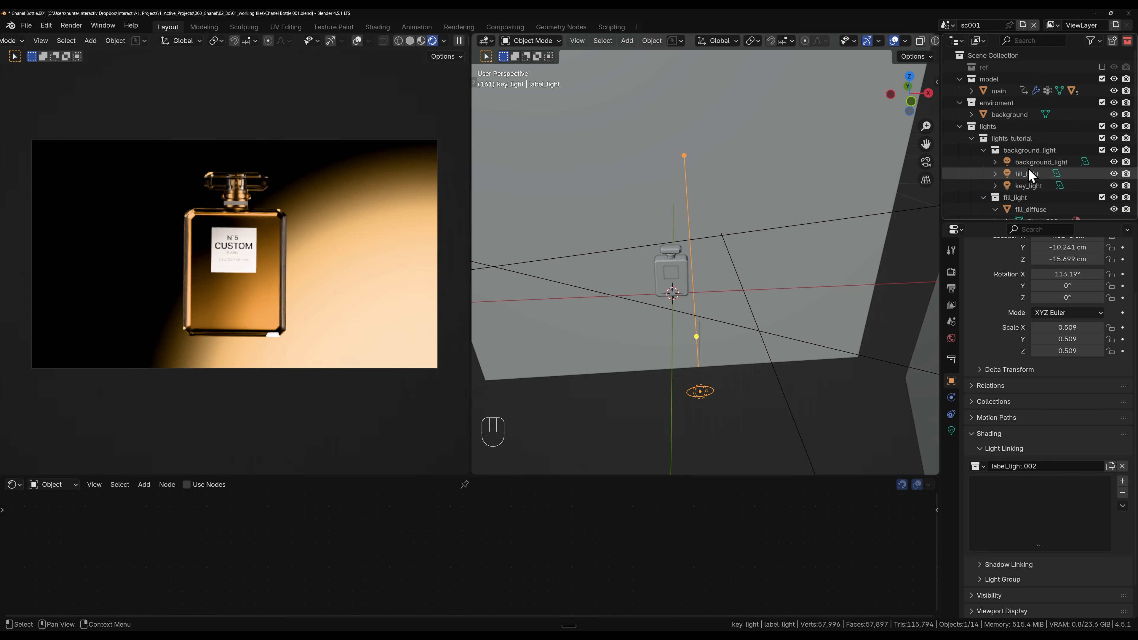
click(971, 90)
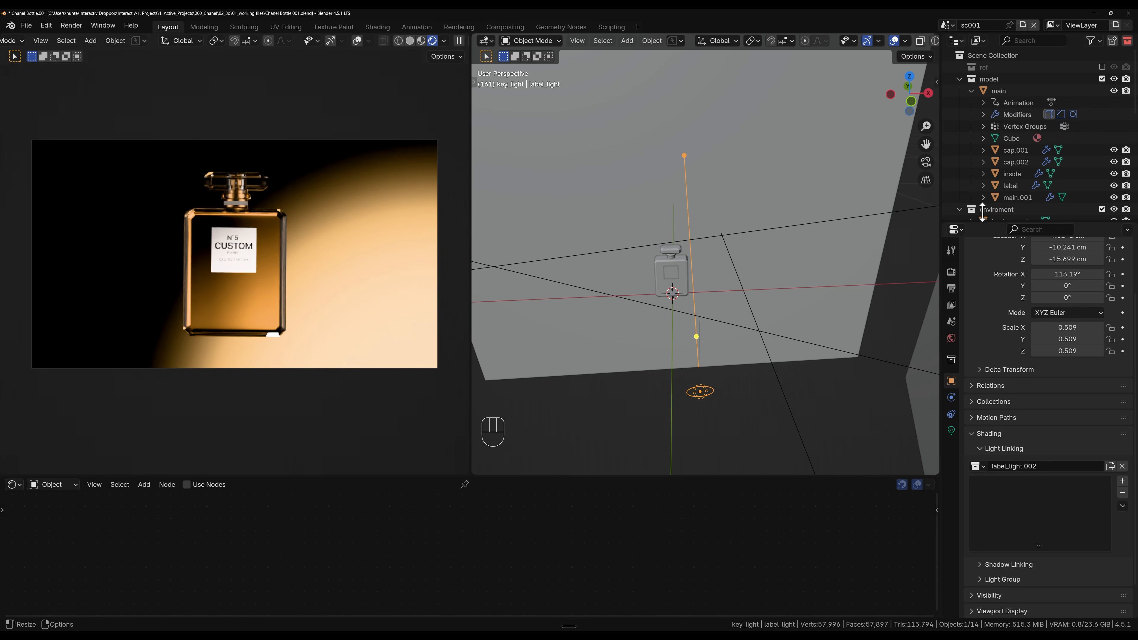
click(1010, 186)
drag(1016, 185, 1019, 521)
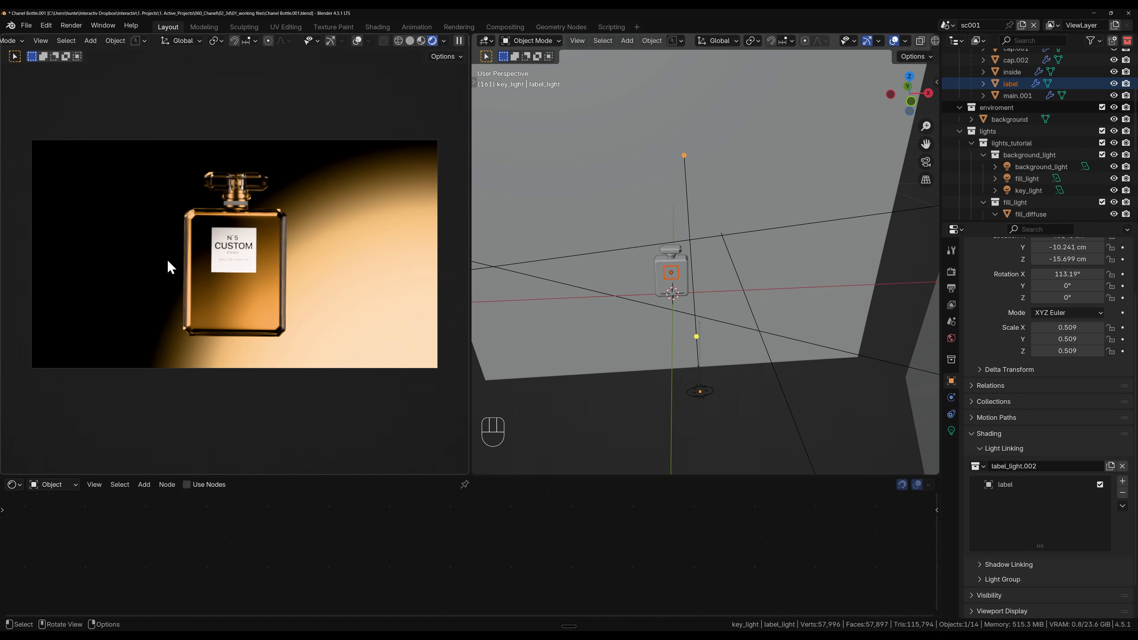
Step: Exclude the label from the light linking and include it again to compare its lighting in the render
click(1099, 485)
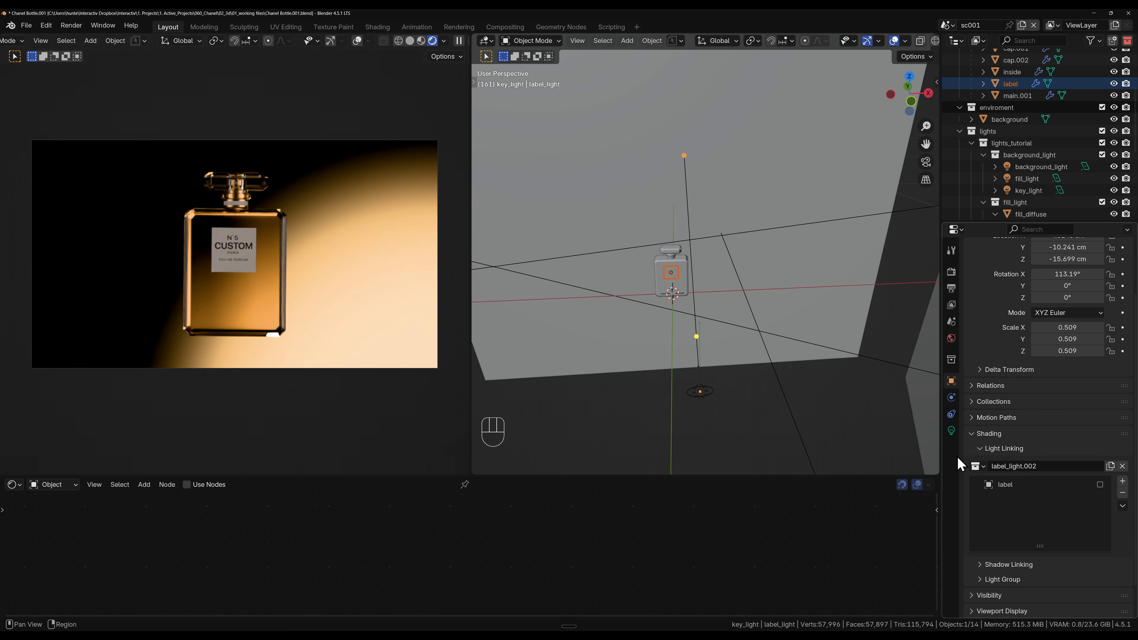
click(1100, 484)
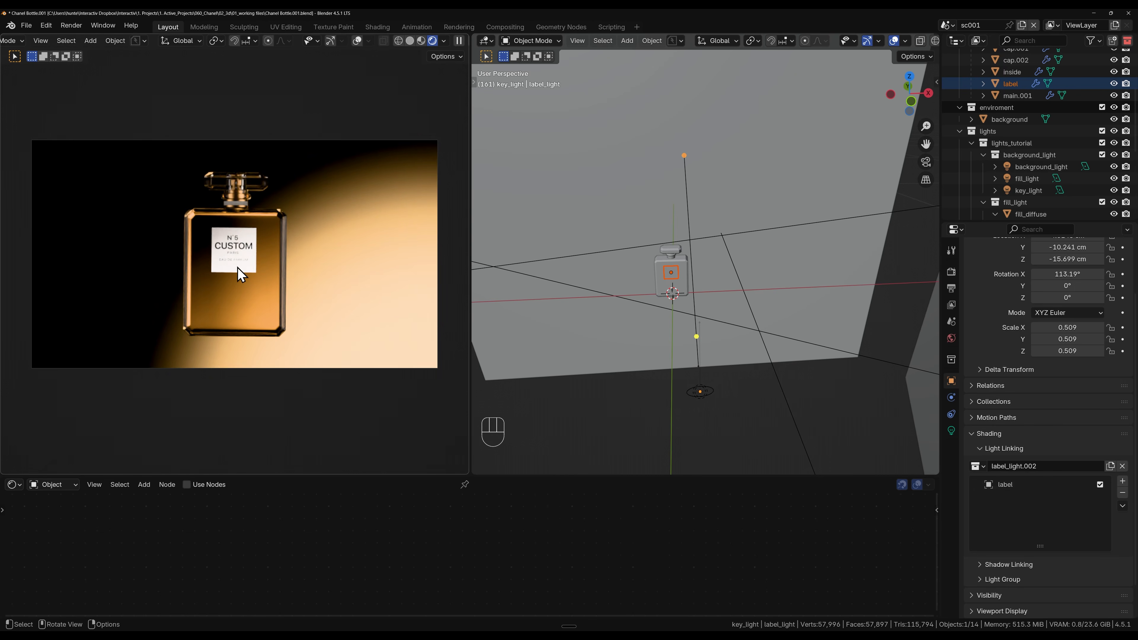
scroll(241, 274, up, 6)
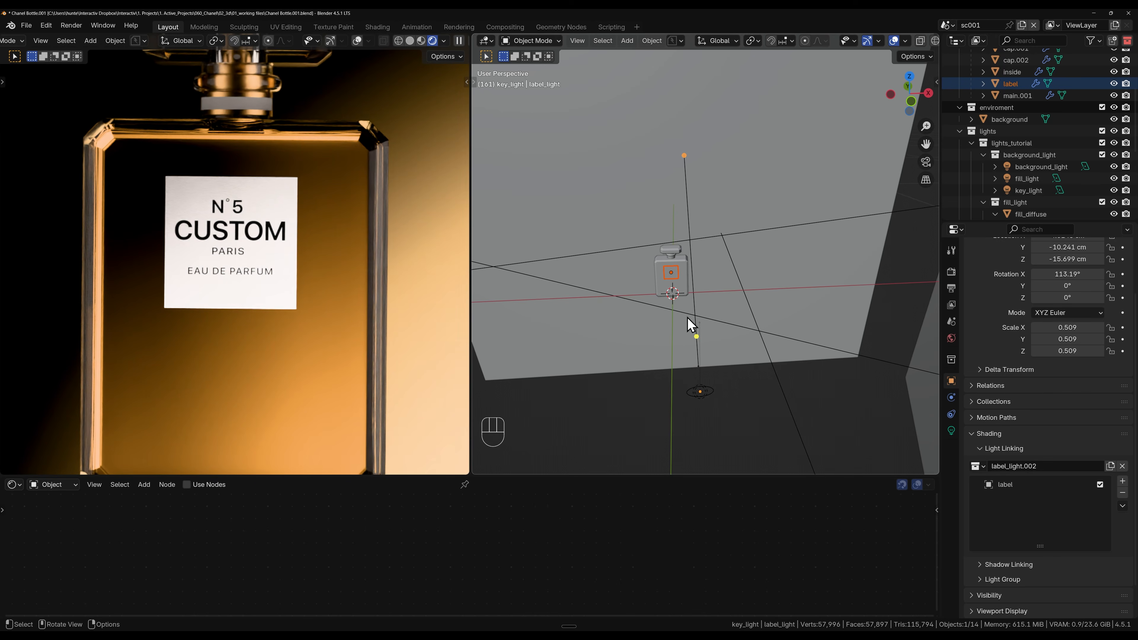
Step: Select the label light and set its power to 7
click(701, 391)
click(950, 430)
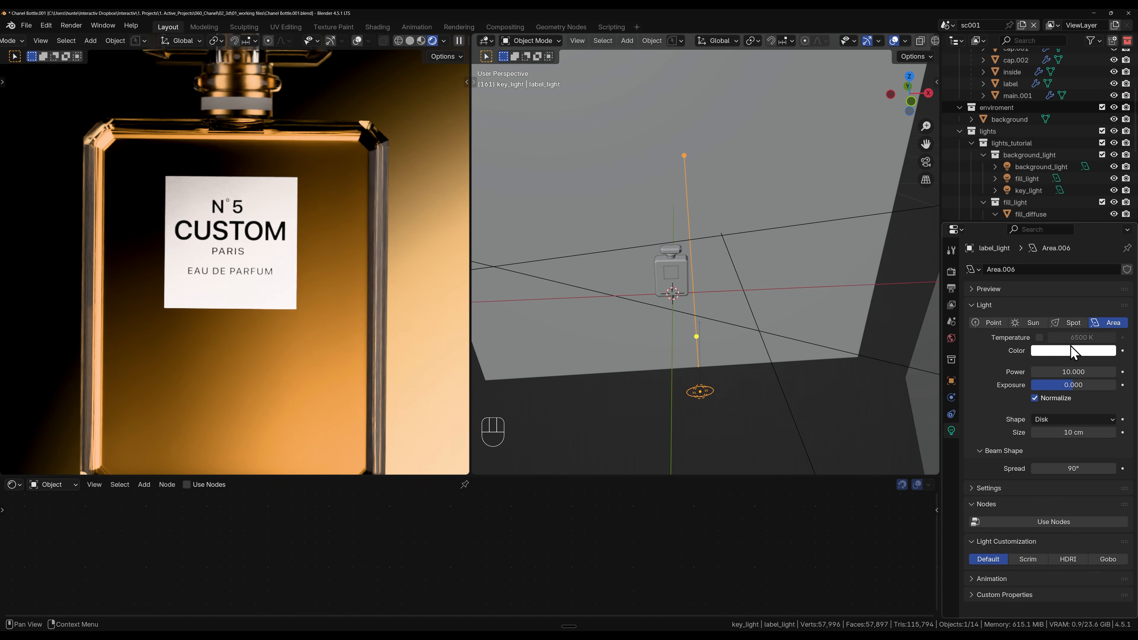
click(1075, 372)
text(7.4)
key(Return)
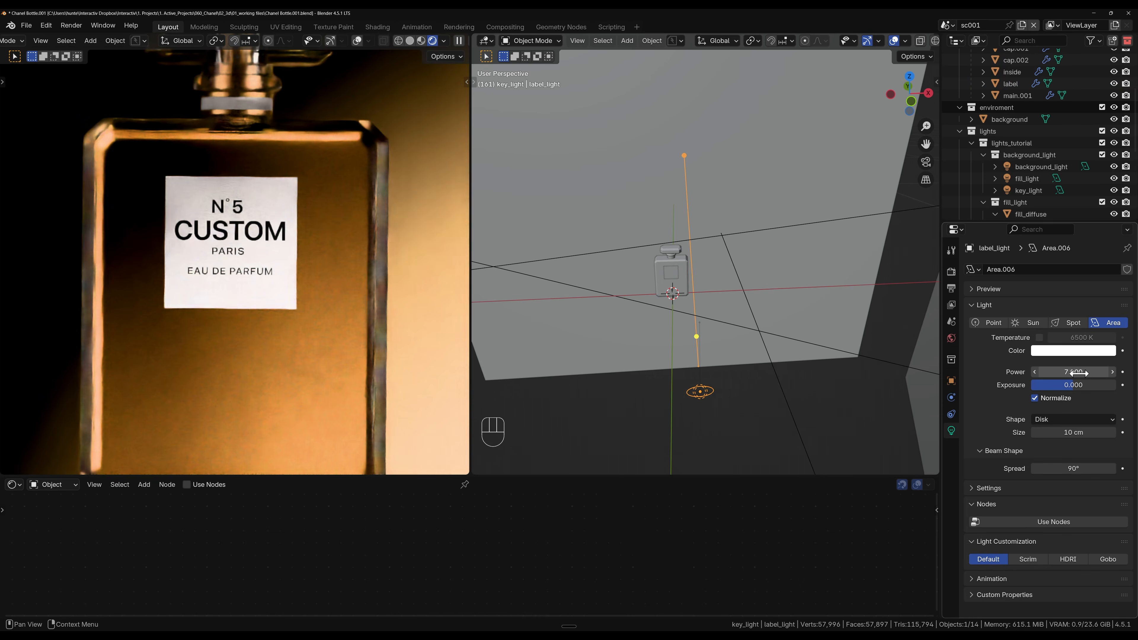
Step: Try a power of 2 on the label light and inspect the label in the render
click(1075, 372)
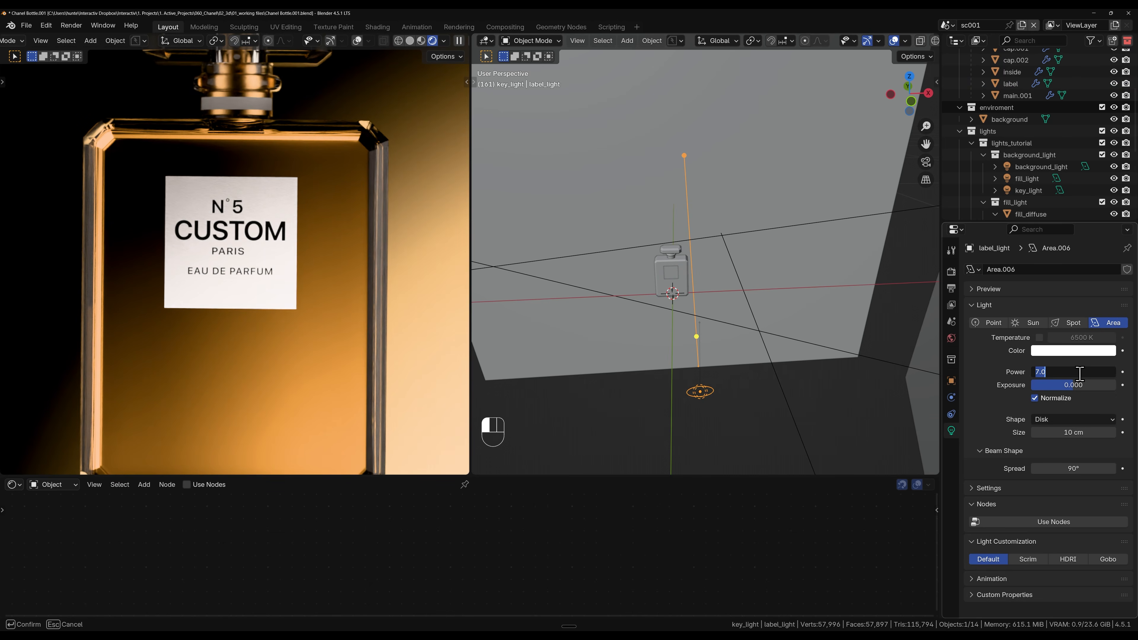
text(2.4)
key(Return)
scroll(201, 250, up, 4)
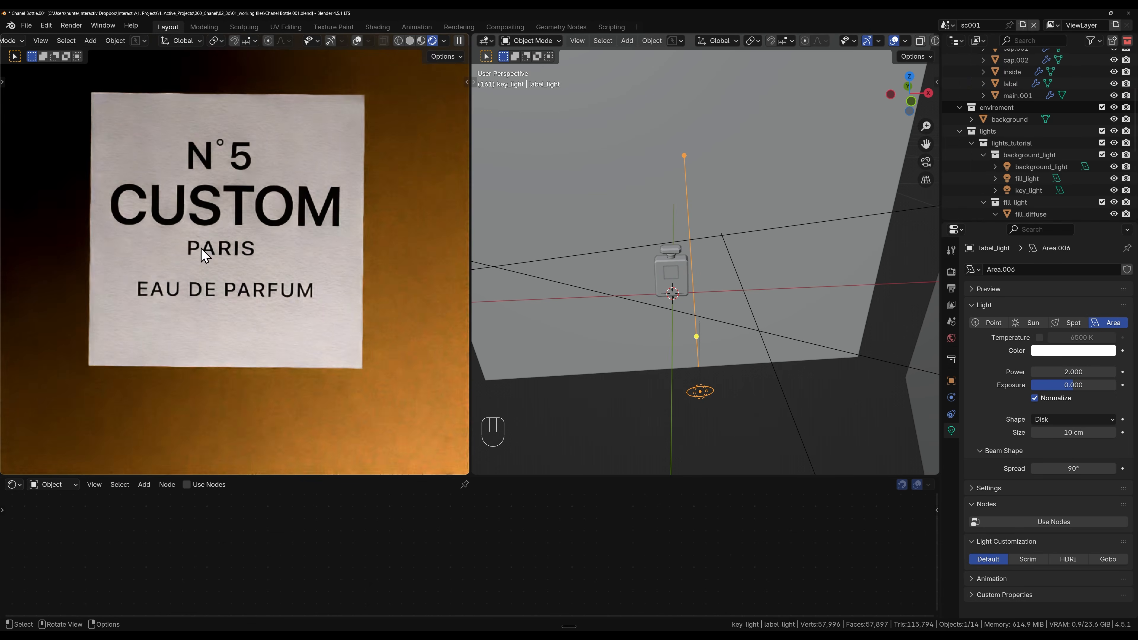
scroll(260, 290, down, 6)
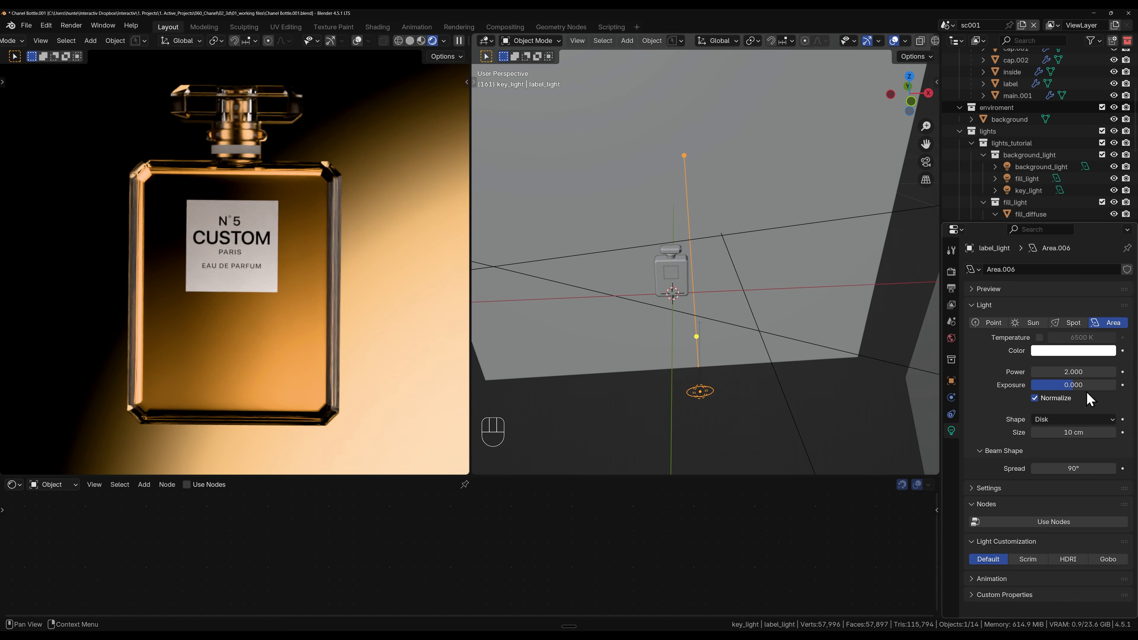
Step: Set the label light's power to 4, raise it to 5, and fit the camera frame in the rendered view
click(1080, 372)
text(4)
key(Return)
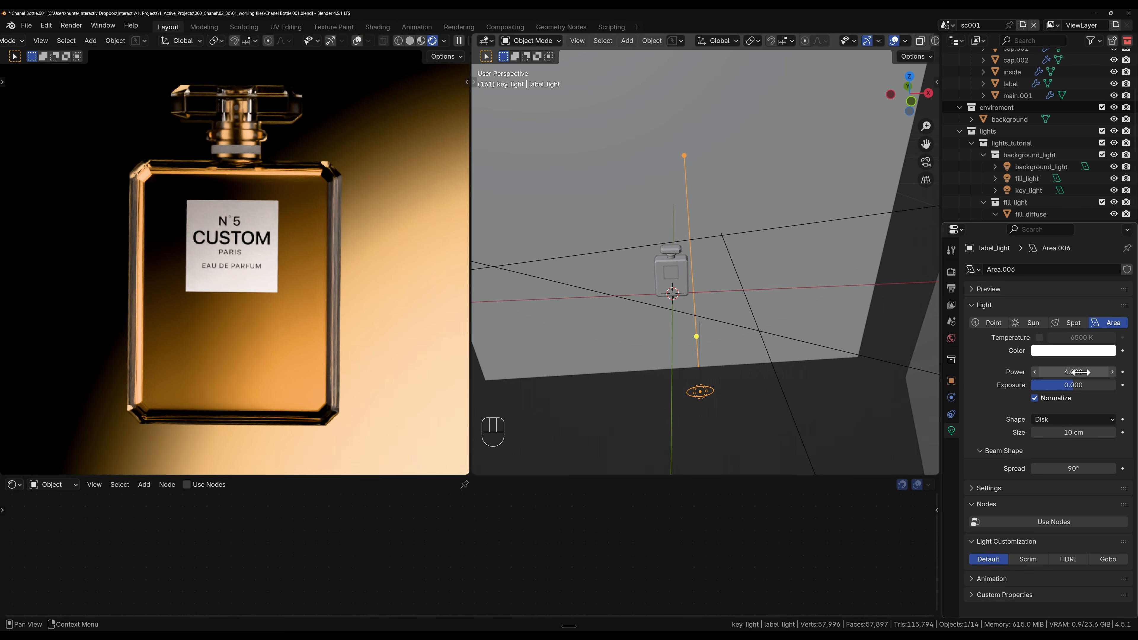
click(1081, 372)
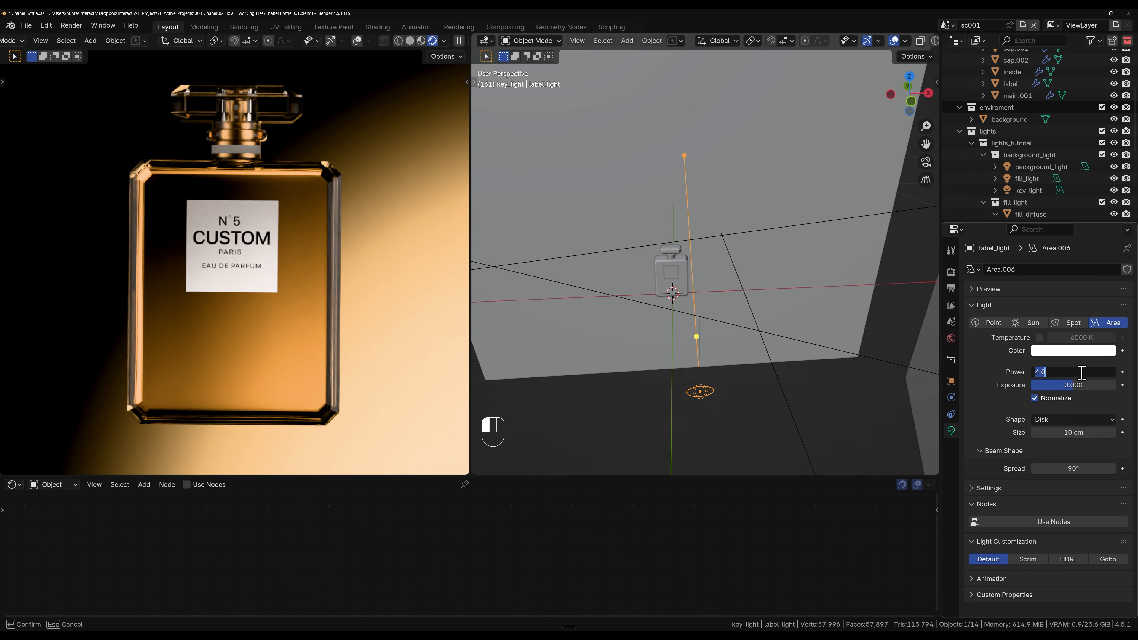
text(5)
key(Return)
key(Home)
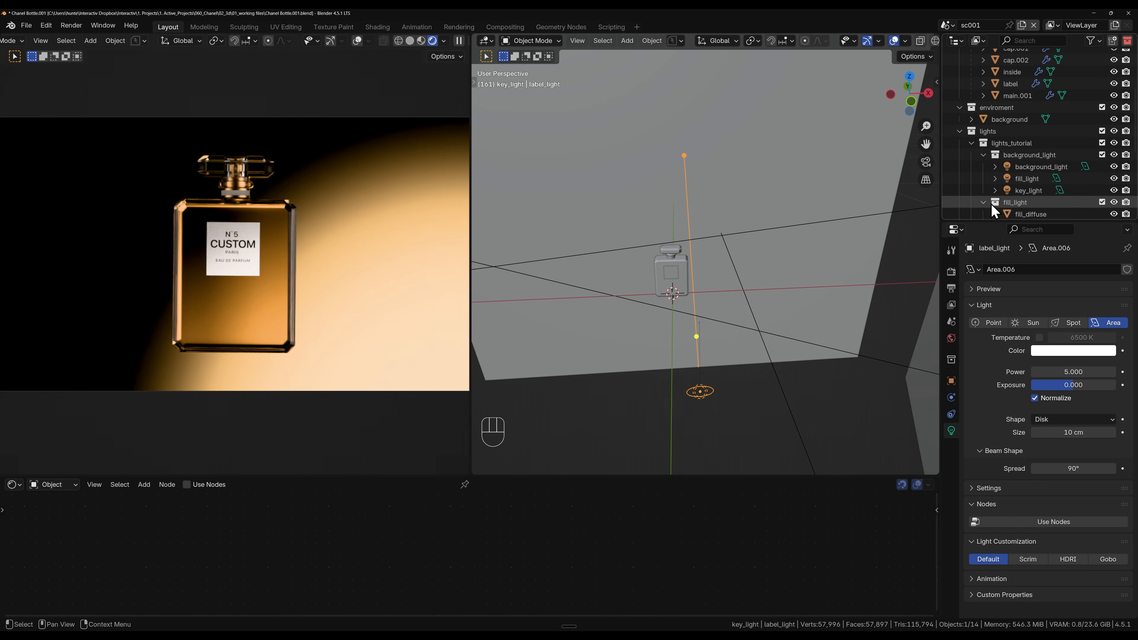
Step: Collapse the fill_light and key_light collections in the scene hierarchy, keeping the lights inside background_light listed
click(983, 154)
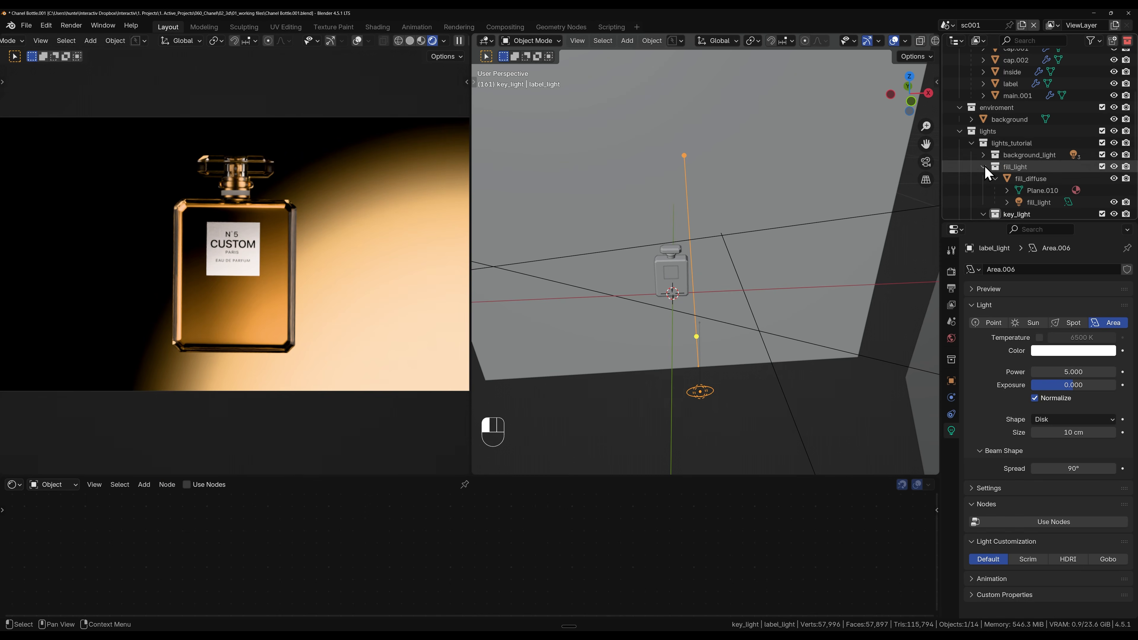
click(983, 166)
click(983, 178)
click(983, 155)
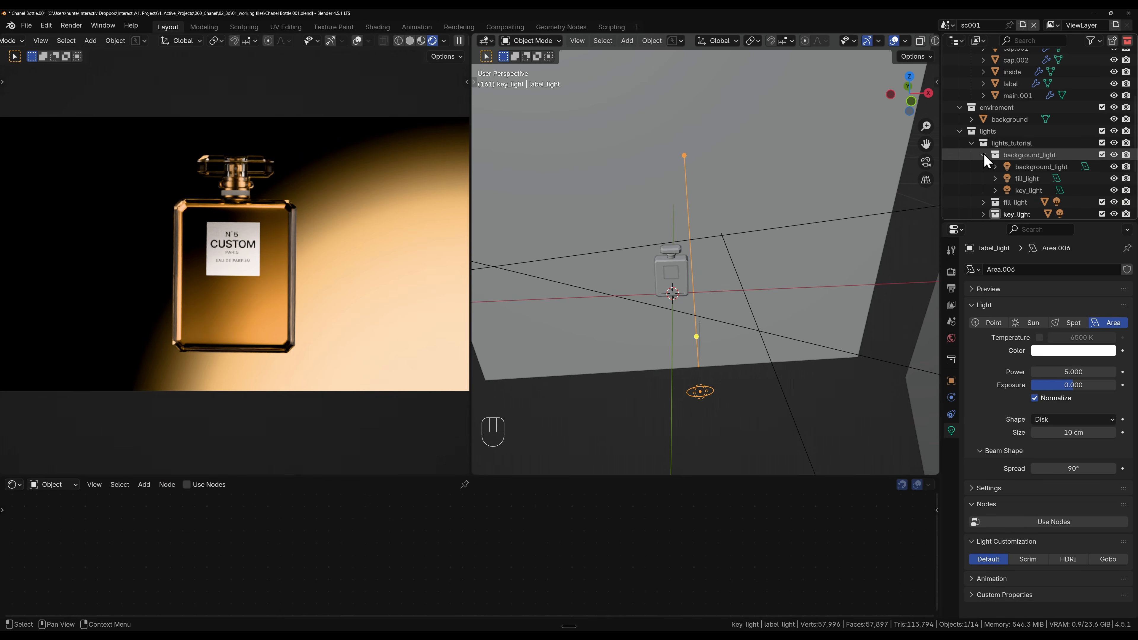
scroll(1070, 177, down, 3)
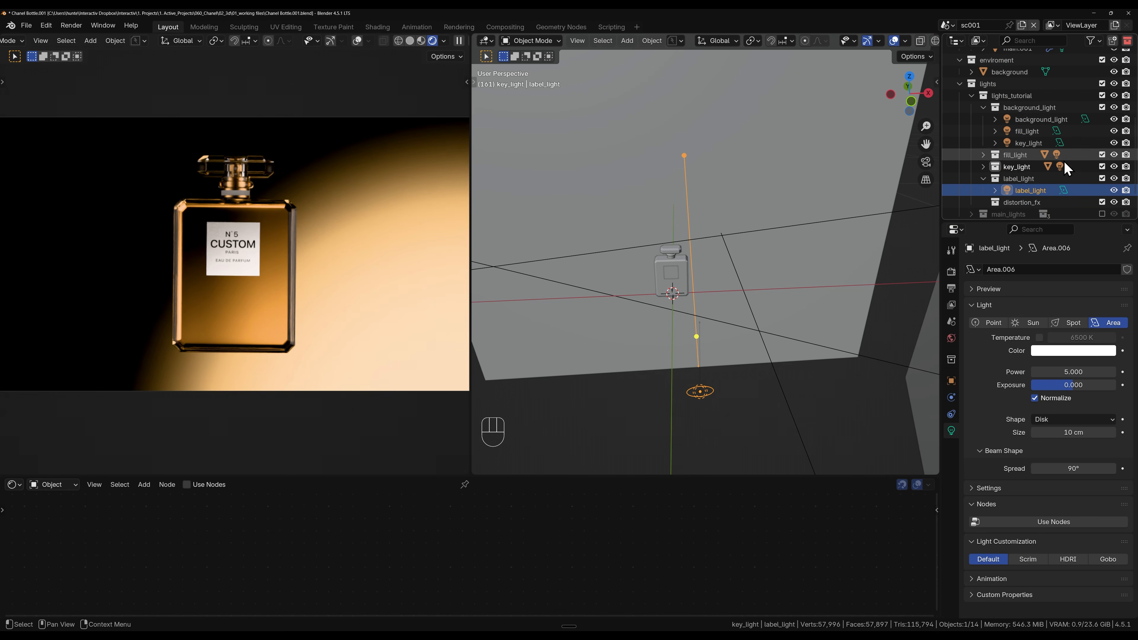
Step: Try to move the fill light out of the background_light collection into its own light collection
click(1029, 131)
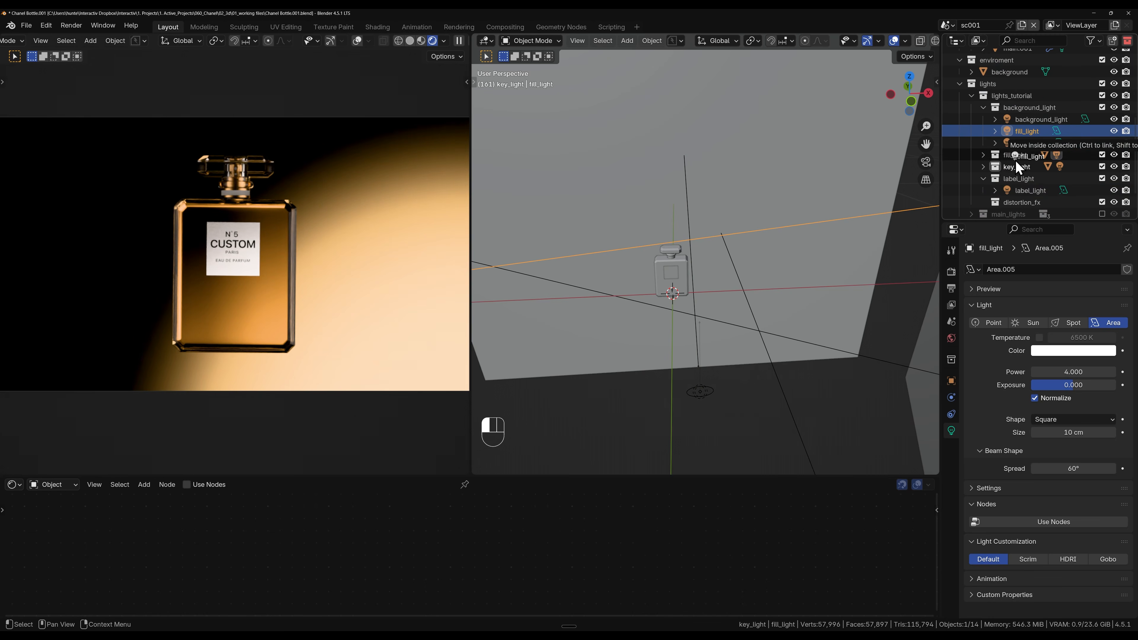
click(983, 155)
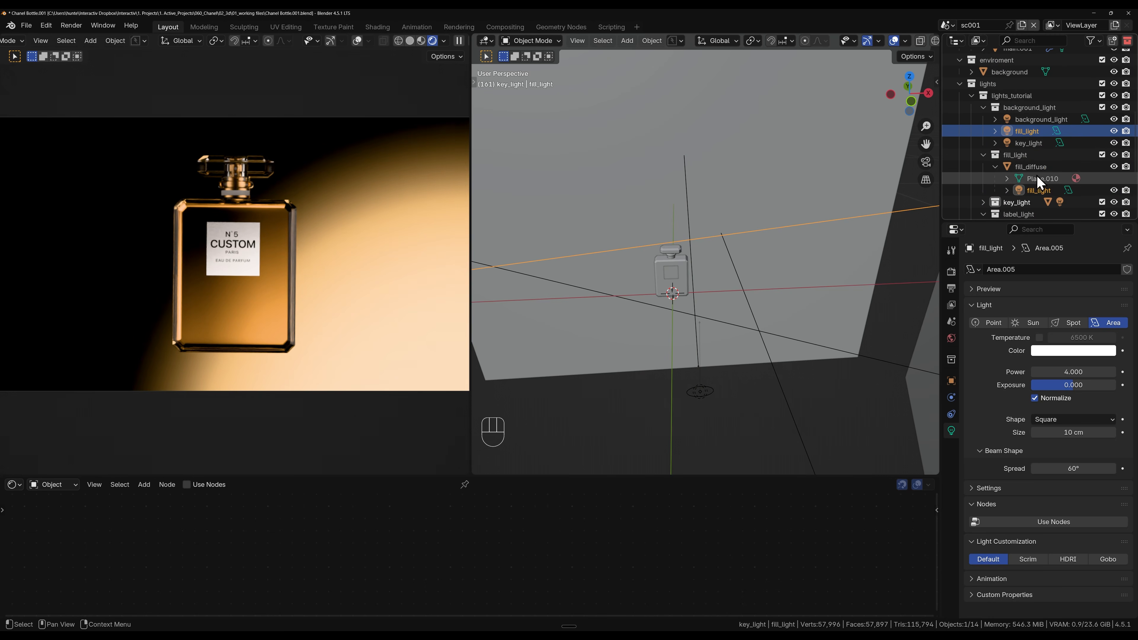
click(995, 167)
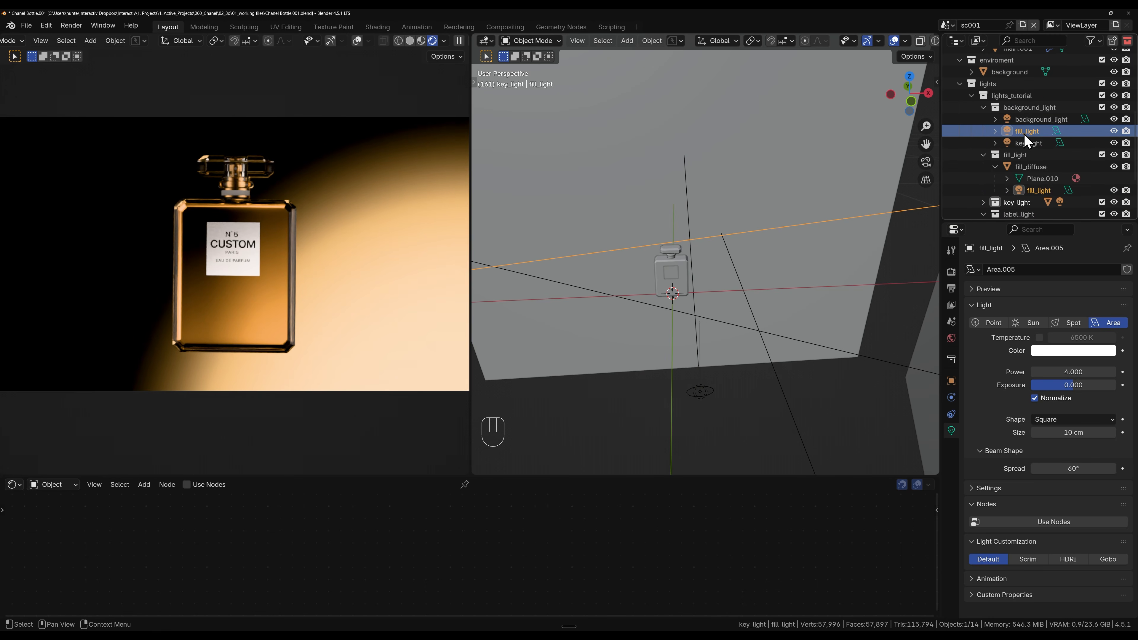
scroll(757, 241, down, 6)
scroll(757, 241, up, 2)
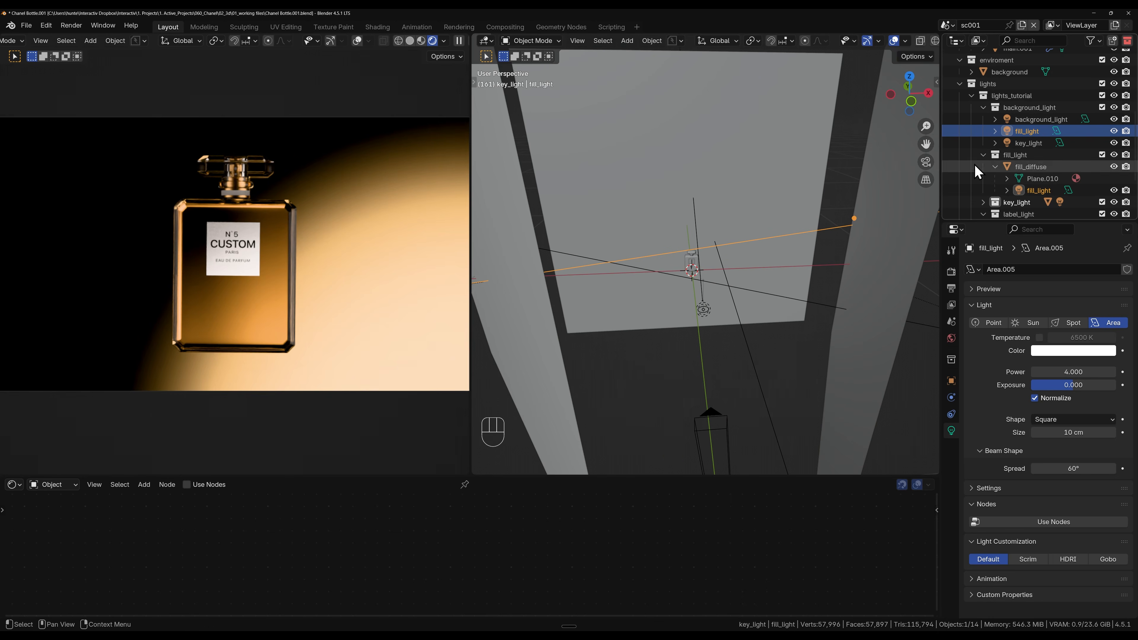
drag(1026, 131, 1021, 203)
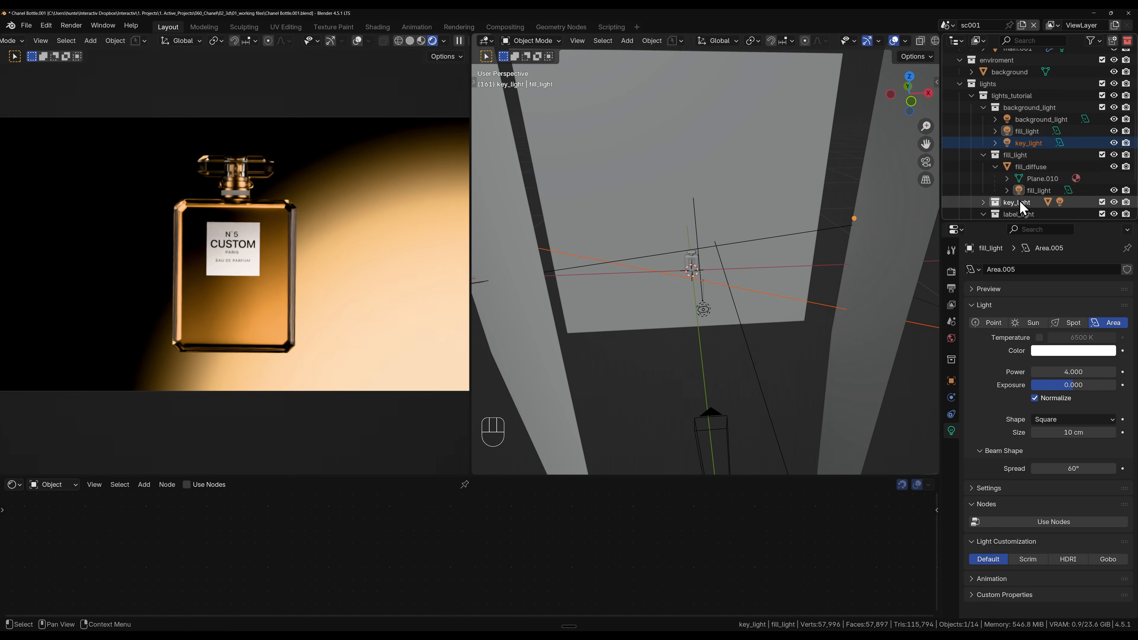
click(1019, 131)
Step: Collapse the background_light, fill_light and label_light collections and make distortion_fx the active collection
click(983, 107)
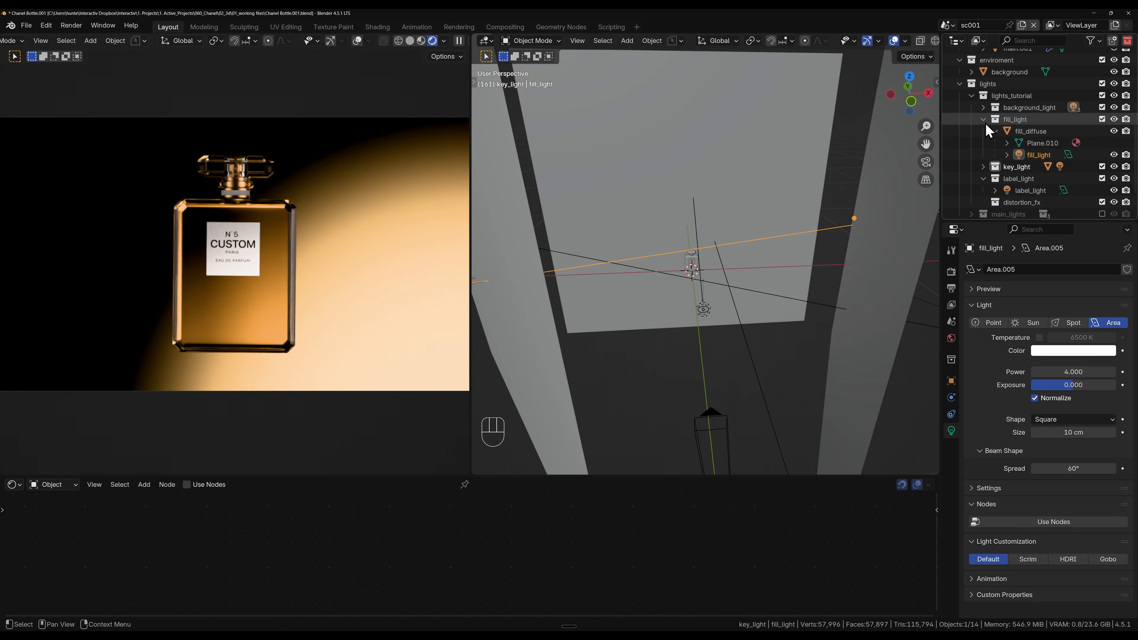
click(983, 119)
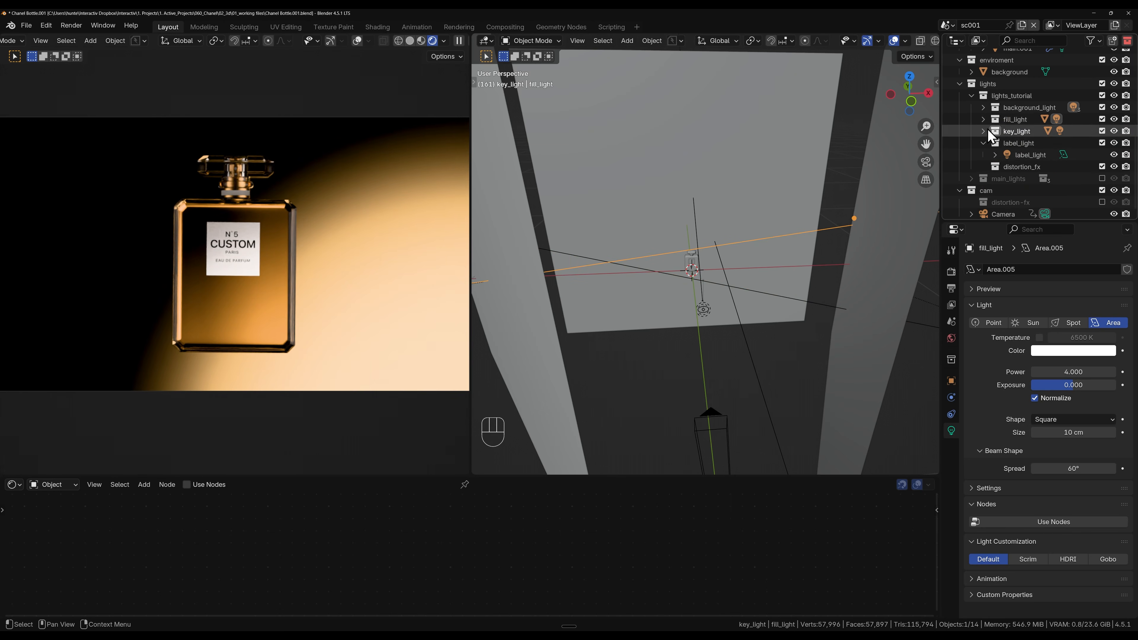
click(983, 143)
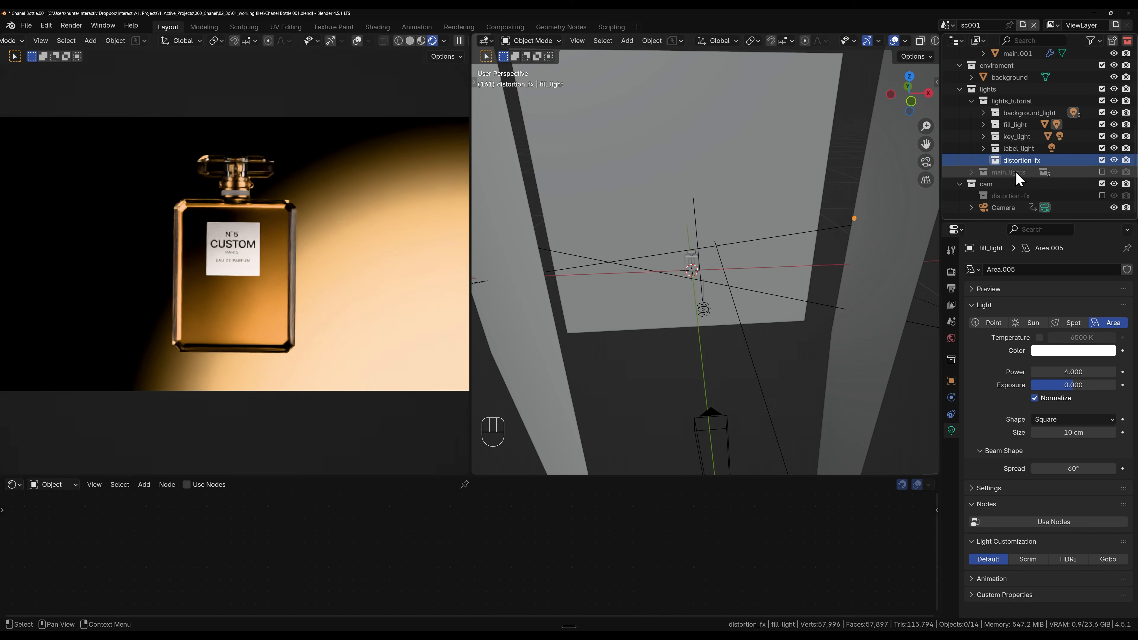
click(1023, 161)
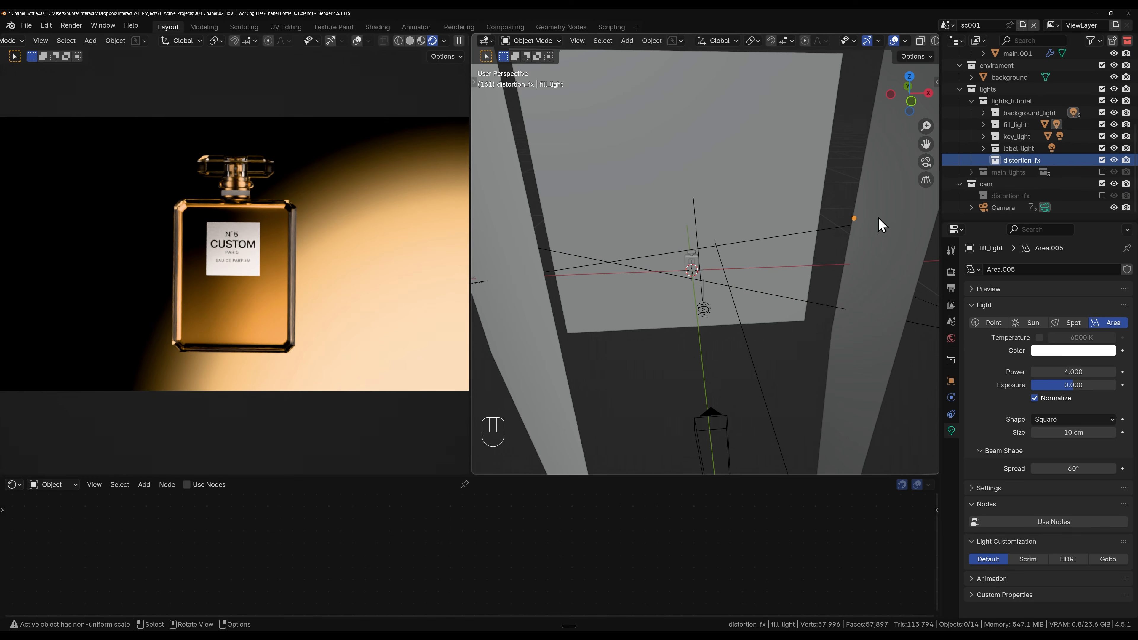
Step: Add a torus mesh to the distortion_fx collection and open its creation settings
middle_drag(702, 306, 665, 299)
key(shift+a)
mouse_move(667, 293)
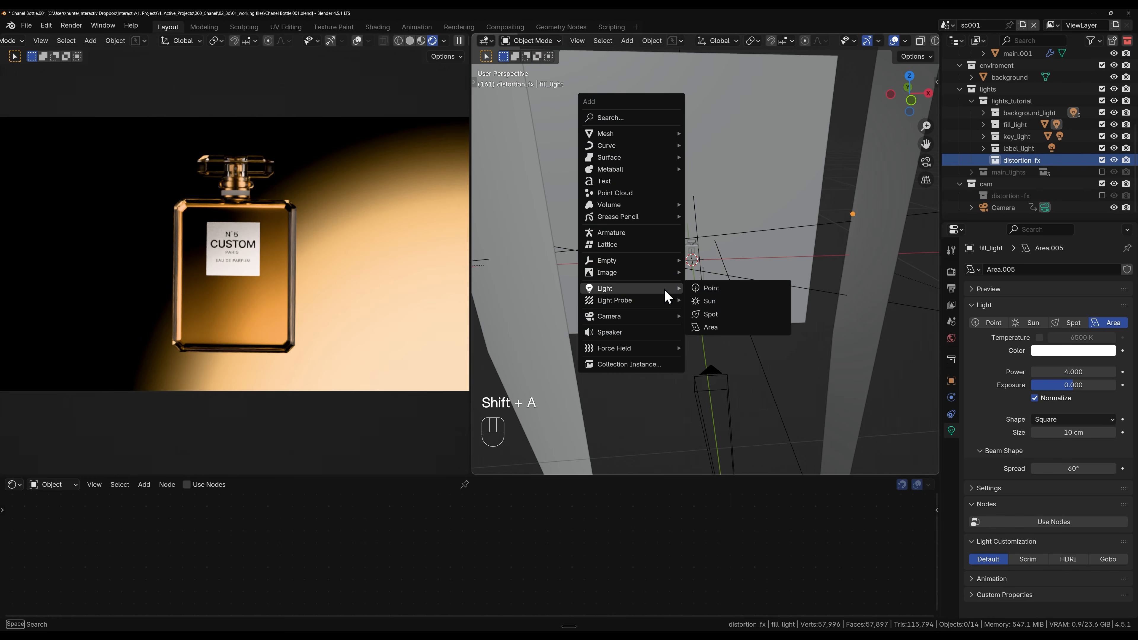
mouse_move(647, 140)
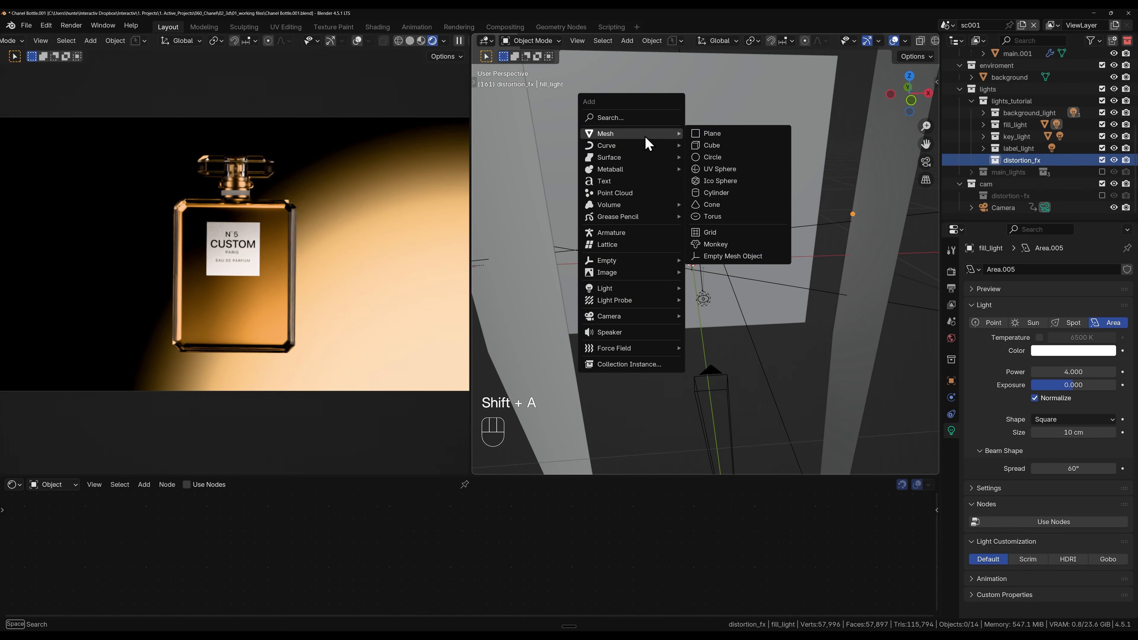
click(716, 215)
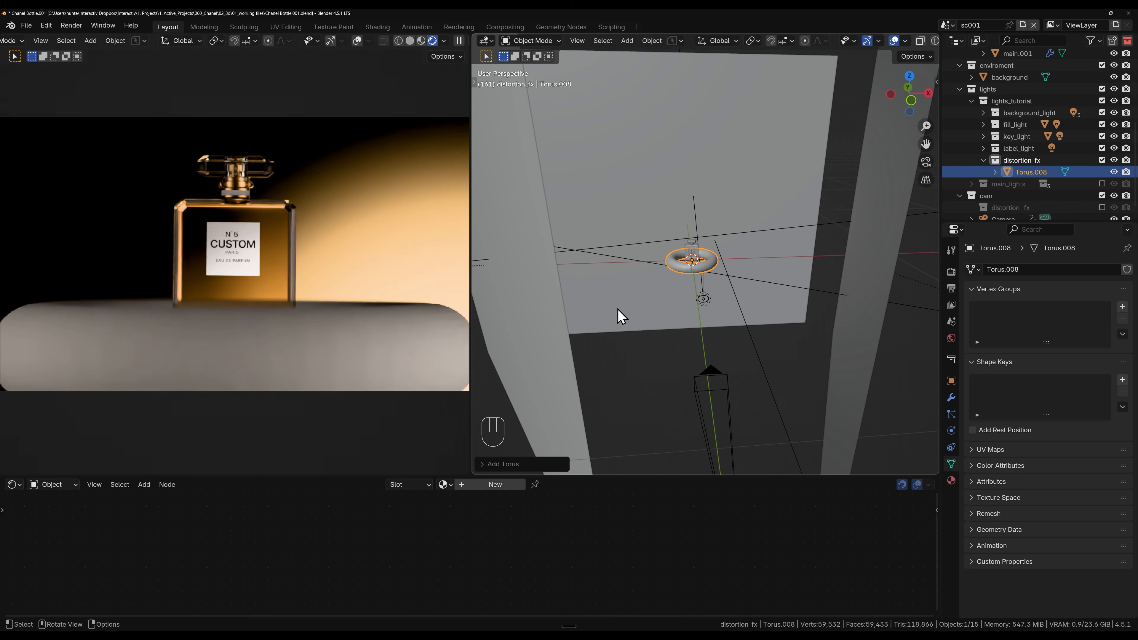
scroll(618, 309, up, 7)
scroll(620, 316, down, 4)
click(510, 467)
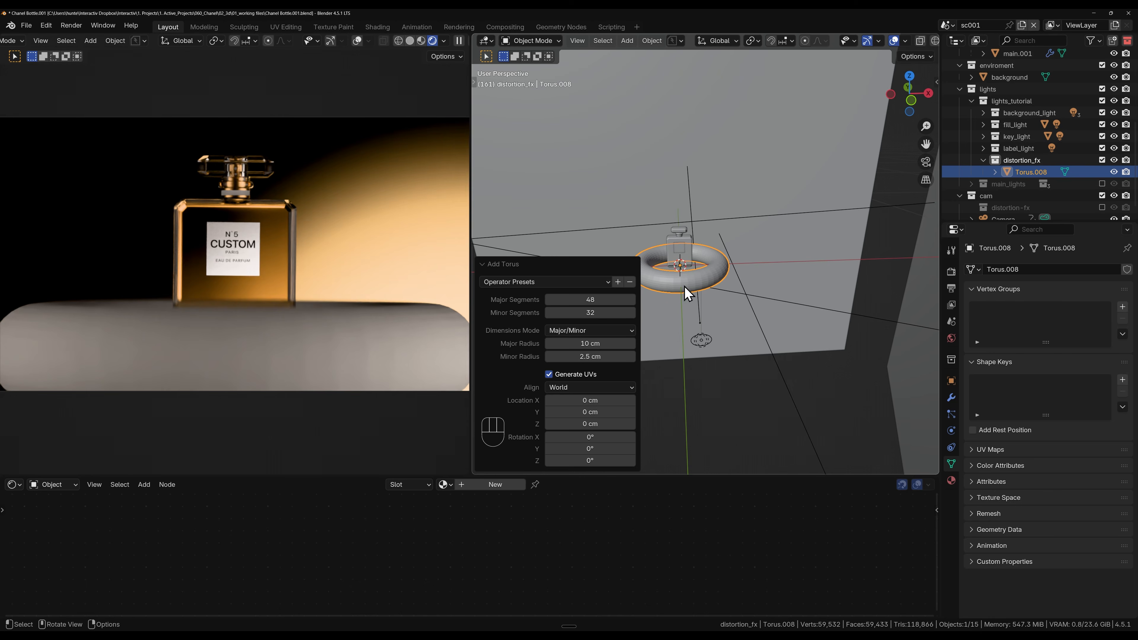
Step: Scale the torus mesh up to about 2.1 times its size and flatten it to about 0.2 along Z
scroll(683, 289, up, 2)
key(Tab)
key(s)
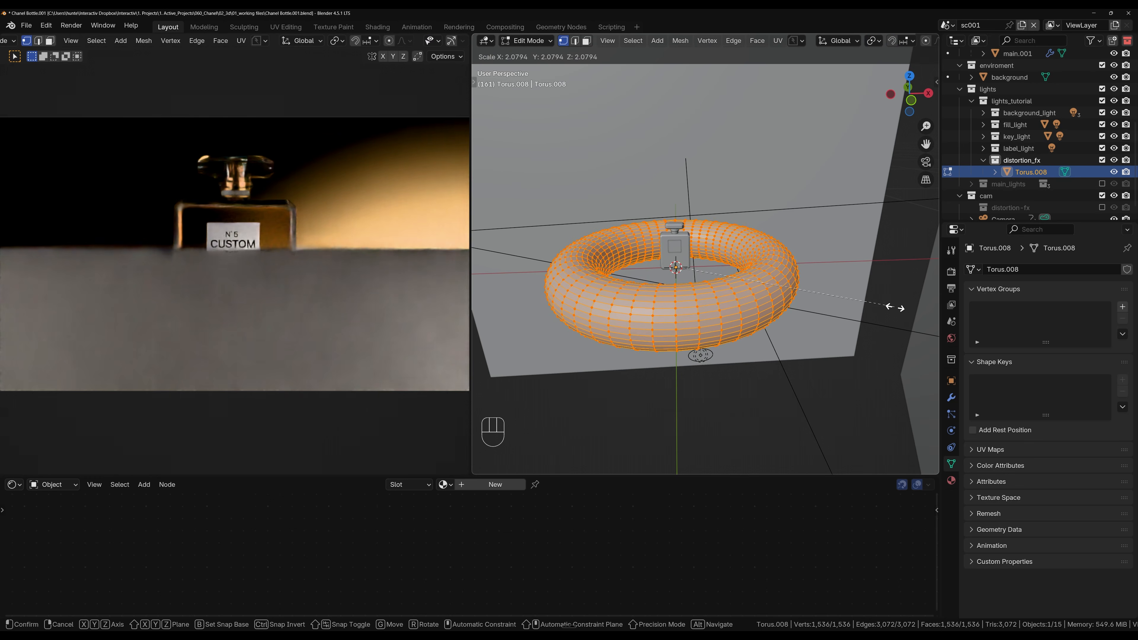
click(898, 307)
key(s)
key(z)
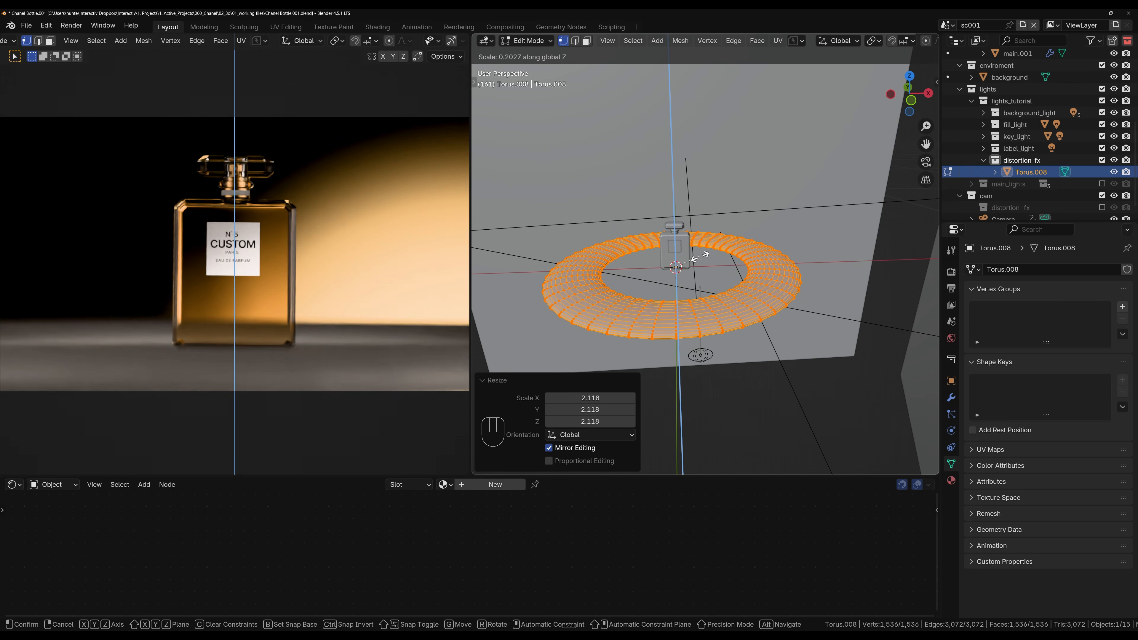
click(698, 257)
key(Tab)
key(Tab)
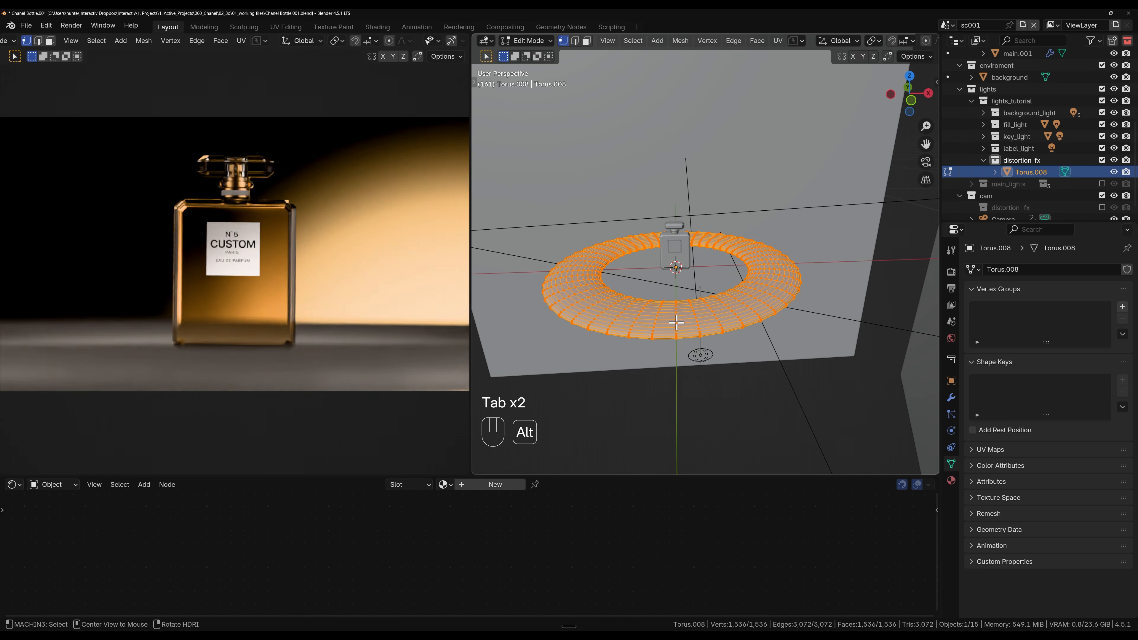
Step: Select the front and back cross-section edge loops of the torus and rip the mesh apart there without moving them
alt+click(693, 315)
middle_drag(680, 241, 678, 282)
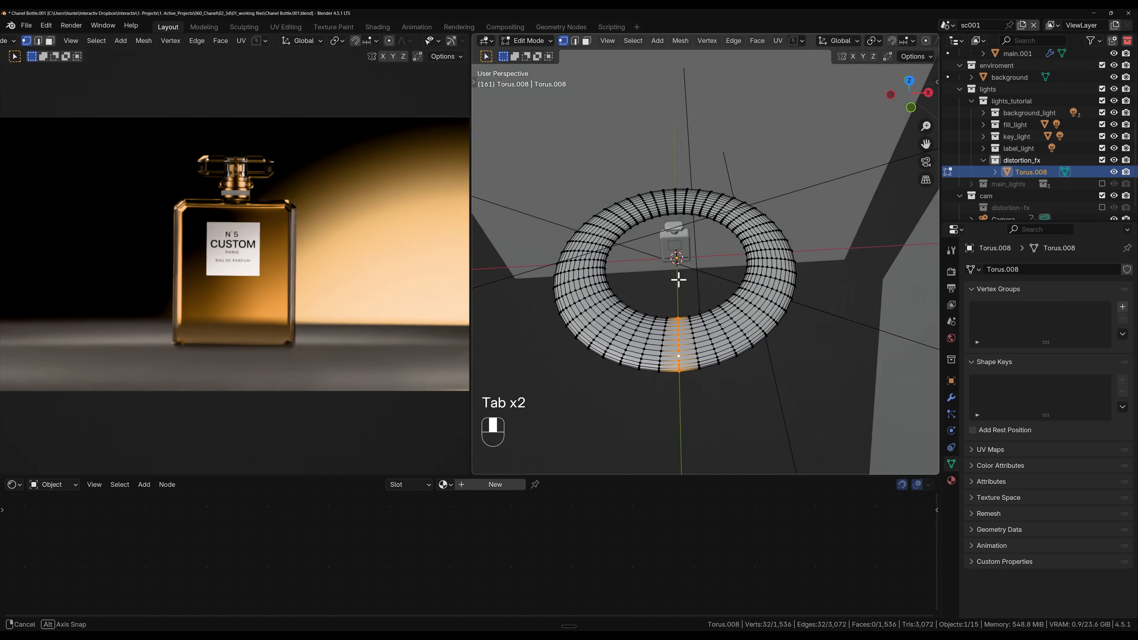
alt+shift+click(674, 200)
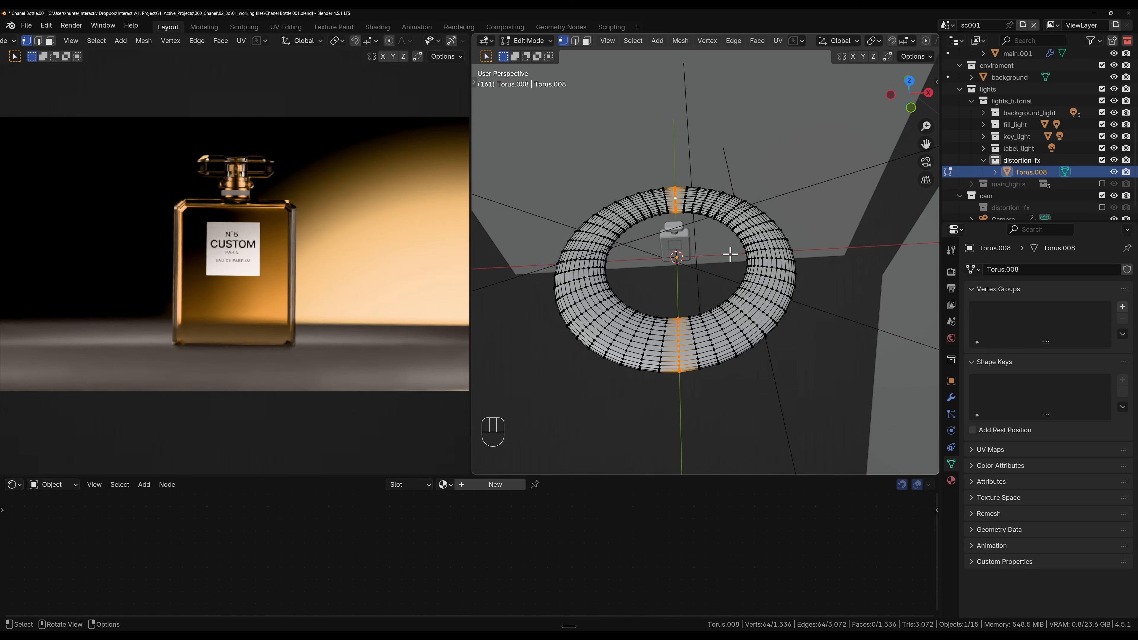
key(v)
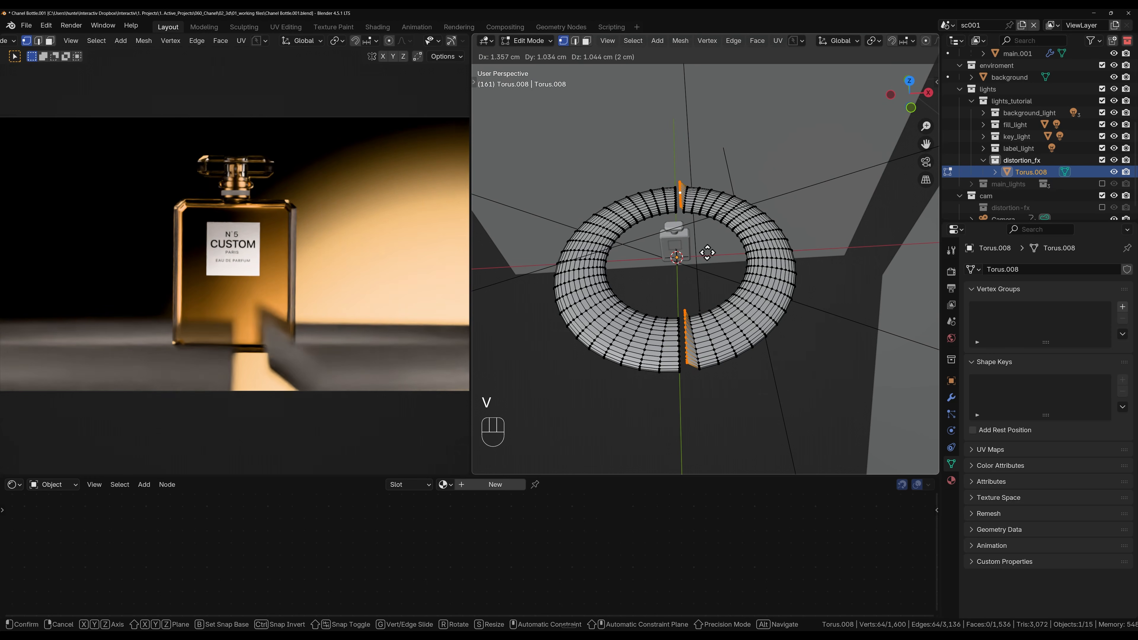
right_click(708, 252)
Step: Select the linked half of the torus on the negative X side, delete its vertices and return to Object Mode
click(761, 434)
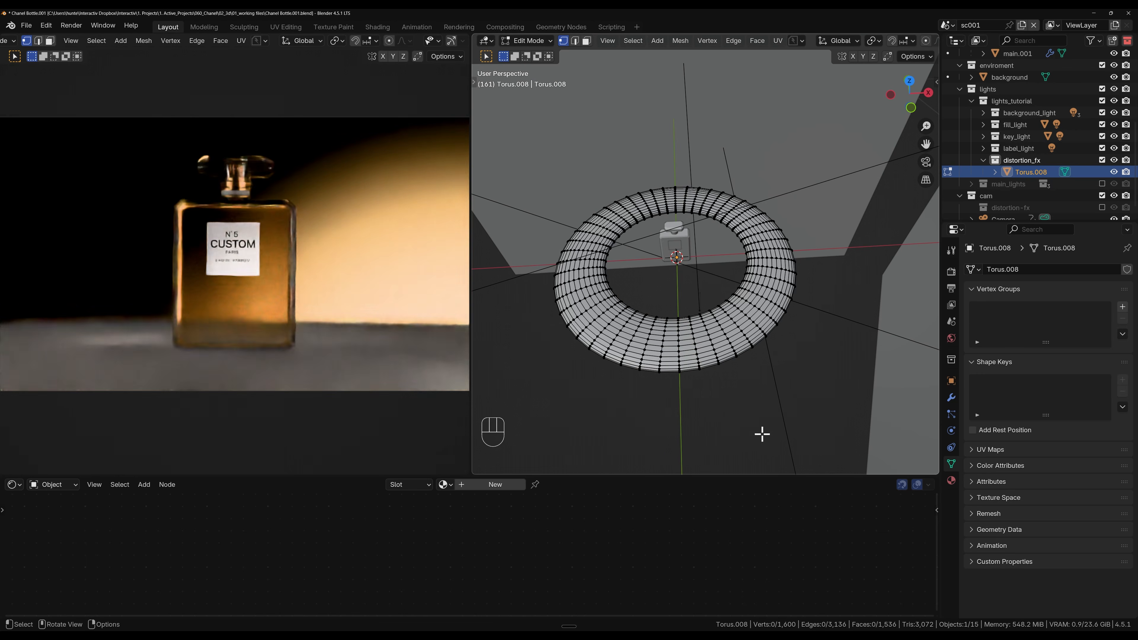
key(l)
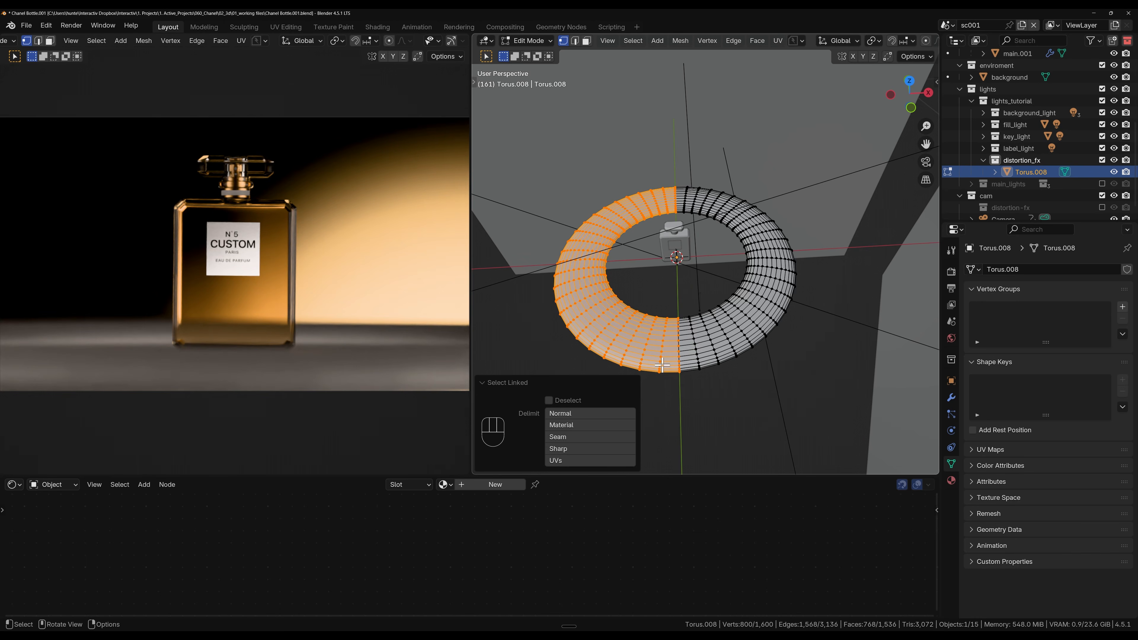
key(x)
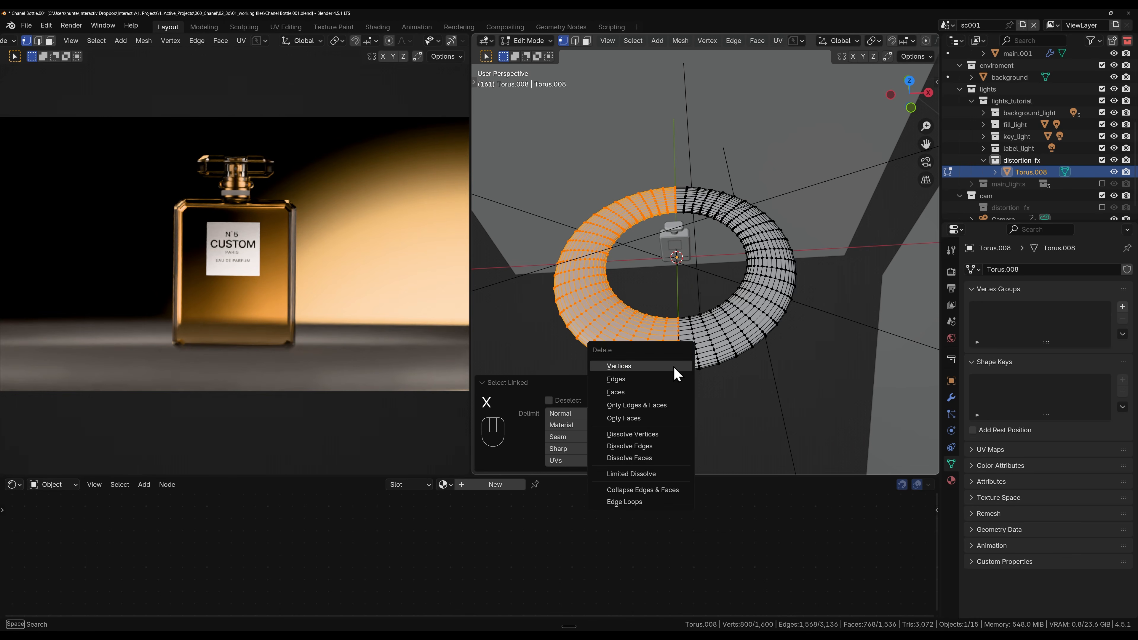
click(672, 372)
key(Tab)
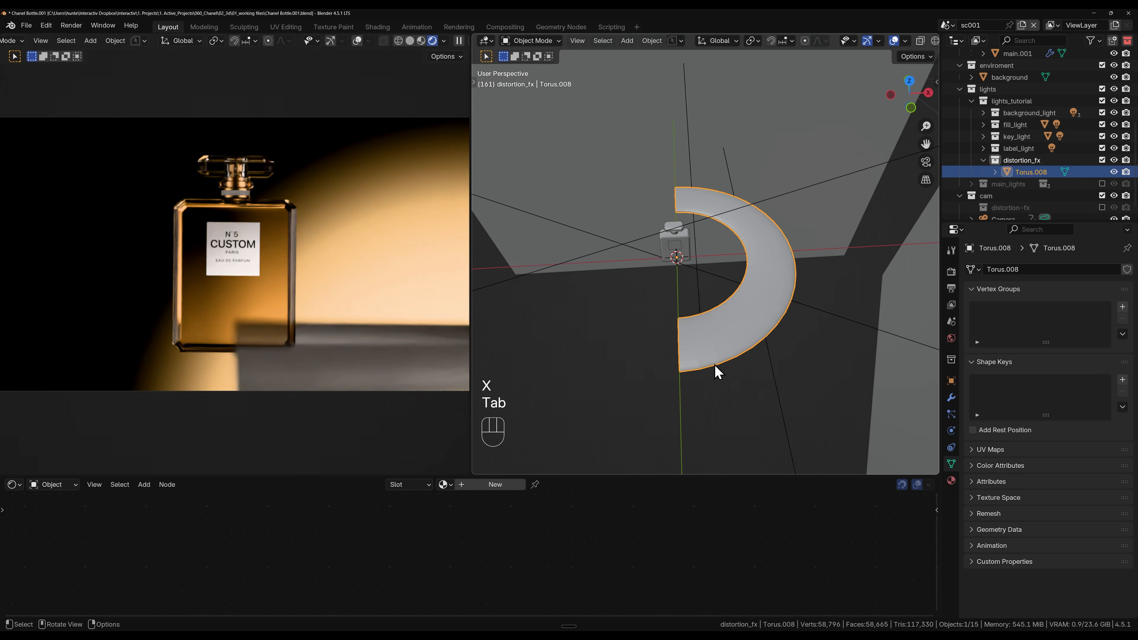
Step: Rotate the half torus around the global X axis by about 54.5° and correct it back by about 9°
key(r)
key(x)
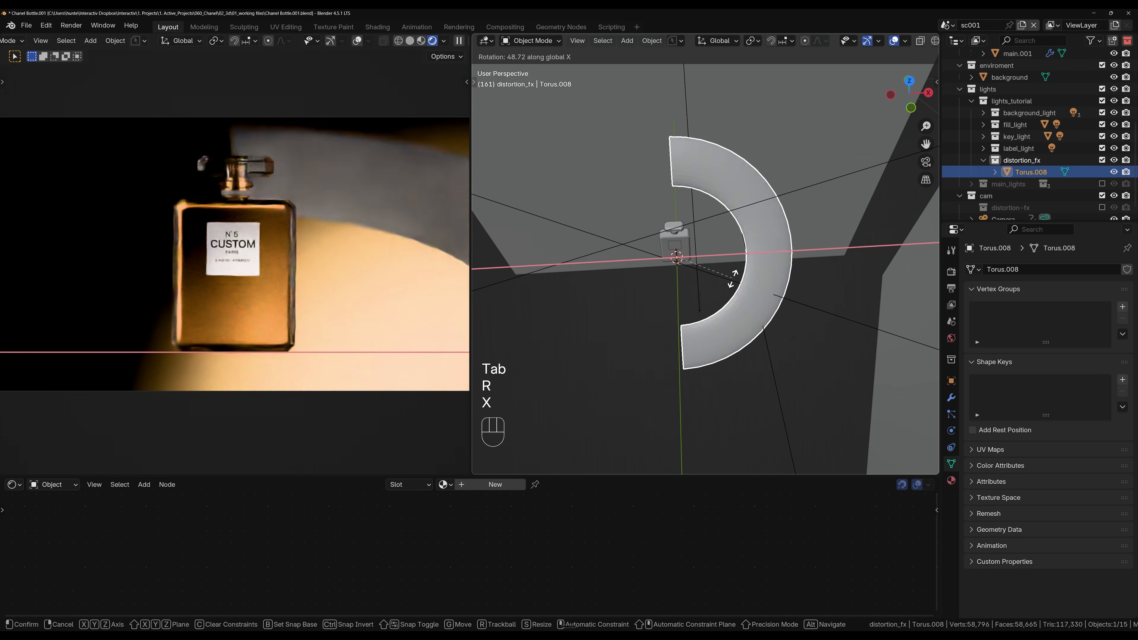
click(735, 269)
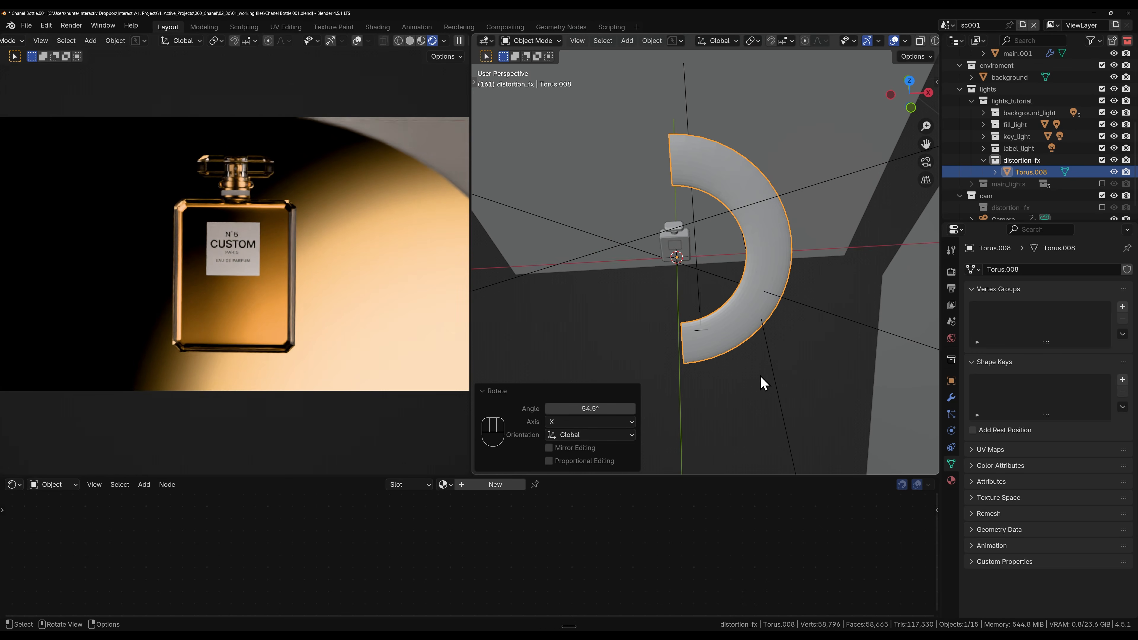
key(r)
key(x)
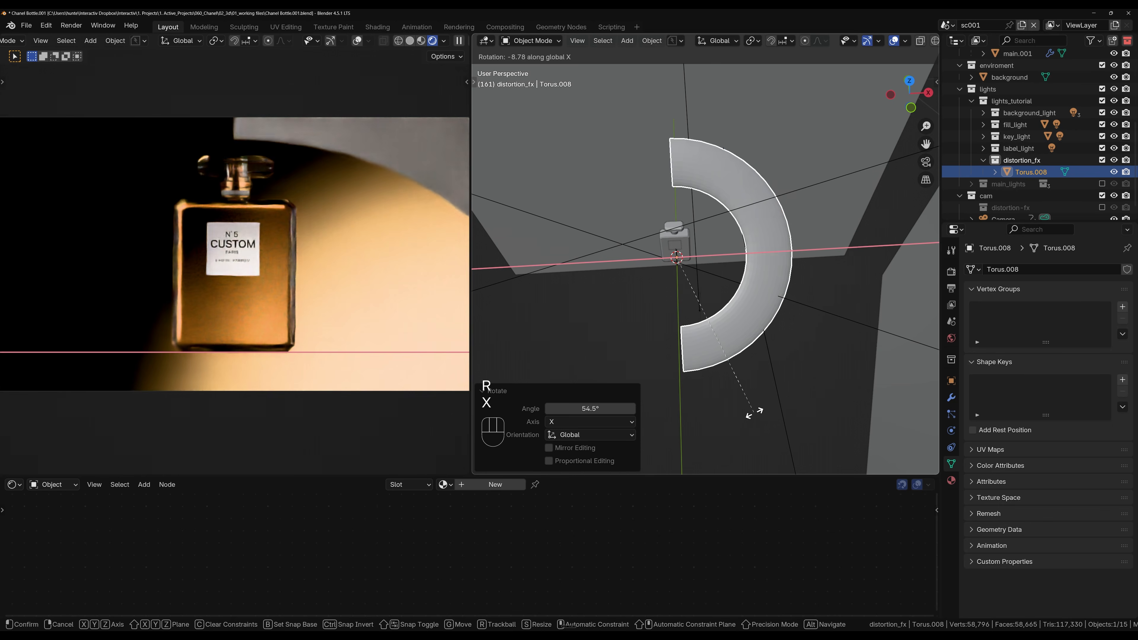
click(751, 407)
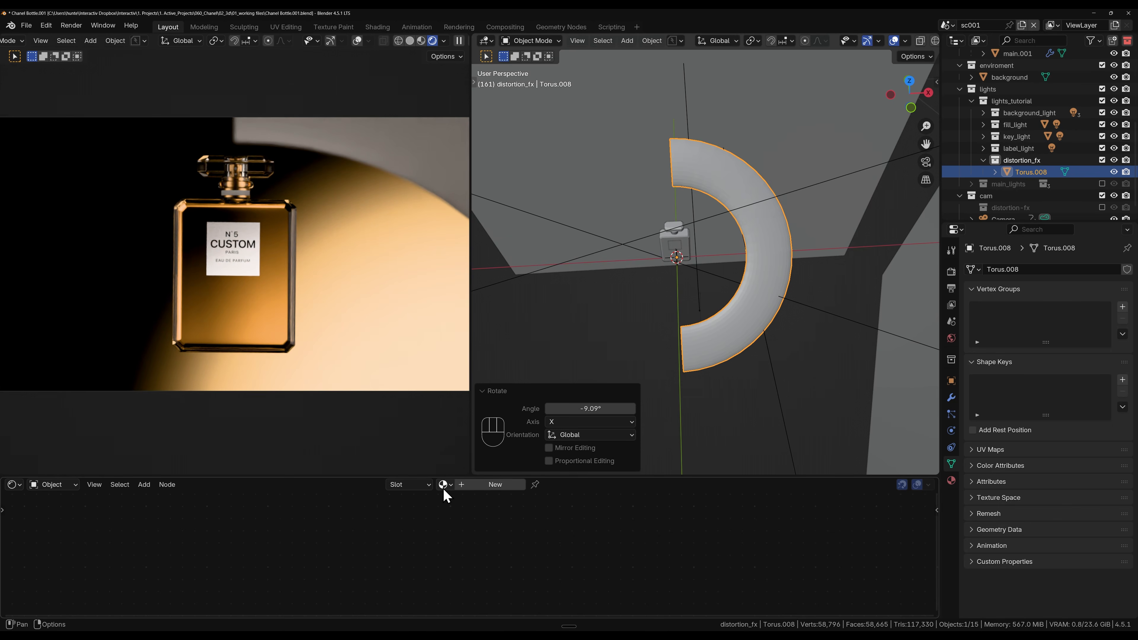
Step: Create a new material for the half torus and replace the Principled BSDF with a Glass BSDF connected to Surface
click(468, 485)
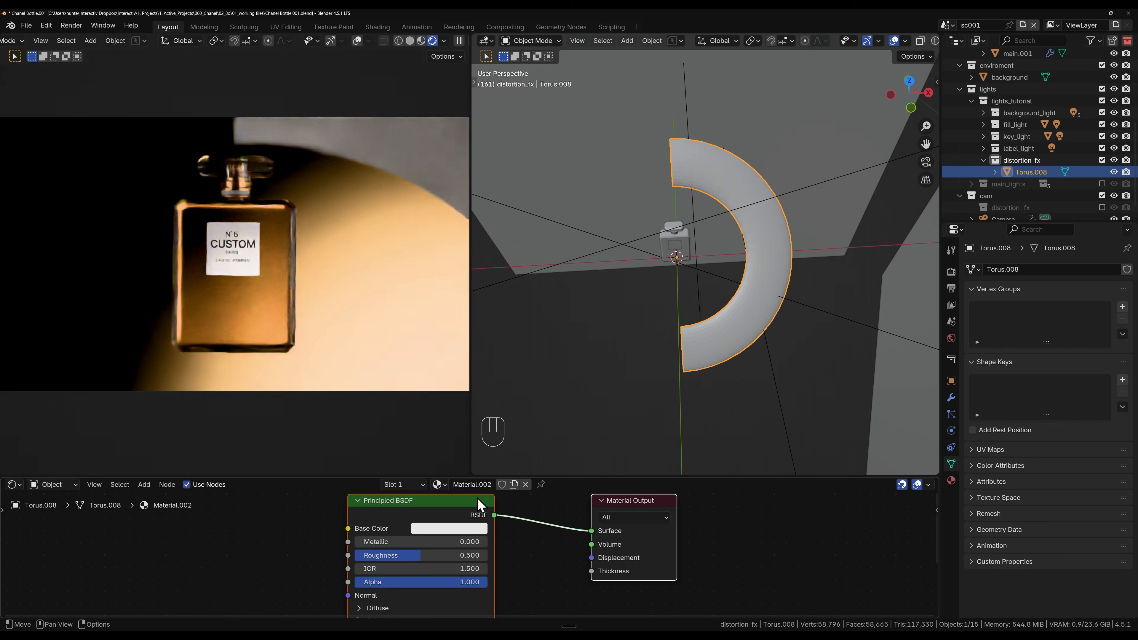
click(450, 517)
key(x)
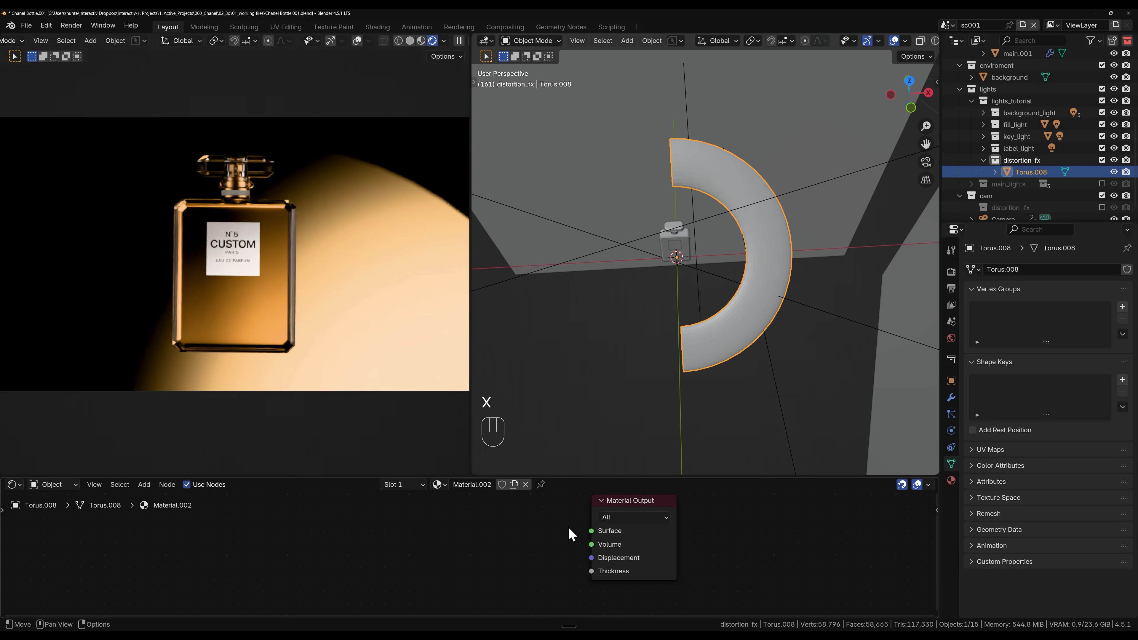
drag(591, 530, 533, 549)
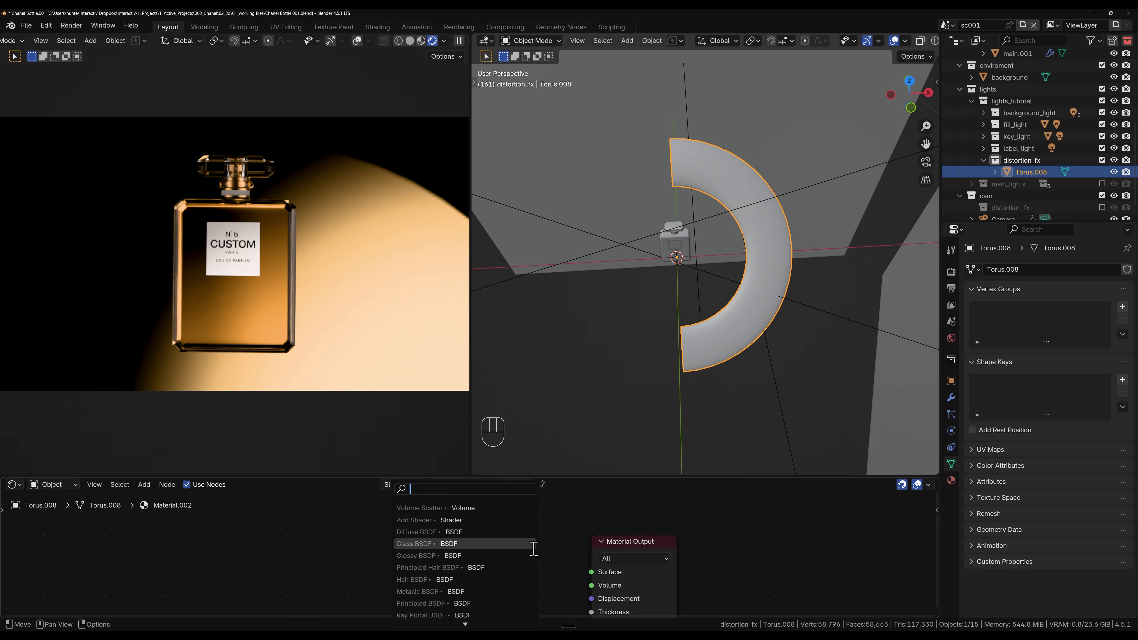
click(482, 543)
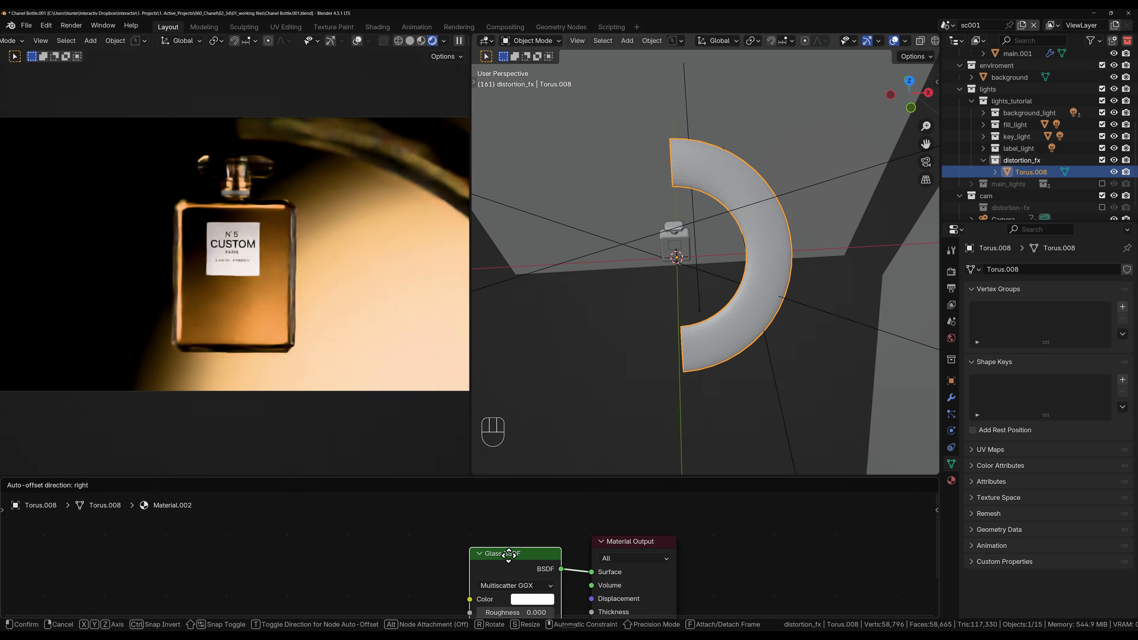
click(520, 554)
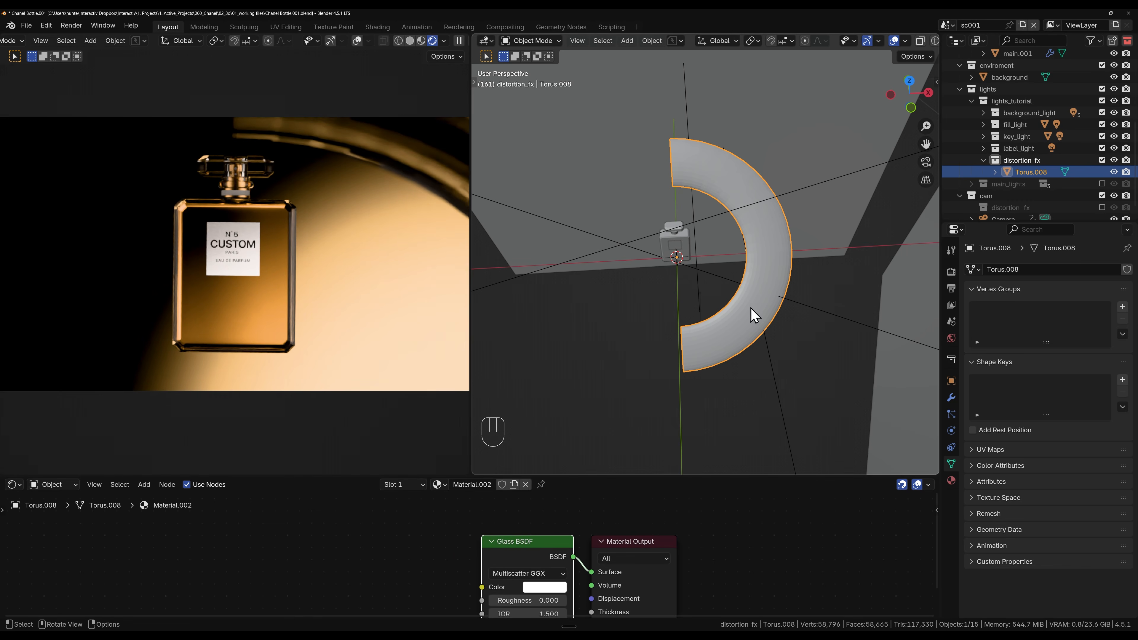
Step: Shade the half torus smooth and add a Subdivision modifier with viewport and render levels of 1
right_click(781, 255)
click(756, 253)
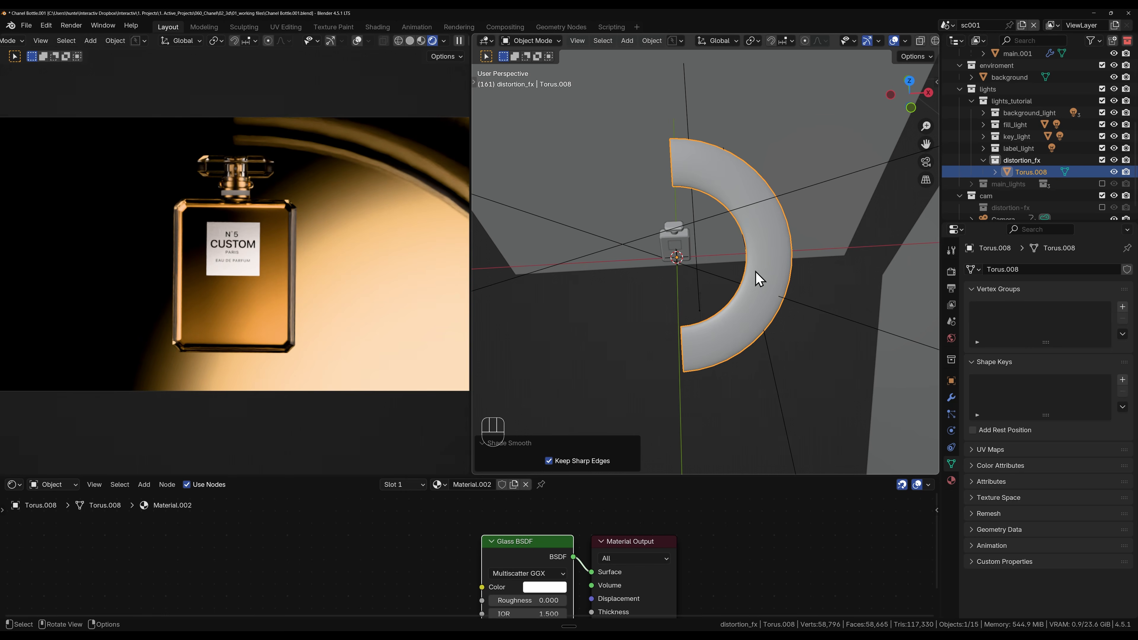
key(ctrl+1)
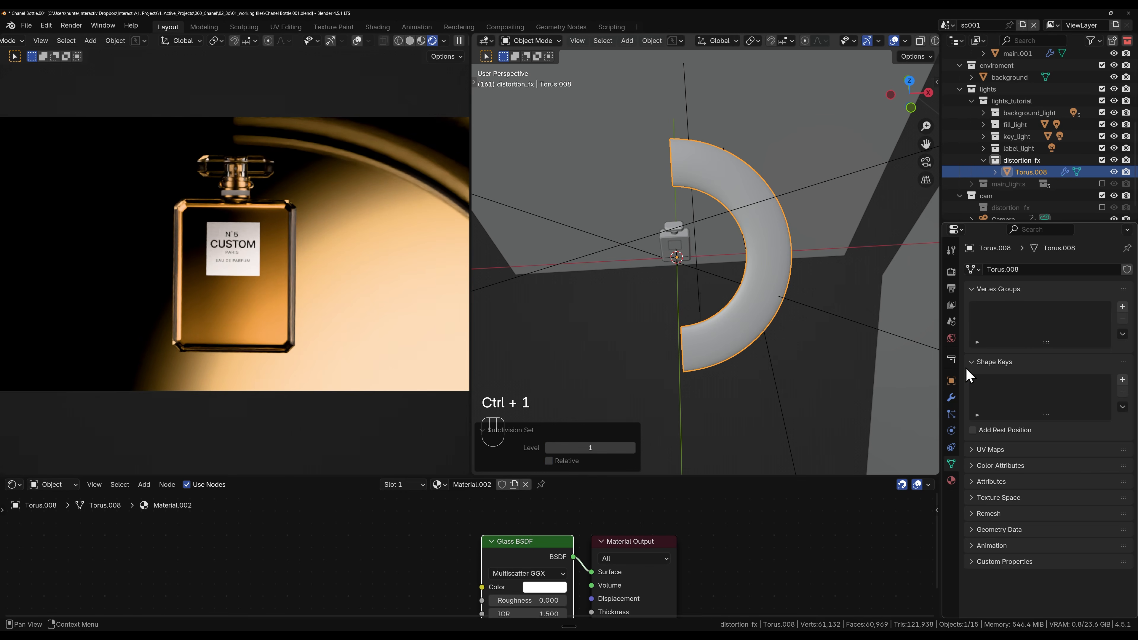
click(950, 397)
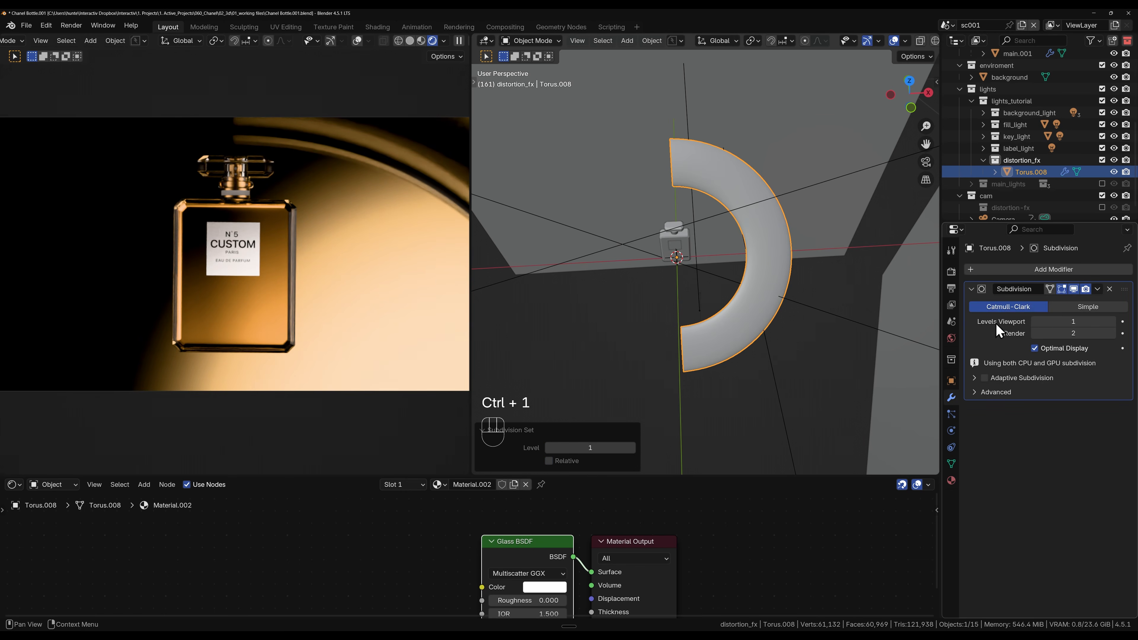
click(1035, 334)
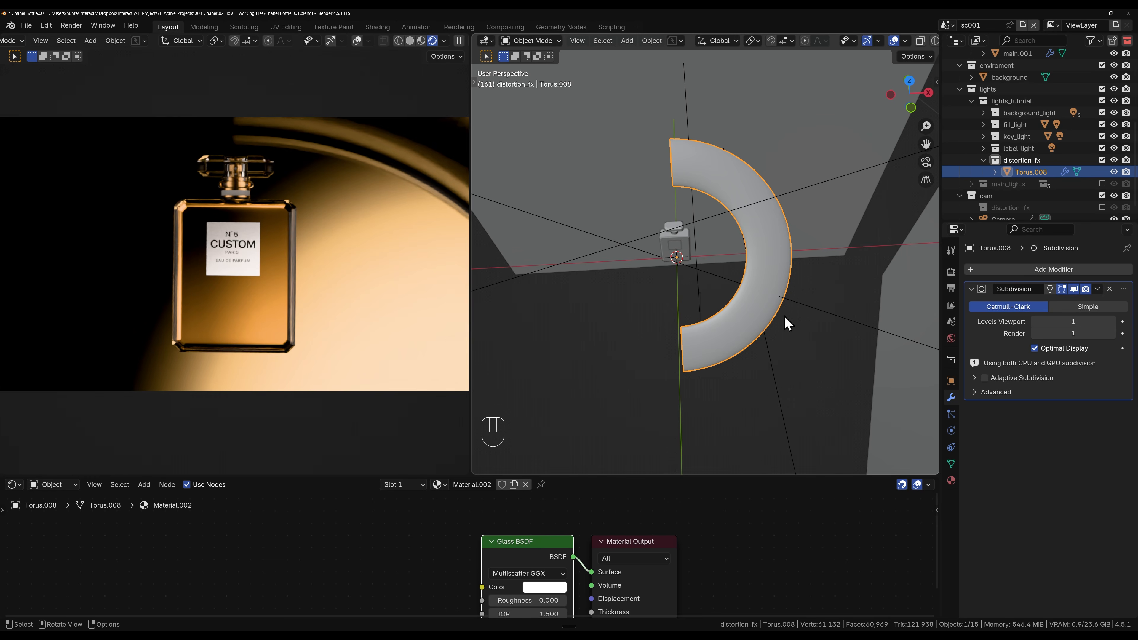
Step: Move the half torus about -8.6 cm along X and about 4.7 cm up along Z so its arc curves beside the bottle
key(g)
key(x)
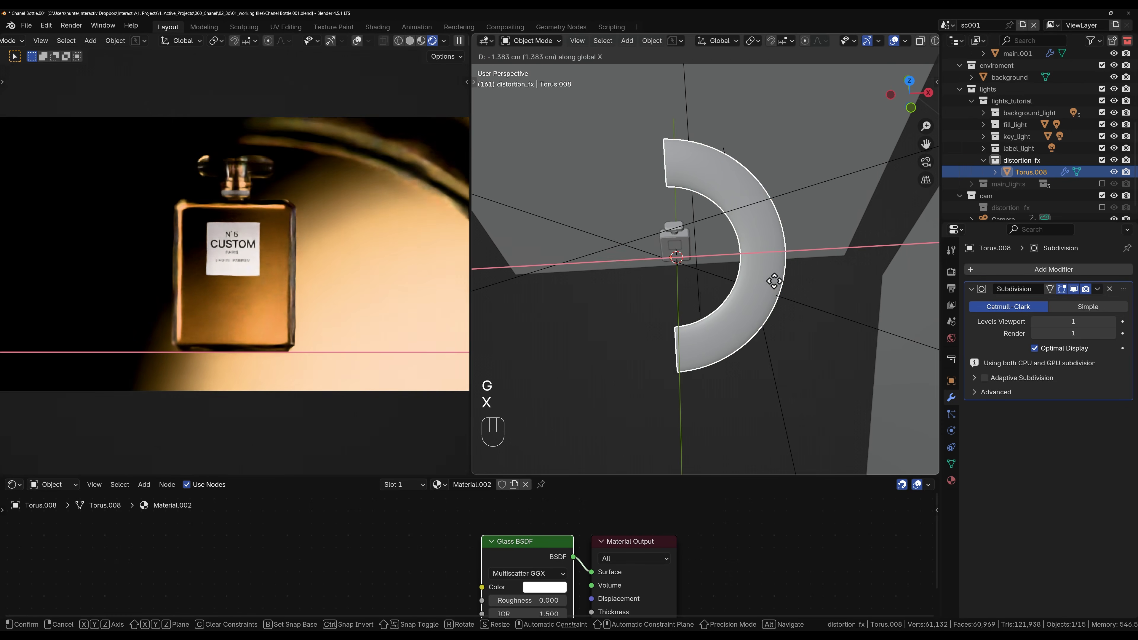
key(z)
click(755, 274)
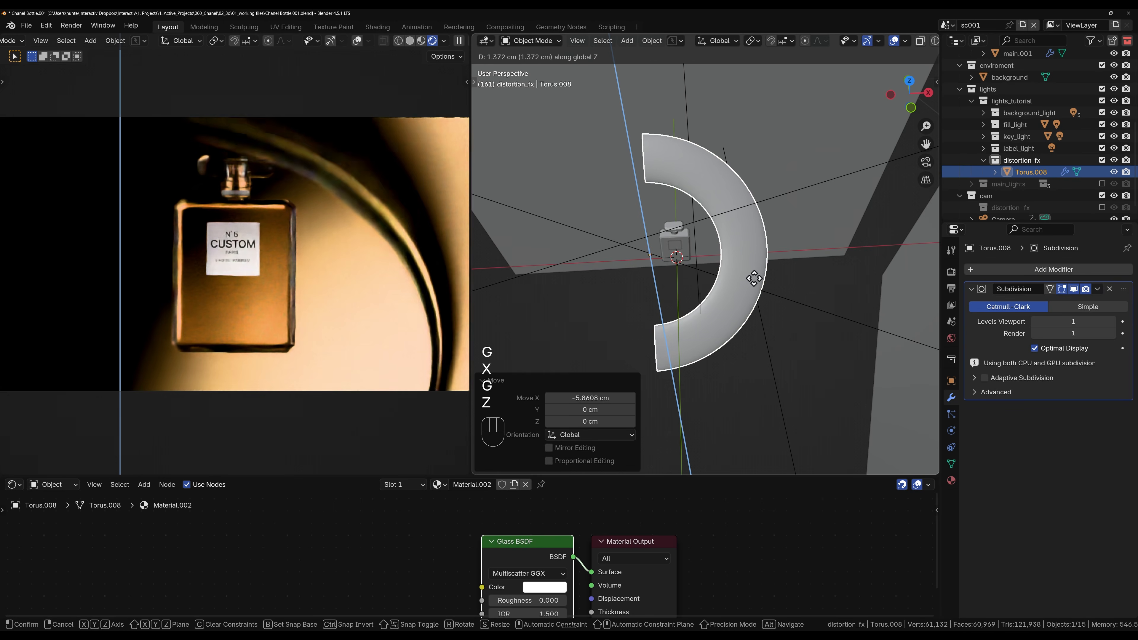
key(g)
key(x)
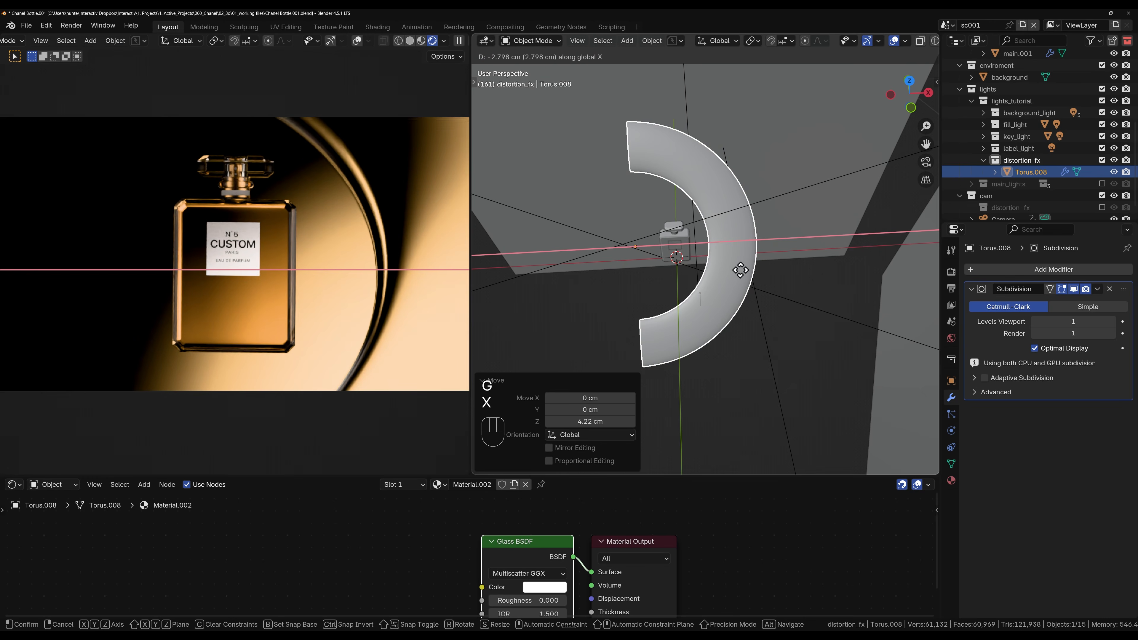
click(740, 271)
key(g)
key(z)
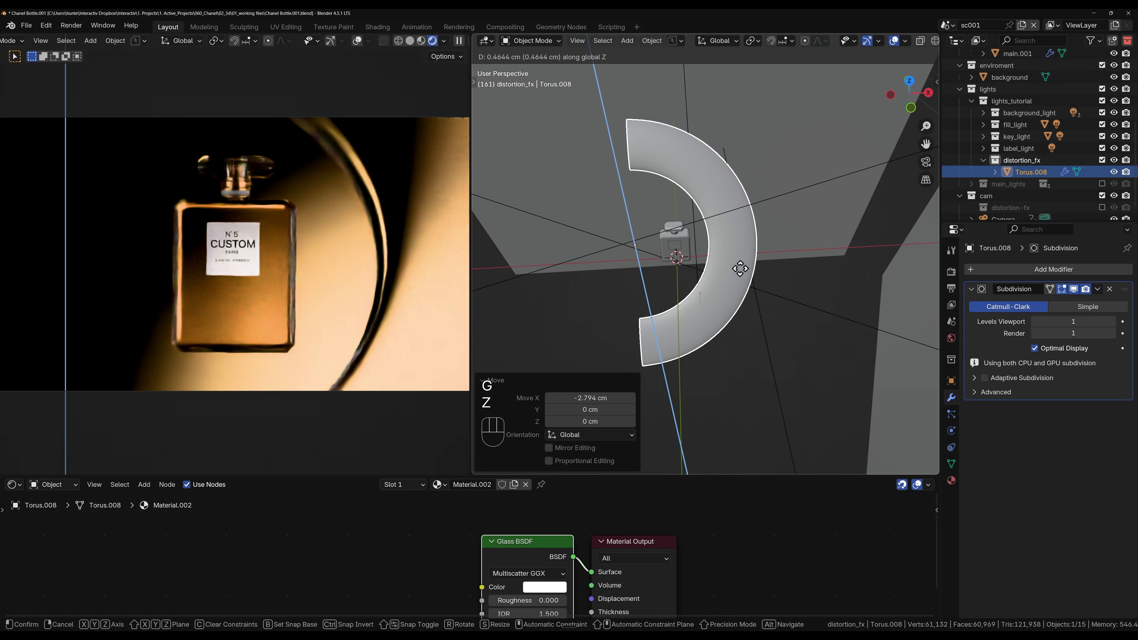
key(x)
click(741, 272)
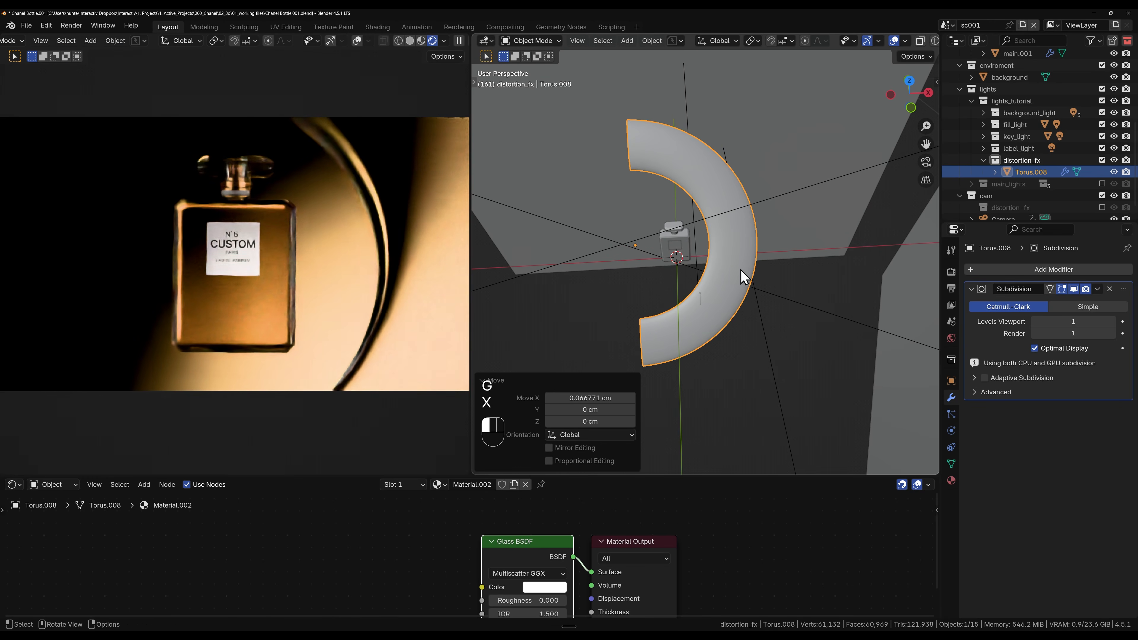
Step: Set the pivot point to Individual Origins and try scaling the whole half-torus mesh in Edit Mode
middle_drag(742, 275, 741, 255)
key(Tab)
key(a)
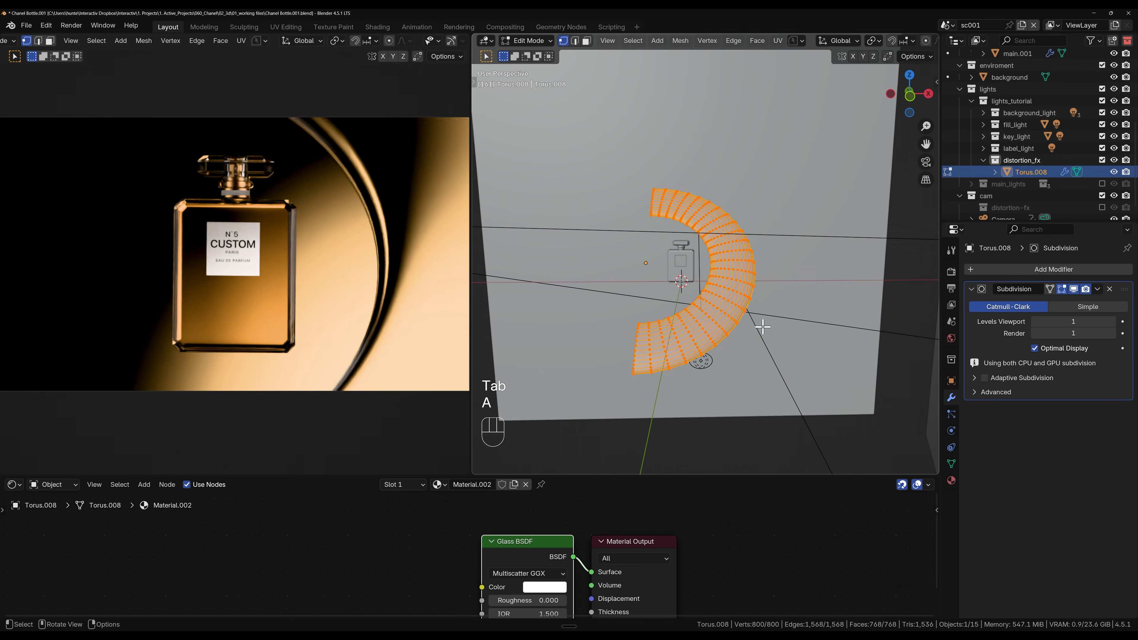
key(s)
right_click(769, 334)
key(period)
right_click(767, 356)
key(period)
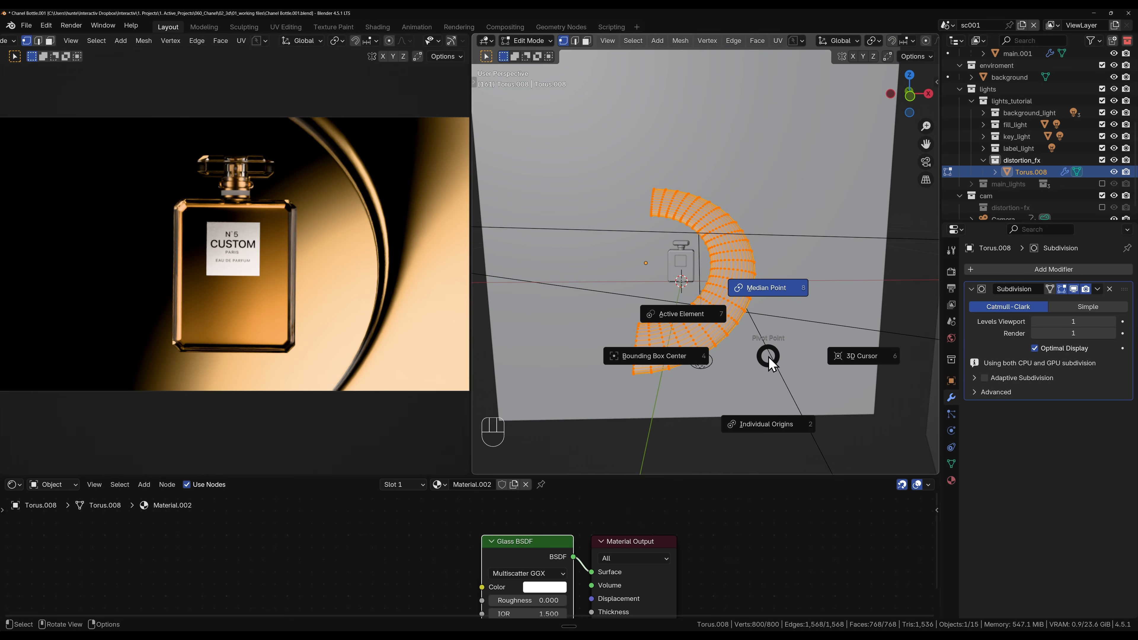
click(777, 423)
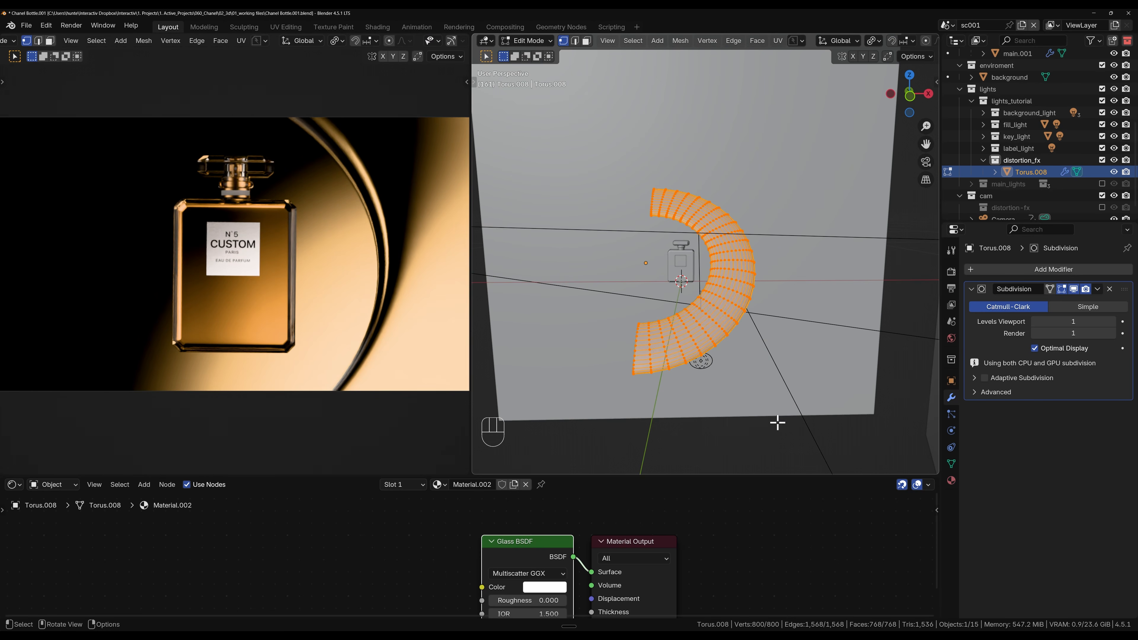
key(s)
right_click(818, 345)
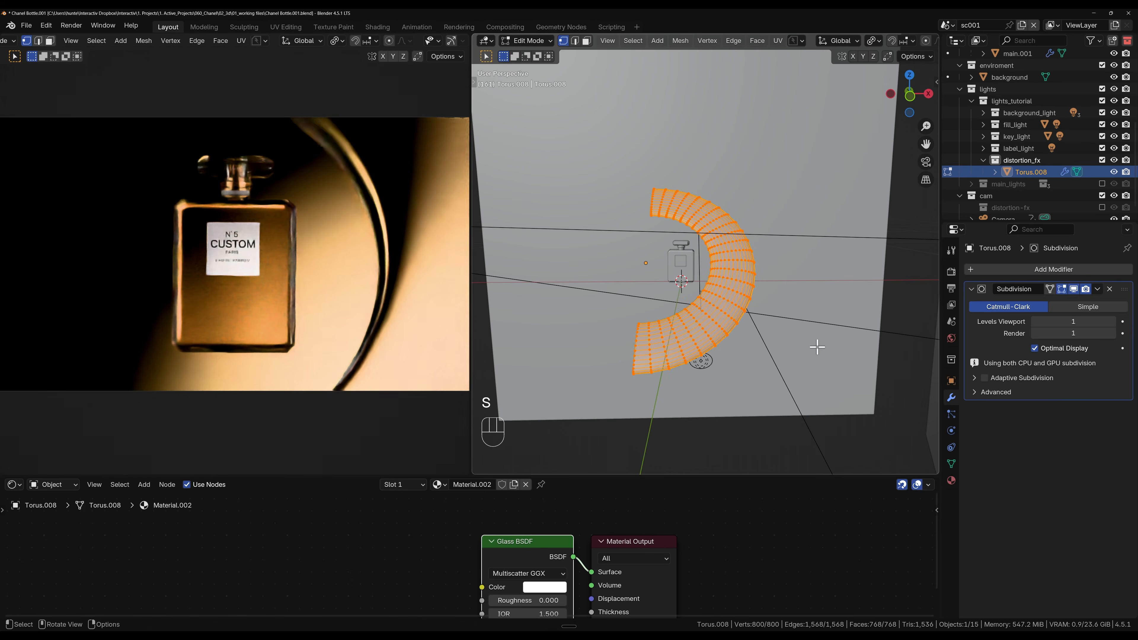
Step: Snap the 3D cursor to the half torus's object origin after first snapping it to the selected mesh
key(shift+s)
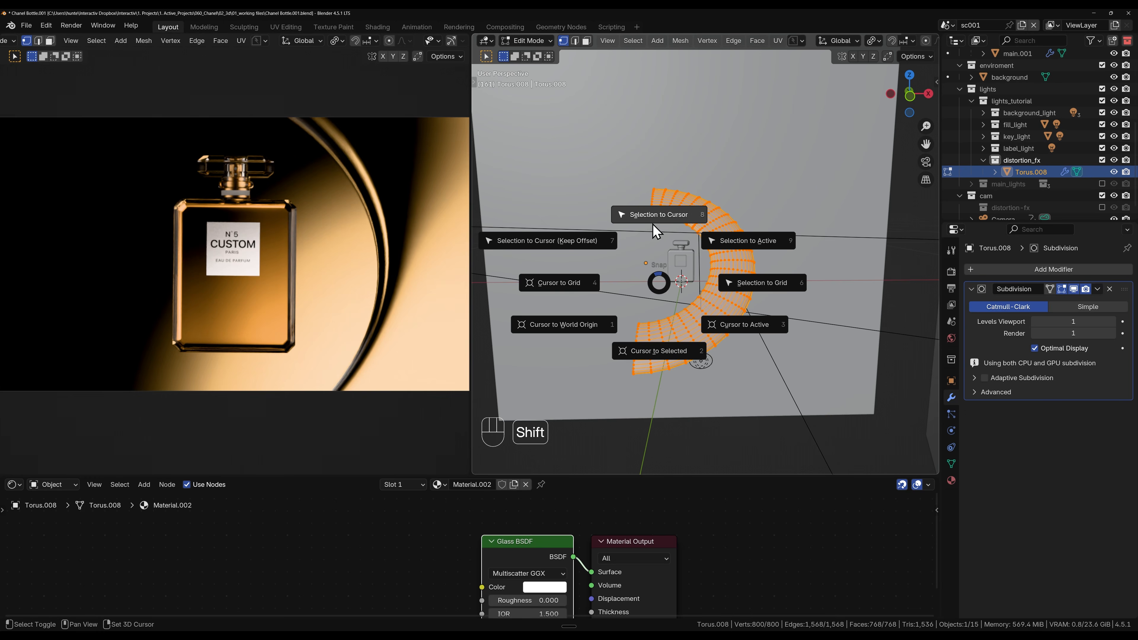
click(654, 349)
key(Tab)
key(shift+s)
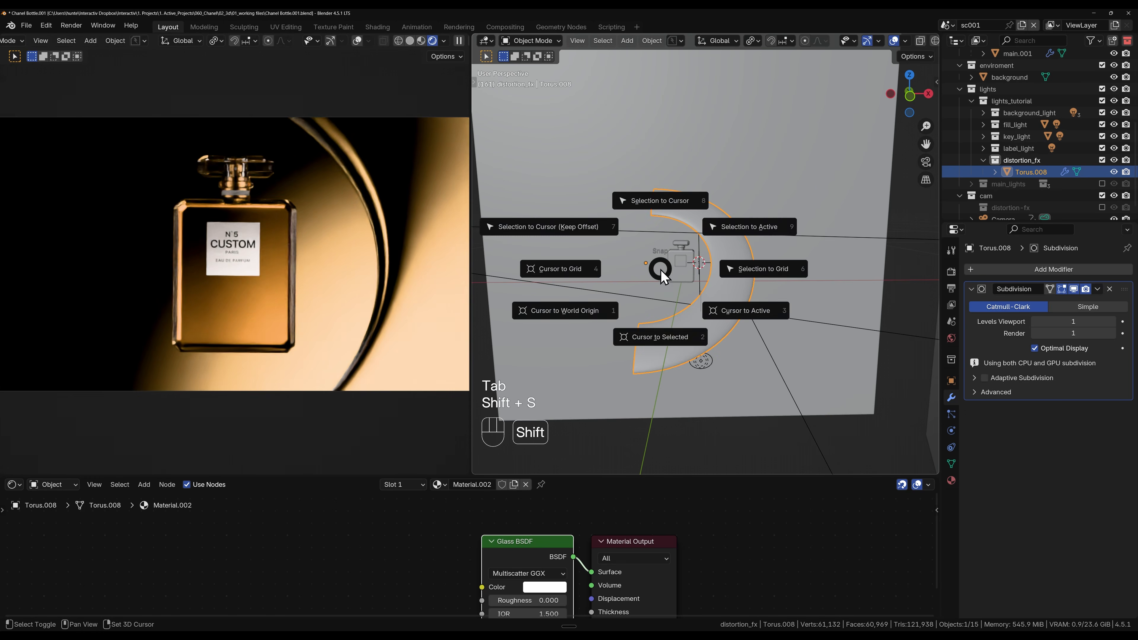
click(654, 341)
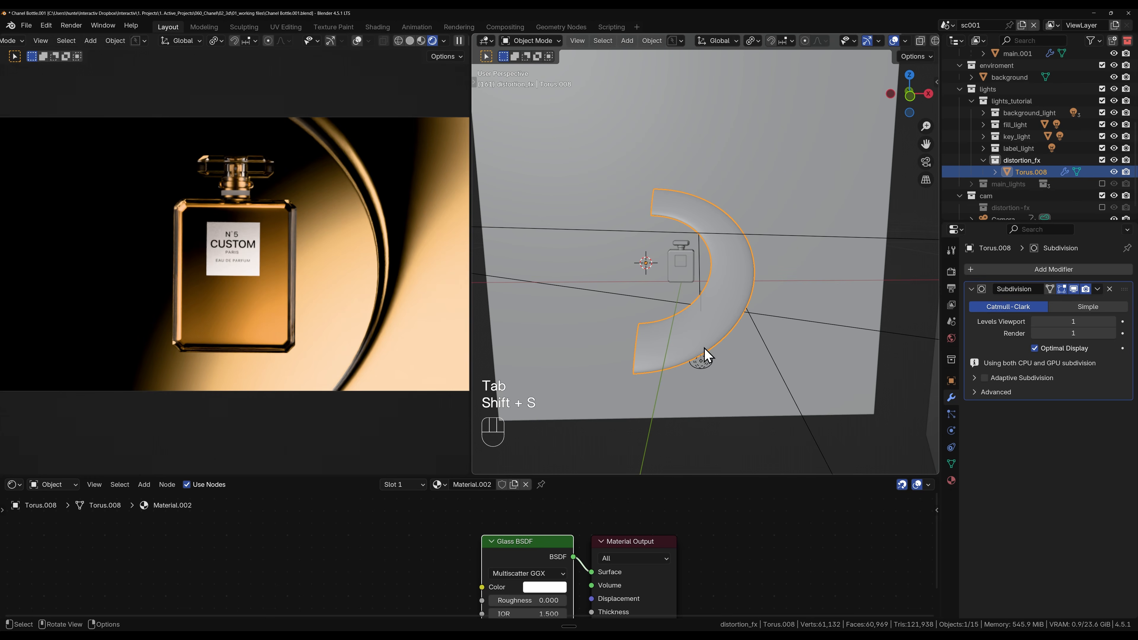
Step: Set the pivot point to 3D Cursor and scale the whole half-torus mesh up by about 1.17 in Edit Mode
key(Tab)
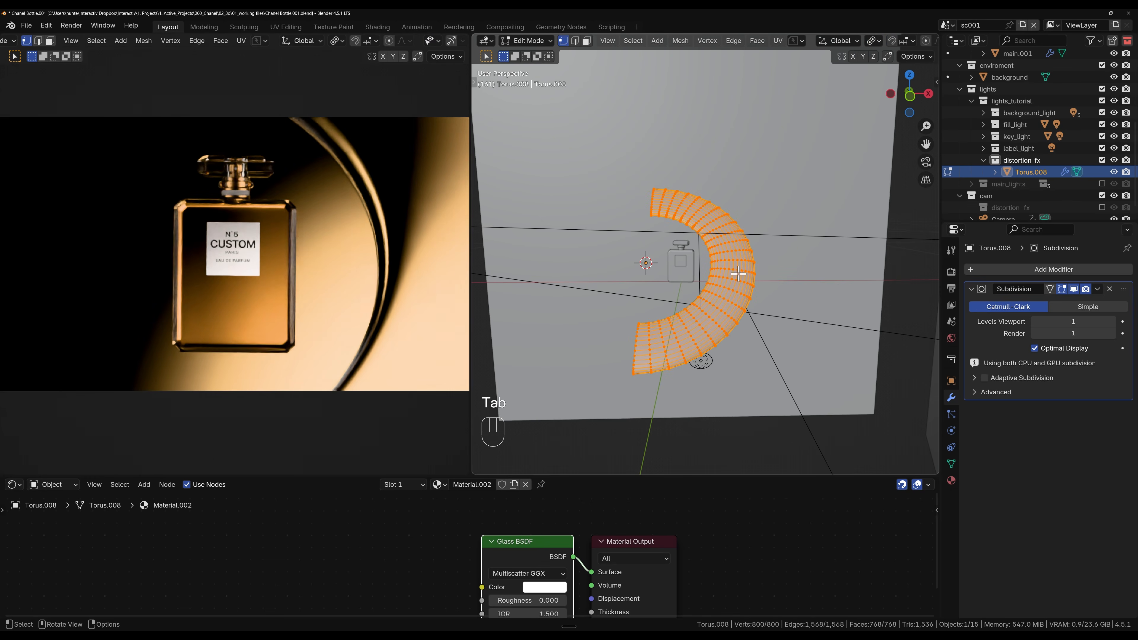
key(period)
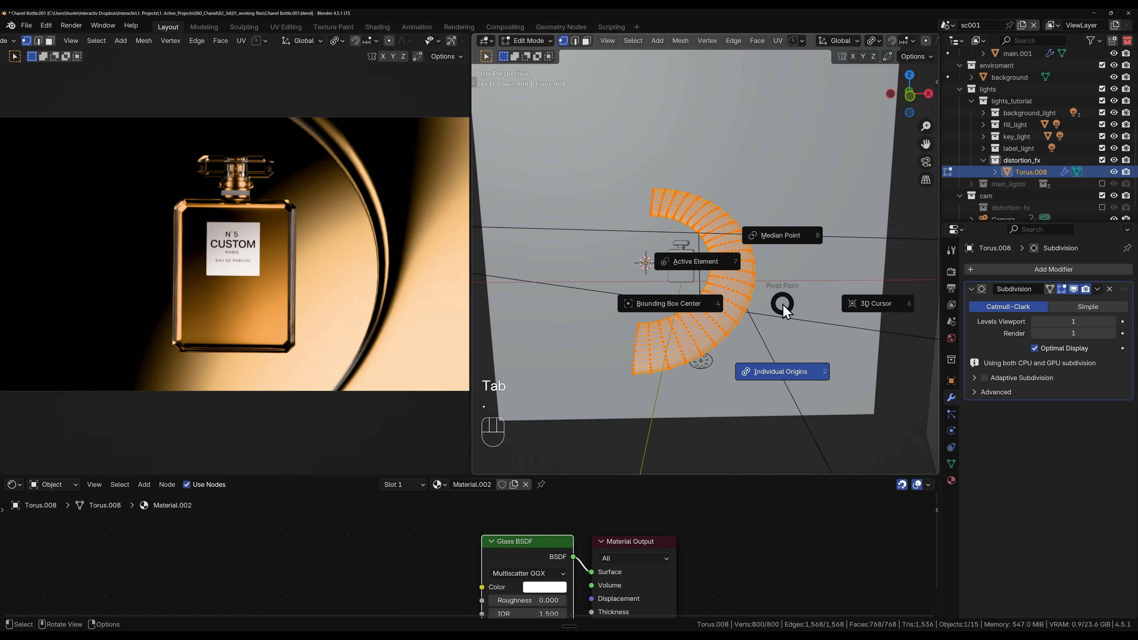
click(885, 307)
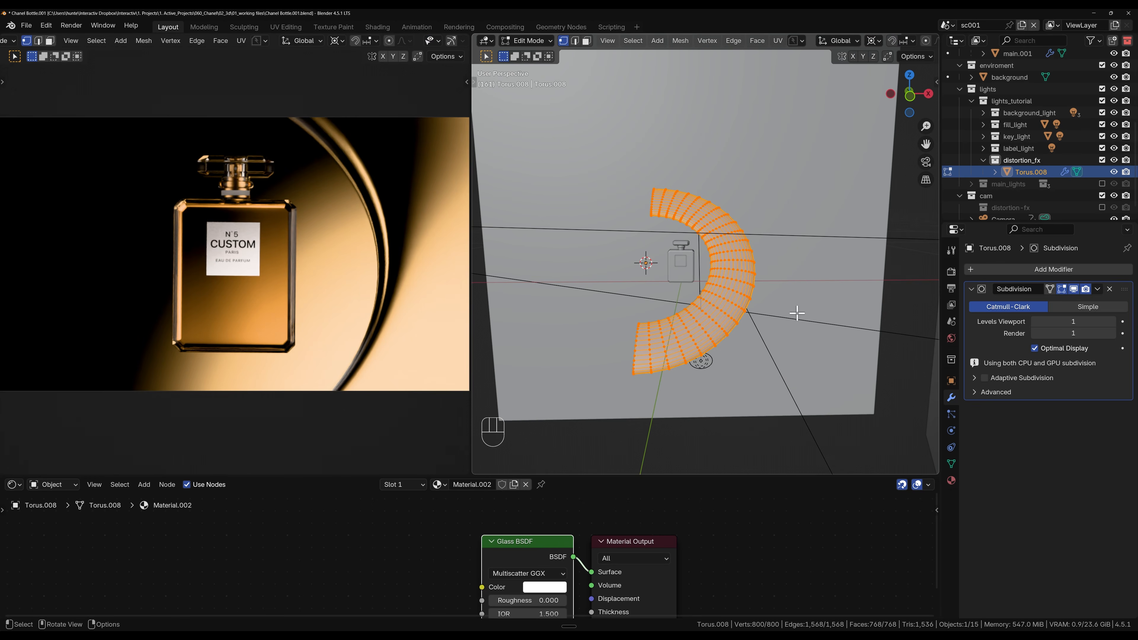
key(s)
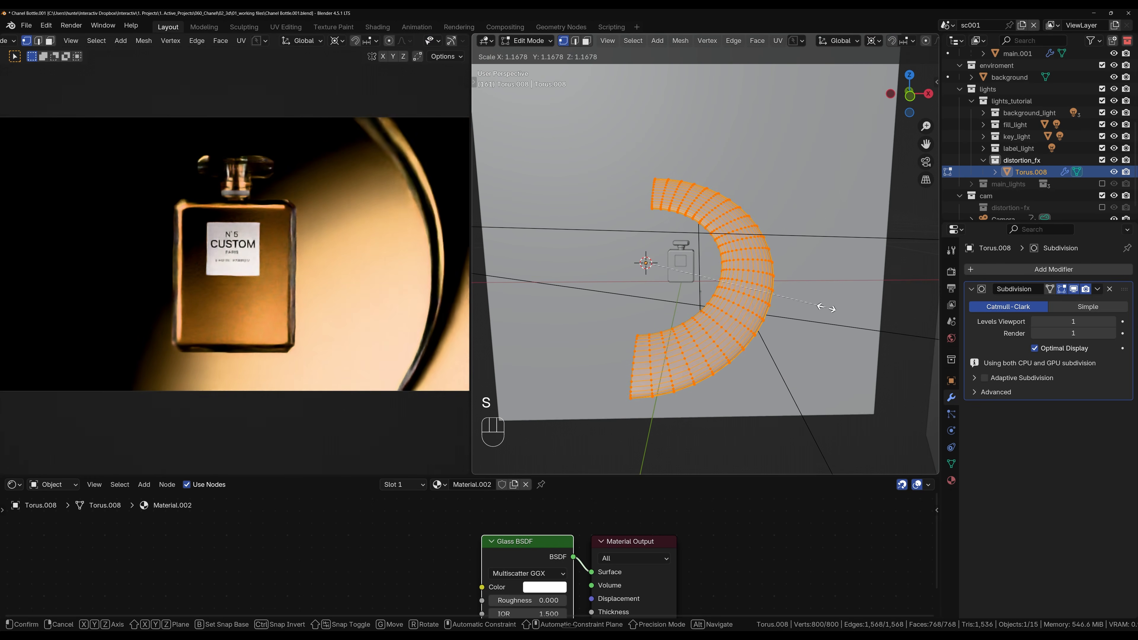
click(829, 309)
key(Tab)
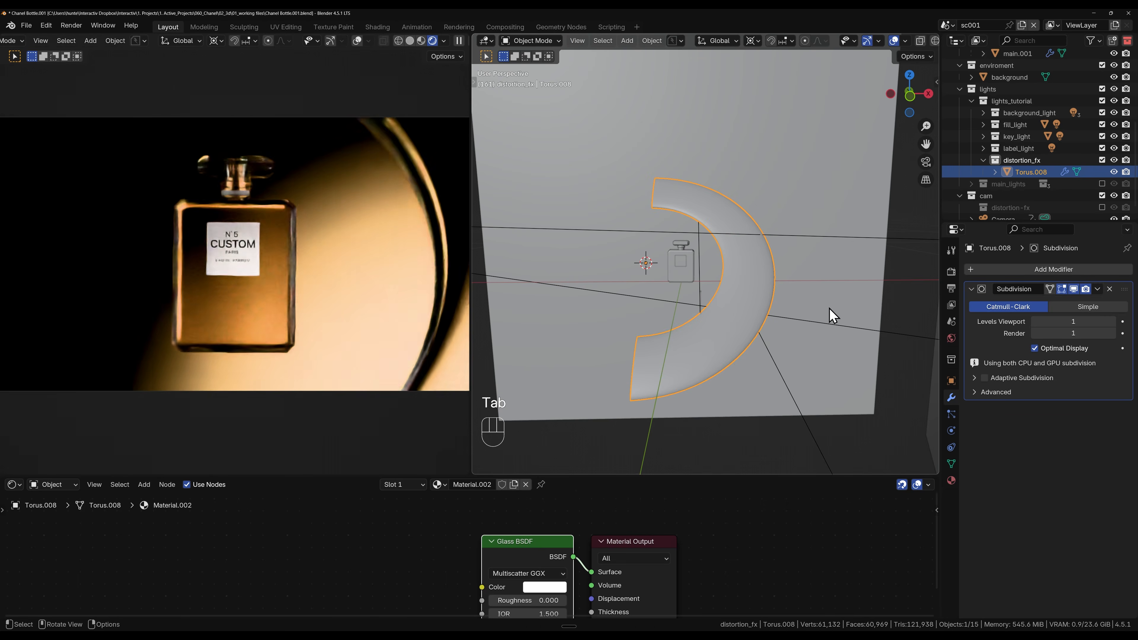
Step: Rotate the half torus about 13.4° around the global X axis and set the pivot point to Median Point
key(r)
key(x)
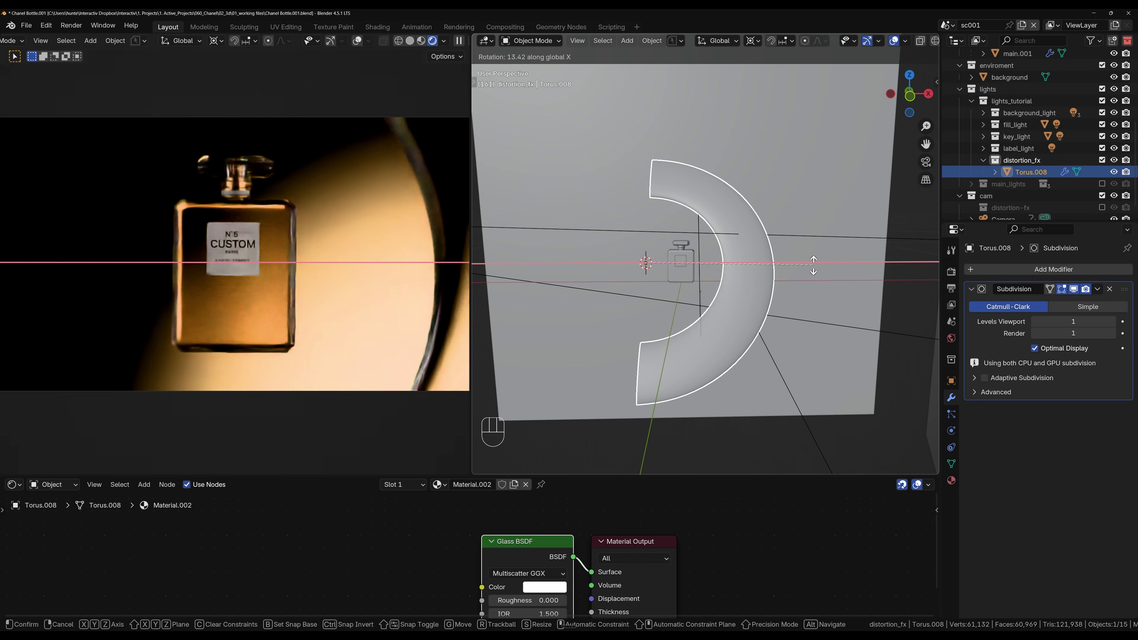
click(813, 265)
key(period)
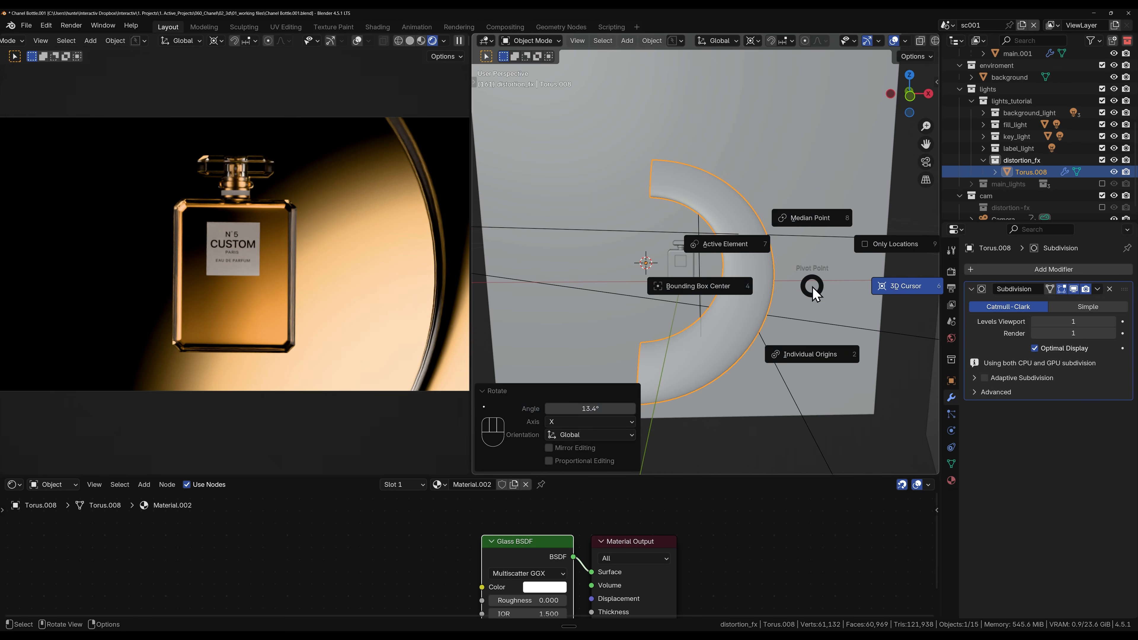
click(813, 193)
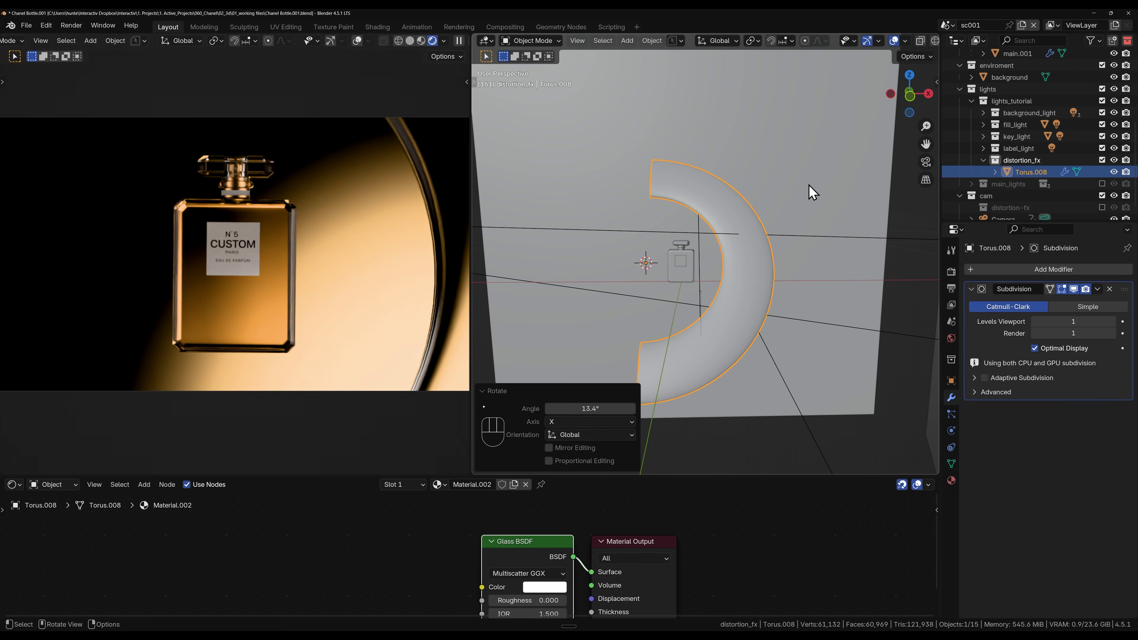
Step: Move the half torus about -1.5 cm along X and -1.9 cm along Z, plus another -0.2 cm along X
key(g)
key(x)
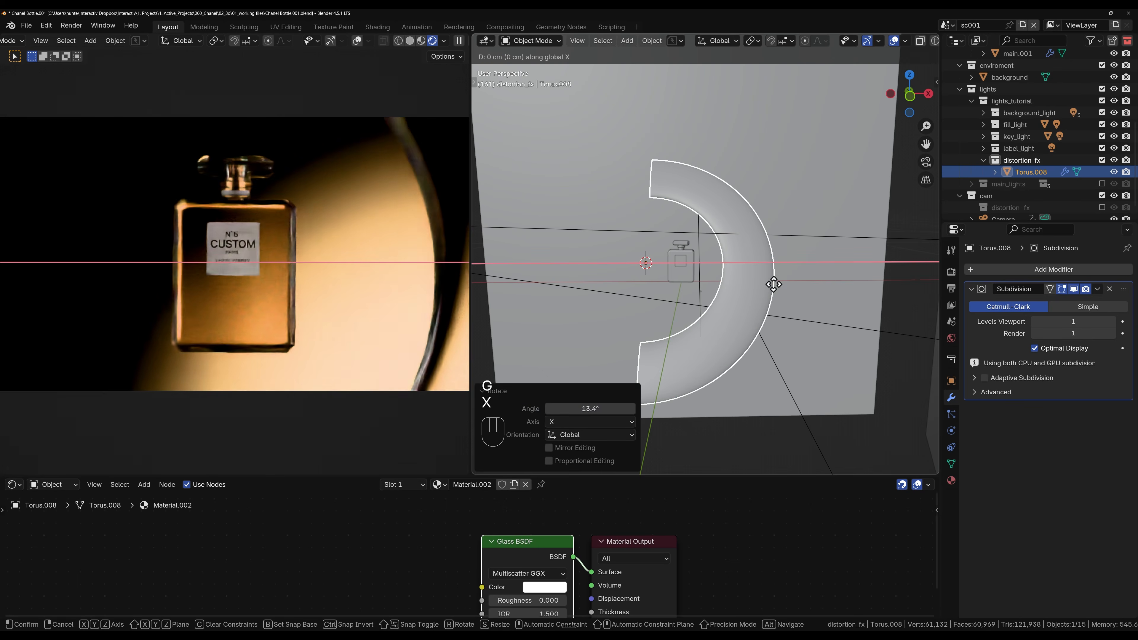
click(768, 283)
key(g)
key(z)
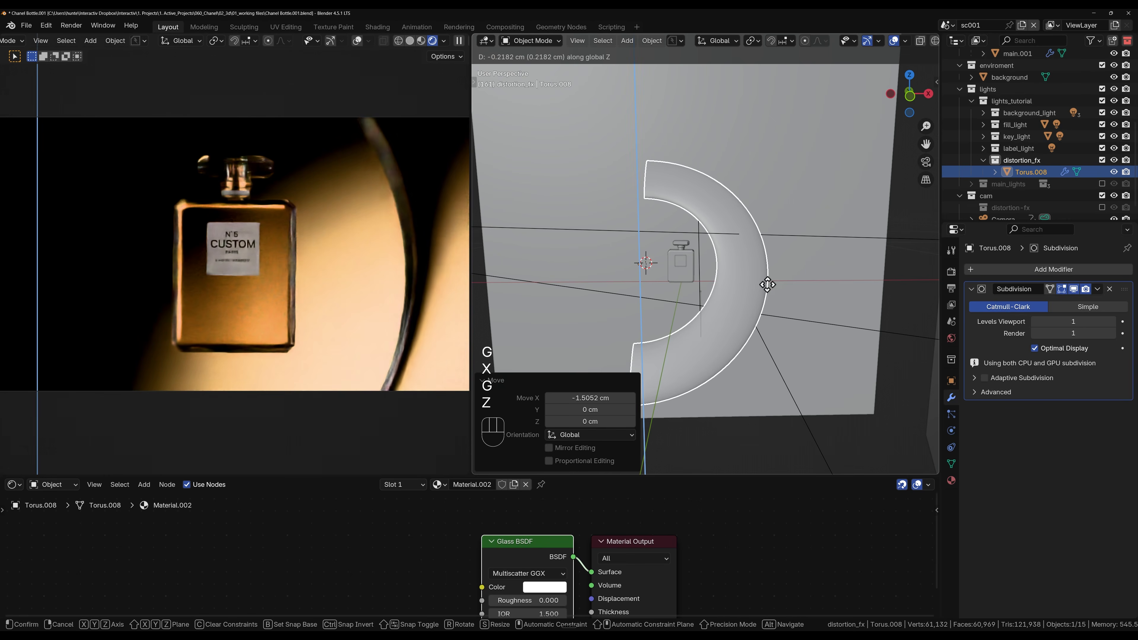
key(x)
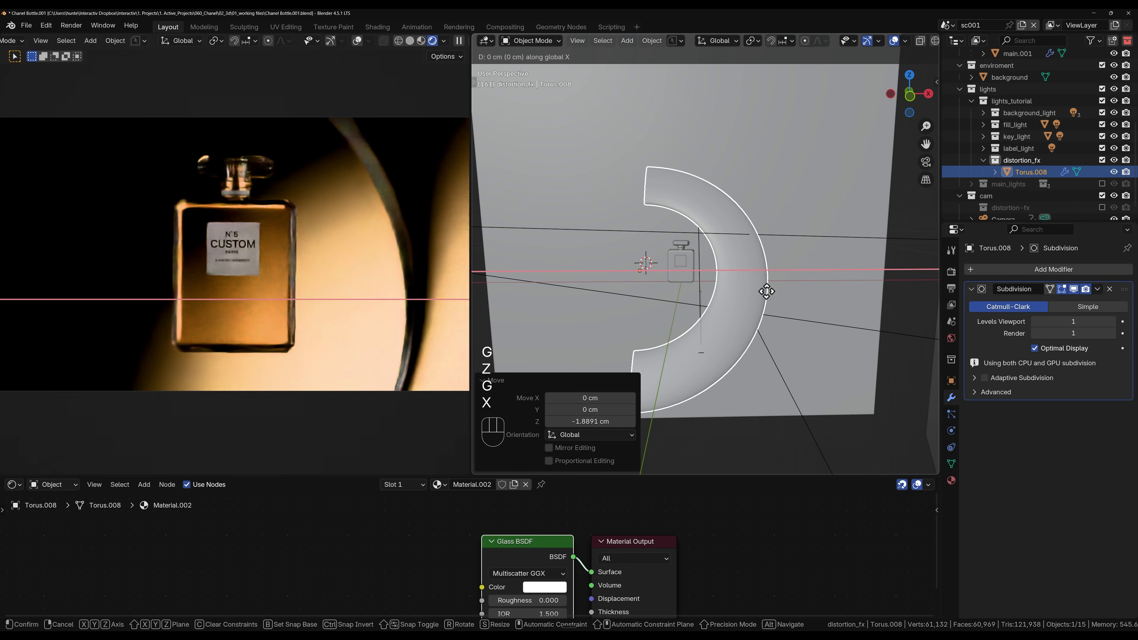
click(766, 298)
scroll(316, 256, down, 3)
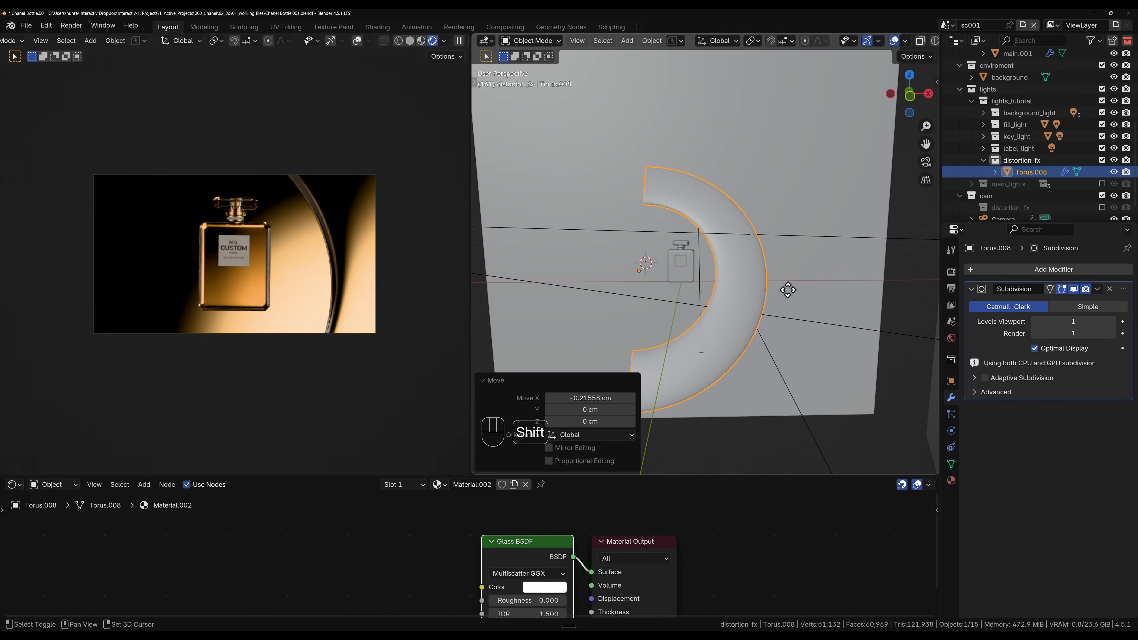
Step: Duplicate the half torus in place and rotate the copy 180° around its local Z axis
key(shift+d)
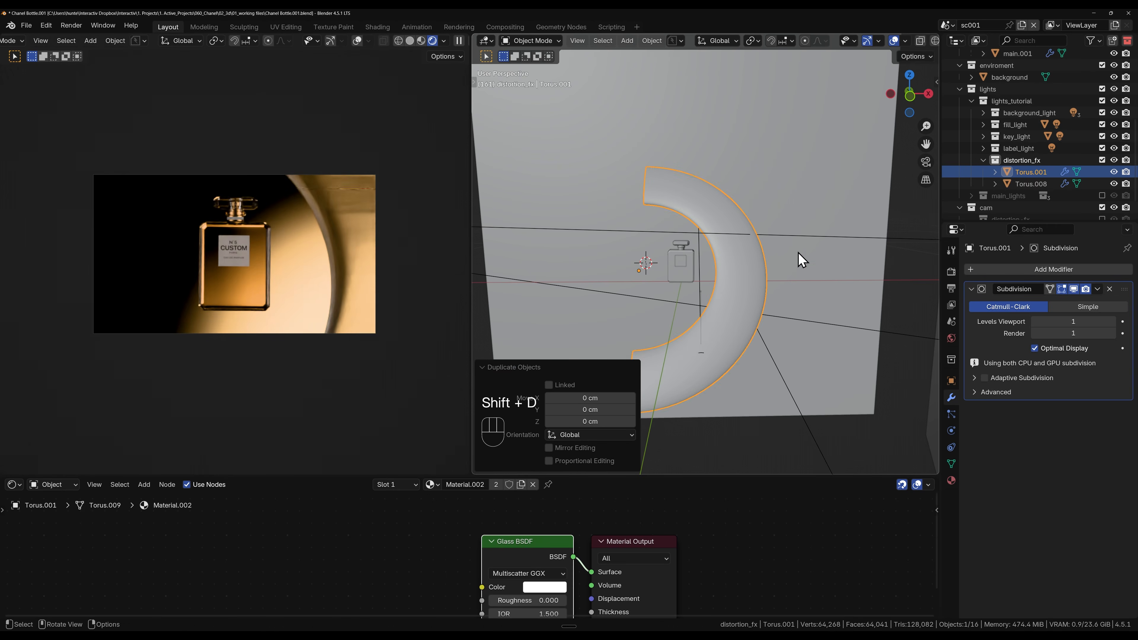
key(r)
key(z)
key(z)
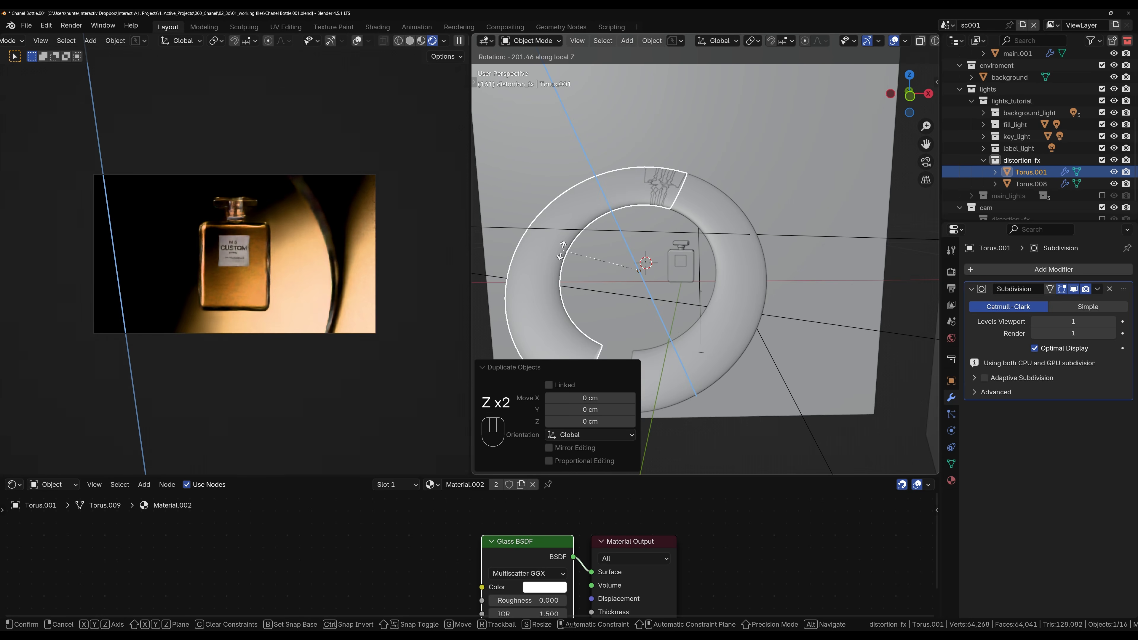
text(180)
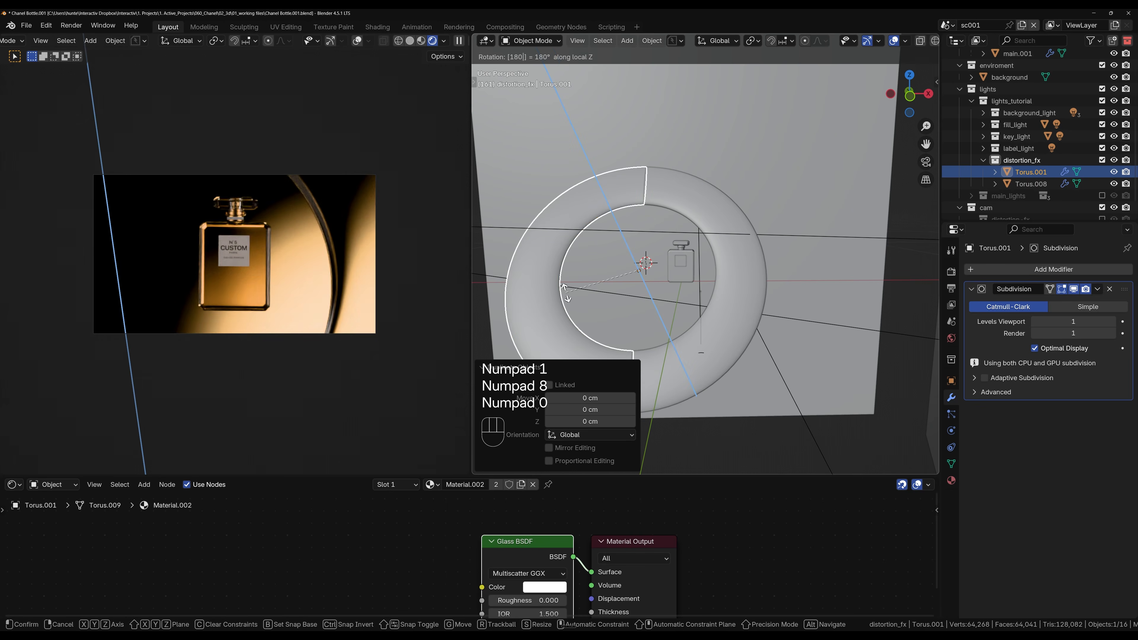
key(KP_Enter)
Step: Move the duplicated half torus about 5.5 cm up along Z and about 20.5 cm along X
key(g)
key(z)
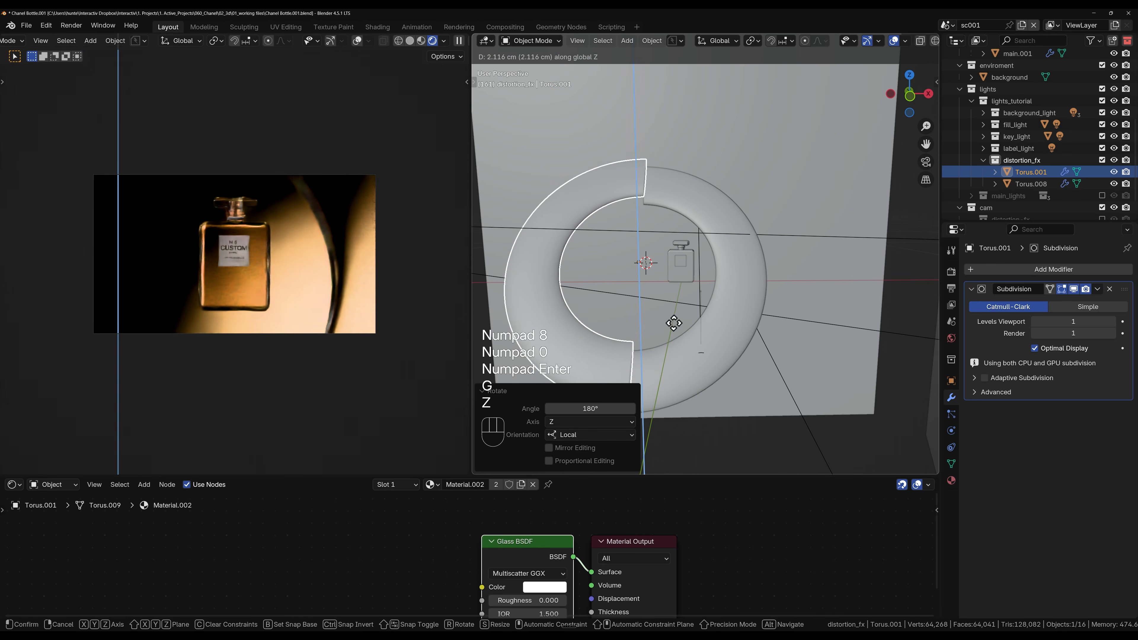
click(674, 315)
key(g)
key(x)
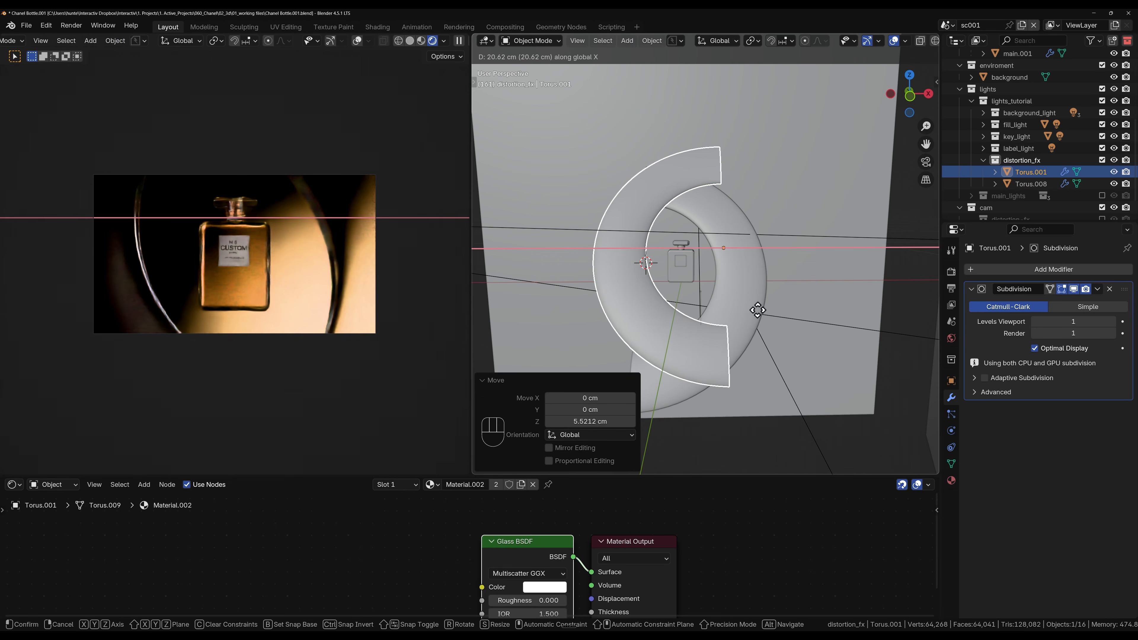
click(757, 312)
Step: Rotate the duplicated half torus about 32° around its local Y axis
key(r)
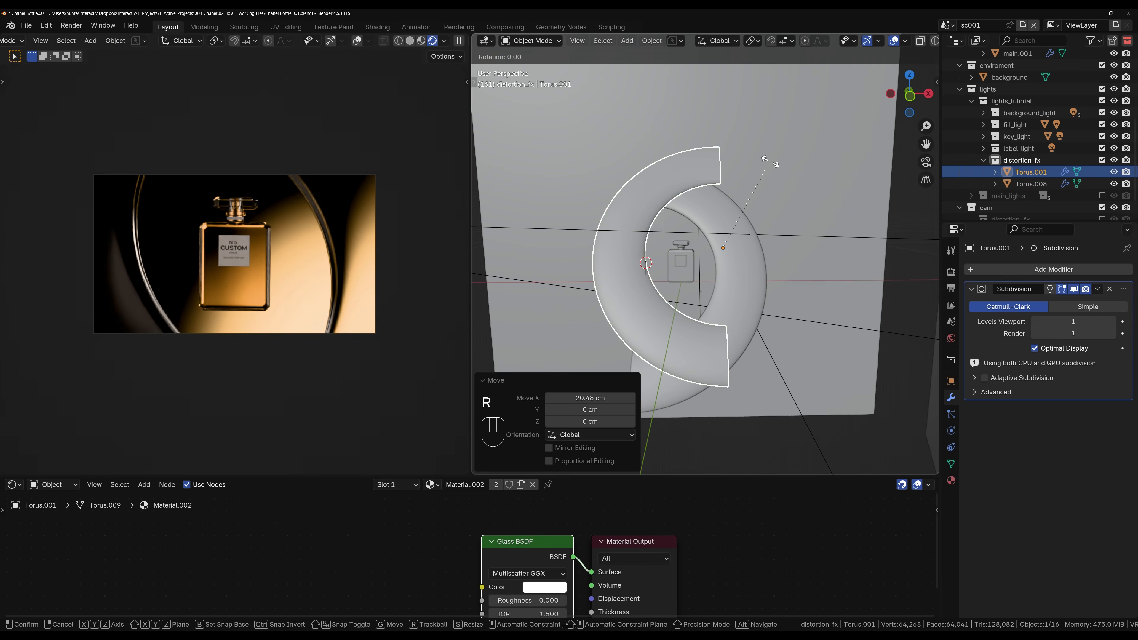
key(x)
key(x)
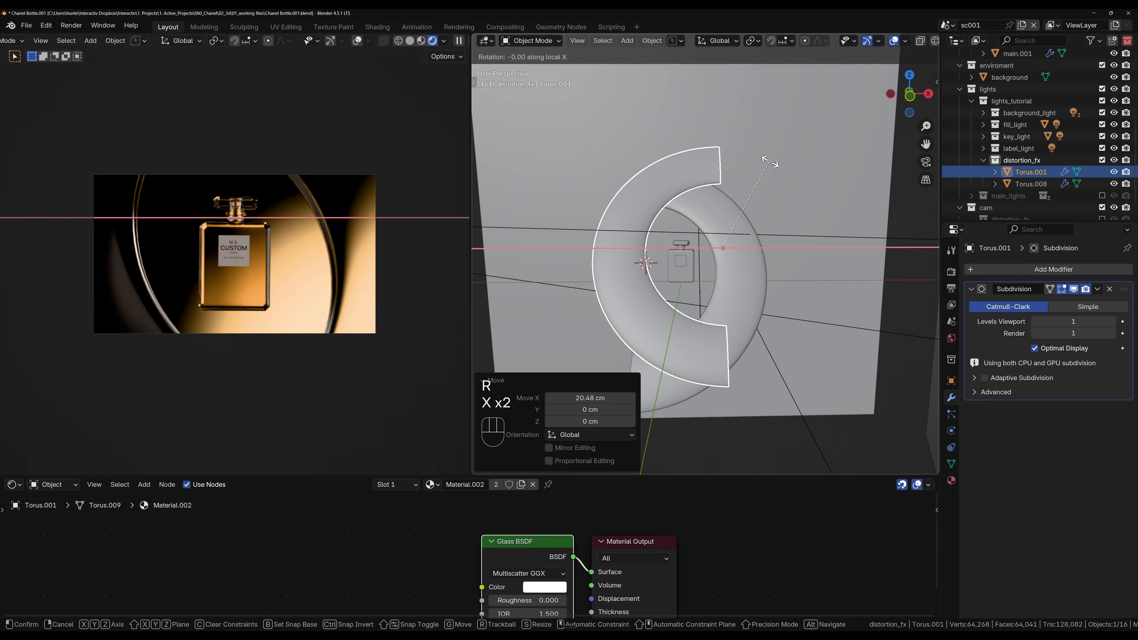
key(y)
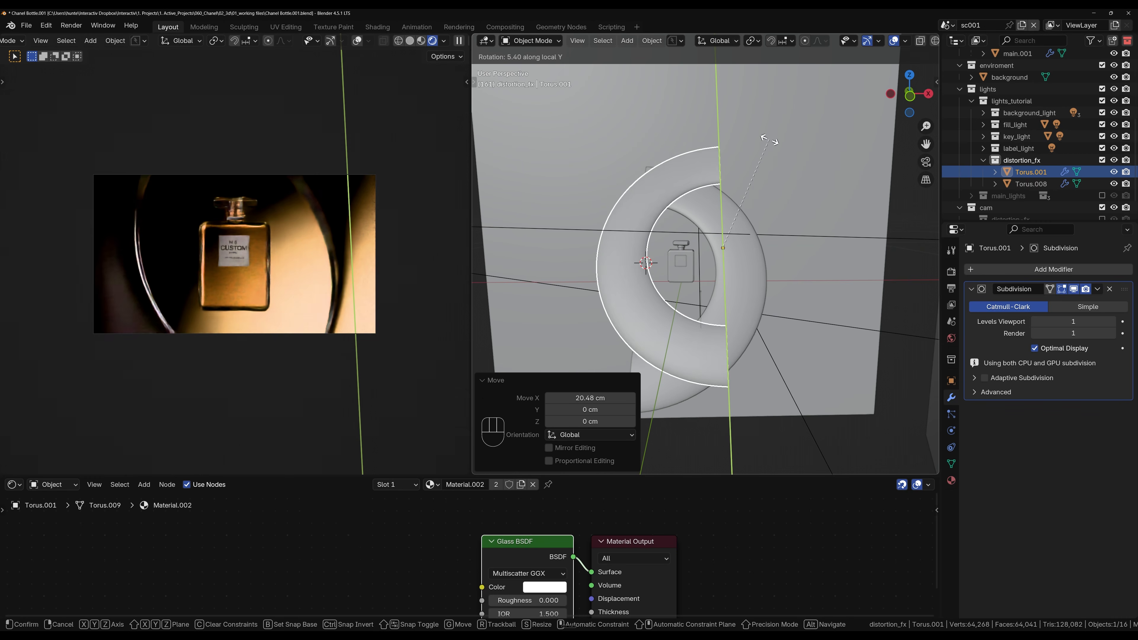
click(714, 110)
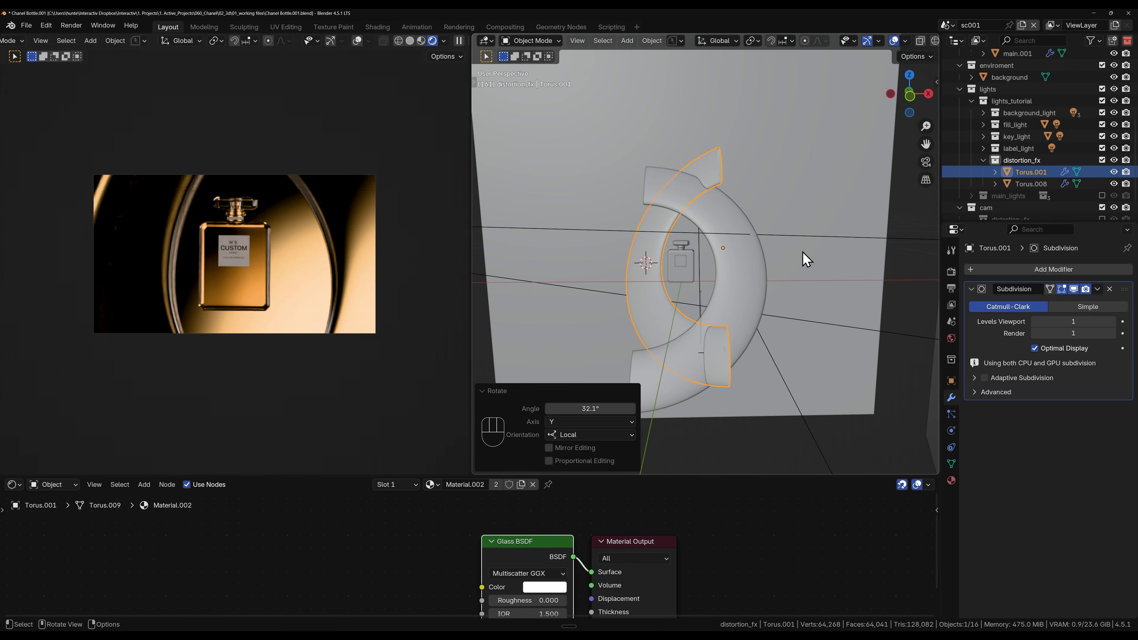
Step: Reposition the duplicated half torus about -8.4 cm along X, 3.5 cm up along Z and about 5.8 cm back along X
key(g)
key(x)
click(763, 247)
key(g)
key(z)
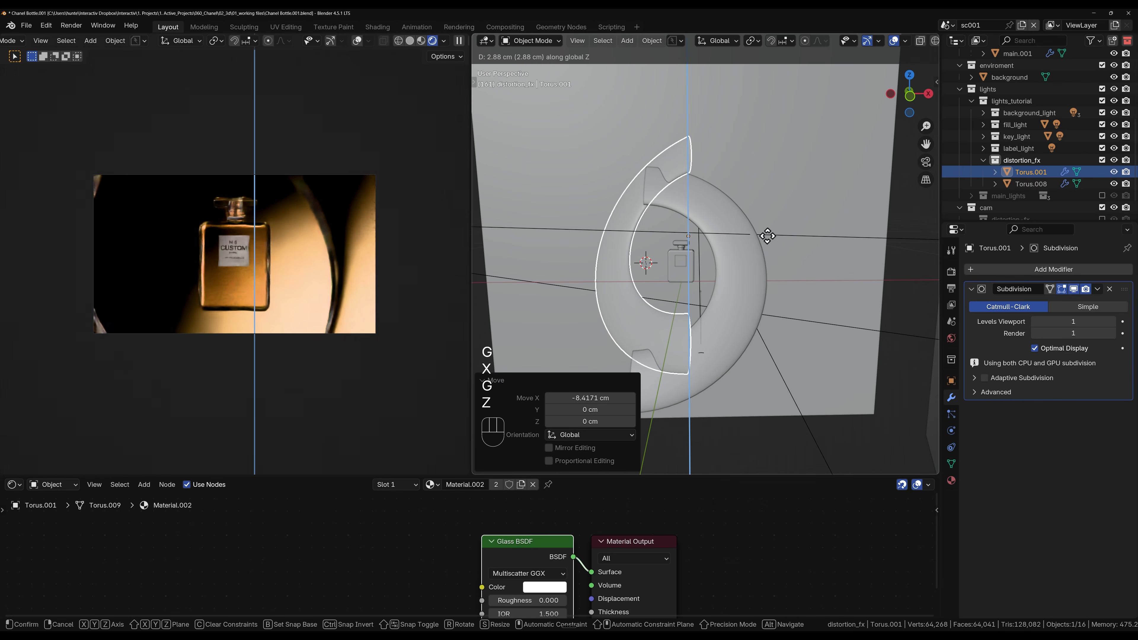
click(767, 233)
key(g)
key(x)
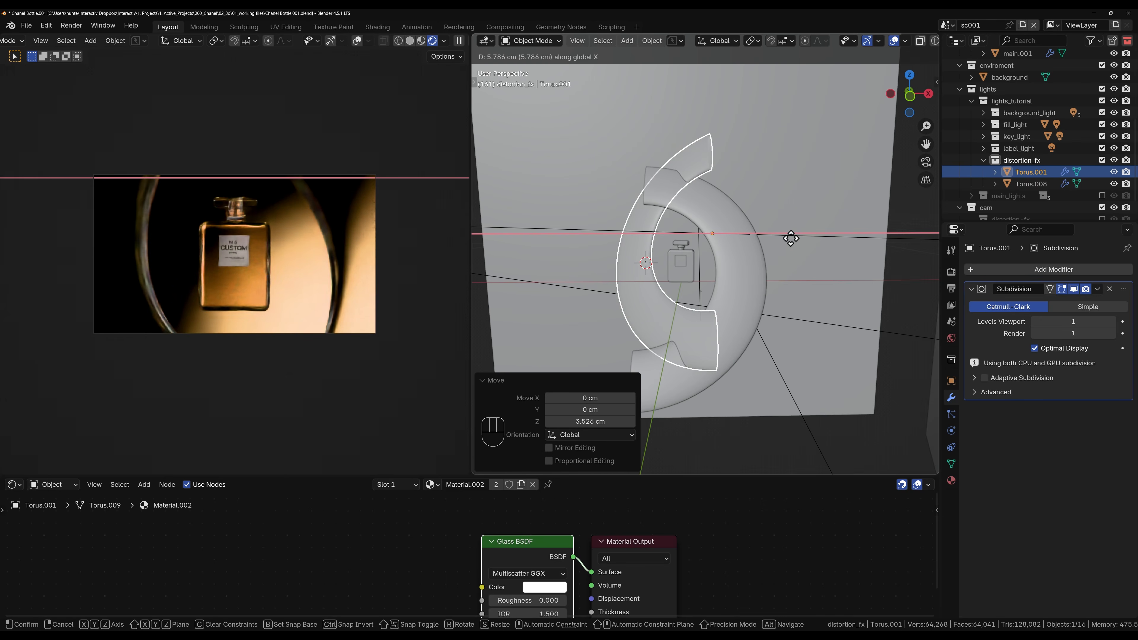
click(790, 236)
Step: Select both half tori and move them together about -14 cm along Y
shift+click(732, 269)
middle_drag(703, 226, 777, 278)
key(g)
key(y)
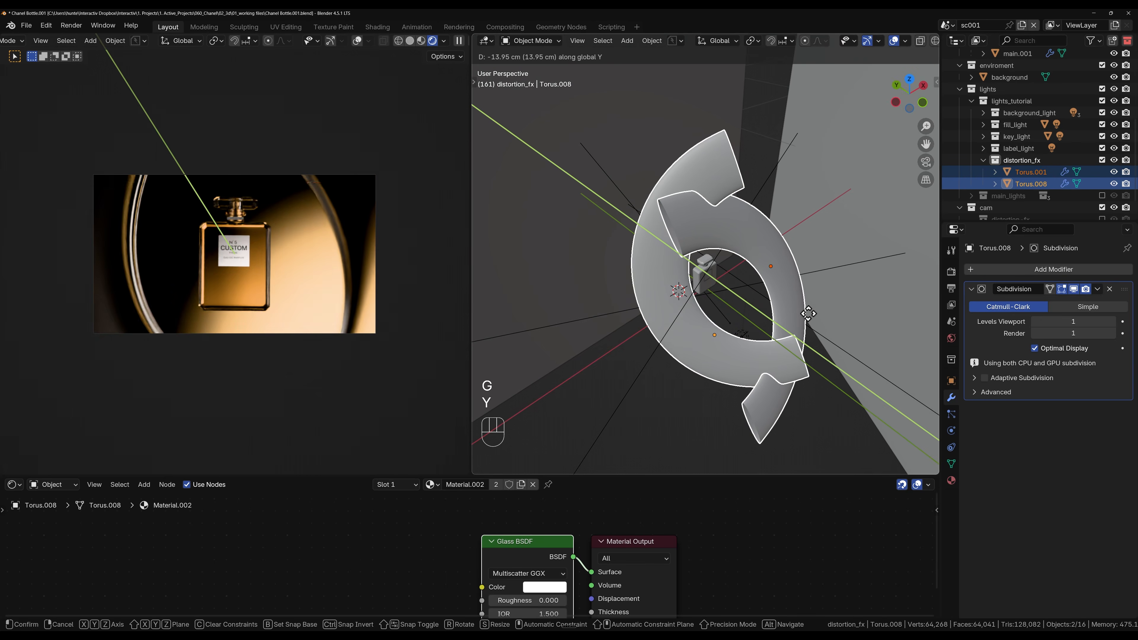
click(805, 310)
Step: Move only the duplicated half torus about -9.7 cm along Y and adjust its position along X
click(795, 288)
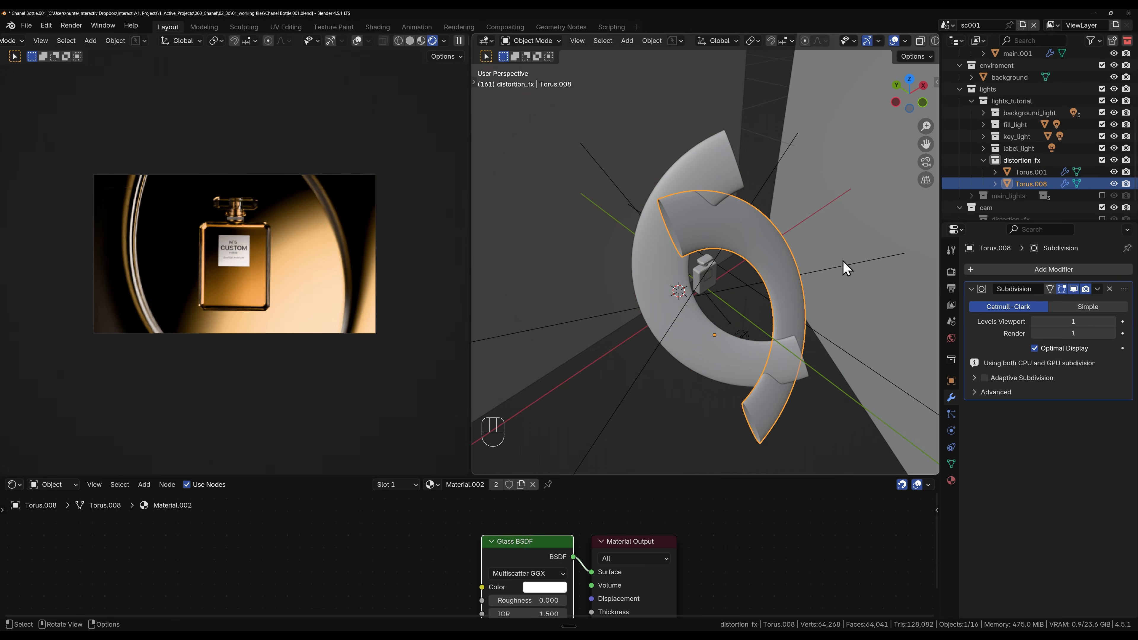
click(728, 314)
key(g)
key(y)
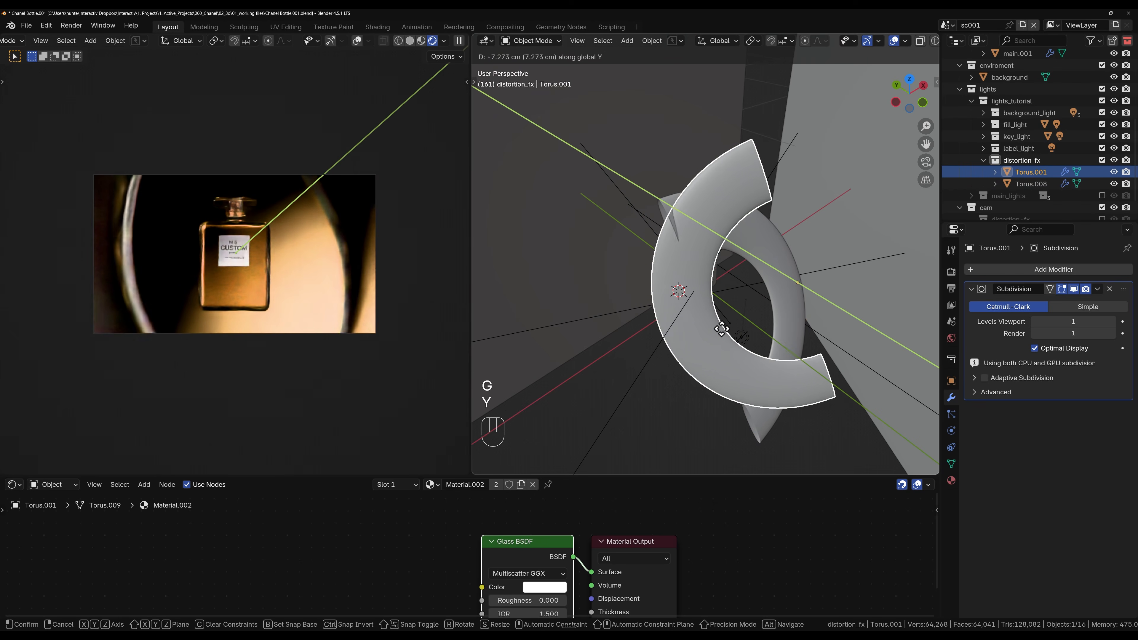
click(724, 331)
key(g)
key(x)
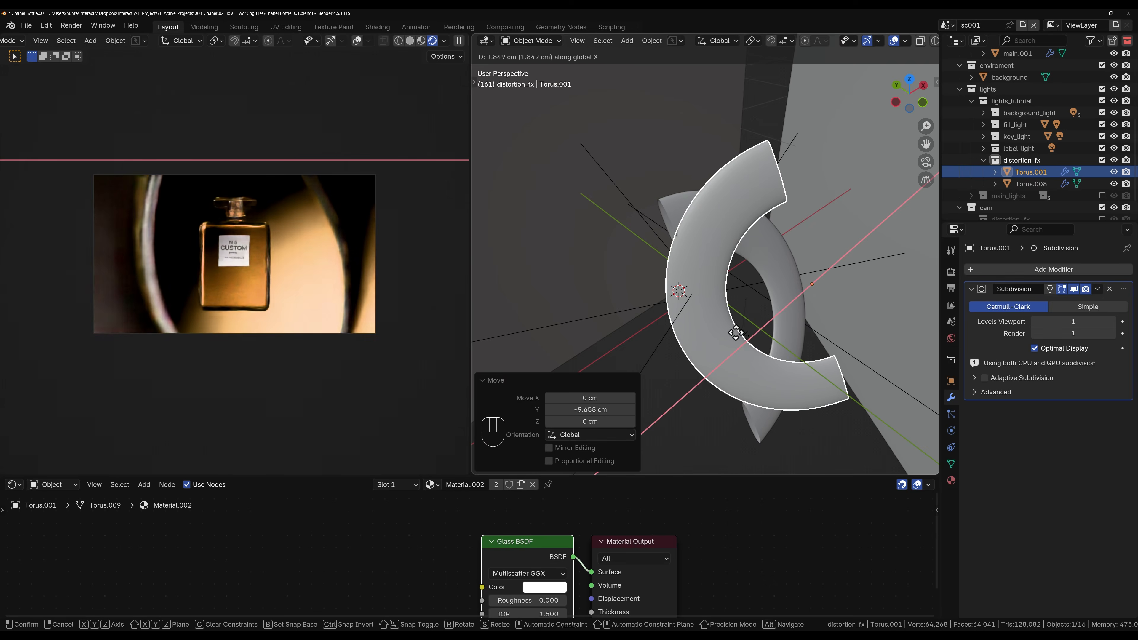
click(721, 322)
Step: Flatten the duplicated half torus by scaling its whole mesh to about 0.55 along local Z in Edit Mode
middle_drag(714, 322, 642, 292)
key(Tab)
middle_drag(779, 328, 699, 293)
key(s)
key(z)
key(z)
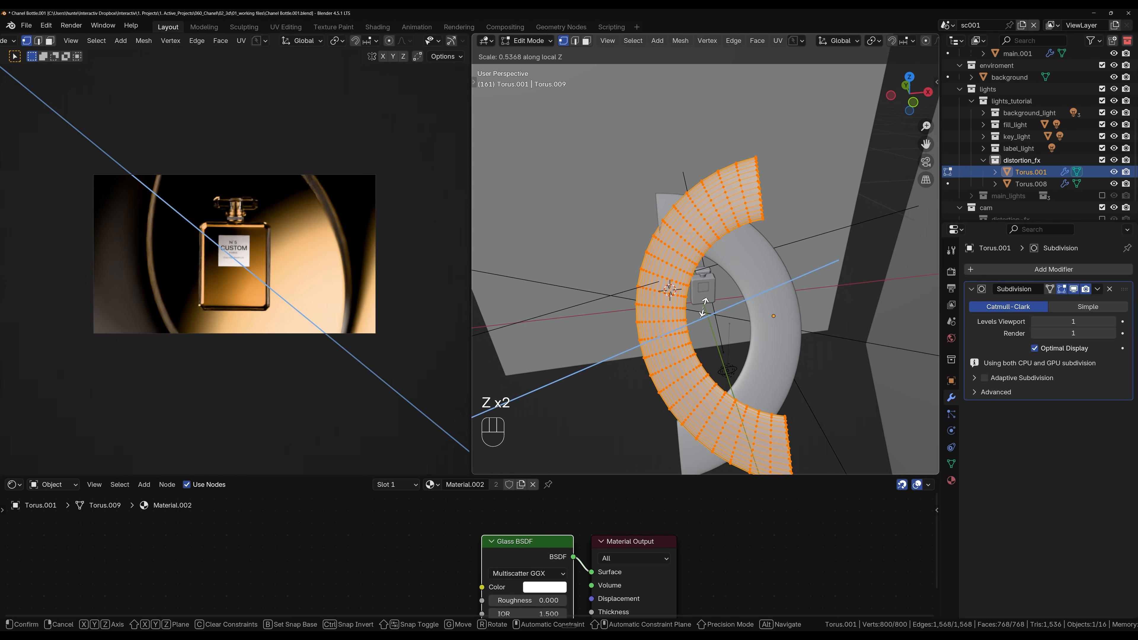
click(703, 307)
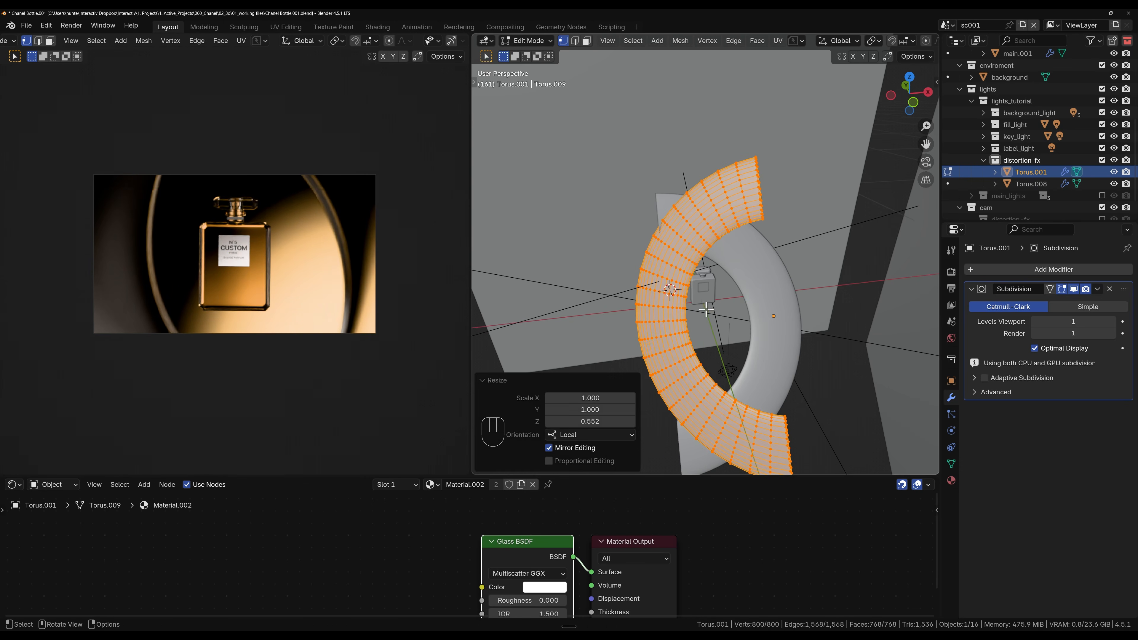
key(Tab)
key(r)
key(z)
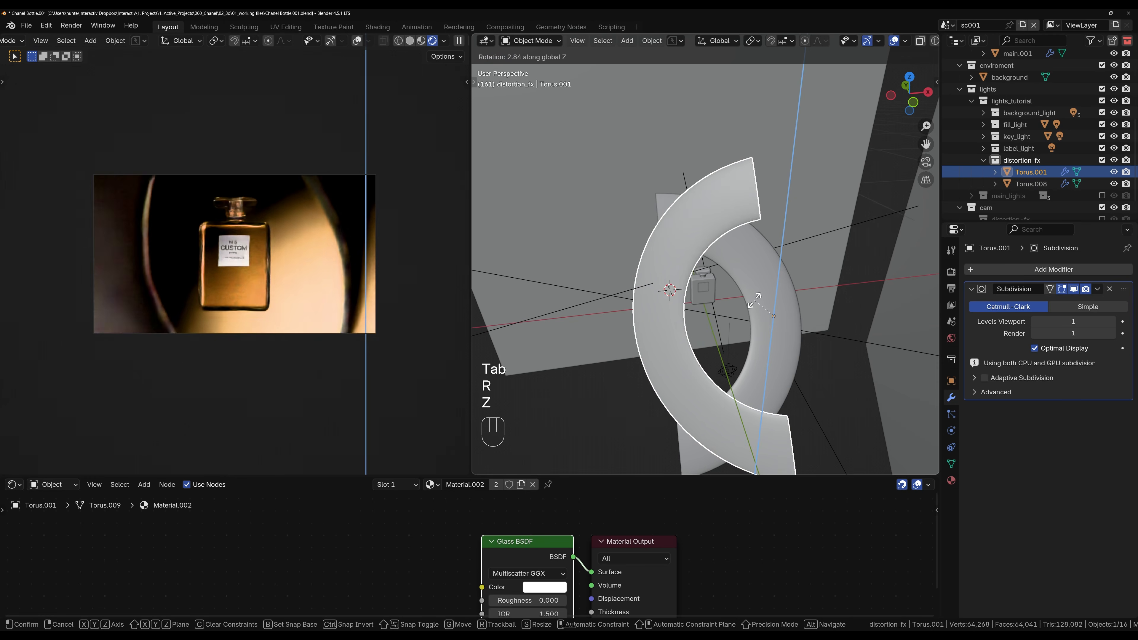
key(z)
click(755, 300)
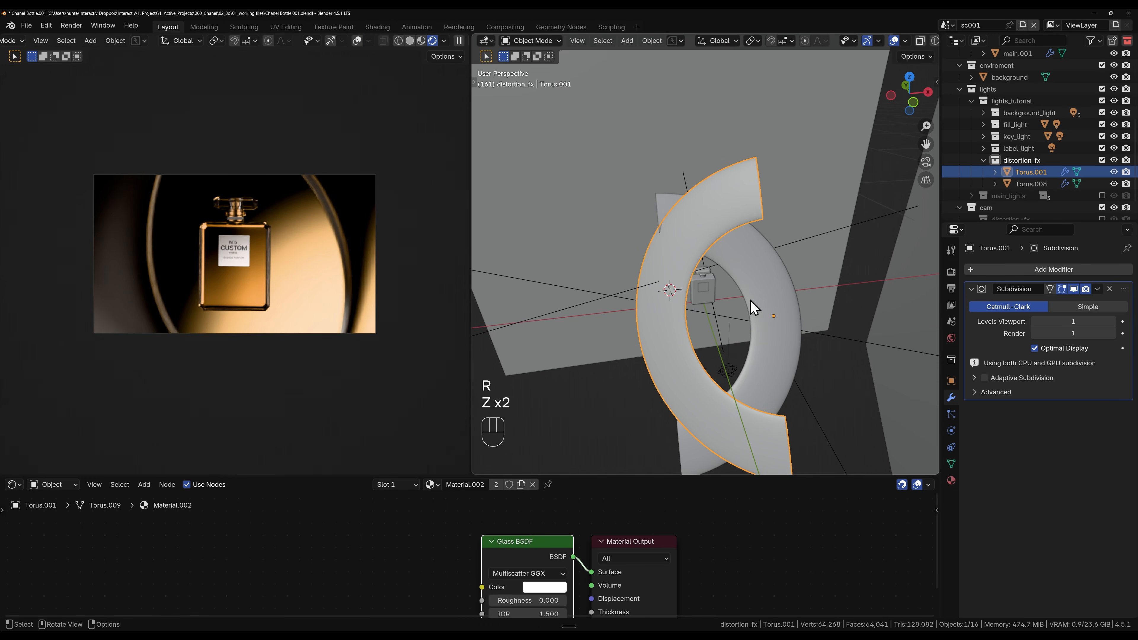
key(r)
key(y)
key(y)
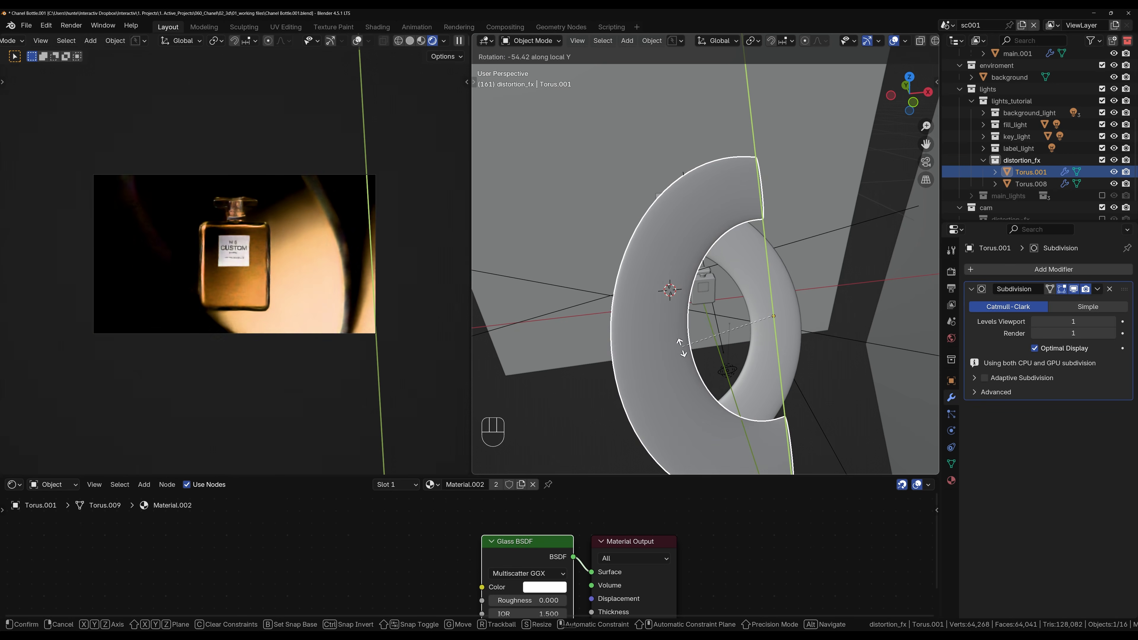
click(673, 352)
Step: Rotate the duplicated half torus about -65° around its local Y axis
middle_drag(673, 352, 742, 357)
key(r)
key(y)
key(y)
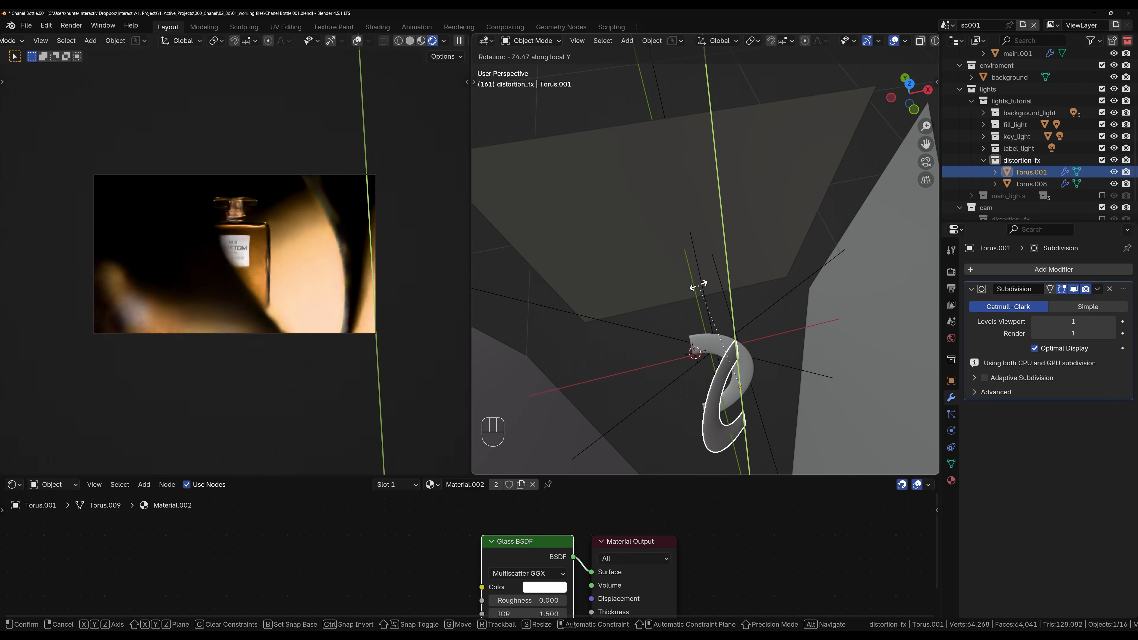
click(719, 294)
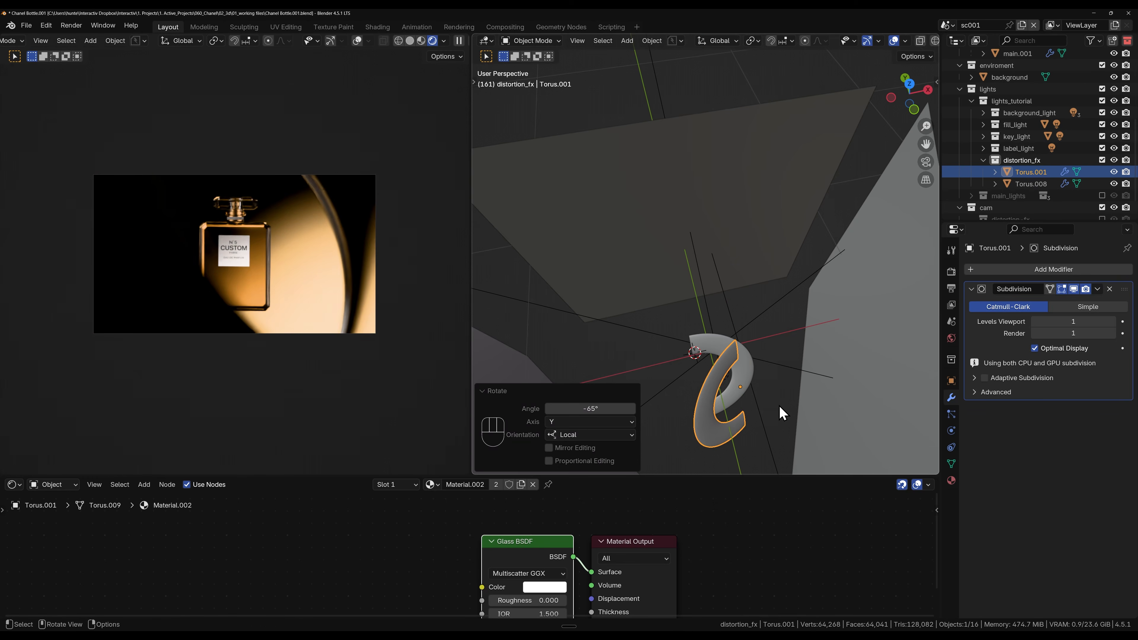
Step: Try moving the duplicated half torus about -4.3 cm along X and then along Z
key(g)
key(y)
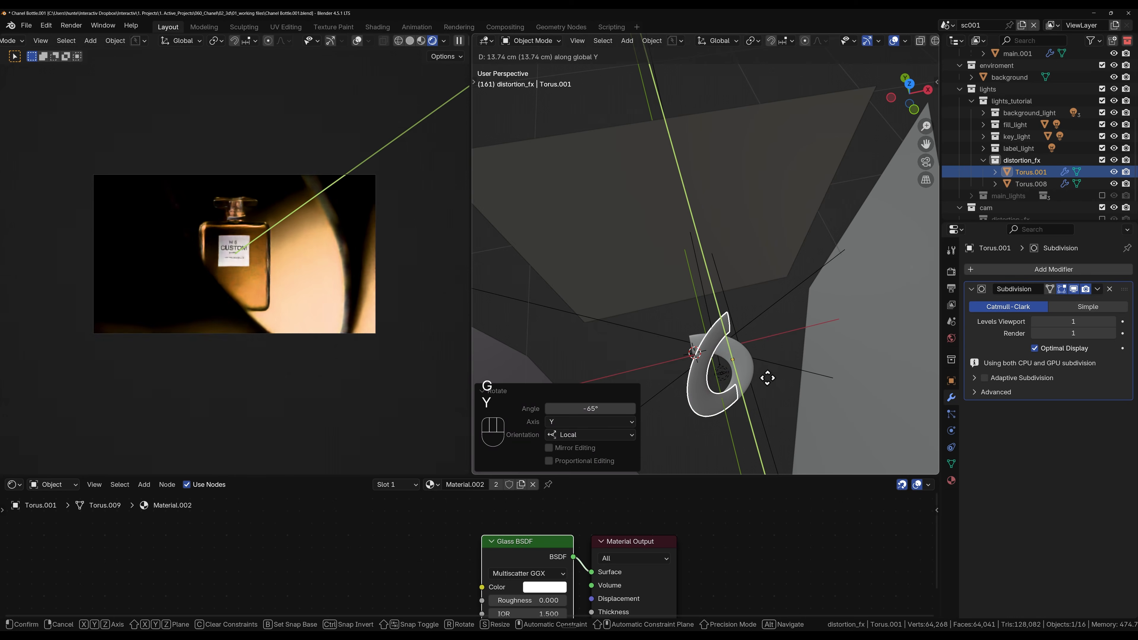
key(x)
click(765, 381)
key(g)
key(z)
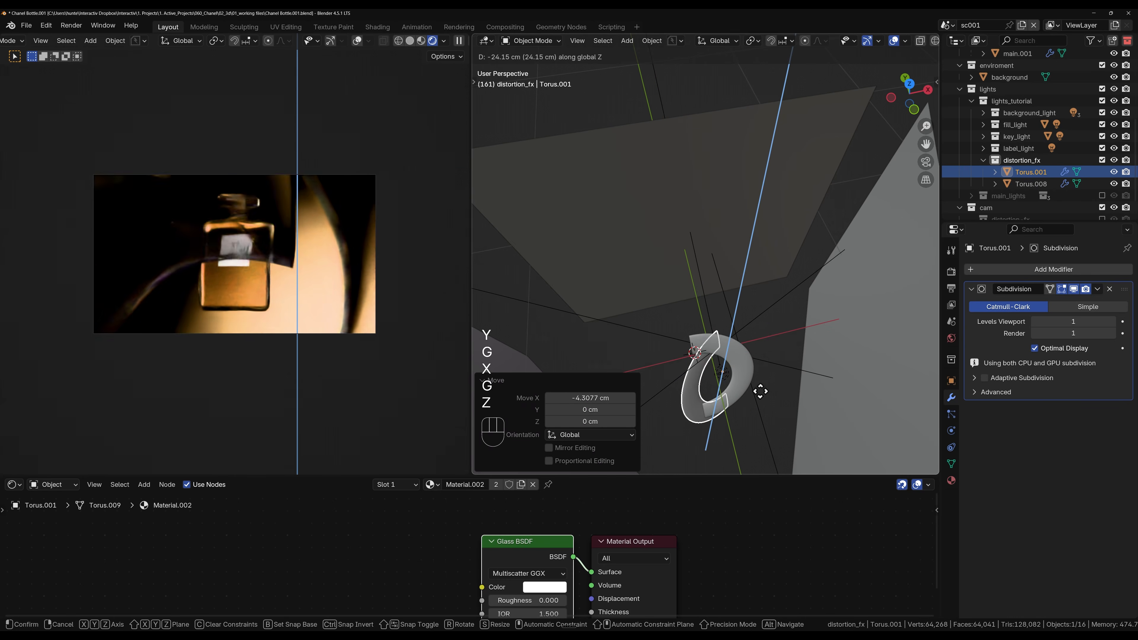
right_click(763, 392)
Step: Undo the trial moves and the -65° local Y rotation of the duplicated half torus
key(ctrl+z)
key(ctrl+z)
key(ctrl+z)
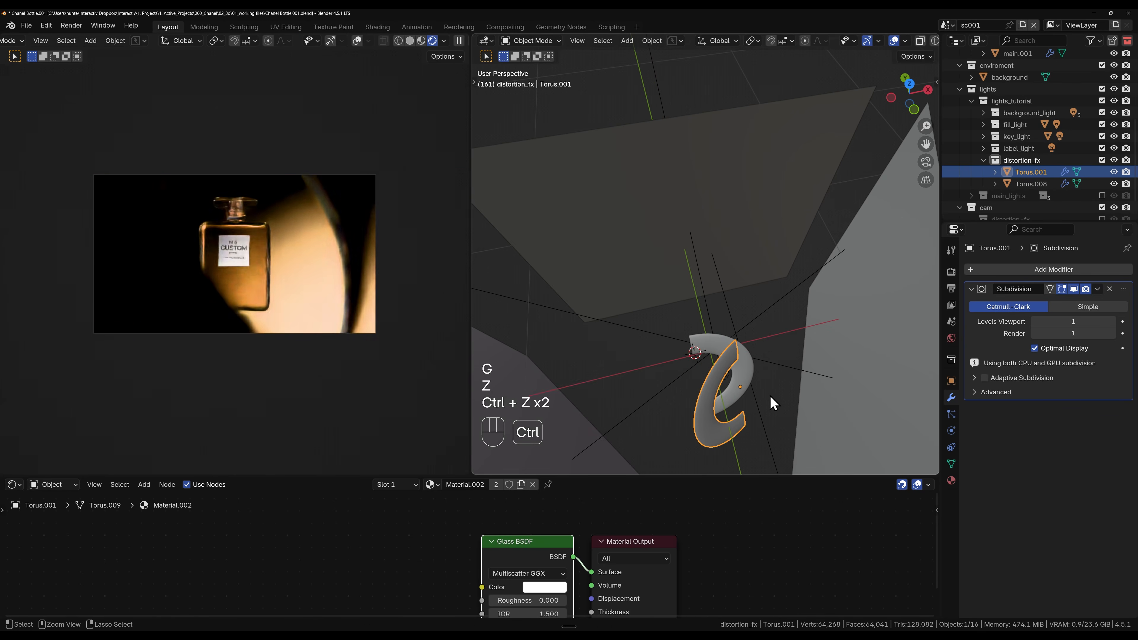
key(r)
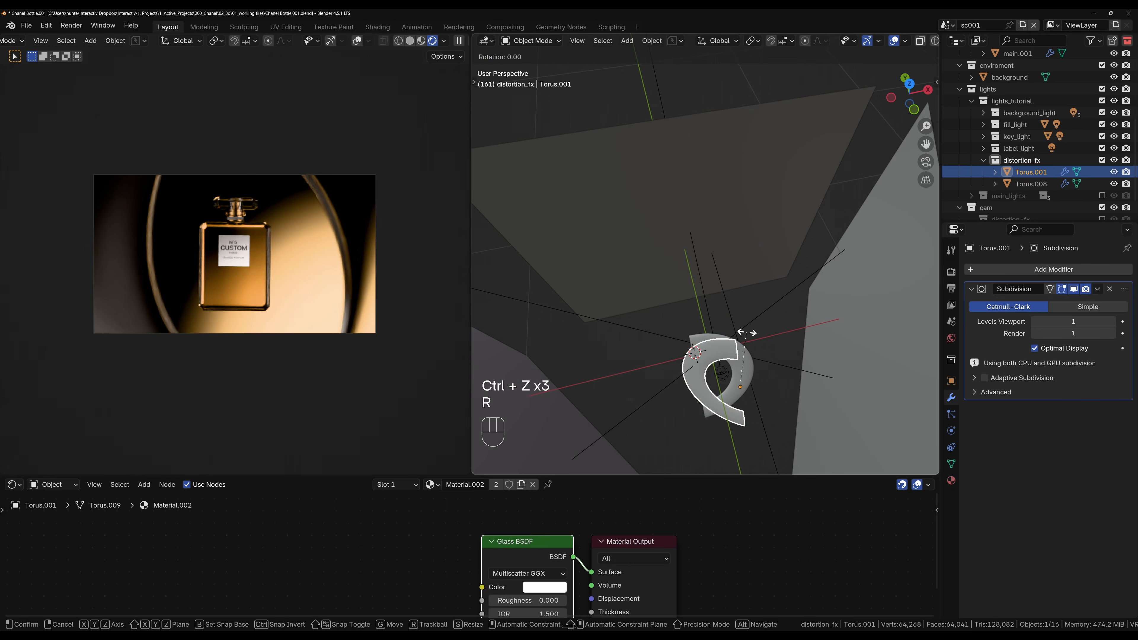
key(x)
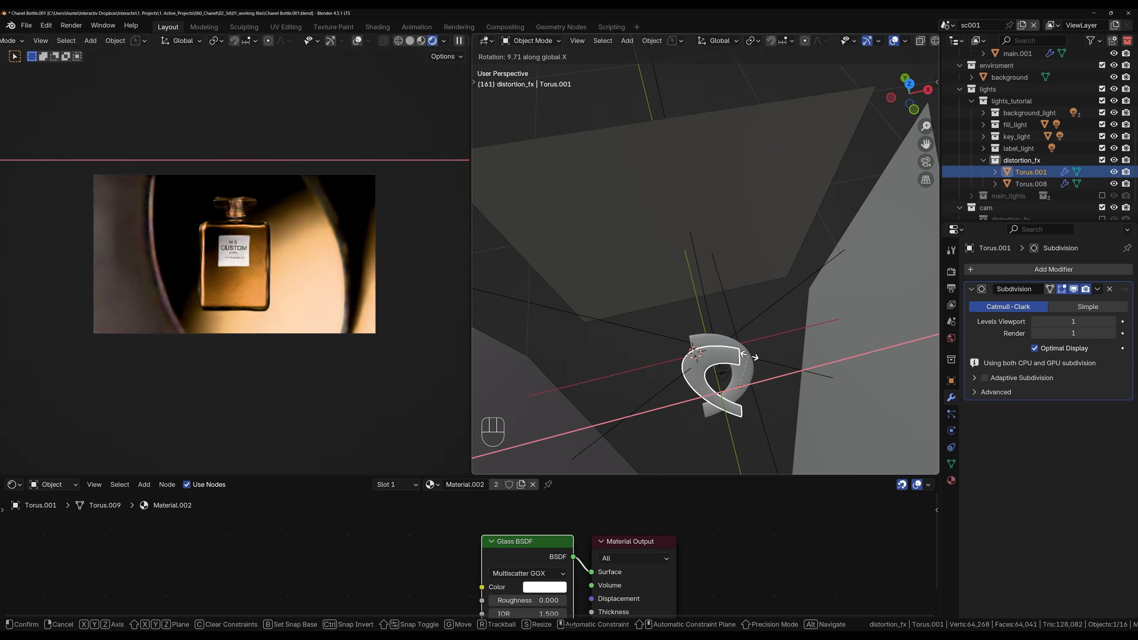
right_click(749, 355)
Step: Raise the saturation of the fill_diffuse plane's Translucent BSDF color to give the fill light a warm orange tint
scroll(616, 377, down, 5)
shift+middle_drag(615, 384, 678, 305)
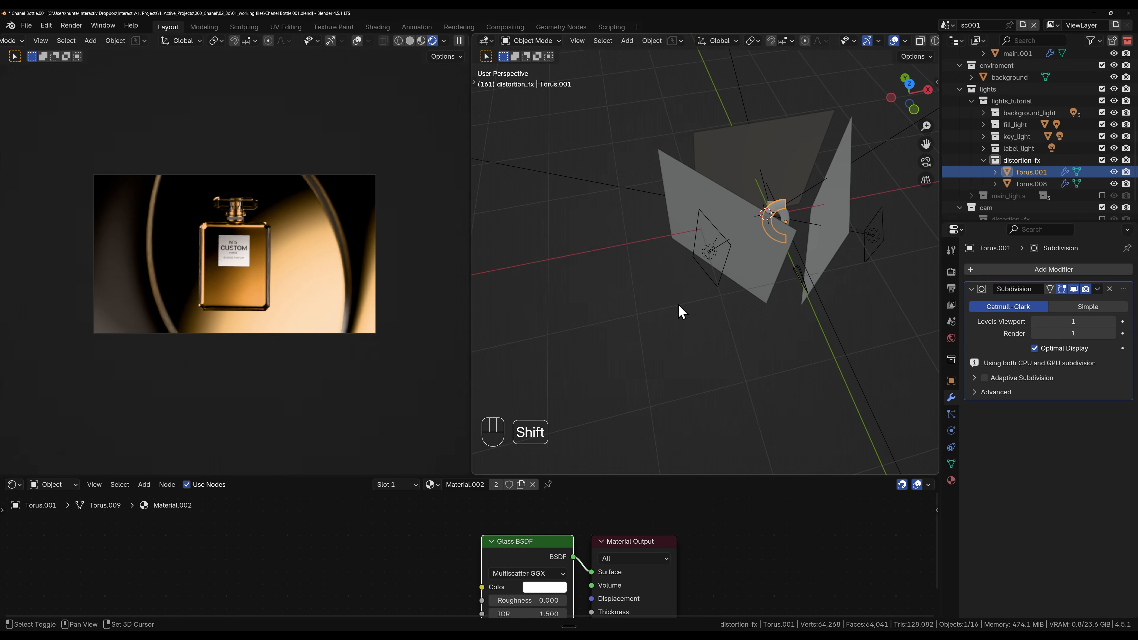
click(763, 241)
shift+middle_drag(772, 328, 734, 340)
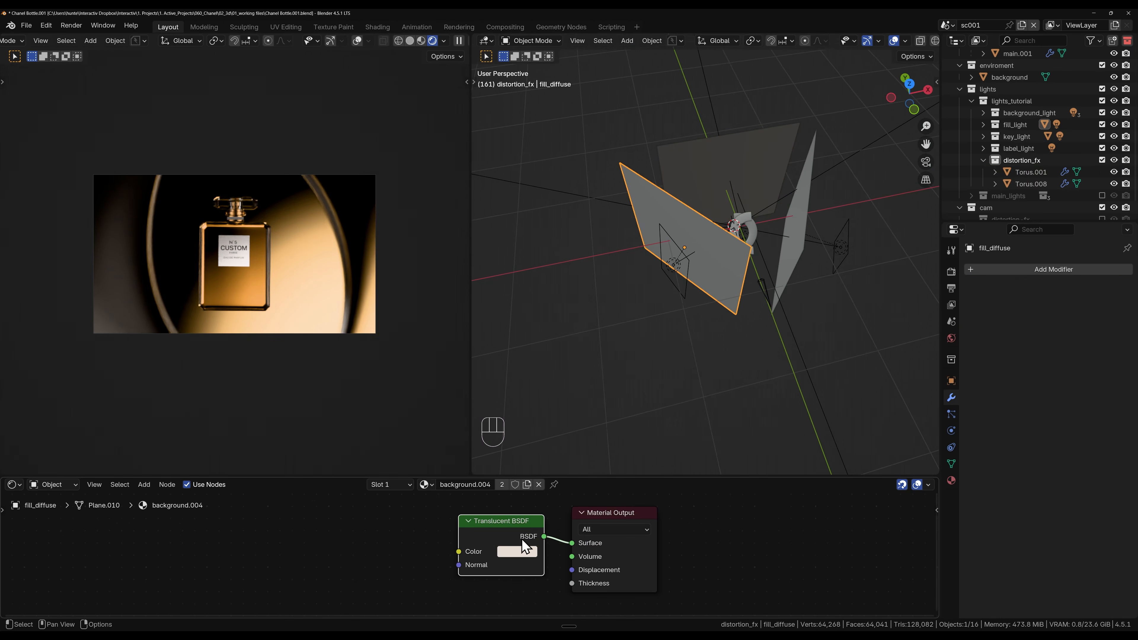
click(513, 552)
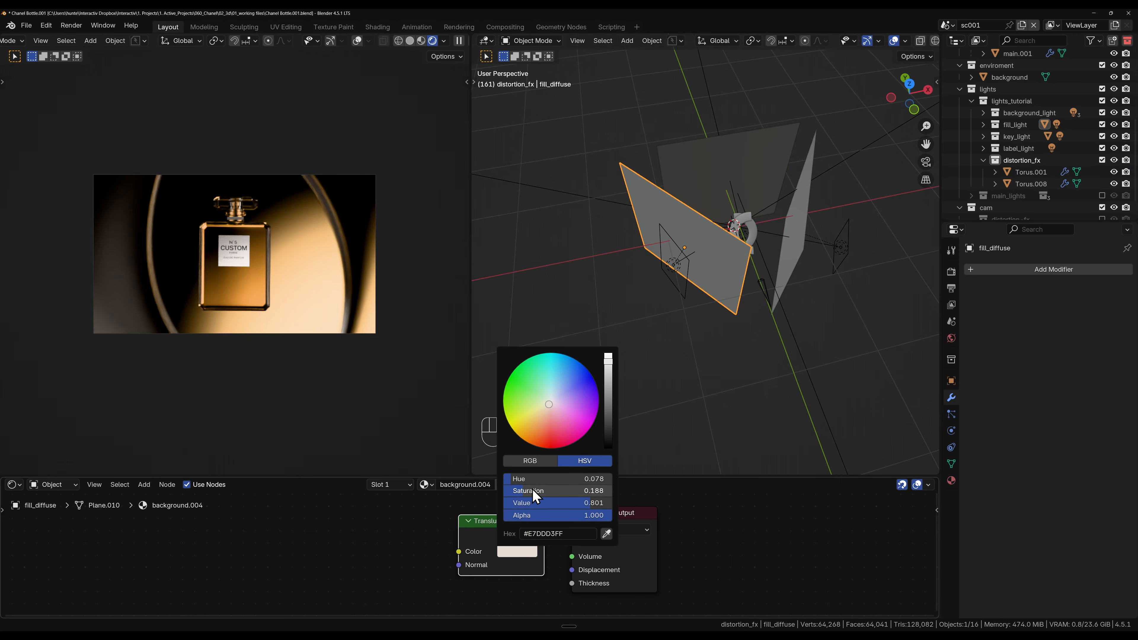
drag(527, 490, 582, 490)
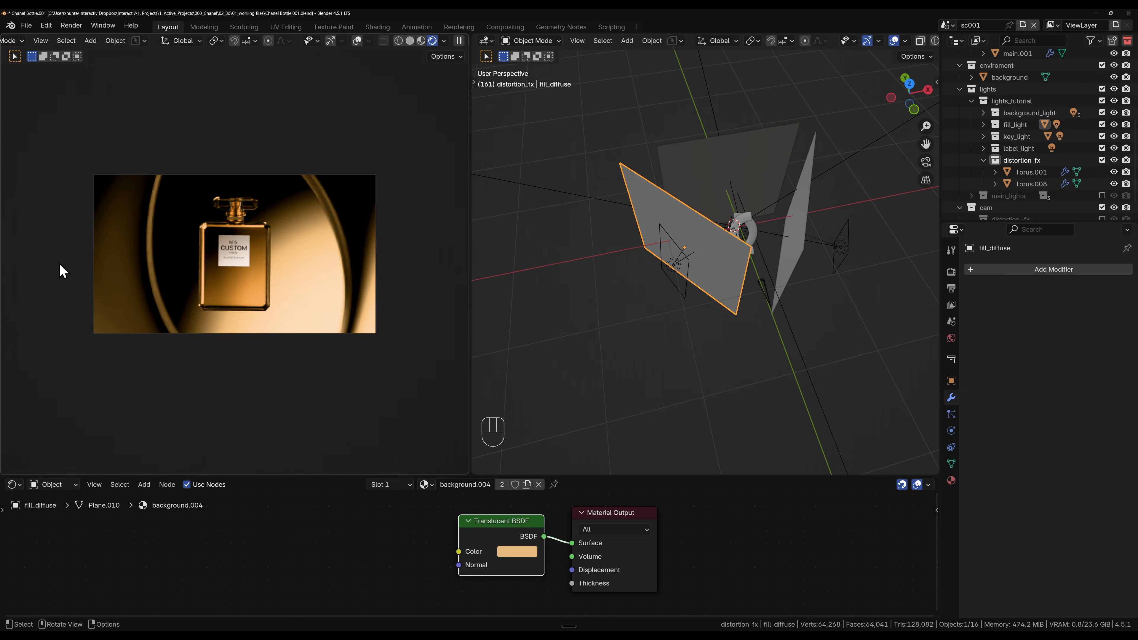
Step: Move the original half torus, Torus.008, about -1.23 cm along X
scroll(712, 237, up, 4)
scroll(651, 271, up, 4)
shift+middle_drag(777, 198, 680, 249)
click(710, 282)
key(g)
key(x)
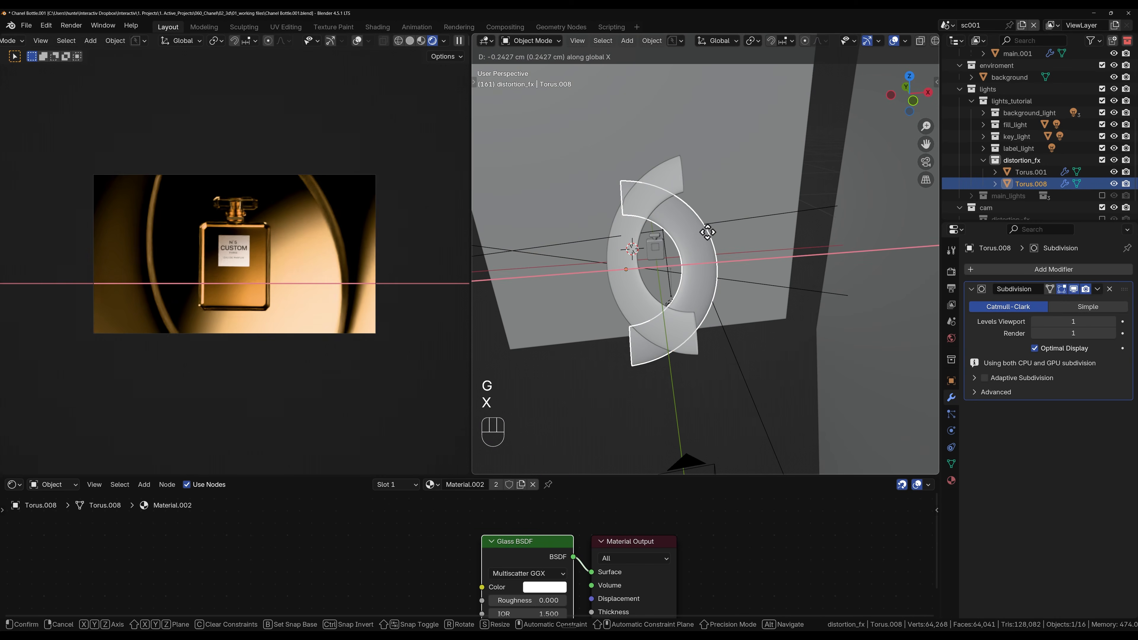
key(shift)
click(678, 240)
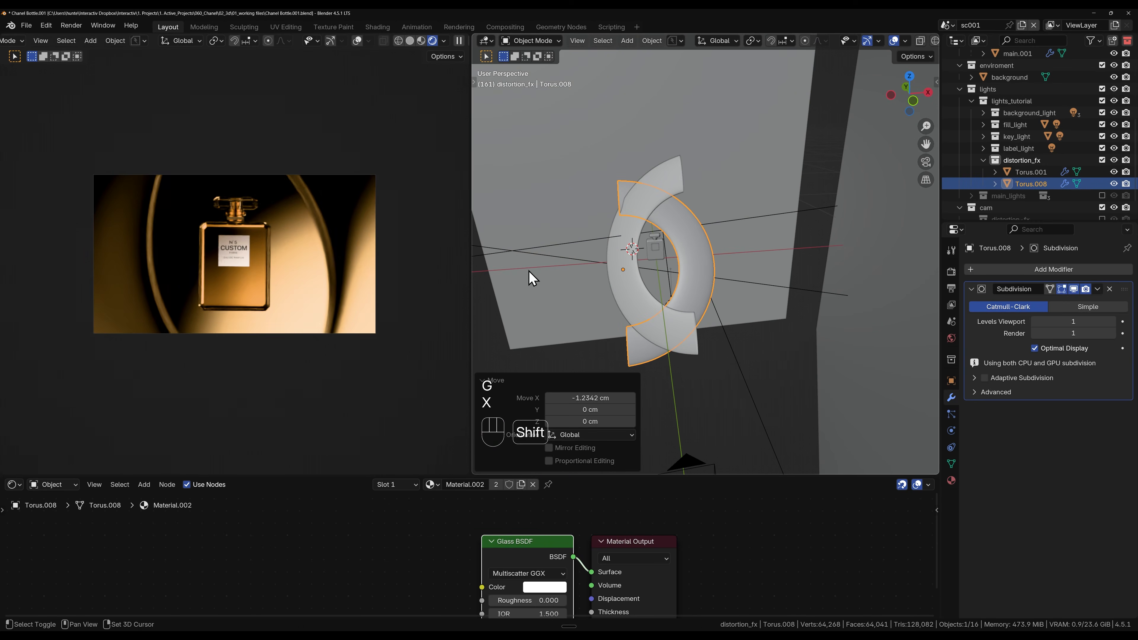
Step: Shift the duplicated half torus, Torus.001, about -0.9 cm along X, -2.6 cm along Z, and 0.18 cm back along X
click(624, 271)
key(g)
key(x)
click(645, 274)
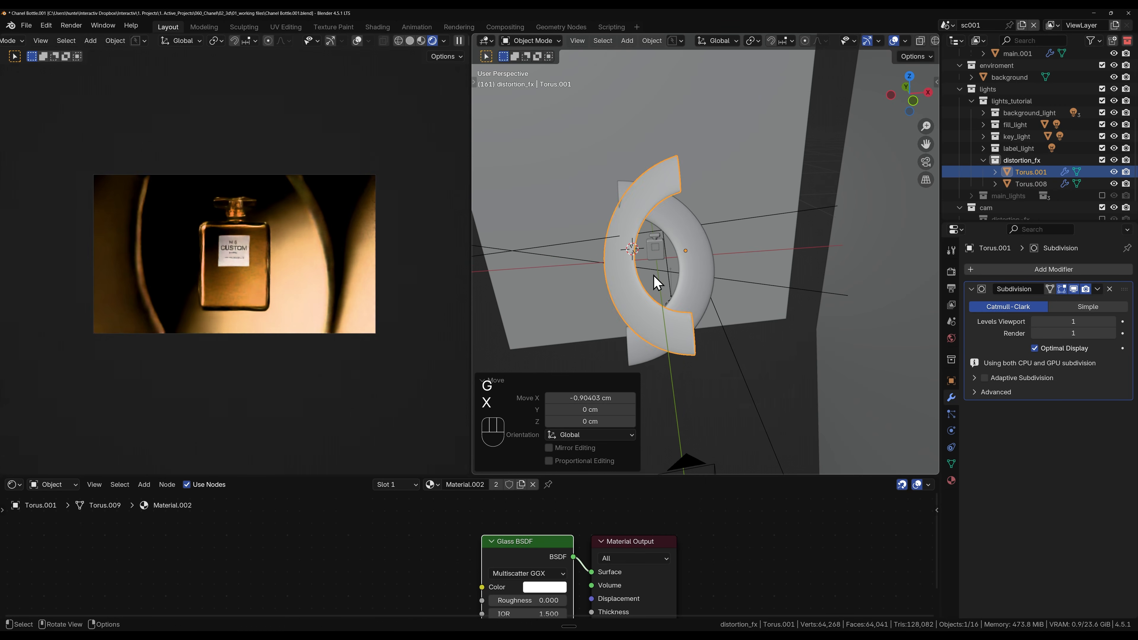
key(g)
key(z)
click(654, 281)
key(g)
key(x)
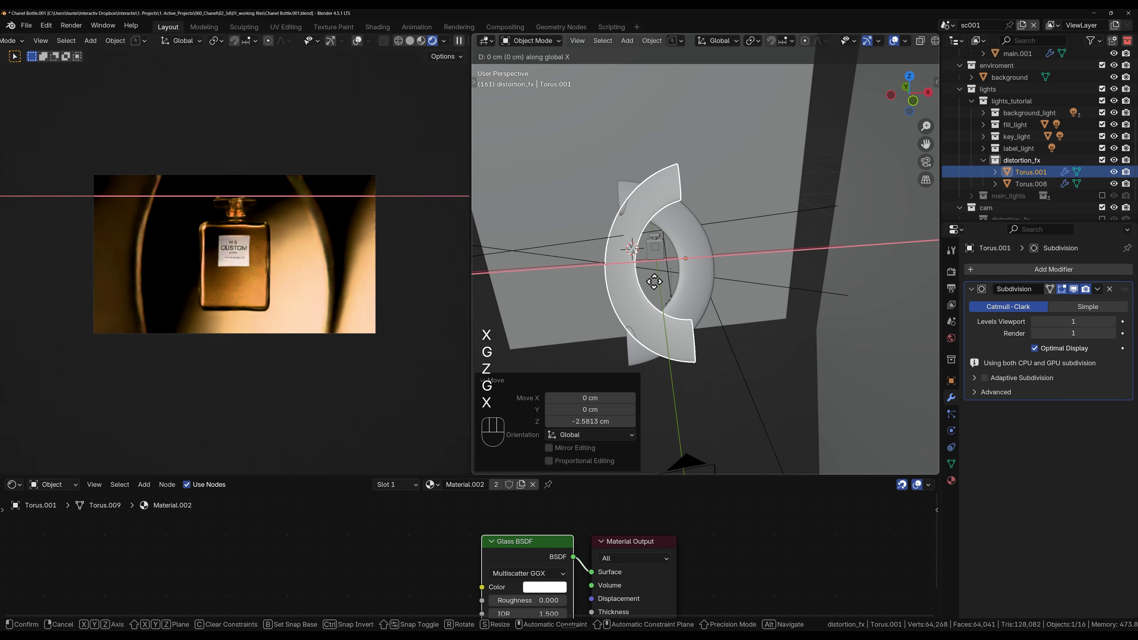
click(654, 281)
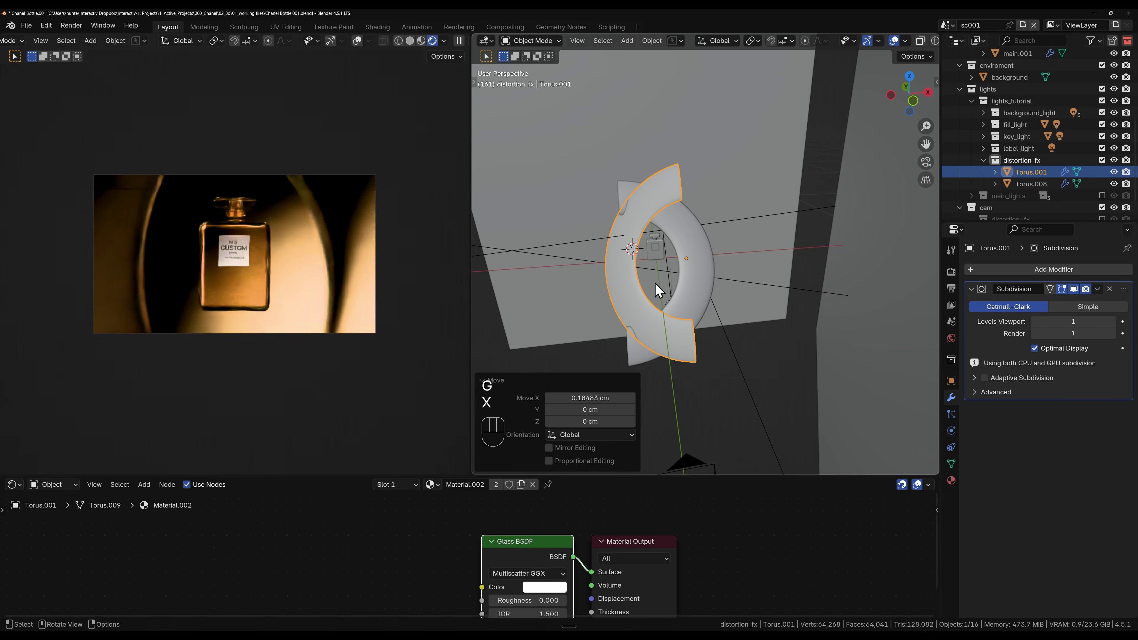
key(r)
key(z)
key(z)
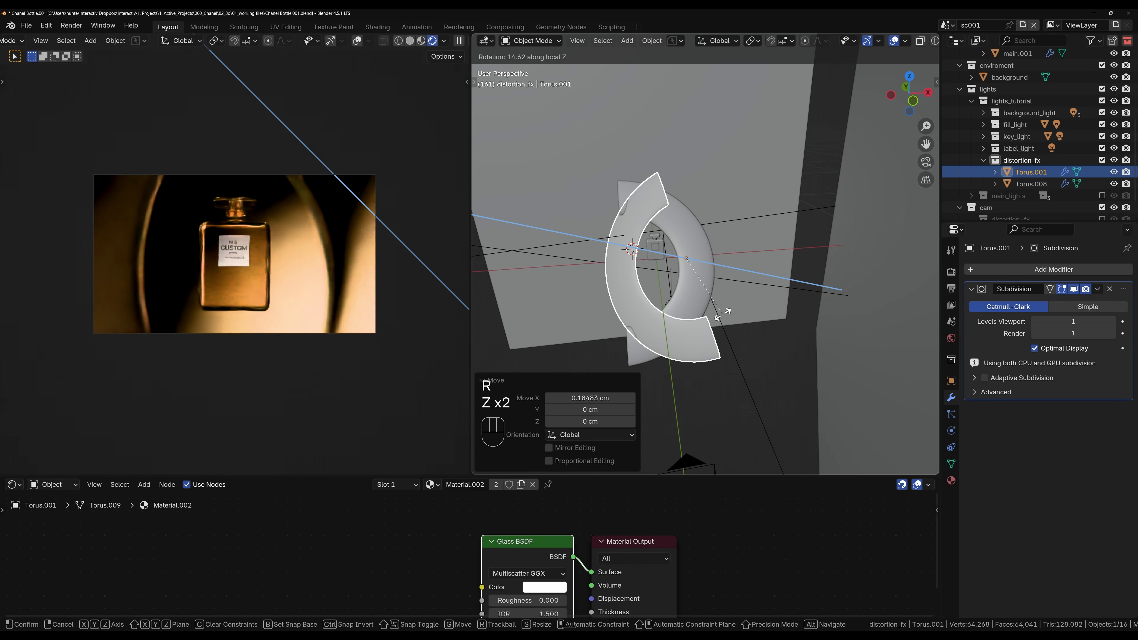
right_click(719, 319)
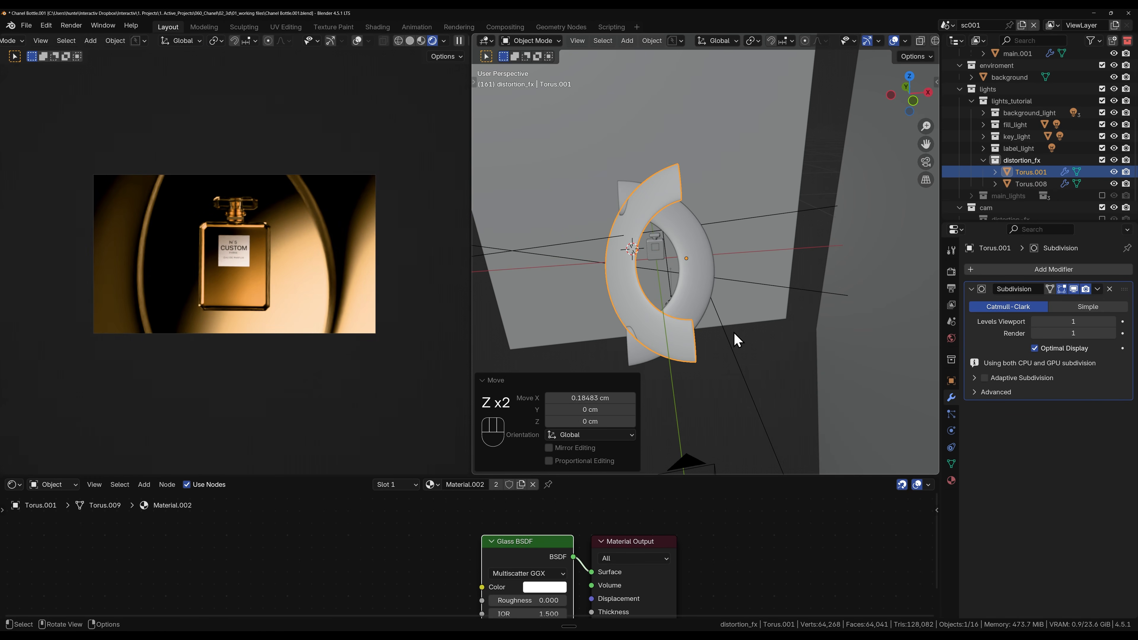
key(g)
right_click(718, 300)
Step: Move Torus.001 freely by about 0.2 cm in X, 1 cm in Y and 2.5 cm in Z, and fine-tune it along X
key(g)
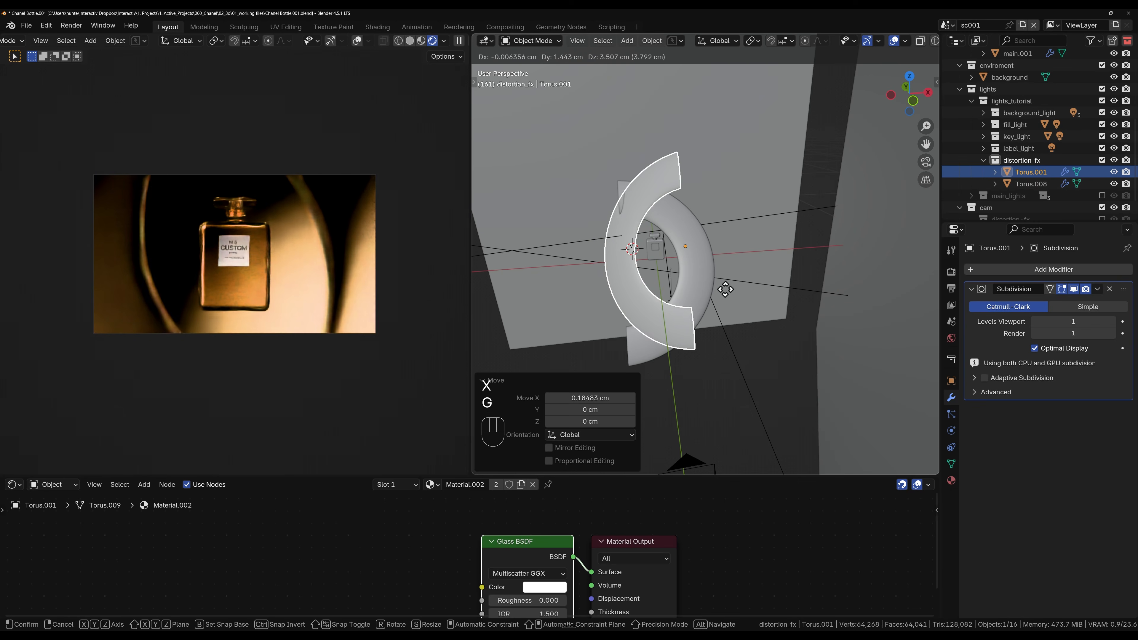
key(shift)
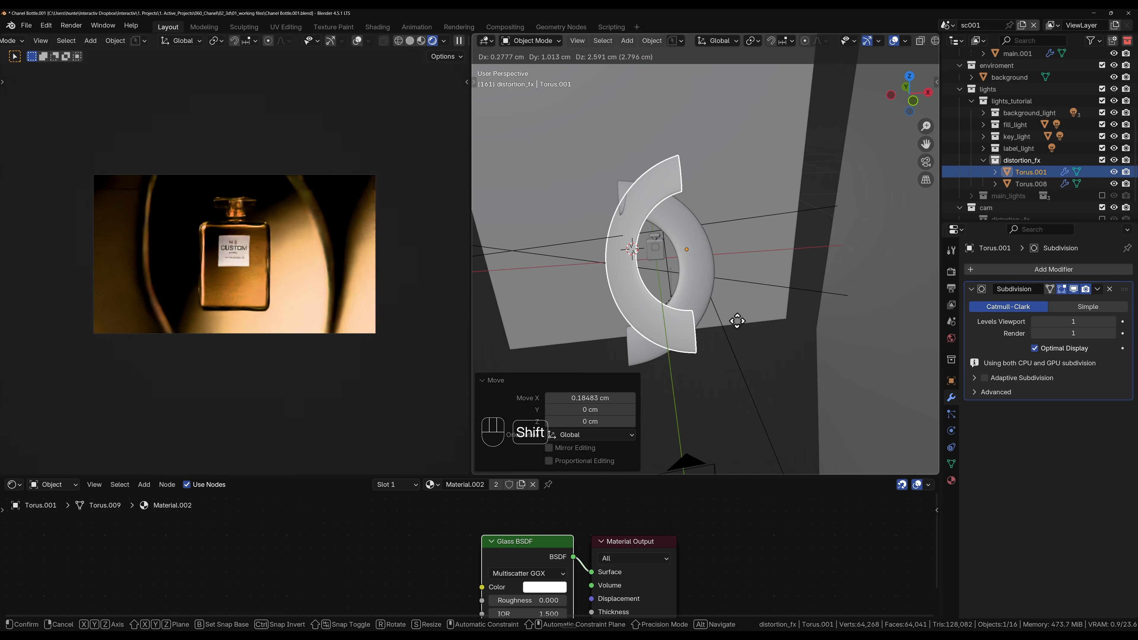
click(735, 324)
key(g)
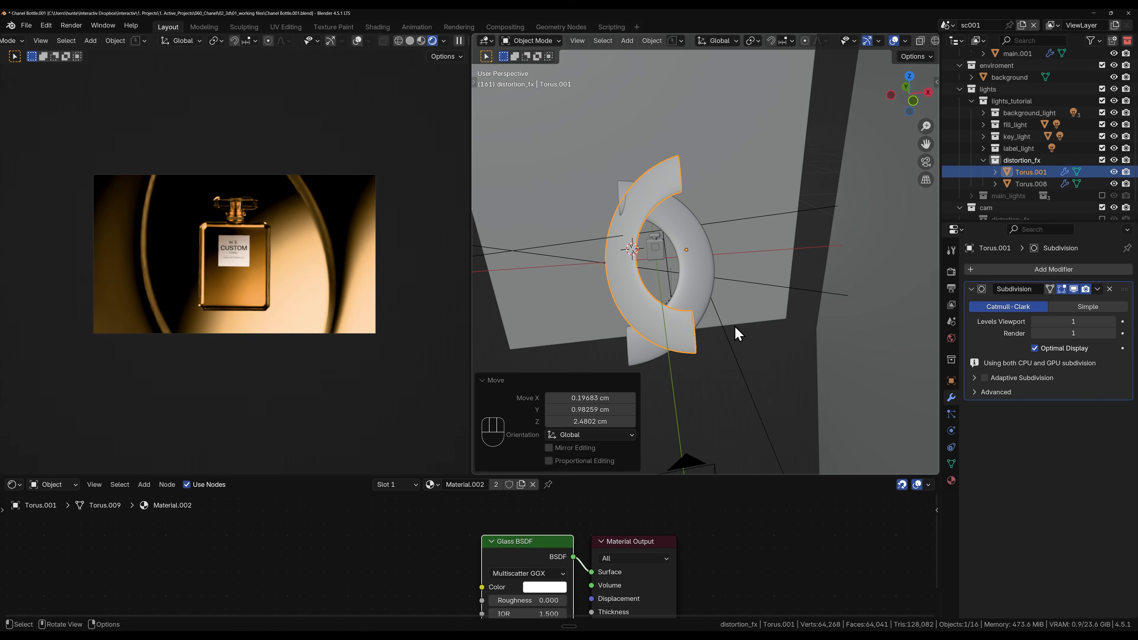
key(x)
shift+click(733, 323)
Step: Shift Torus.008 about -0.43 cm along X, 0.81 cm along Z, and another -0.73 cm along X
click(704, 290)
key(g)
key(x)
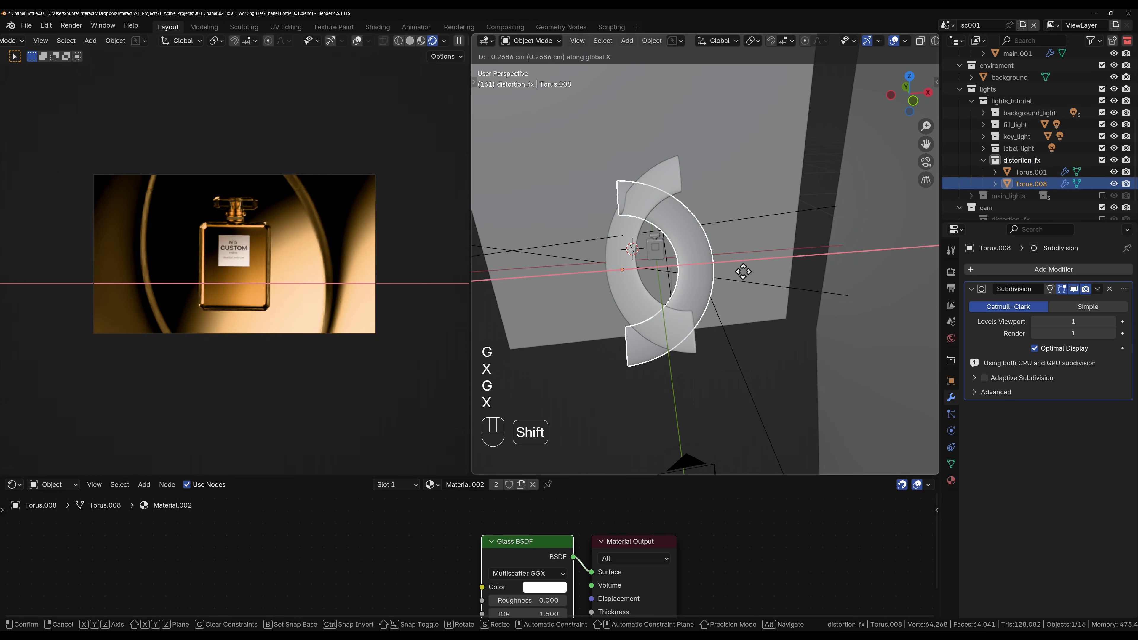
key(z)
click(738, 271)
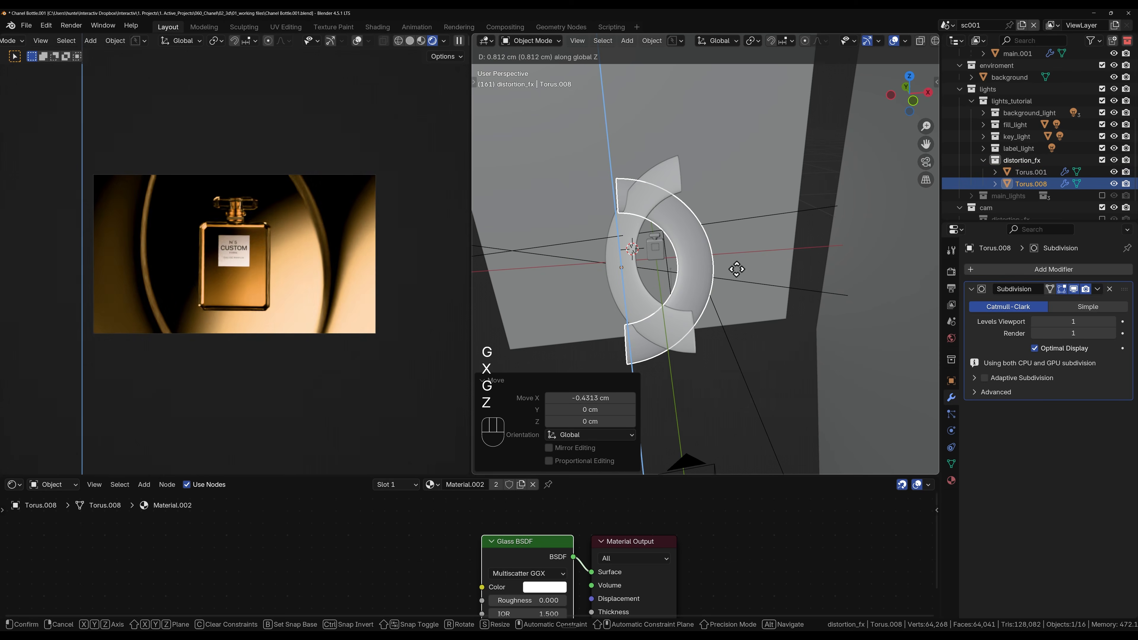
key(g)
key(x)
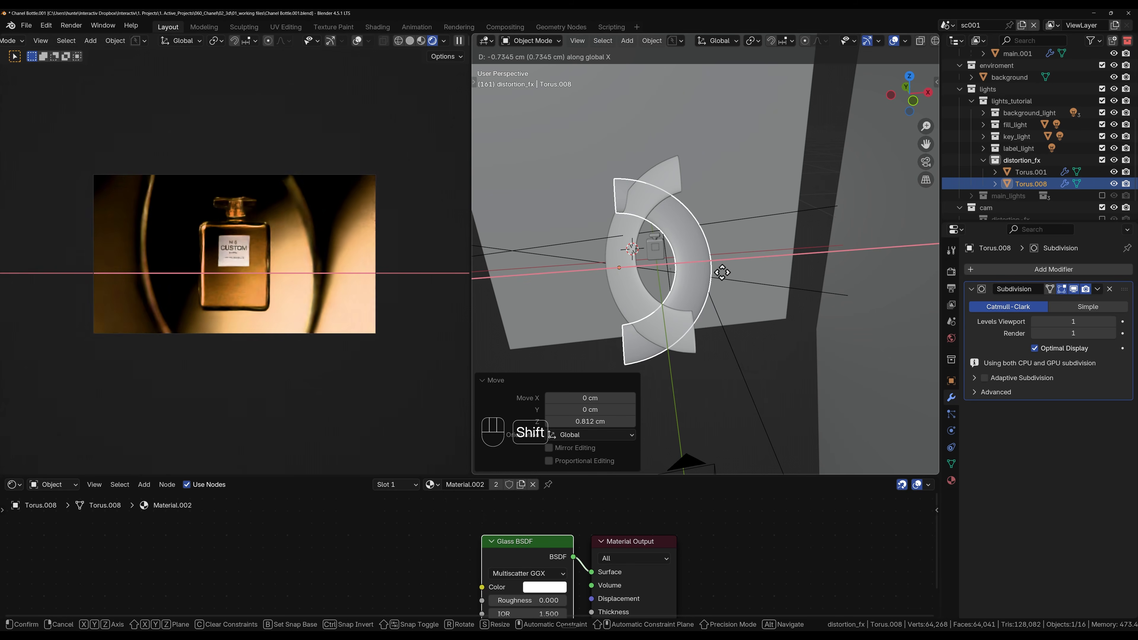
click(722, 273)
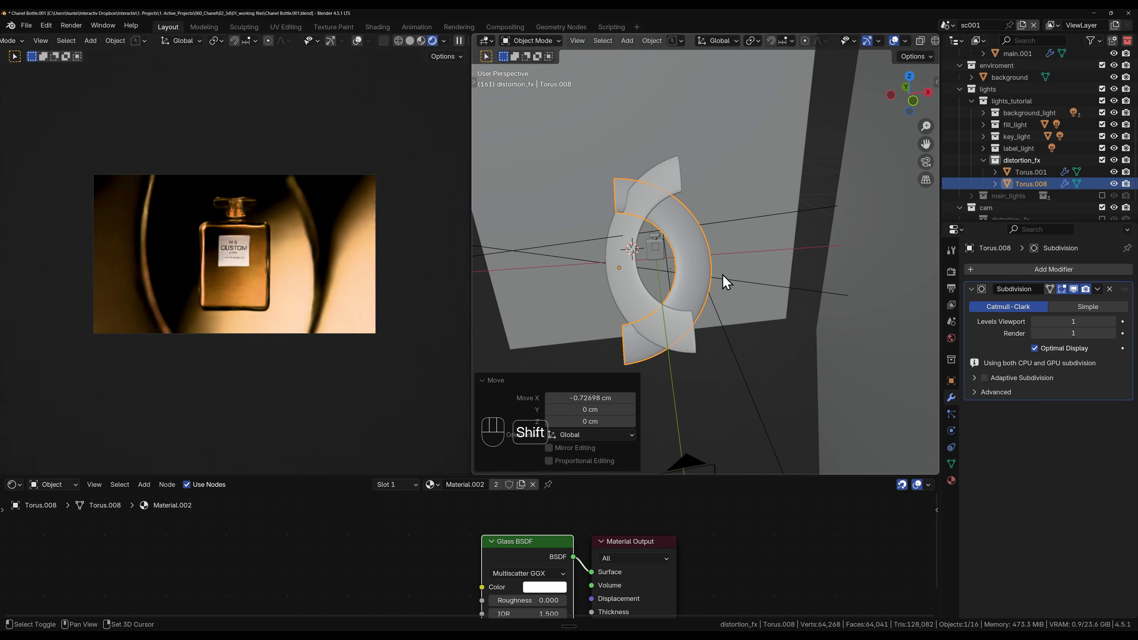
Step: Examine how the two half tori sit relative to the bottle and the camera
scroll(665, 264, up, 4)
middle_drag(666, 268, 554, 270)
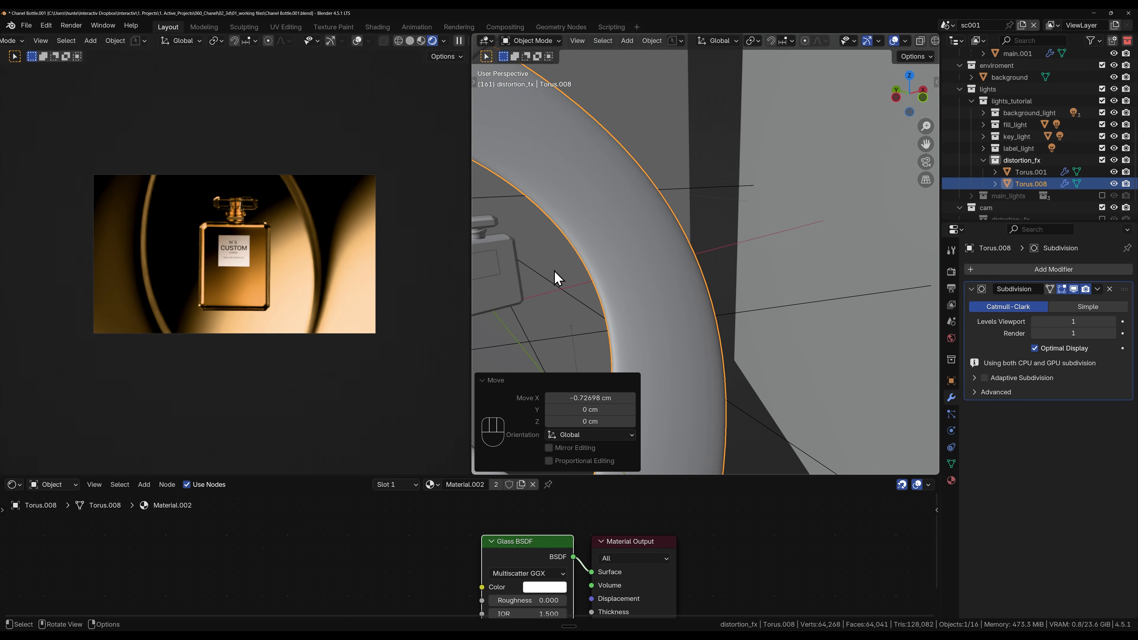
click(505, 285)
scroll(764, 380, down, 5)
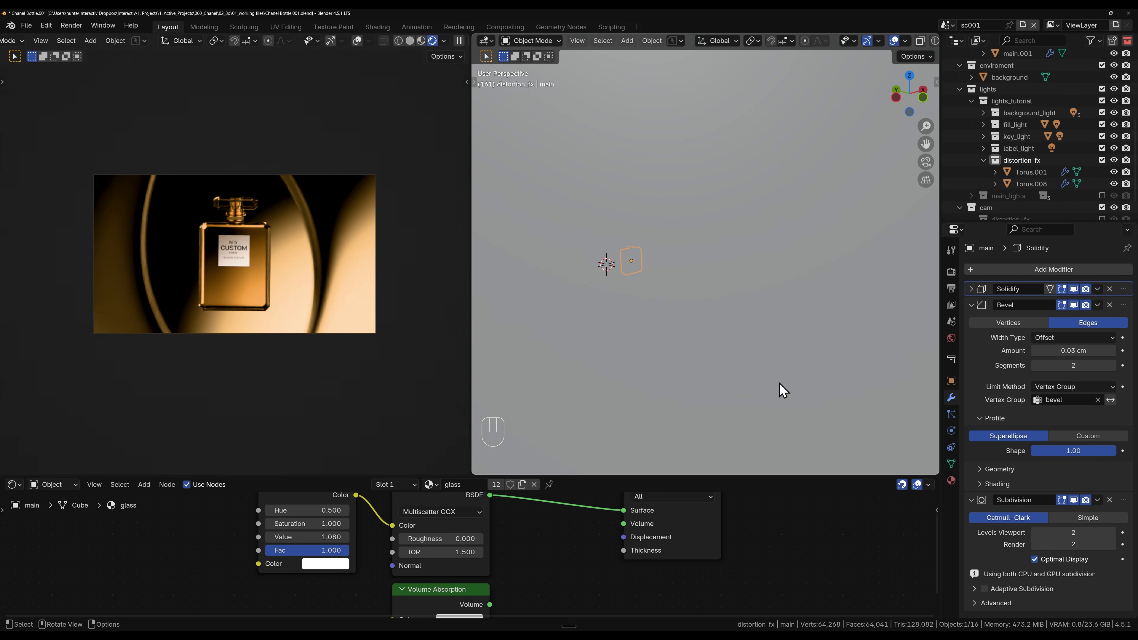
scroll(779, 382, down, 2)
middle_drag(780, 382, 762, 360)
shift+middle_drag(833, 380, 560, 292)
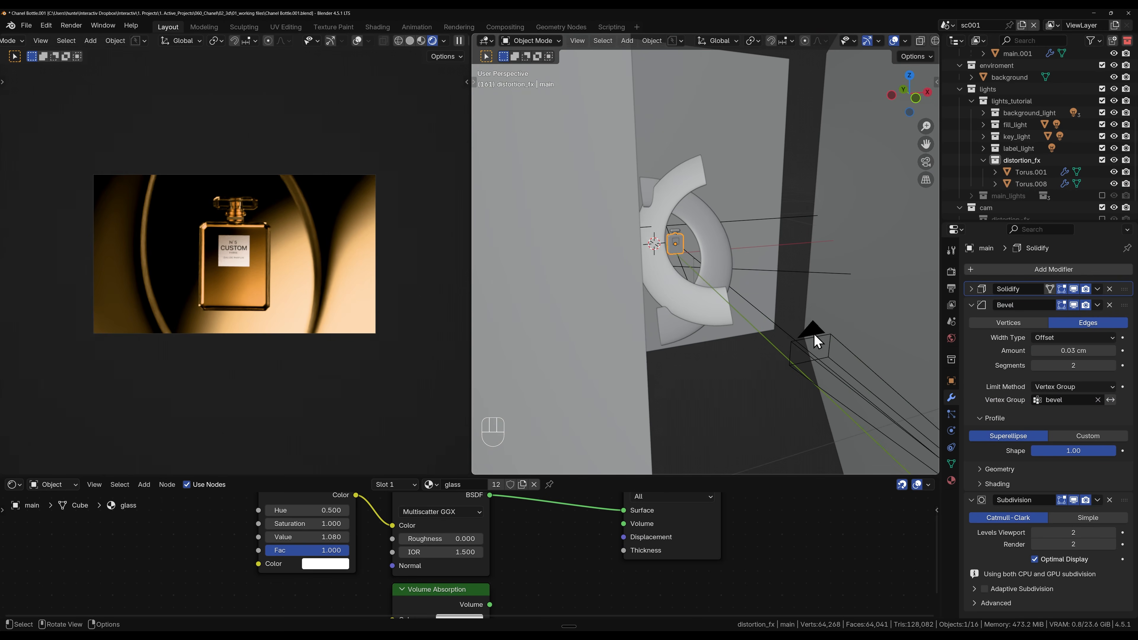
click(814, 334)
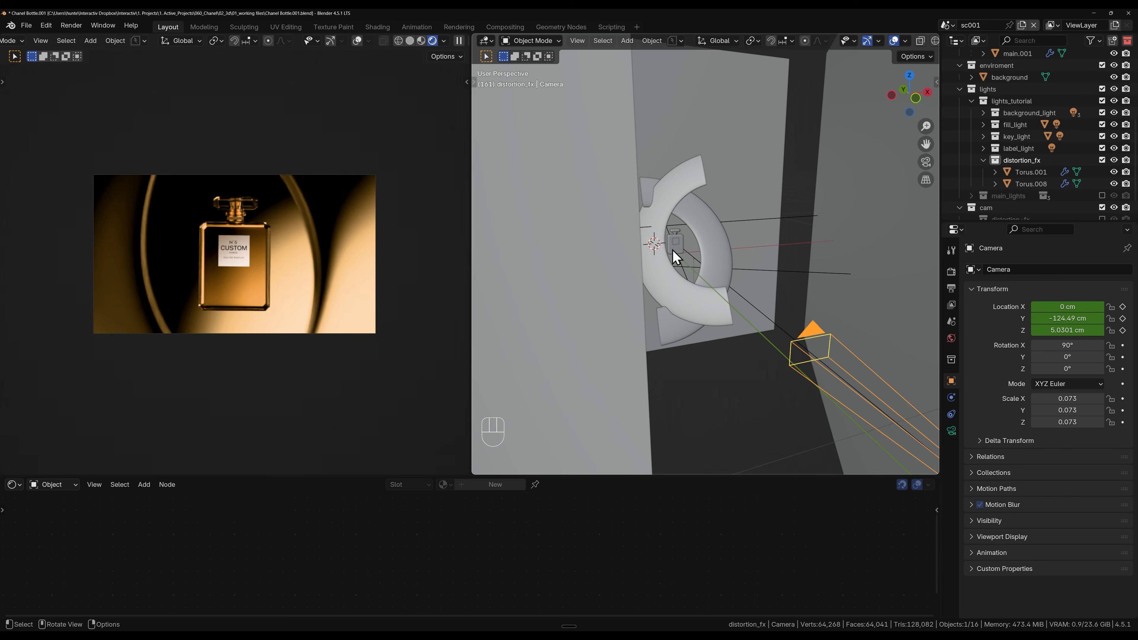
Step: Render the current frame and view the whole bottle image
scroll(672, 249, up, 4)
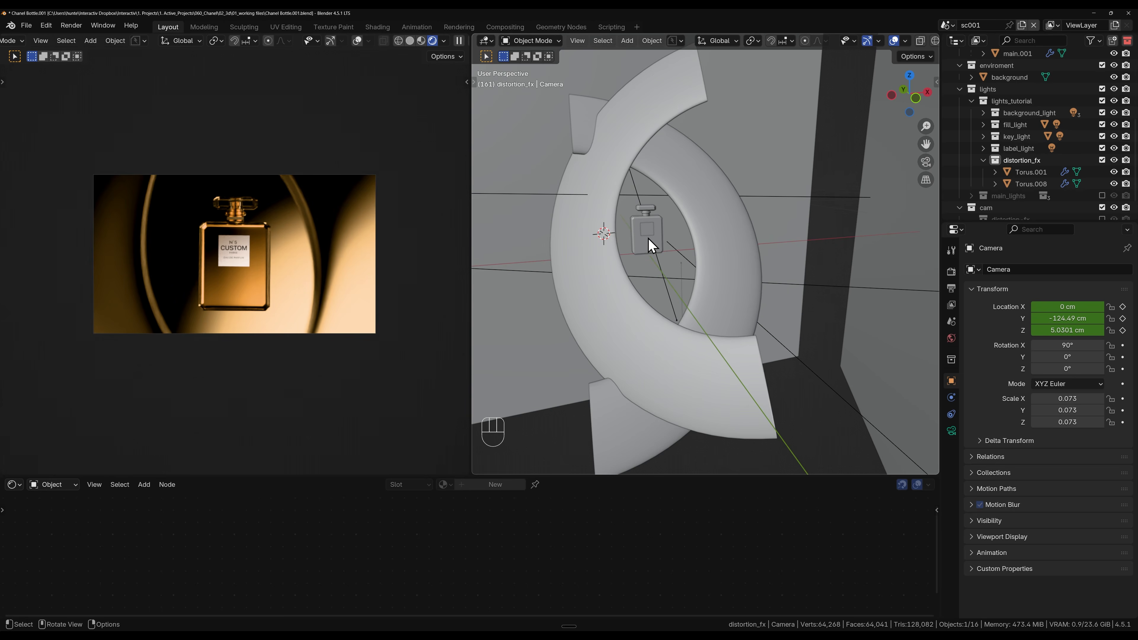
key(F12)
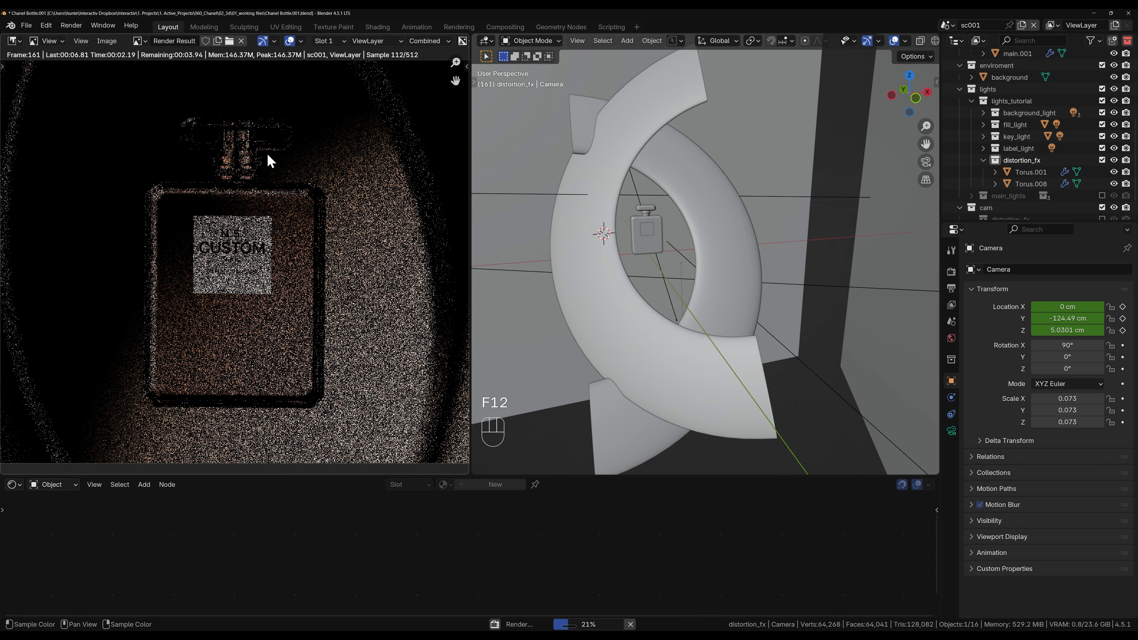
scroll(271, 160, down, 2)
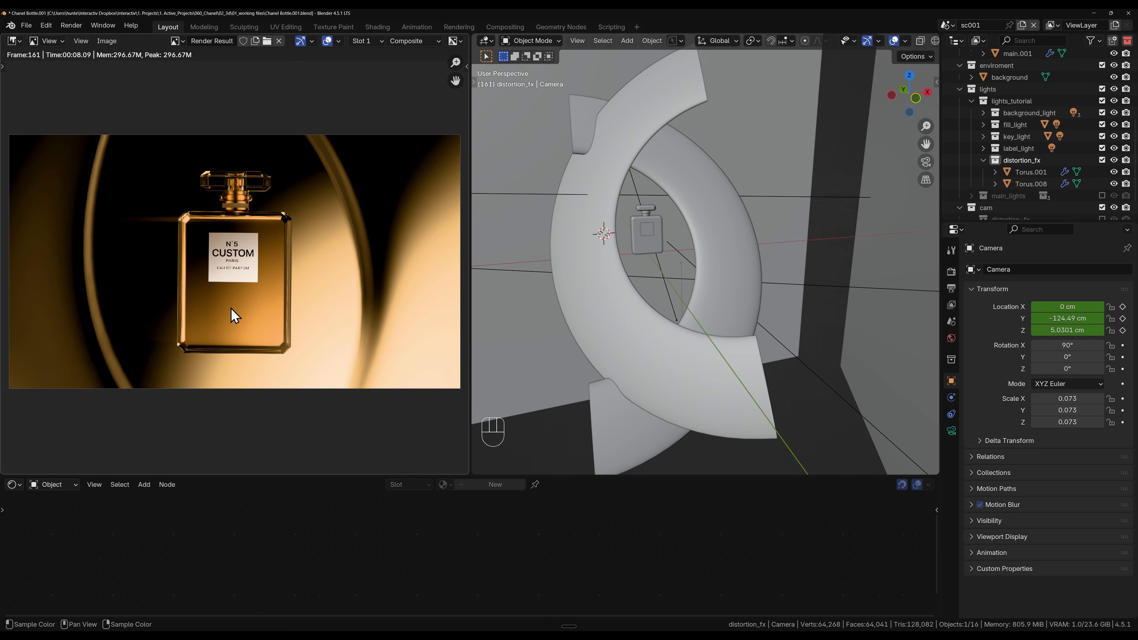
Step: Switch to the Compositing workspace and examine the full glare node tree beside the Render Result
click(498, 29)
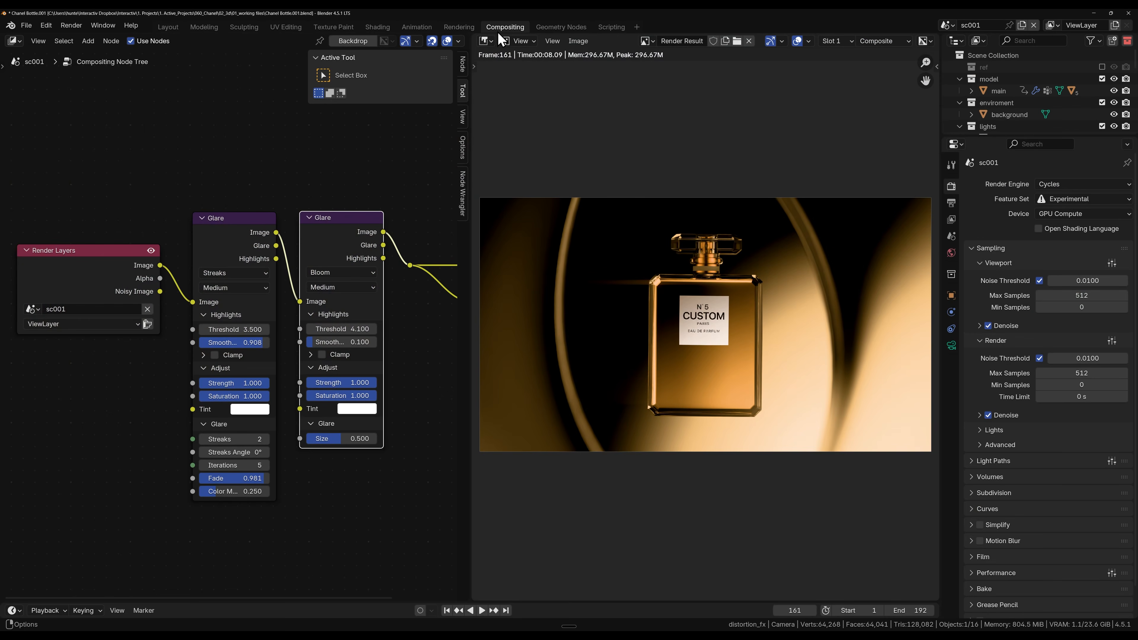
click(89, 265)
drag(34, 159, 125, 262)
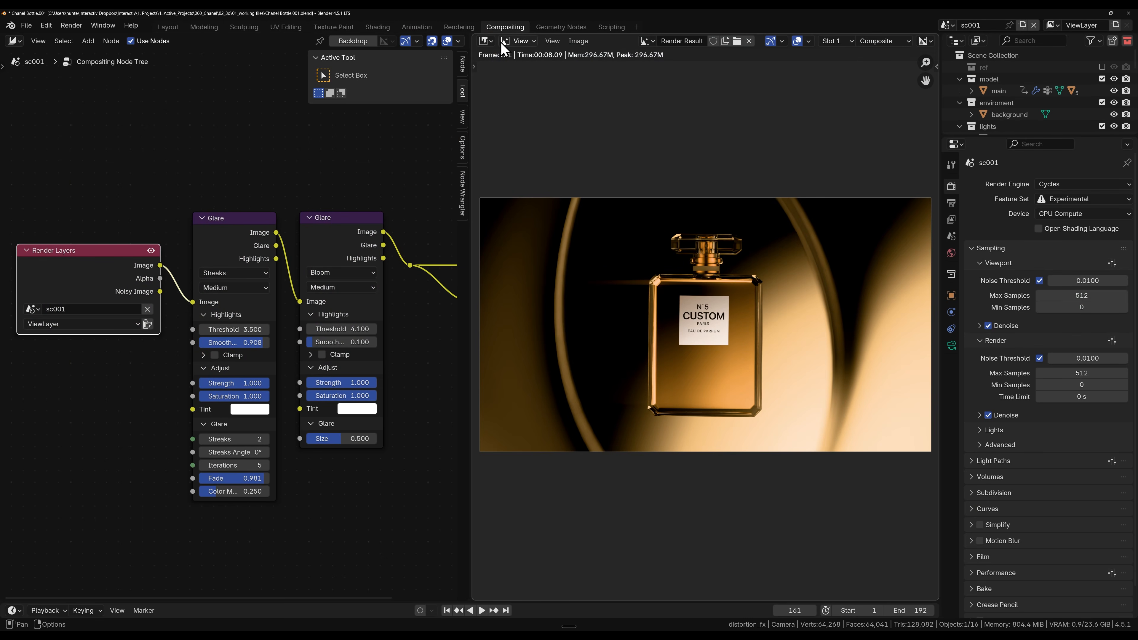
click(485, 41)
click(498, 90)
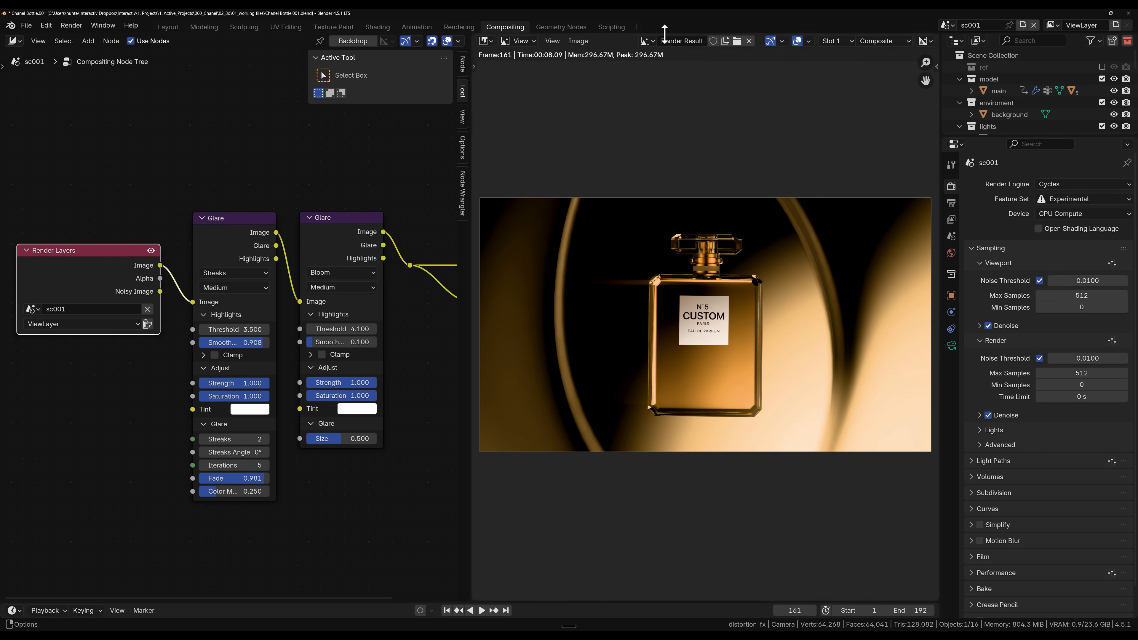
click(647, 41)
click(662, 95)
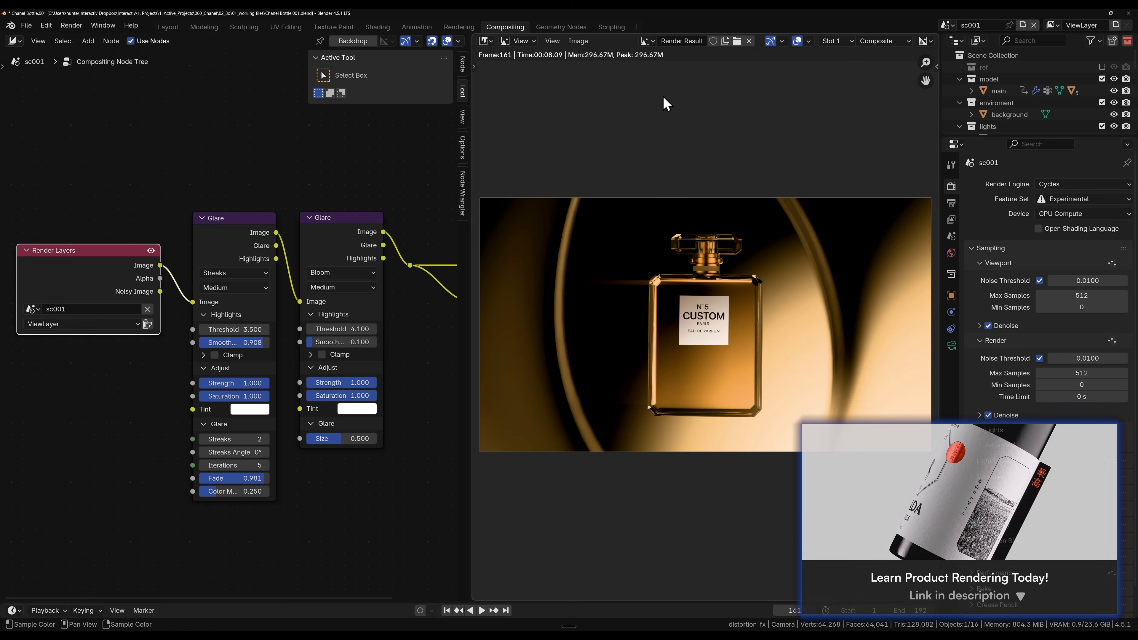
key(Home)
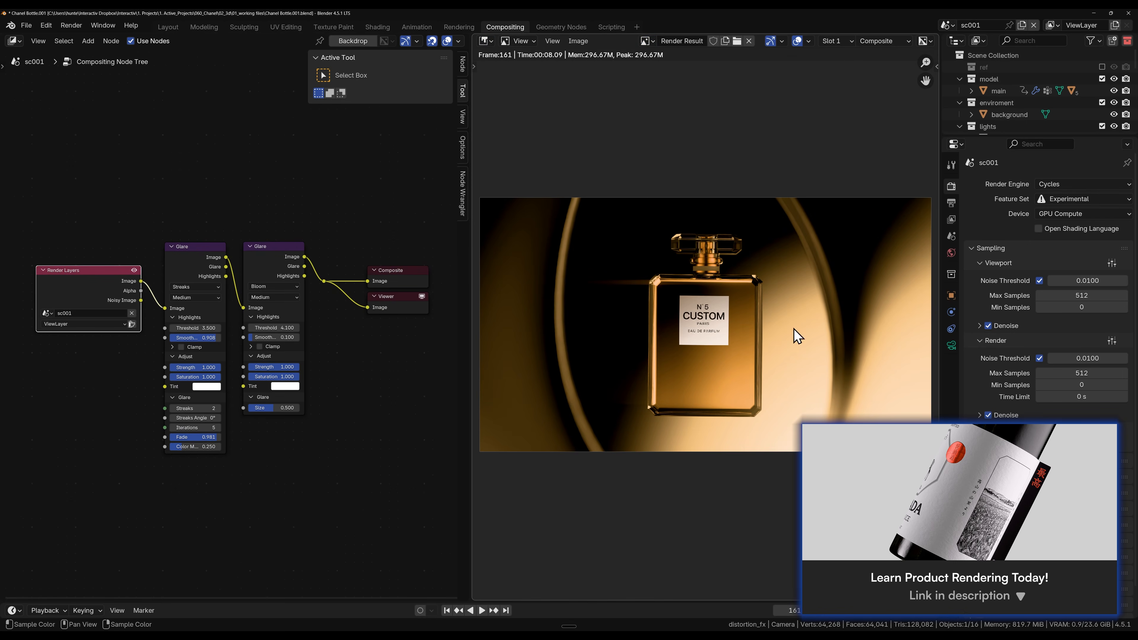
Step: Mute both the Bloom and the Streaks Glare nodes to view the render without glare
scroll(364, 368, up, 2)
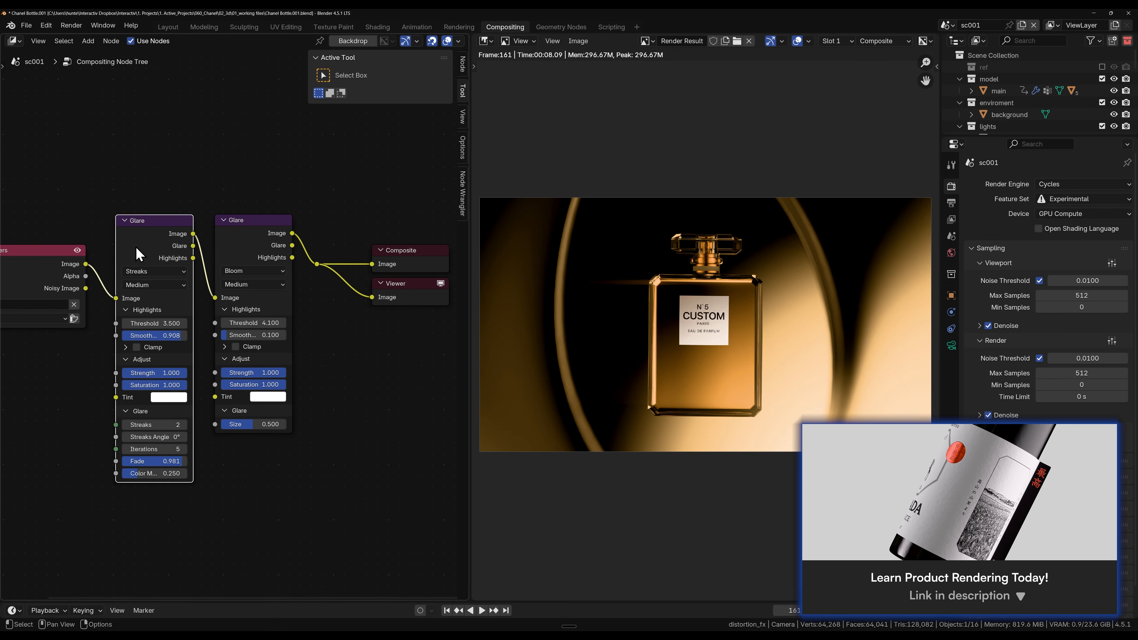
click(257, 235)
key(m)
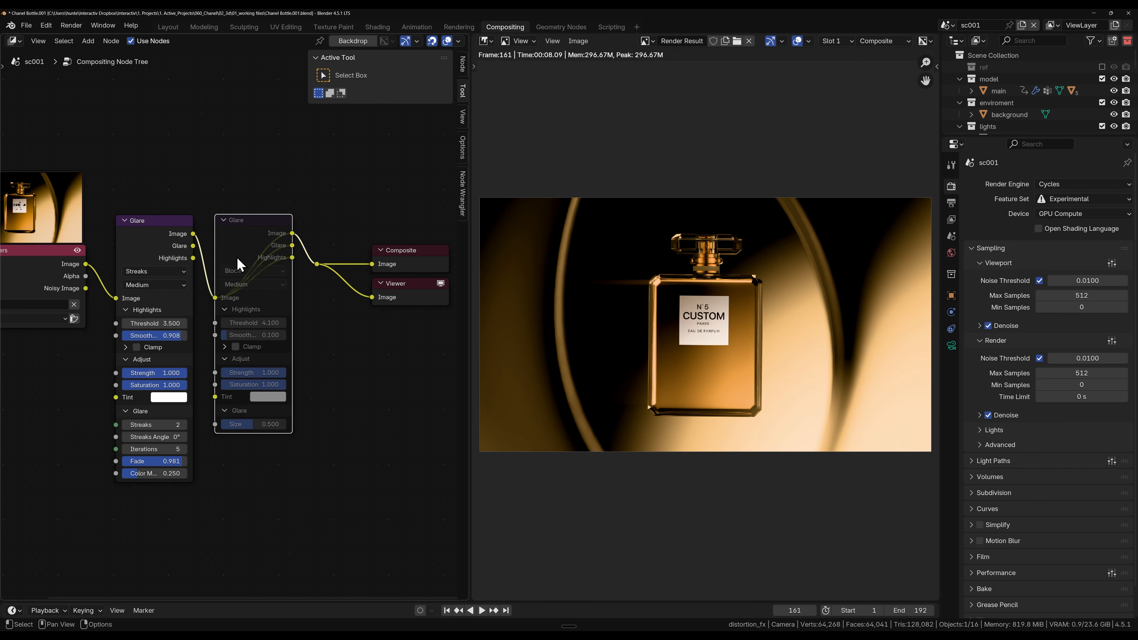
click(178, 251)
key(m)
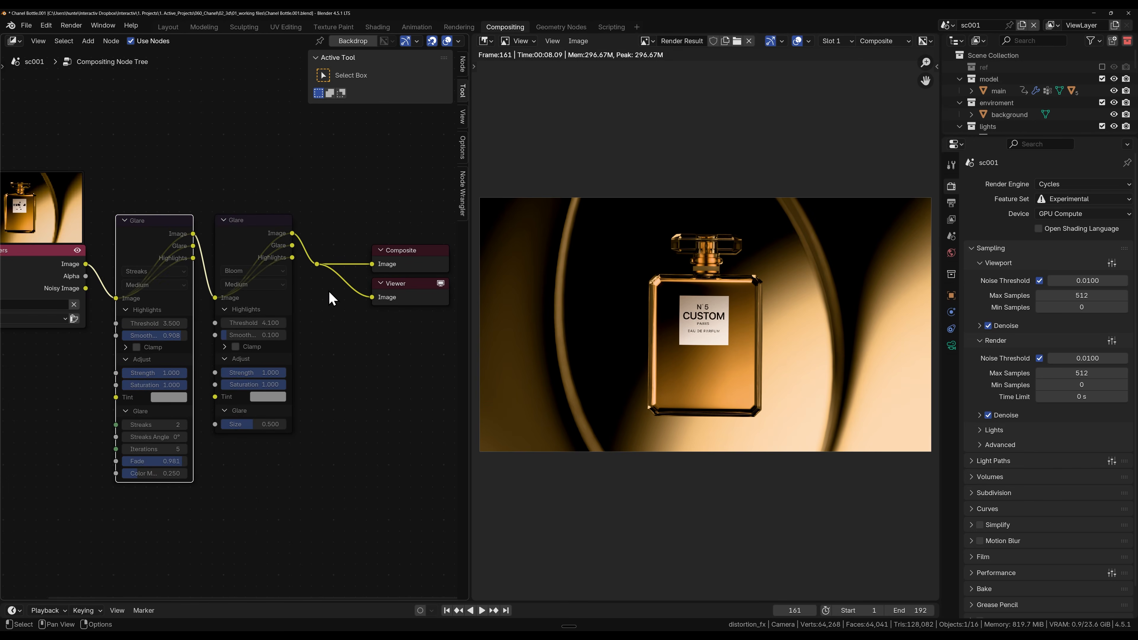
Step: Unmute the Streaks Glare node while leaving the Bloom one muted
middle_drag(203, 330, 313, 345)
scroll(254, 254, up, 1)
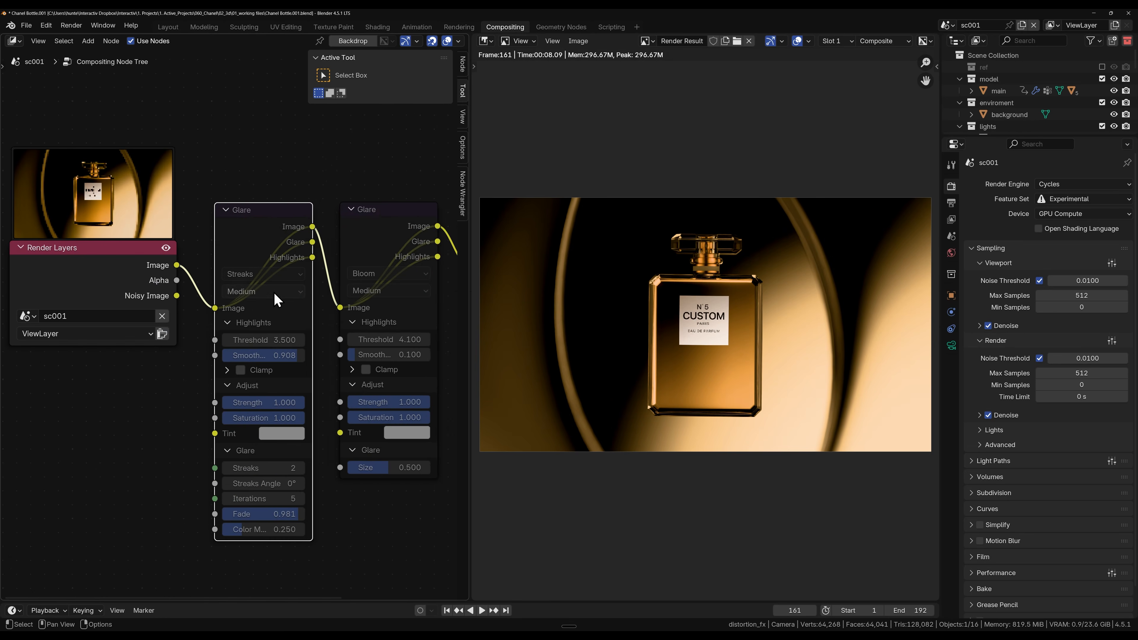
middle_drag(269, 225, 305, 234)
key(m)
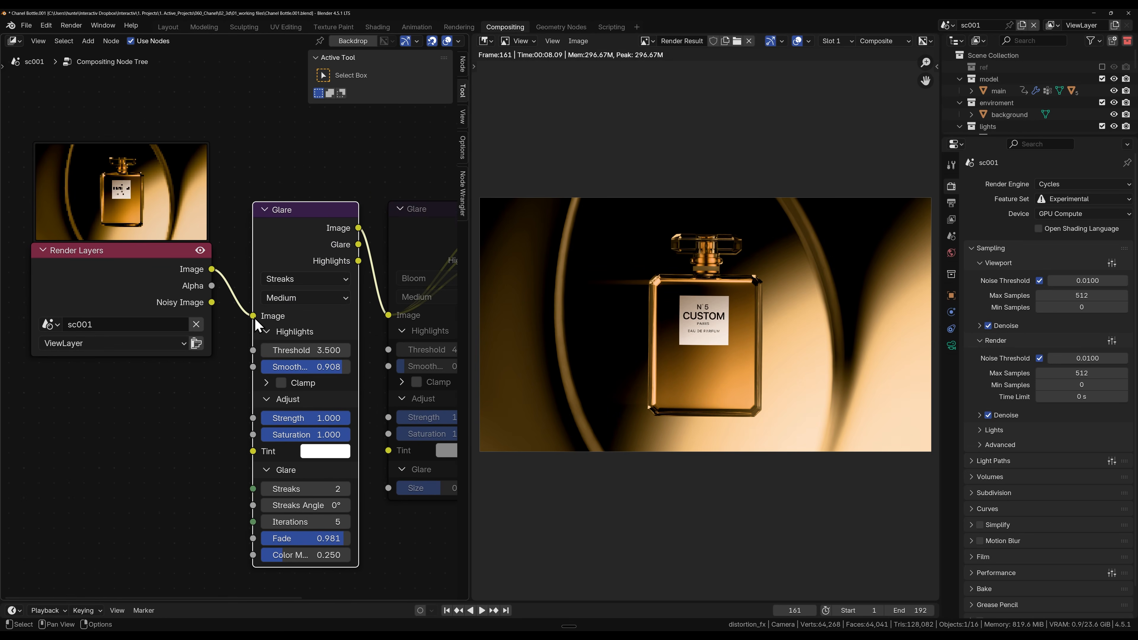
Step: Choose the Streaks glare type with Medium quality on the first Glare node
scroll(257, 324, up, 1)
click(290, 272)
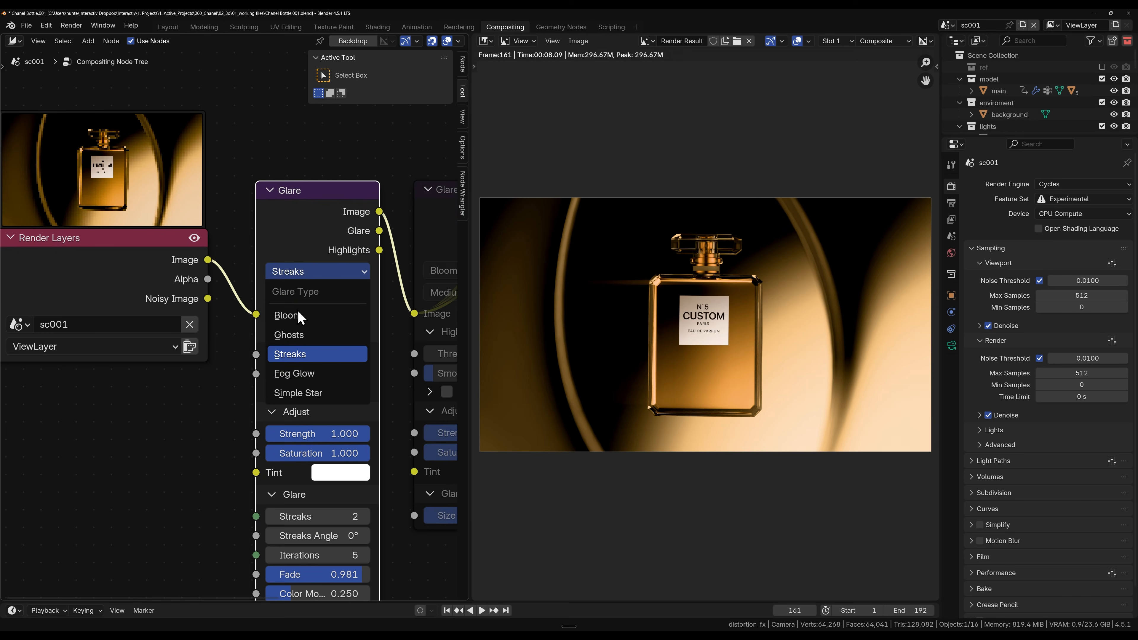
click(314, 356)
click(298, 294)
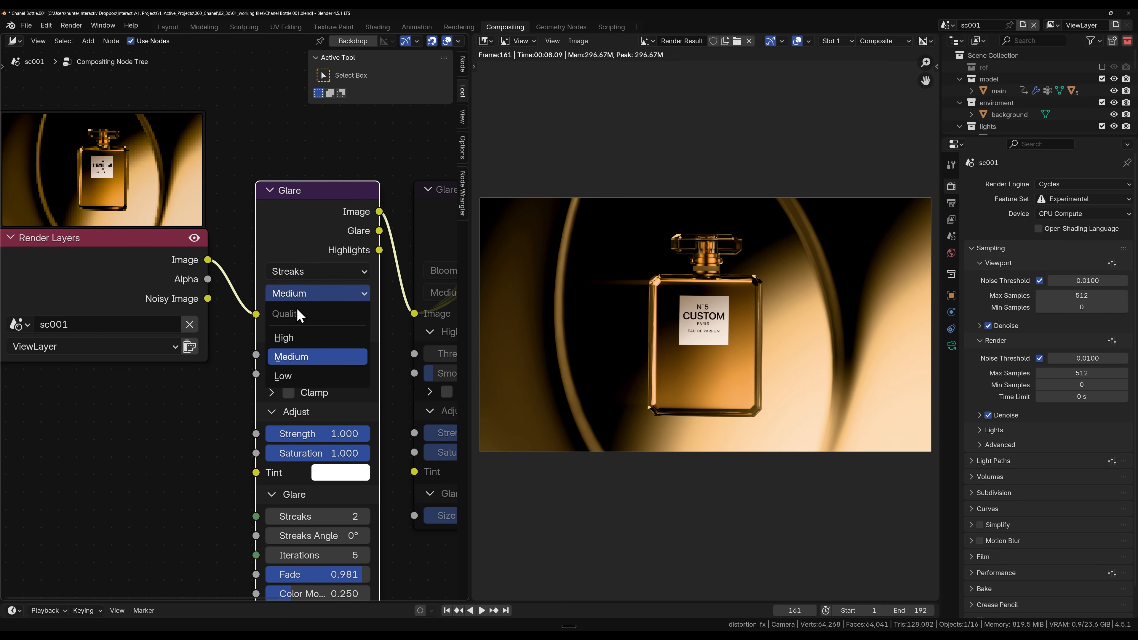
click(302, 362)
Step: Inspect the streaks around the bottle, then set the Streaks Glare threshold to 3.190, smoothness to 1.000 and strength to 0.800
scroll(660, 289, up, 5)
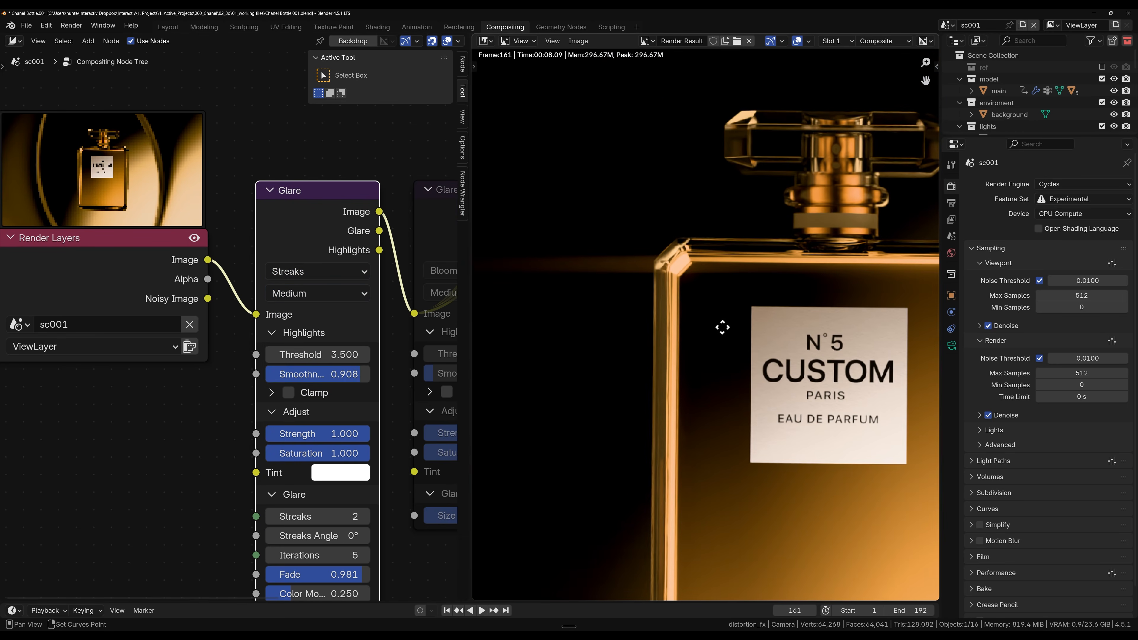
scroll(637, 376, down, 3)
scroll(685, 309, down, 2)
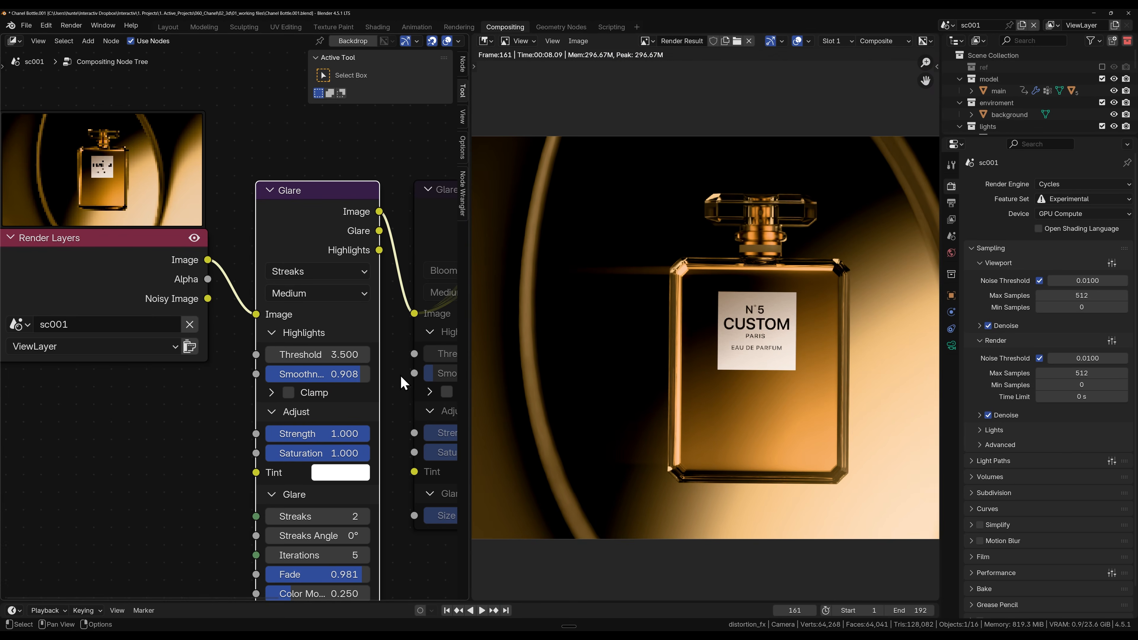
mouse_move(314, 357)
mouse_down()
mouse_move(278, 356)
mouse_move(315, 356)
mouse_move(334, 375)
mouse_move(314, 375)
mouse_move(358, 375)
mouse_up()
scroll(325, 406, down, 1)
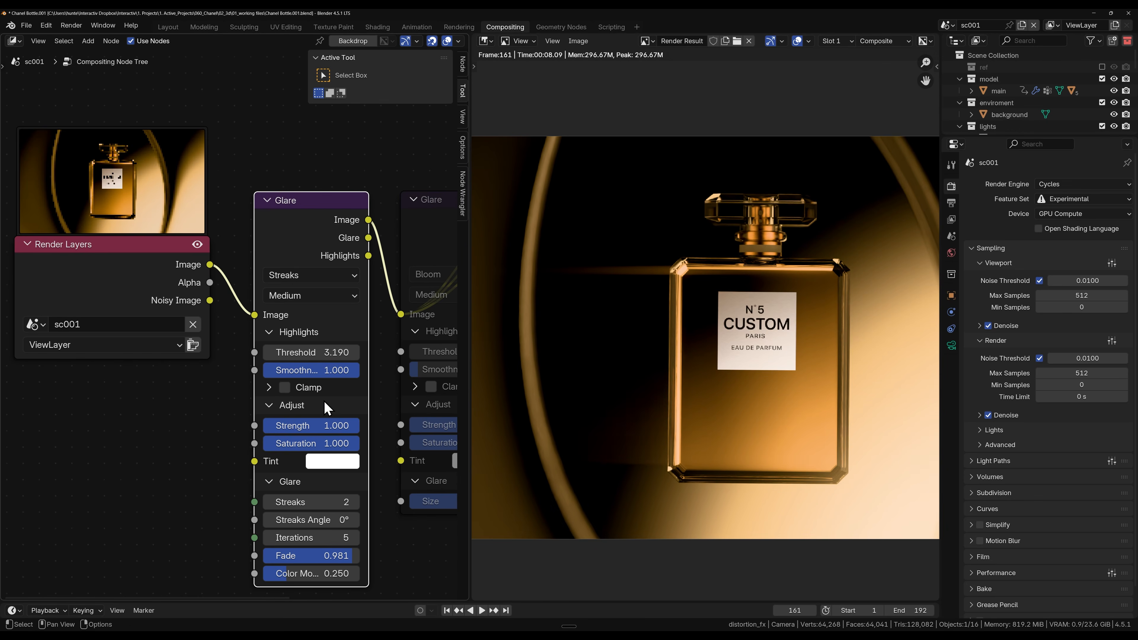
drag(313, 425, 343, 432)
Step: Try 7 streaks and a different streaks angle on the Streaks Glare node, then restore 2 streaks and 0°
click(354, 502)
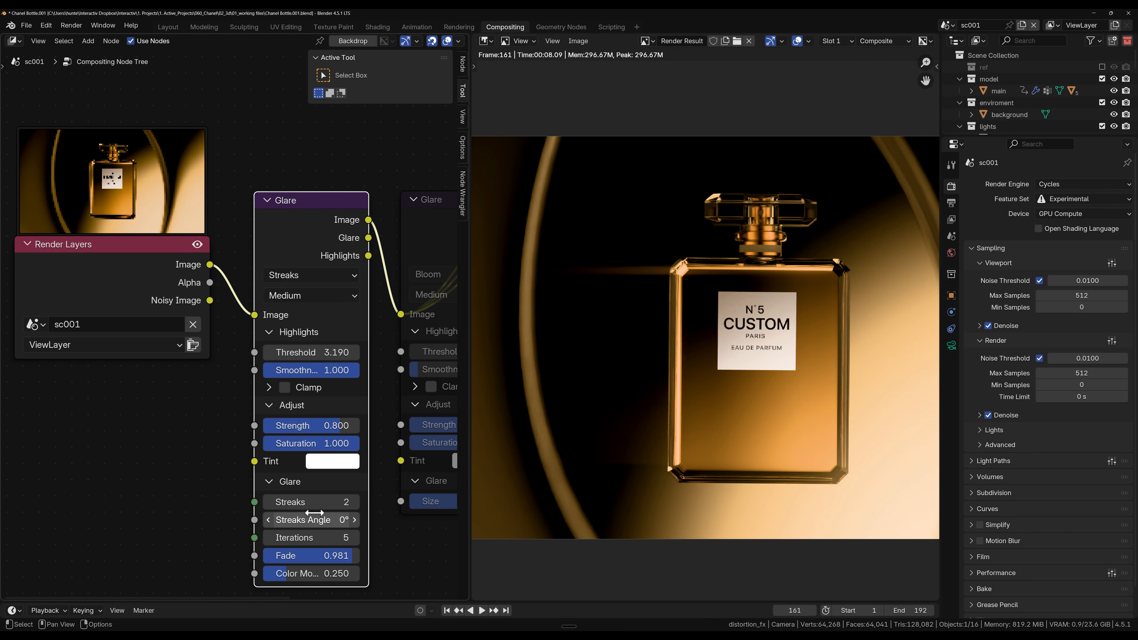
click(355, 502)
click(354, 502)
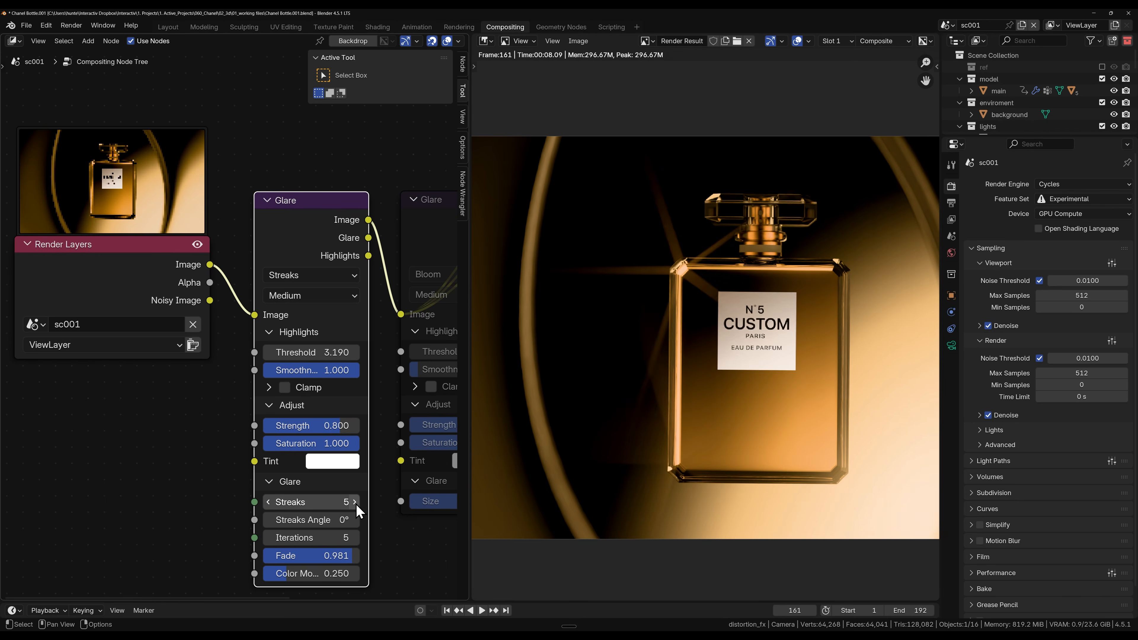
click(354, 501)
click(355, 501)
click(321, 505)
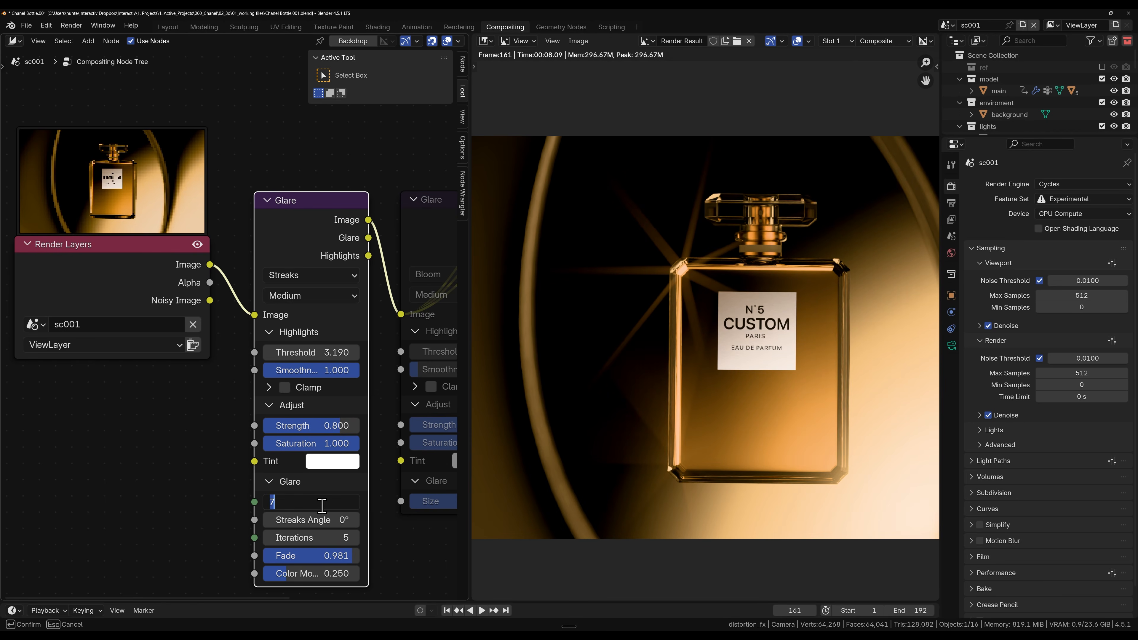
key(Return)
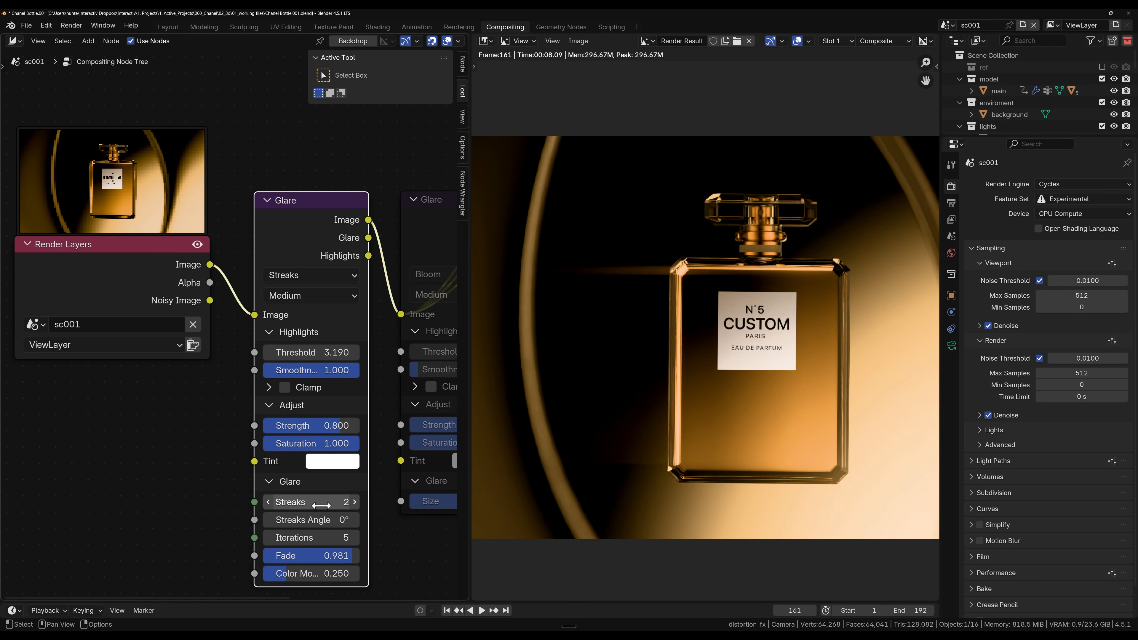
mouse_move(312, 519)
mouse_down()
mouse_move(280, 543)
mouse_move(299, 536)
mouse_up()
key(ctrl+z)
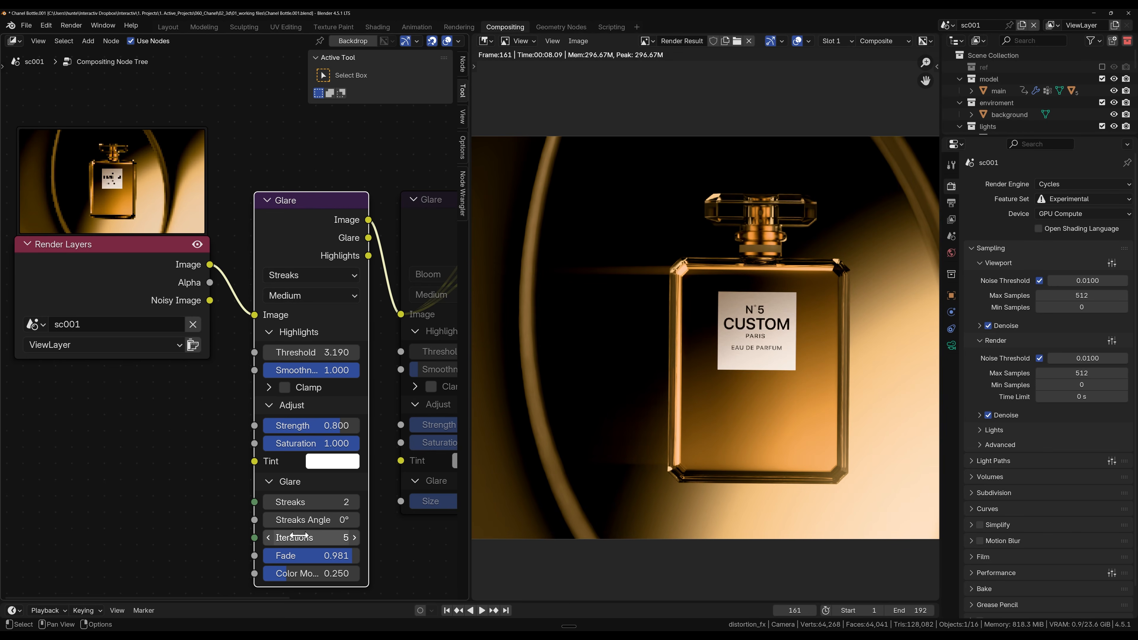
Step: Try a different fade on the Streaks Glare node, restore 0.981 and review the whole image
middle_drag(416, 552, 345, 515)
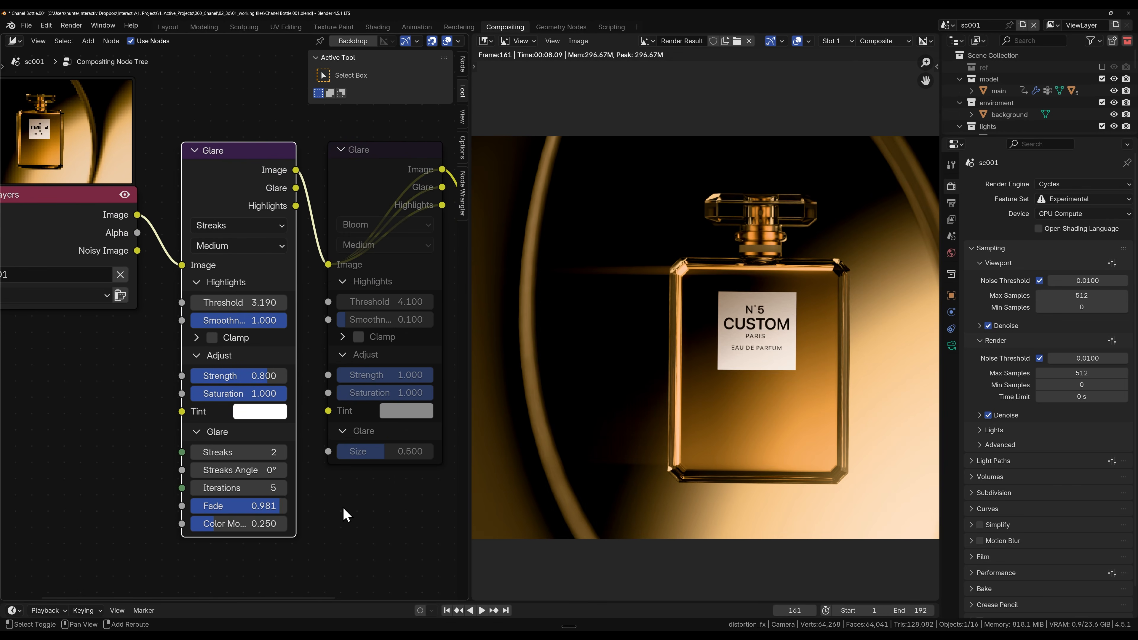
mouse_move(271, 506)
mouse_down()
mouse_move(283, 506)
mouse_move(256, 502)
mouse_up()
scroll(323, 520, down, 2)
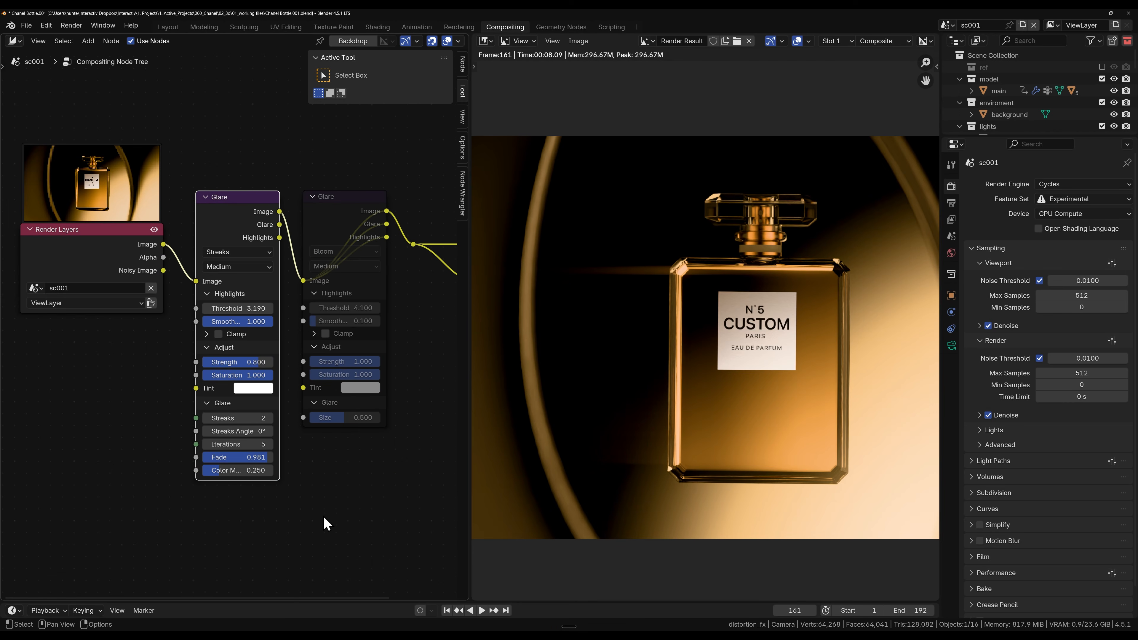
middle_drag(334, 453, 297, 509)
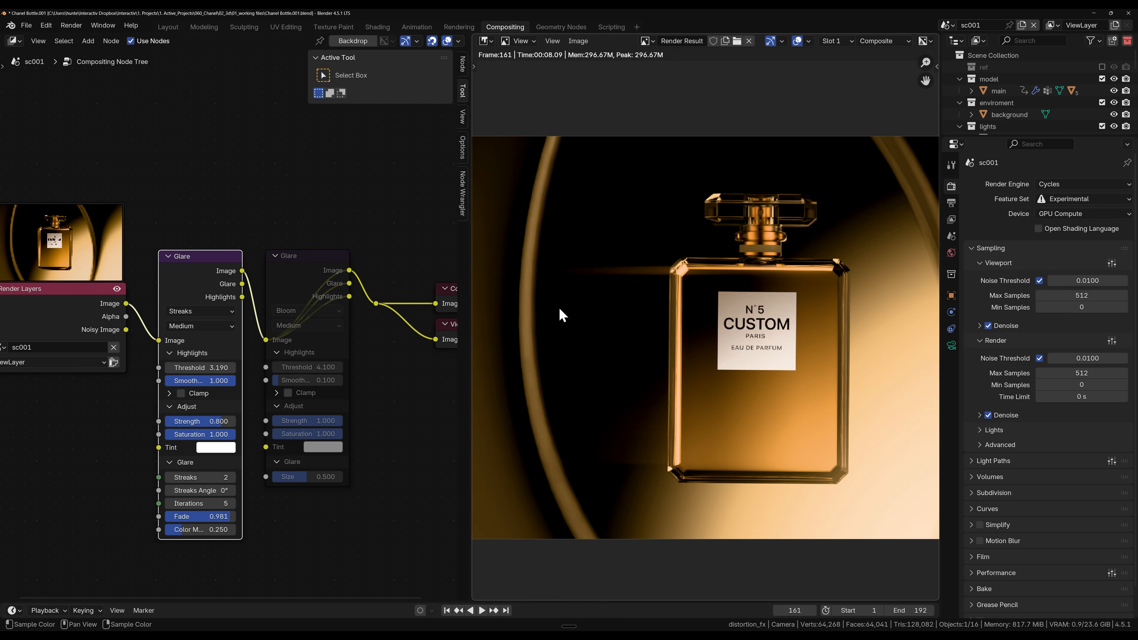
scroll(805, 424, down, 4)
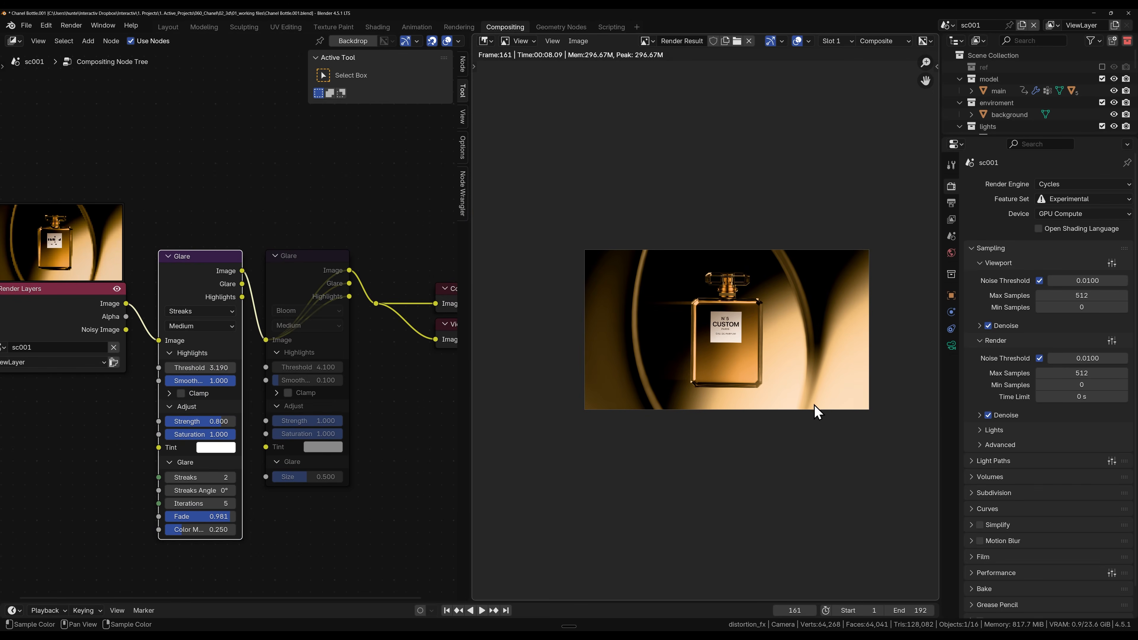
Step: Unmute the Bloom Glare node
middle_drag(329, 295, 310, 326)
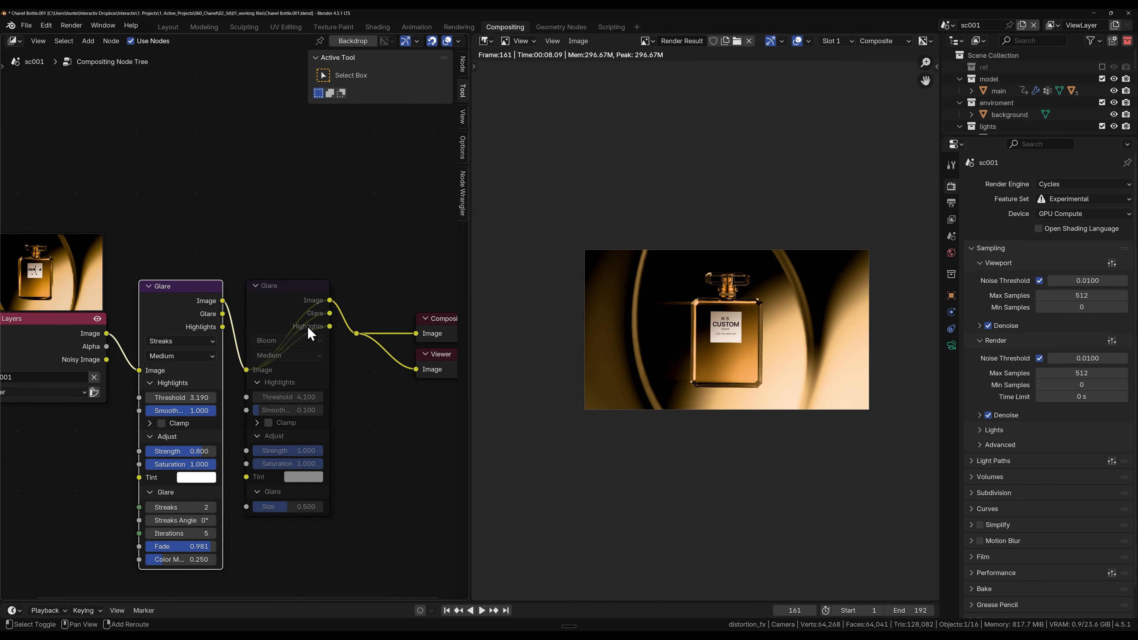
click(289, 293)
key(m)
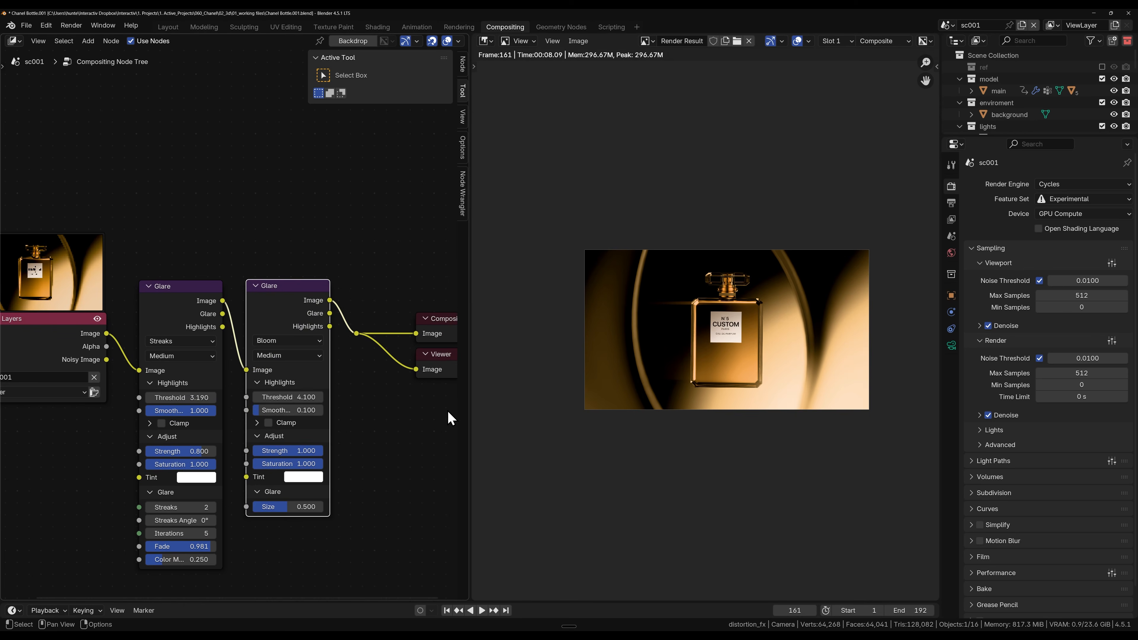
Step: Try Bloom Glare thresholds of 1.410 and 10.210 and compare their effect on the bottle image
scroll(383, 406, up, 3)
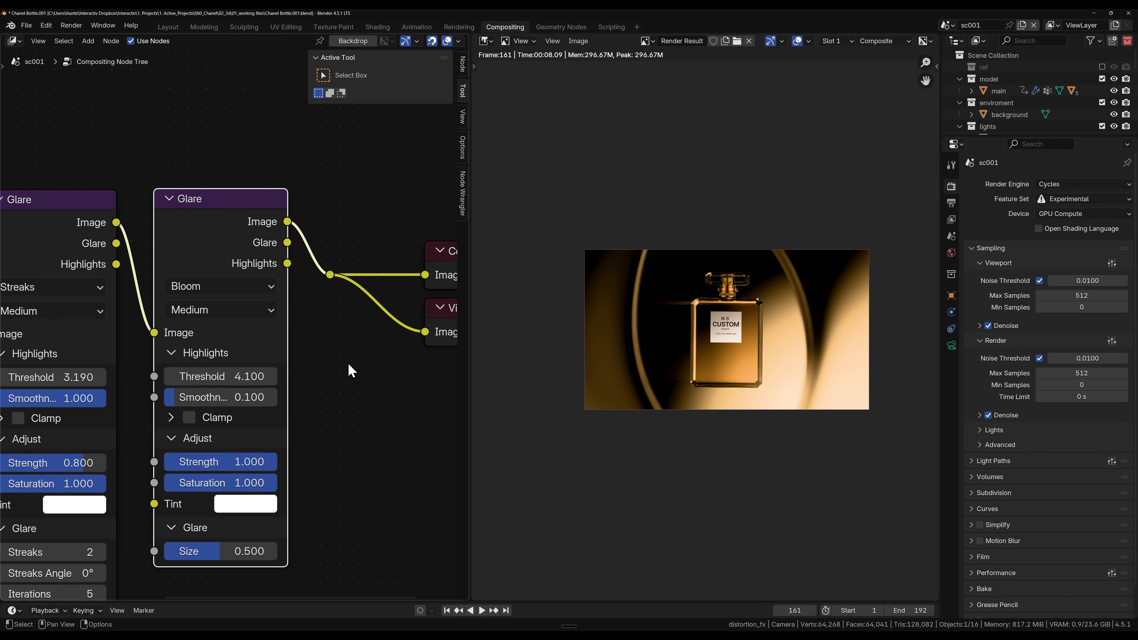
drag(219, 374, 98, 373)
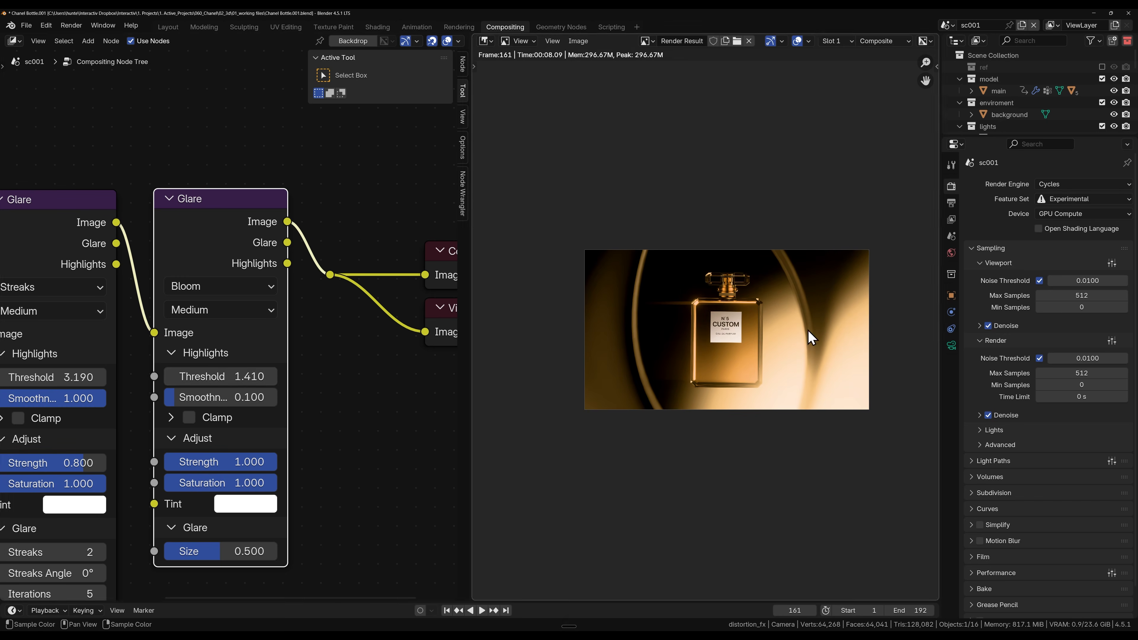
drag(216, 373, 761, 419)
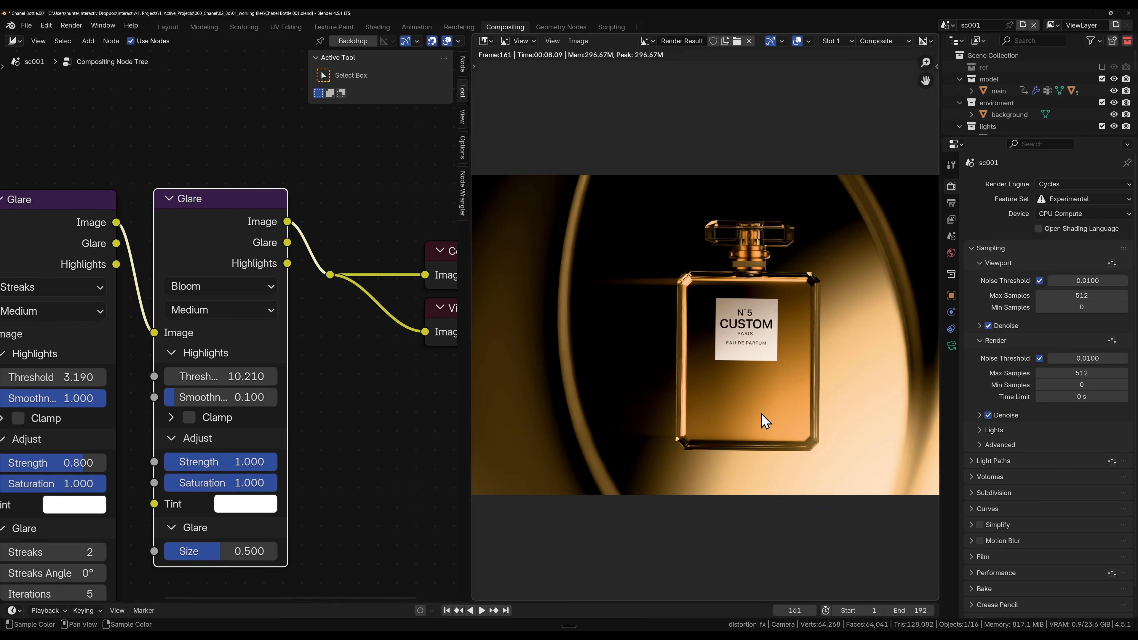
scroll(731, 398, down, 1)
middle_drag(732, 398, 649, 393)
scroll(770, 408, up, 4)
scroll(734, 480, down, 3)
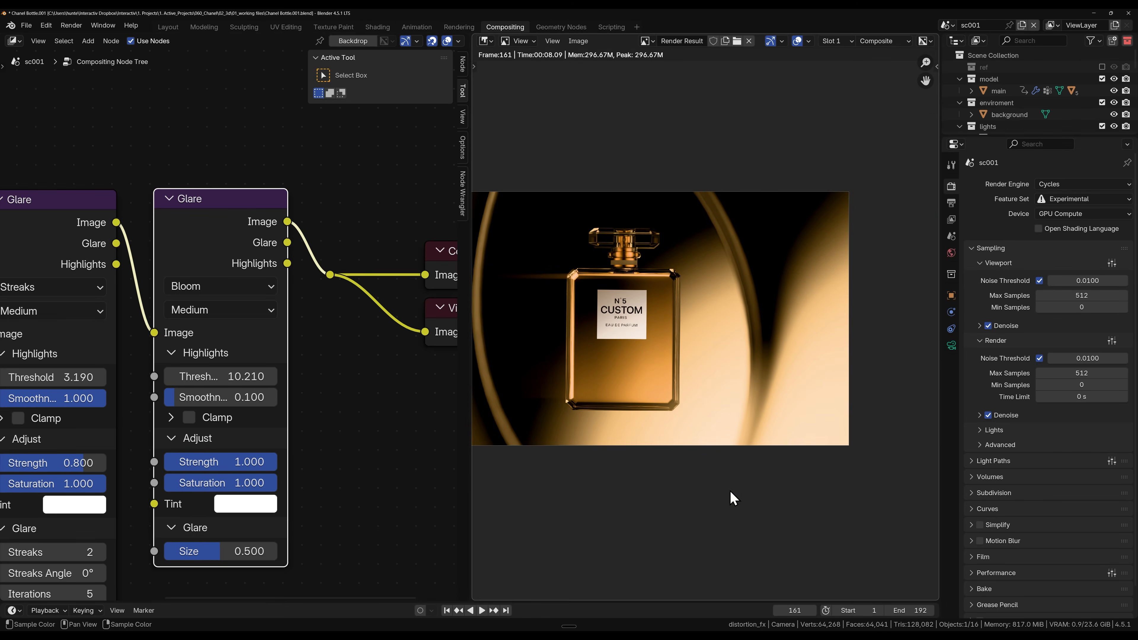
Step: Mute both Glare nodes again to compare the image without any glare
key(m)
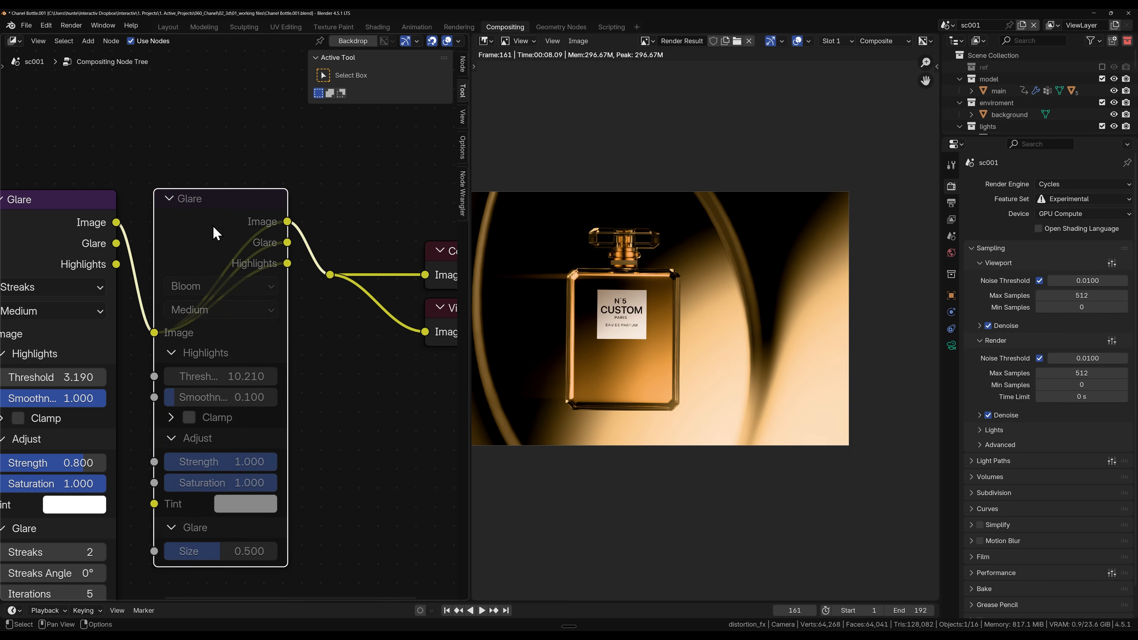
click(82, 203)
key(m)
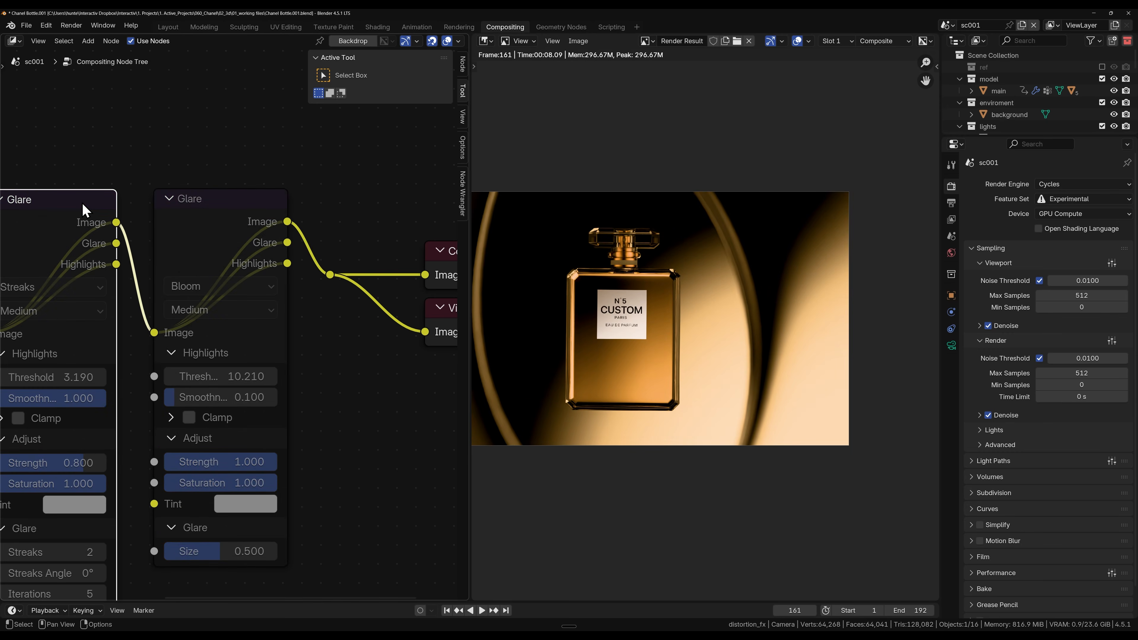
Step: Unmute the Bloom Glare node and set its threshold to 2.610
click(195, 215)
key(m)
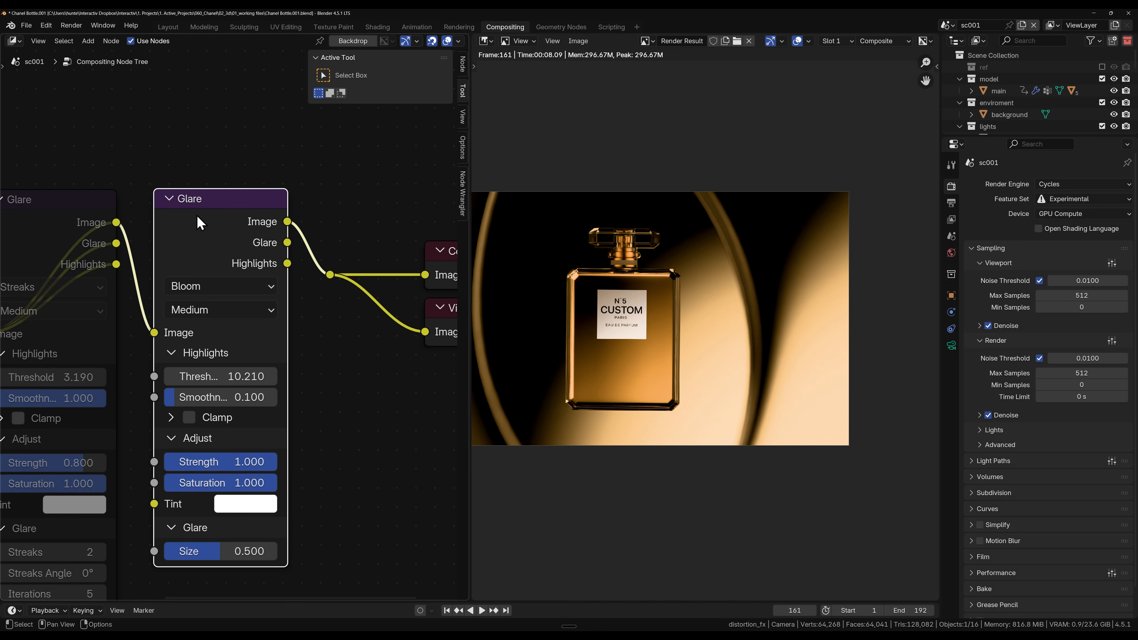
drag(245, 376, 173, 376)
Step: Unmute the Streaks Glare node and view the combined glare over the whole image
click(82, 277)
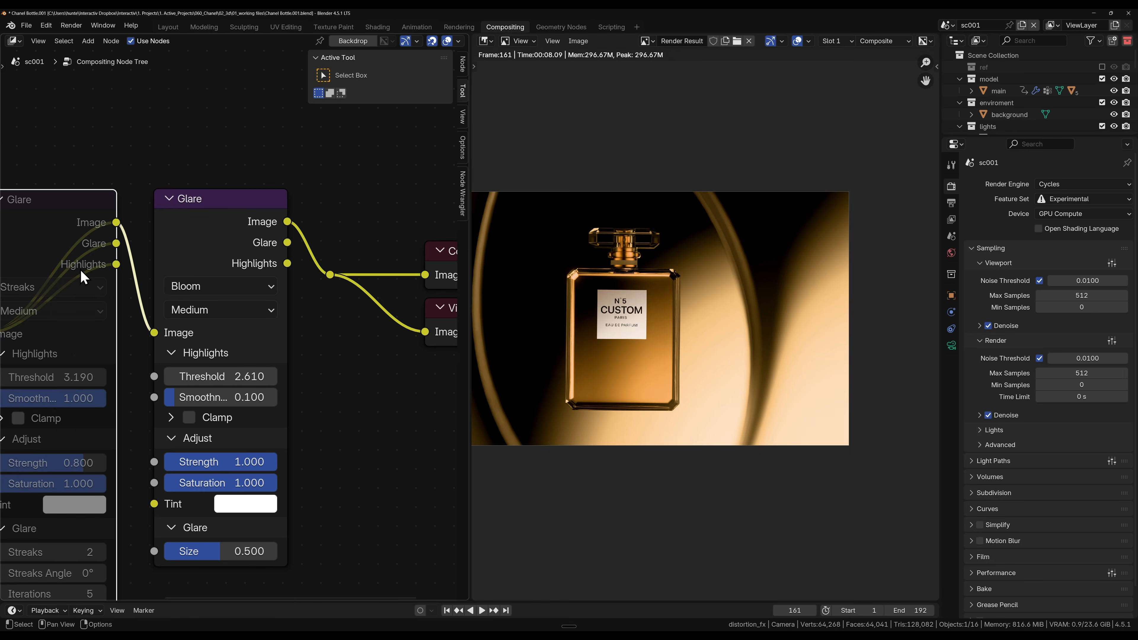
scroll(620, 365, down, 3)
scroll(656, 369, up, 2)
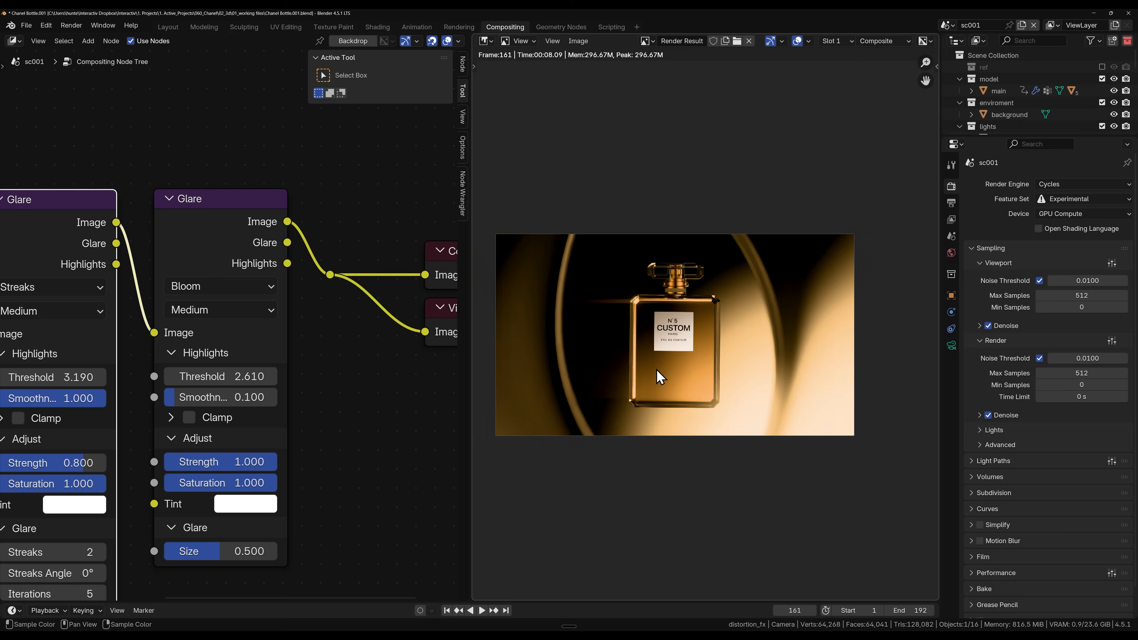
click(578, 41)
click(620, 150)
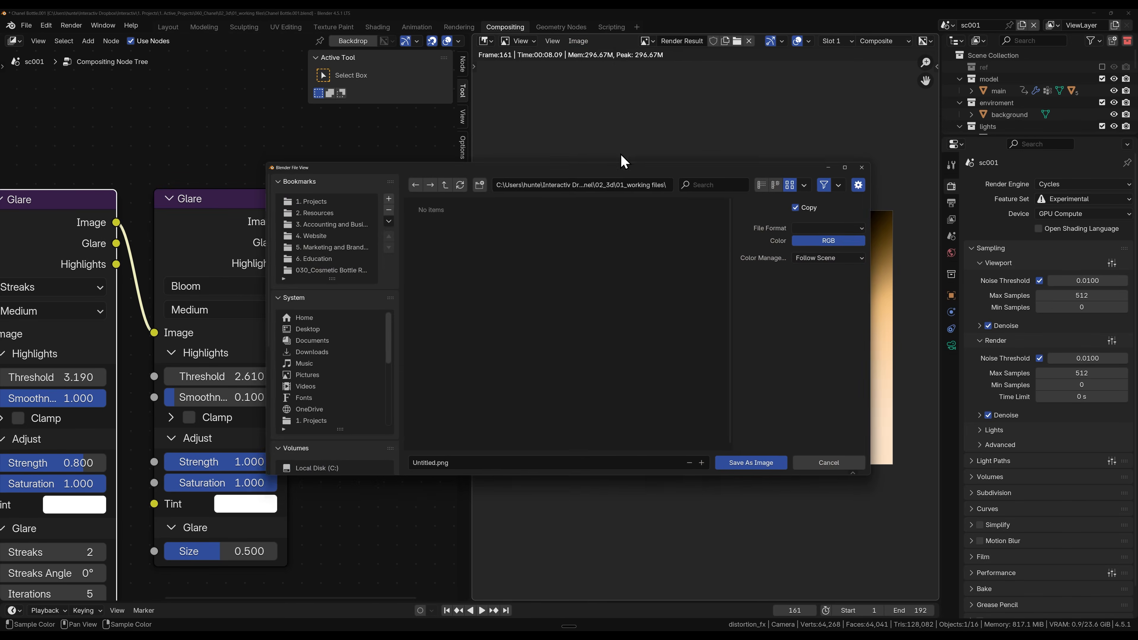
click(849, 226)
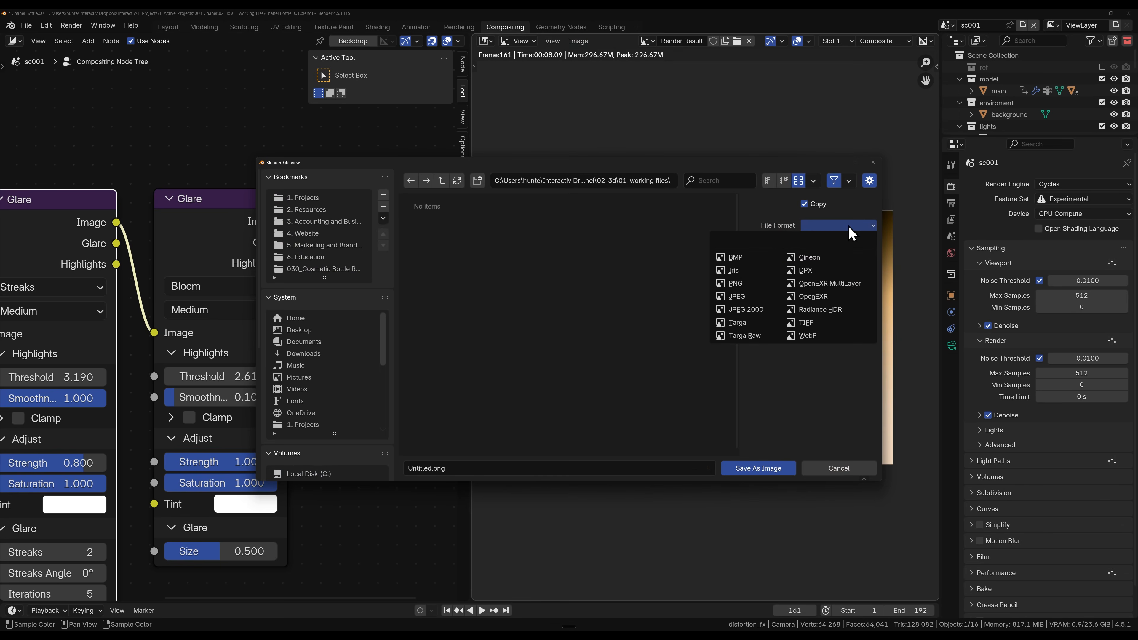
click(740, 294)
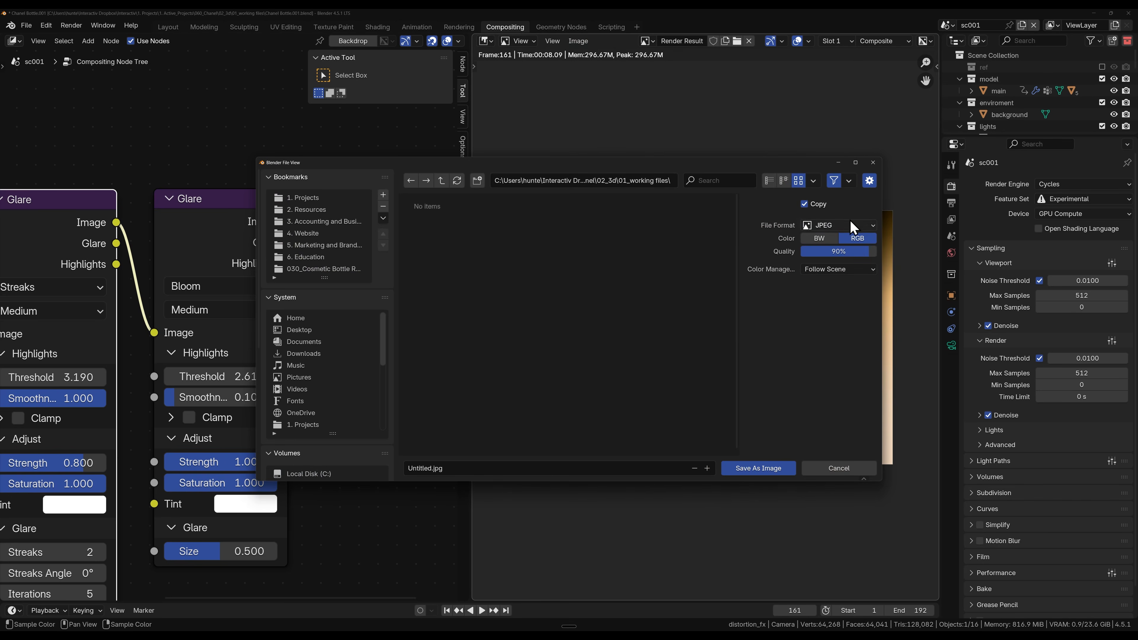
click(842, 226)
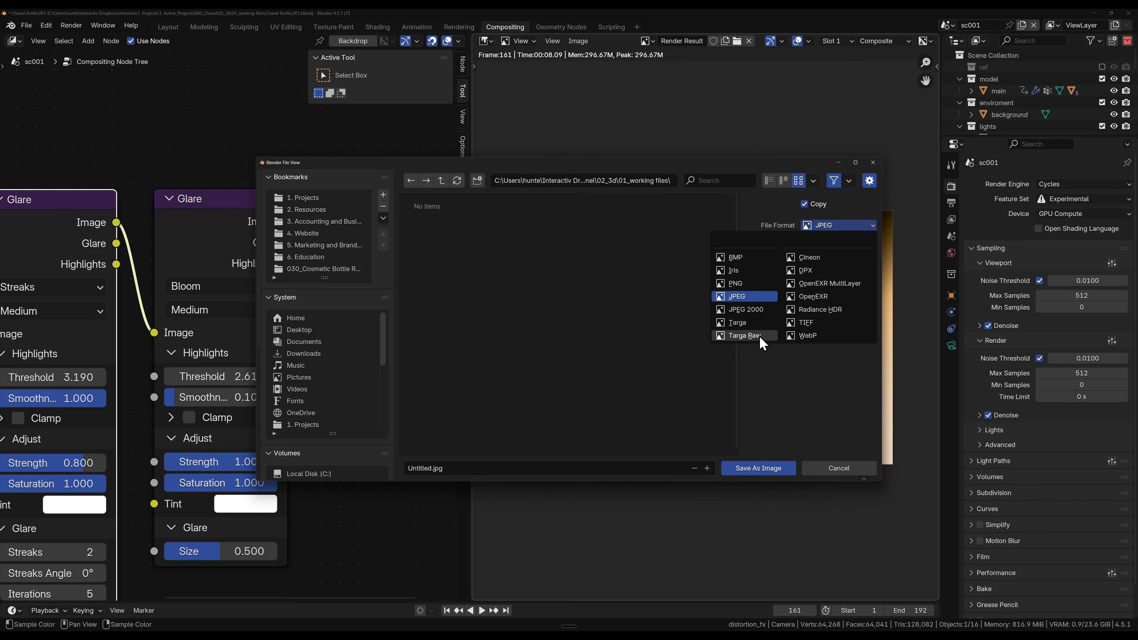
click(837, 224)
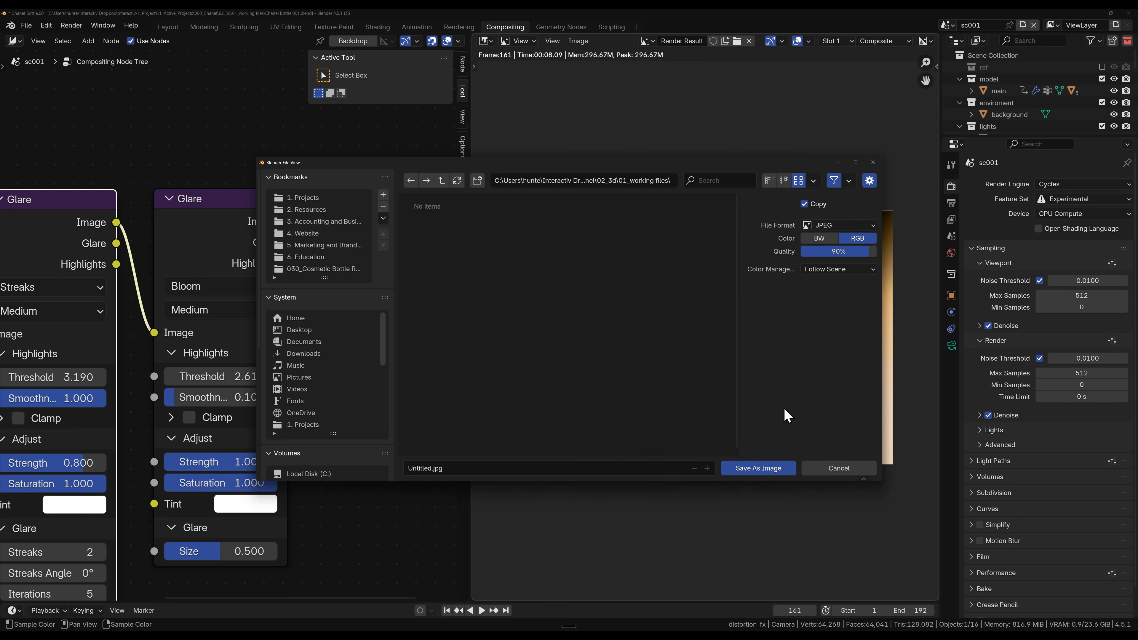
click(844, 468)
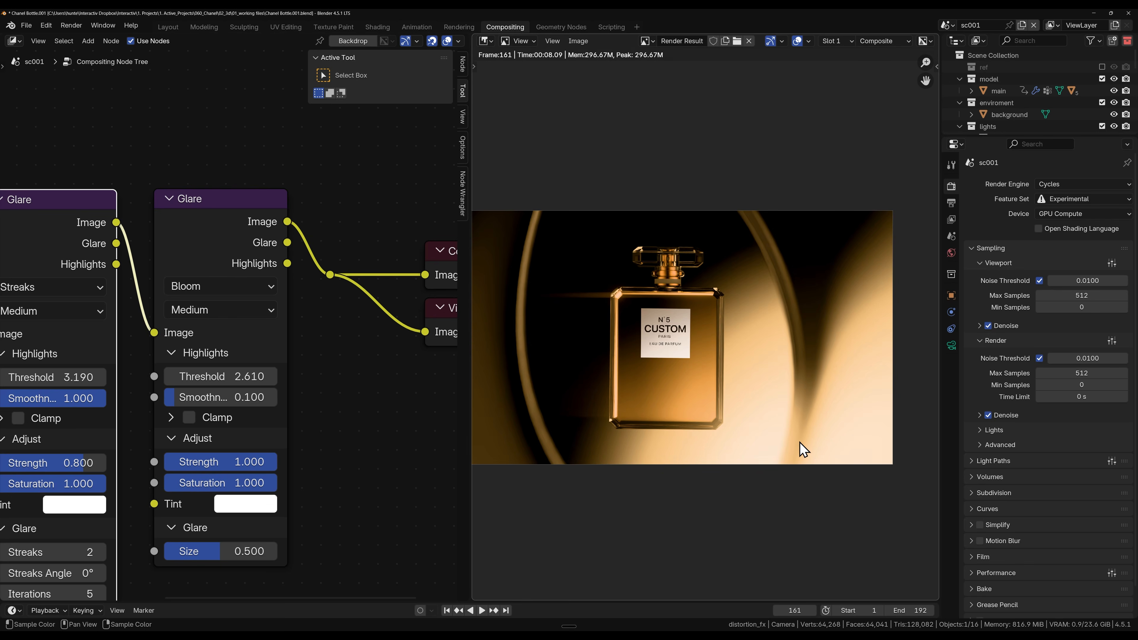
Step: Switch to scene sc002 and render its bottle cap close-up in the Layout workspace
click(947, 24)
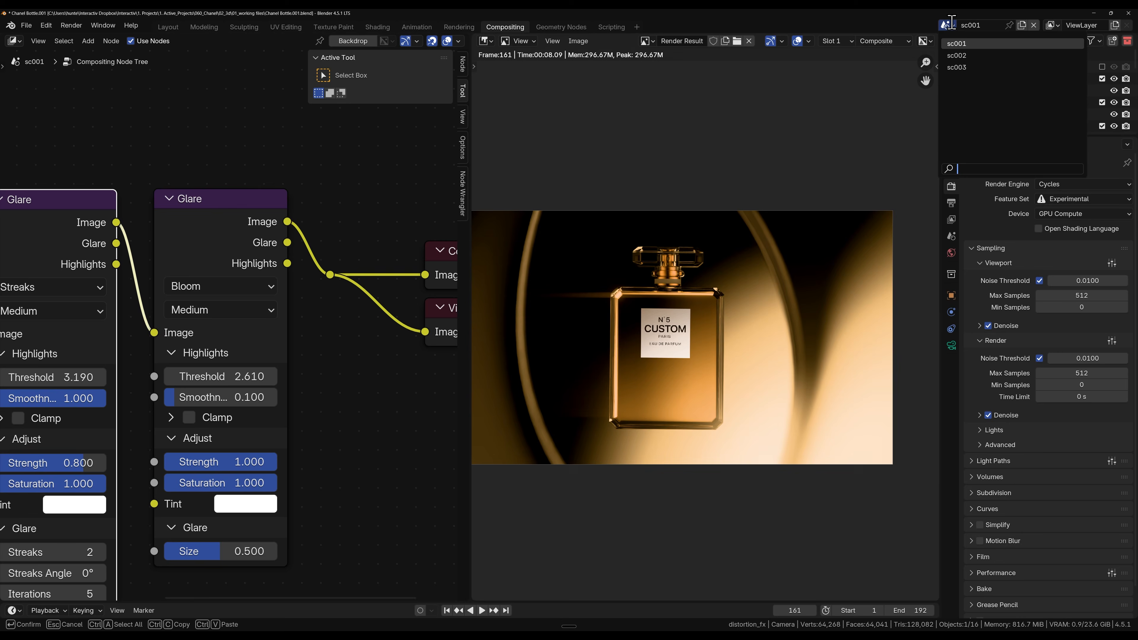
click(956, 55)
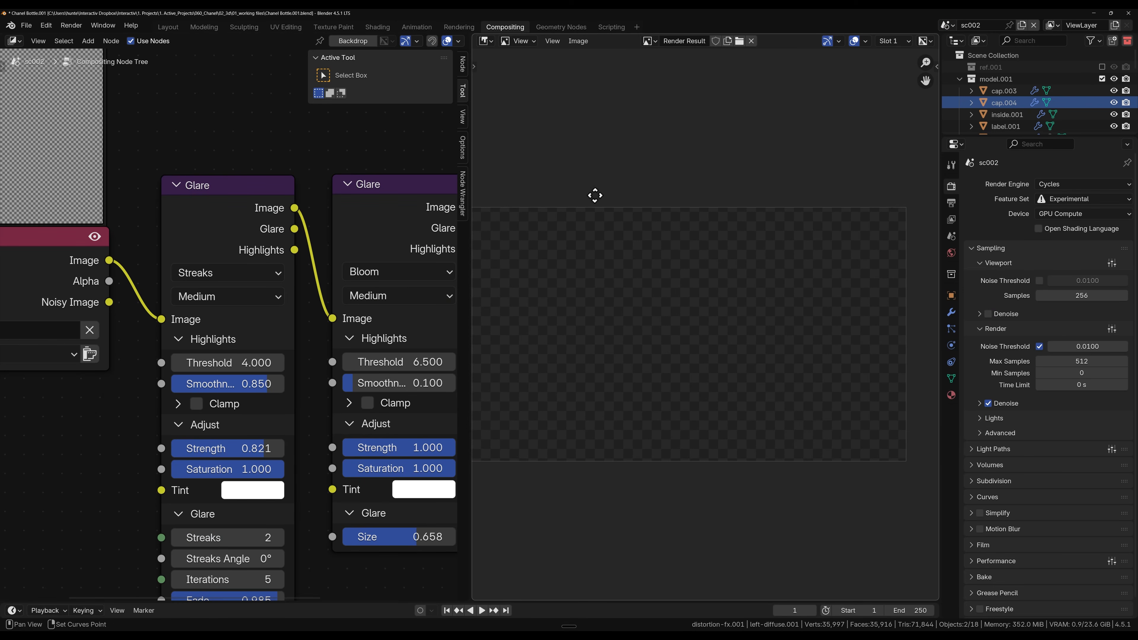
click(162, 26)
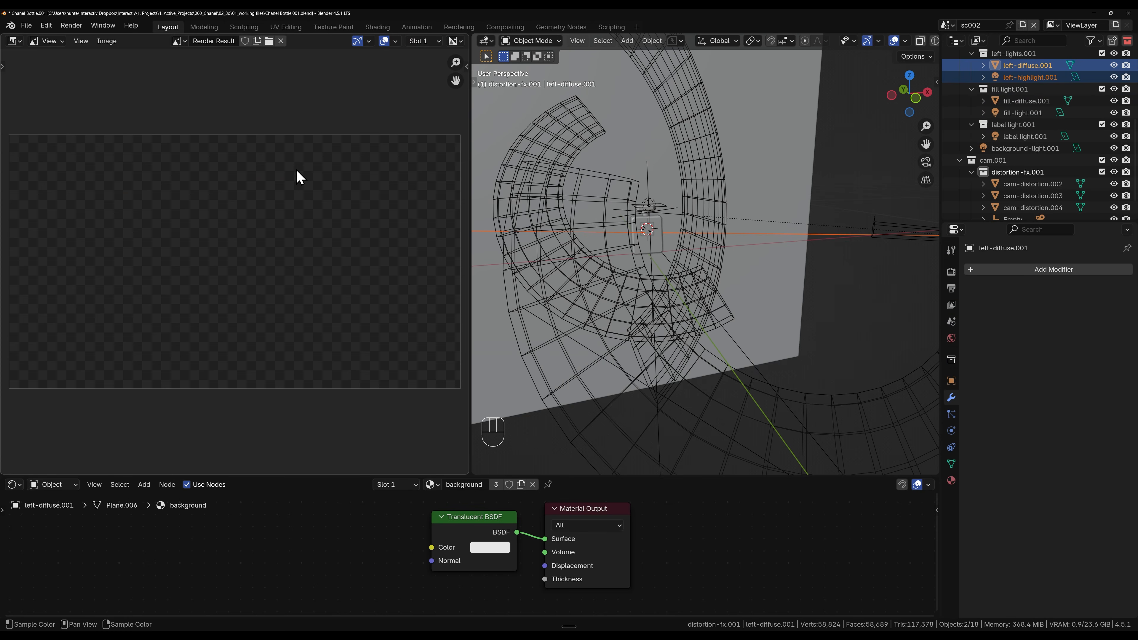
key(grave)
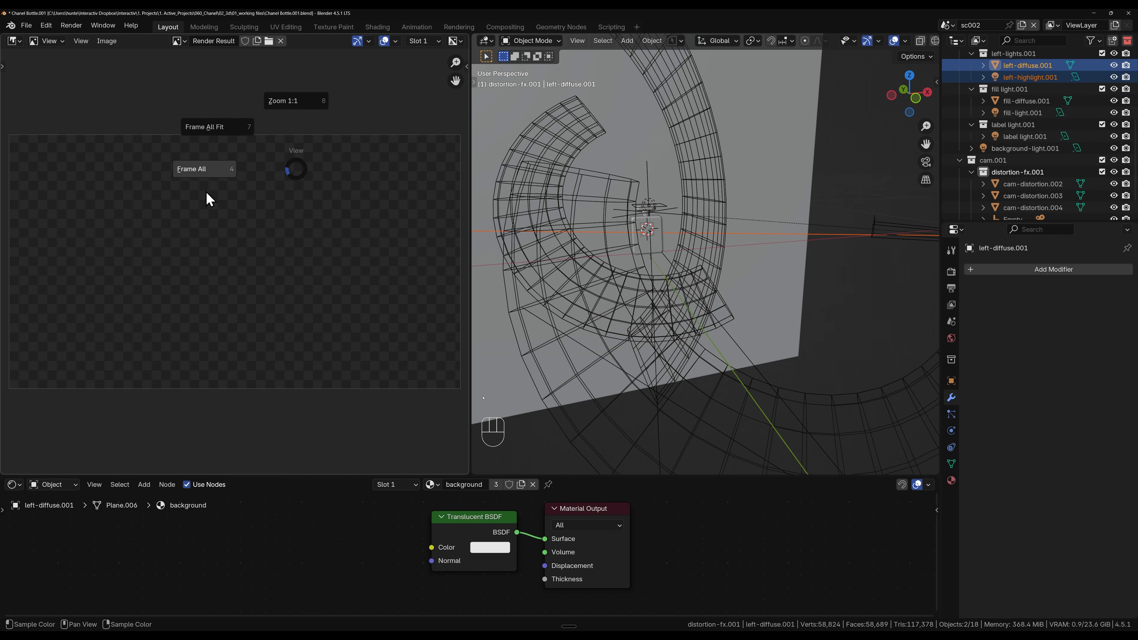
key(Escape)
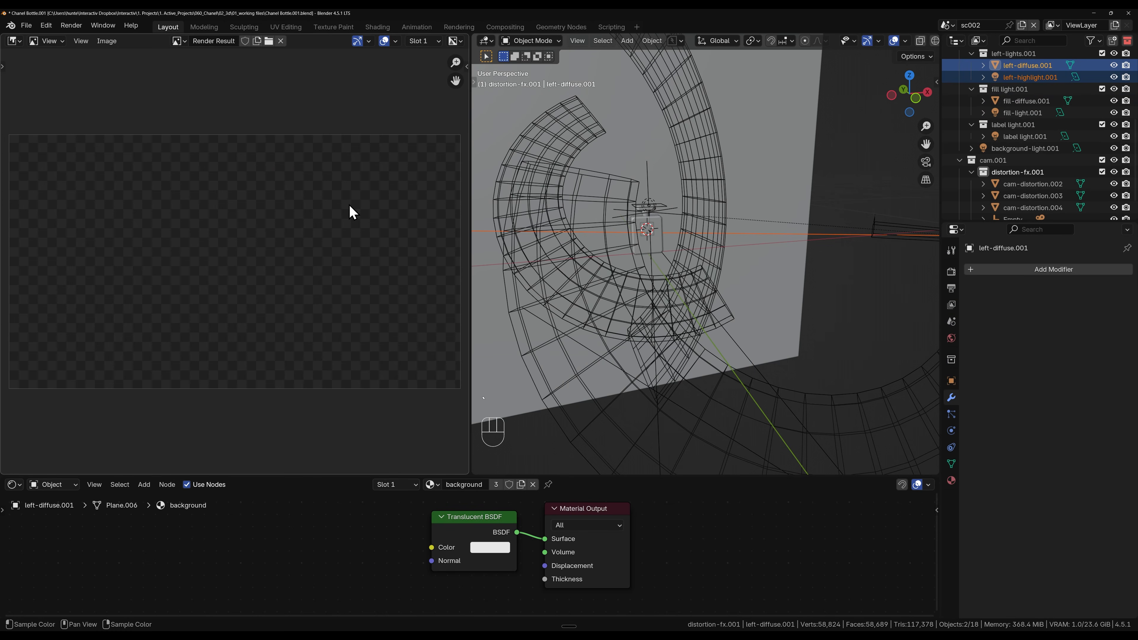
key(F12)
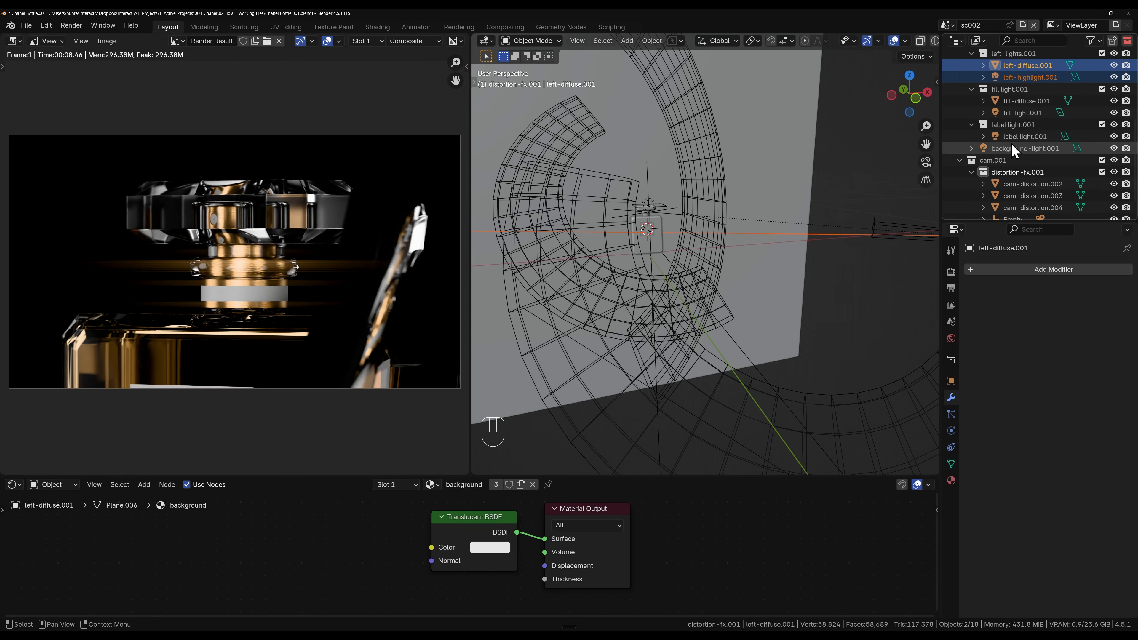
scroll(1012, 146, down, 1)
scroll(1050, 175, up, 1)
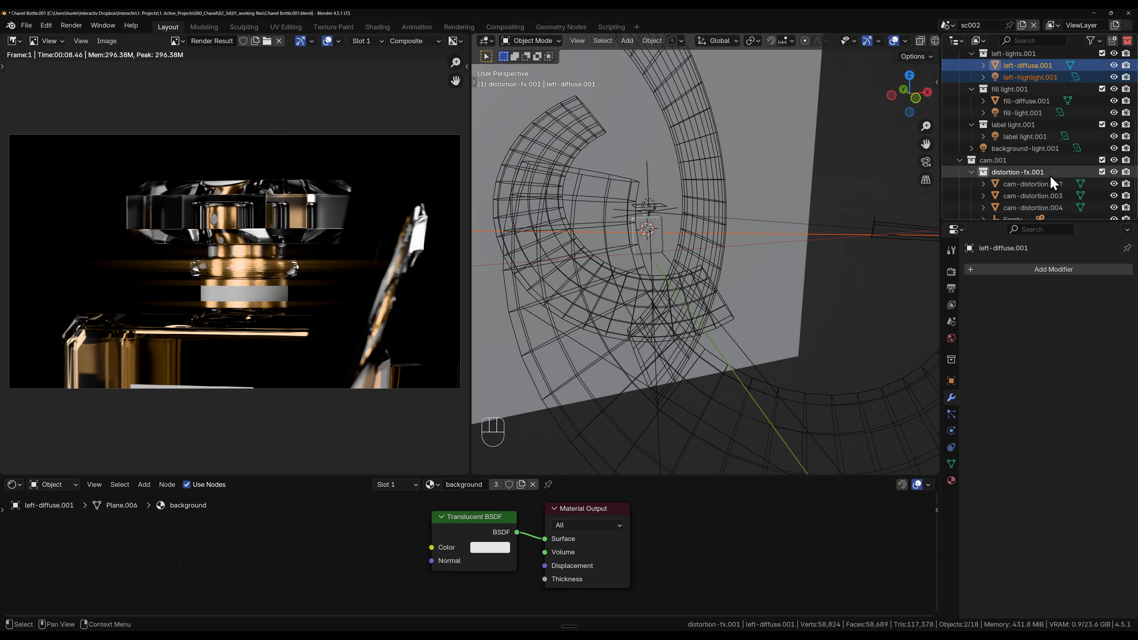
scroll(1050, 175, up, 5)
scroll(1035, 179, down, 3)
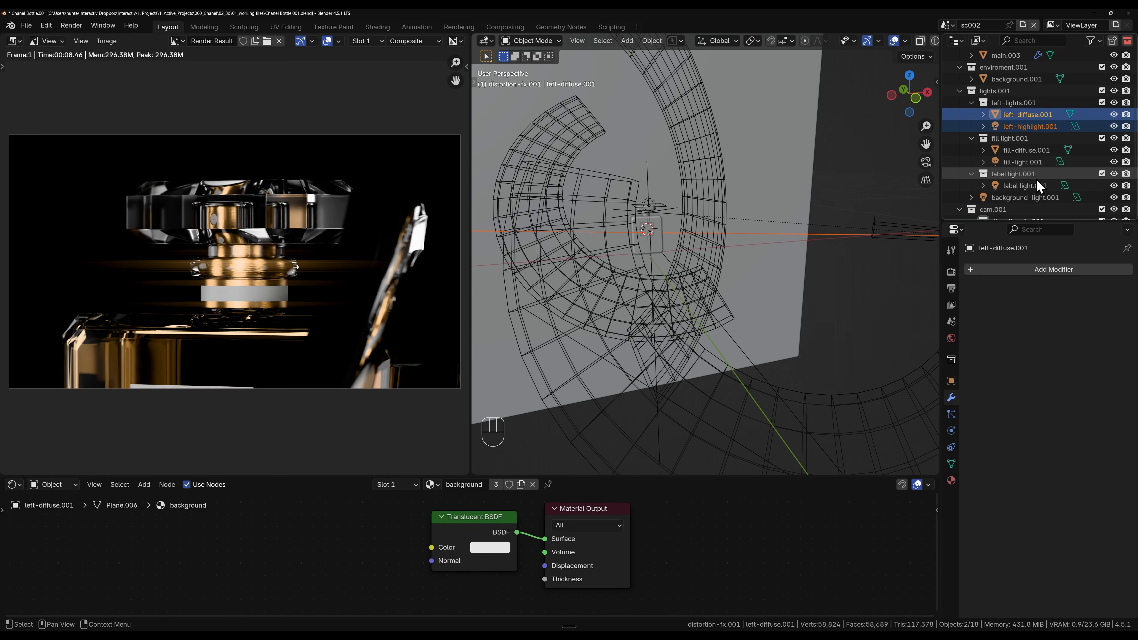